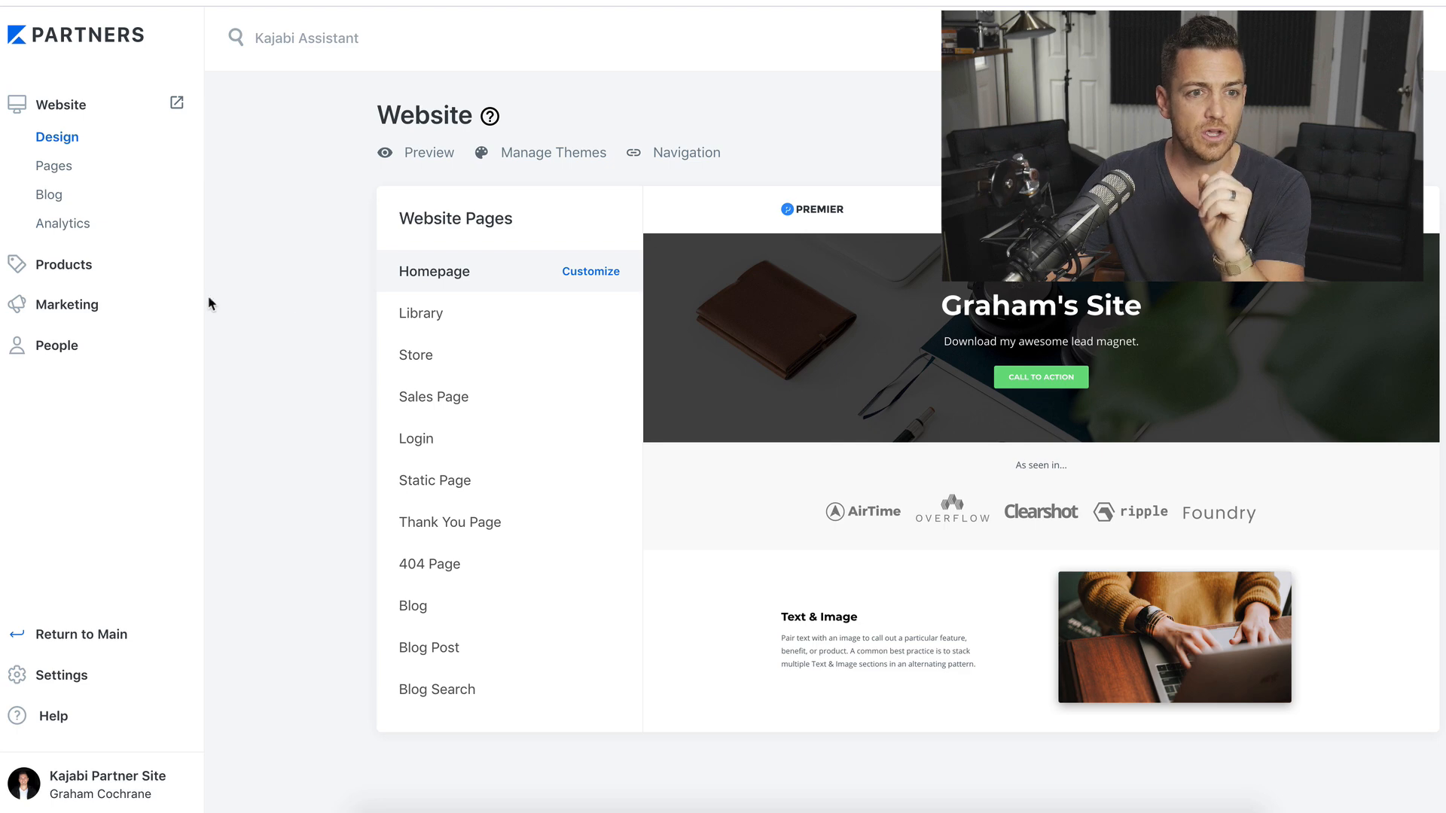
Open the marketing email campaigns and start a new campaign of the Email Sequence type
{"action": "left_click", "coordinate": [187, 332]}
{"action": "left_click", "coordinate": [79, 300]}
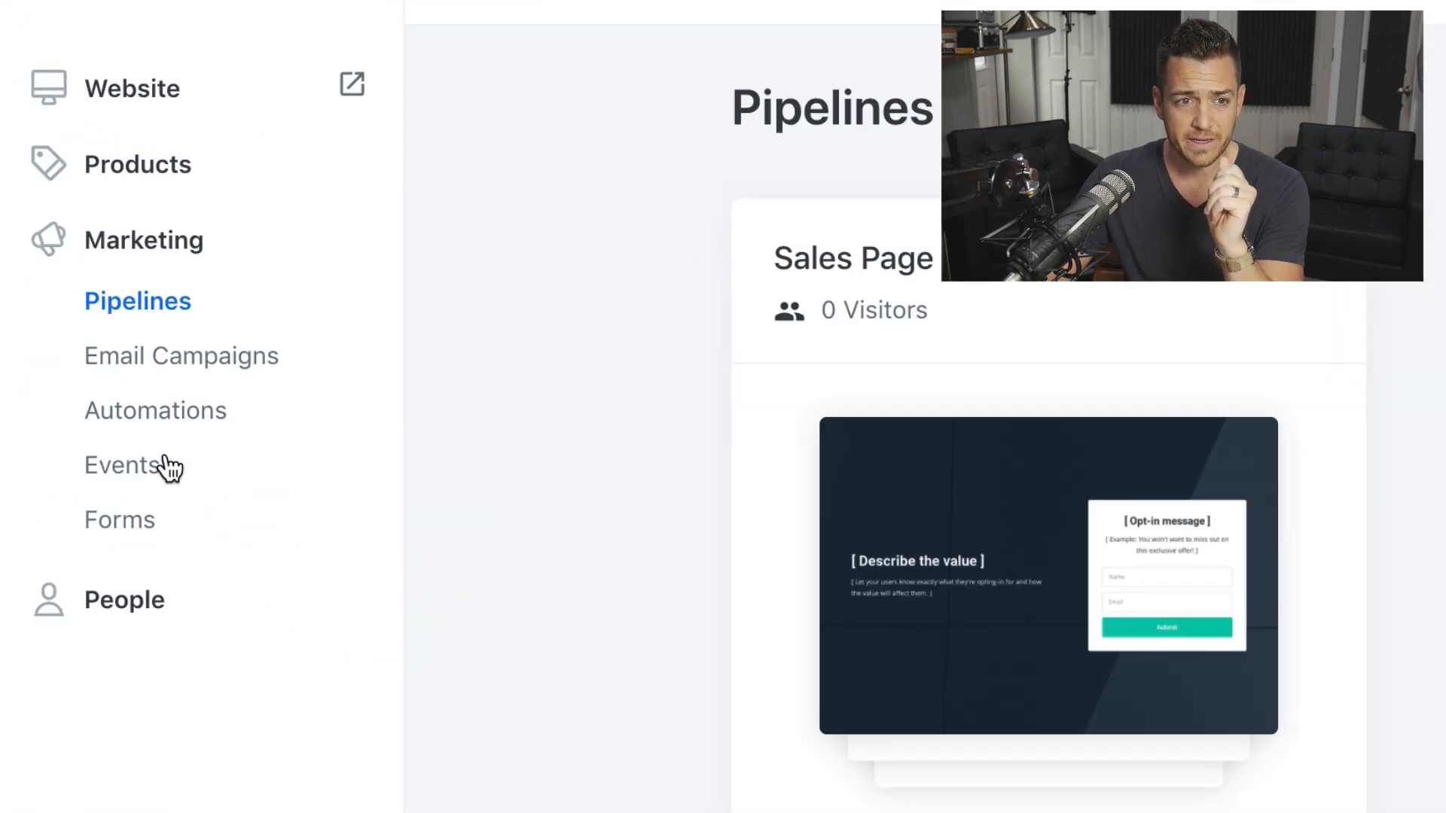
{"action": "left_click", "coordinate": [233, 355]}
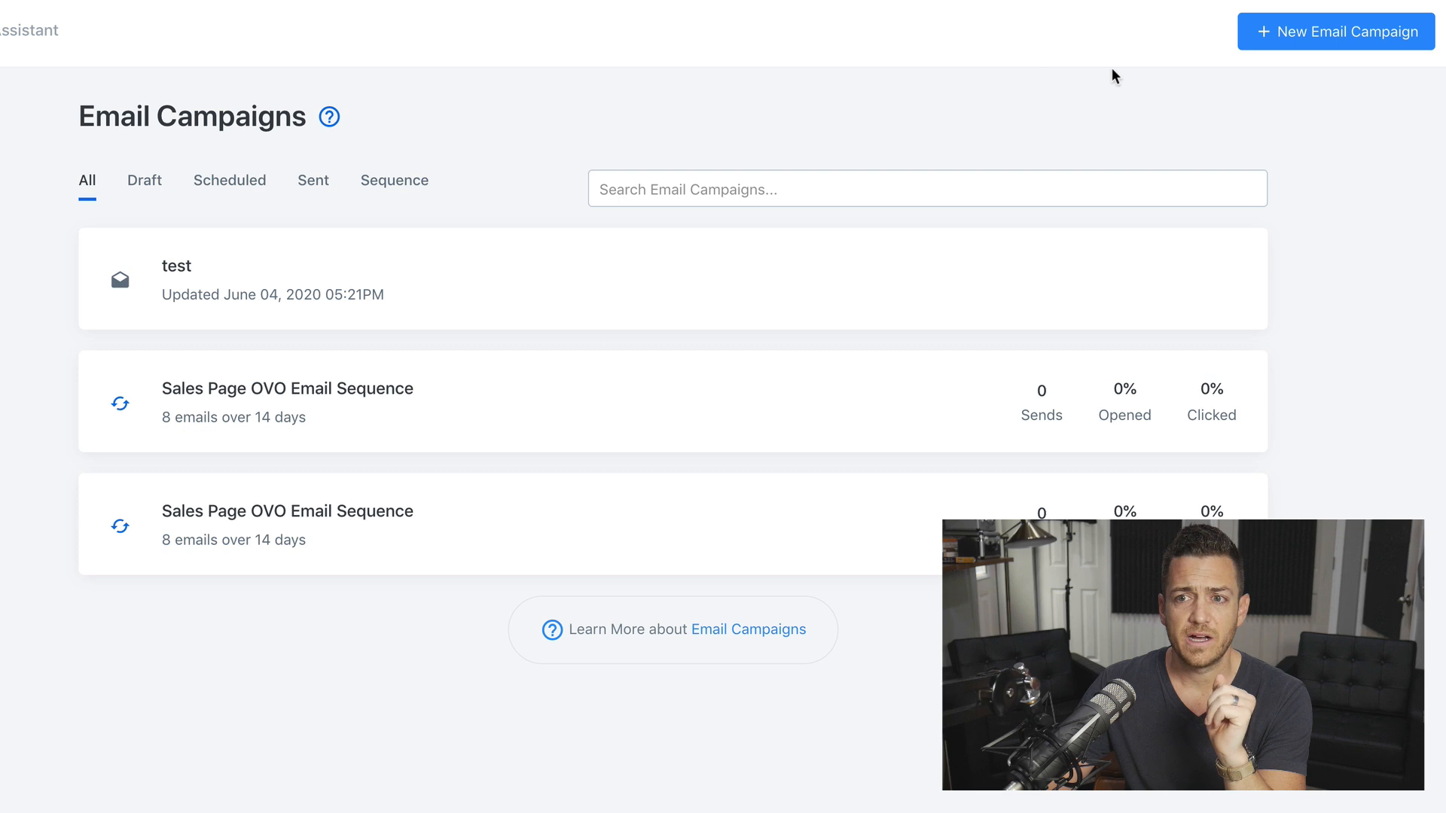
{"action": "left_click", "coordinate": [1279, 44]}
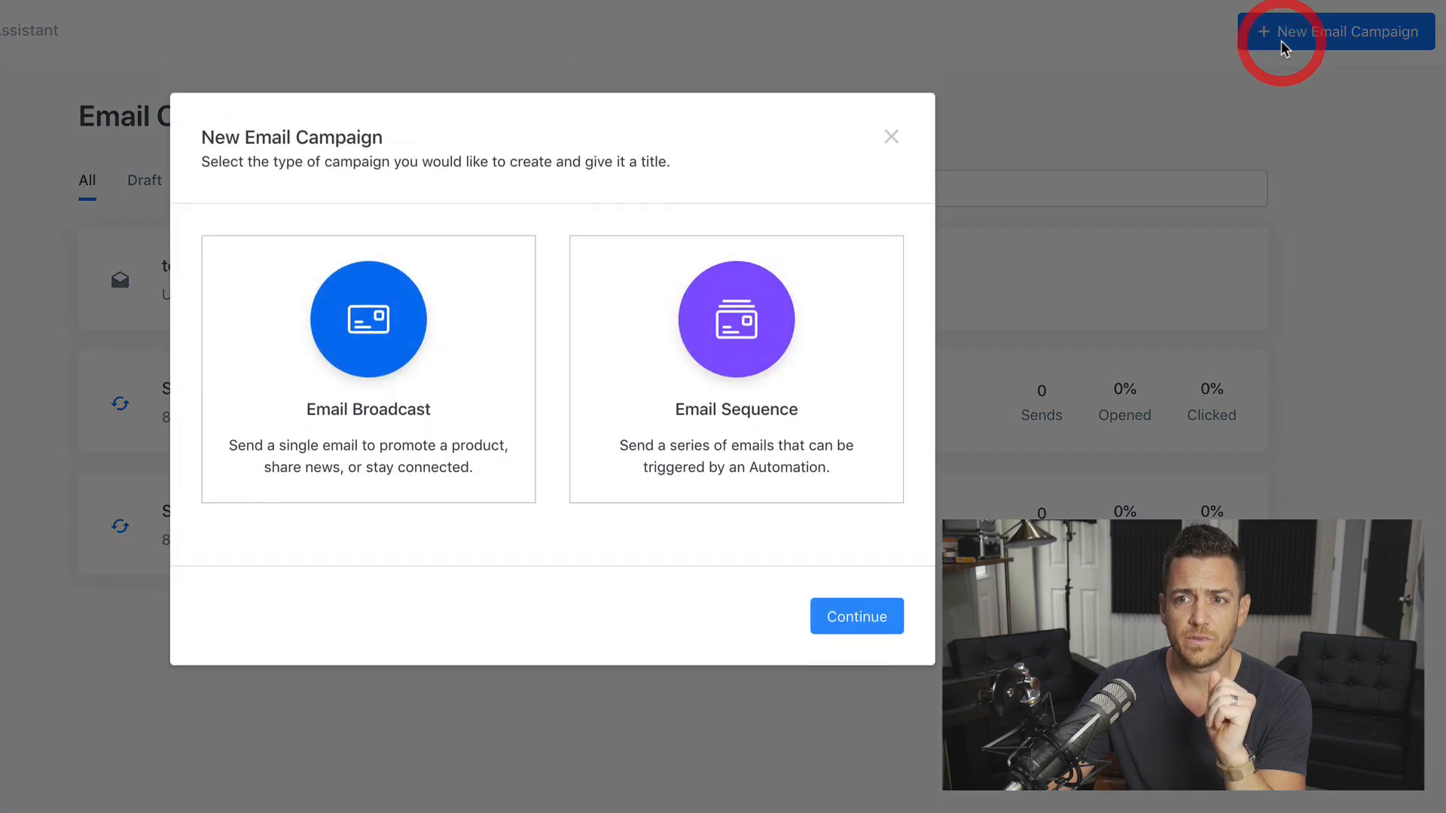
{"action": "left_click", "coordinate": [706, 390]}
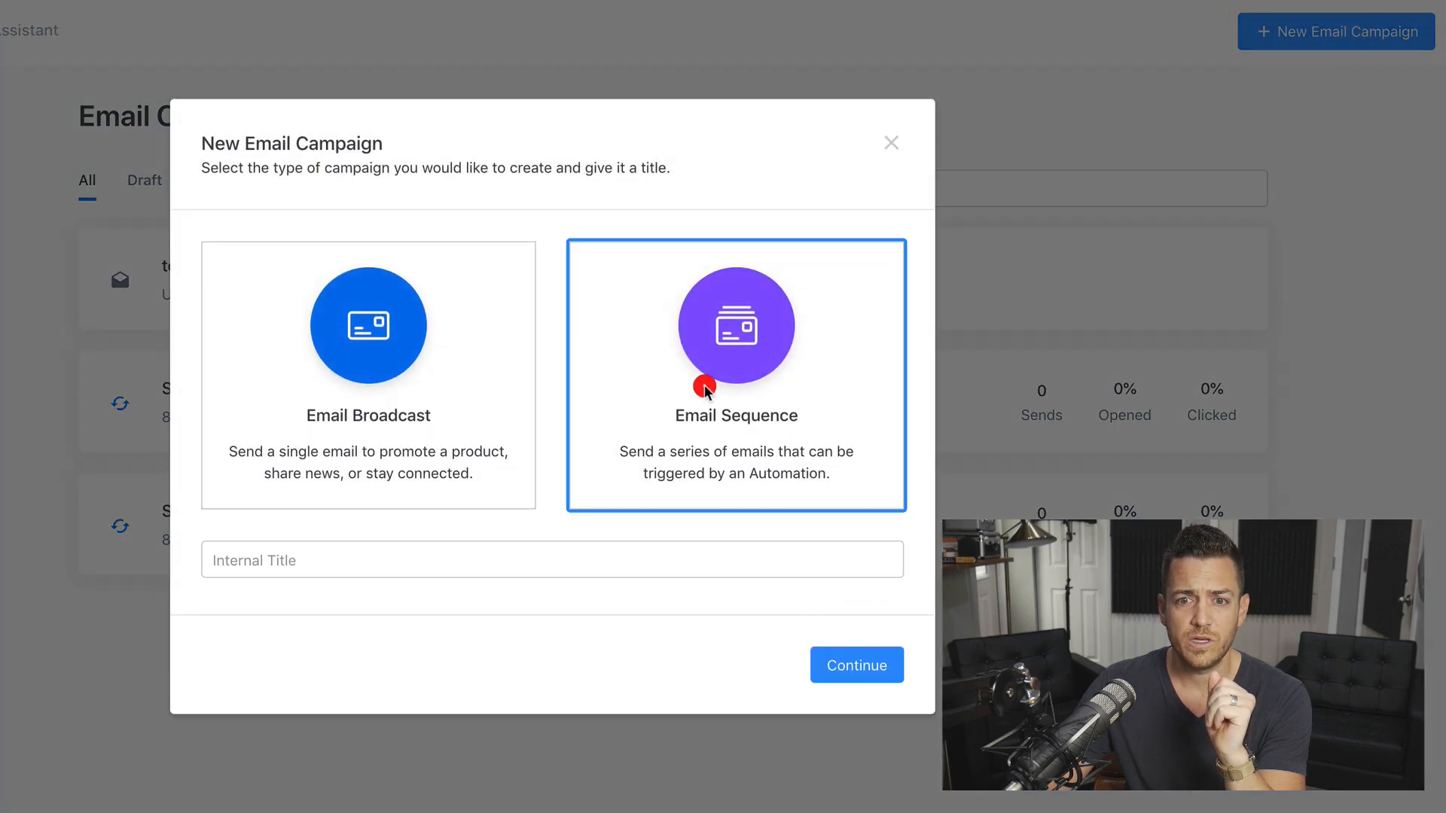
Give the email sequence the internal title "New Subscriber Sequence" and create it
{"action": "left_click", "coordinate": [773, 570]}
{"action": "type", "text": "New Sub"}
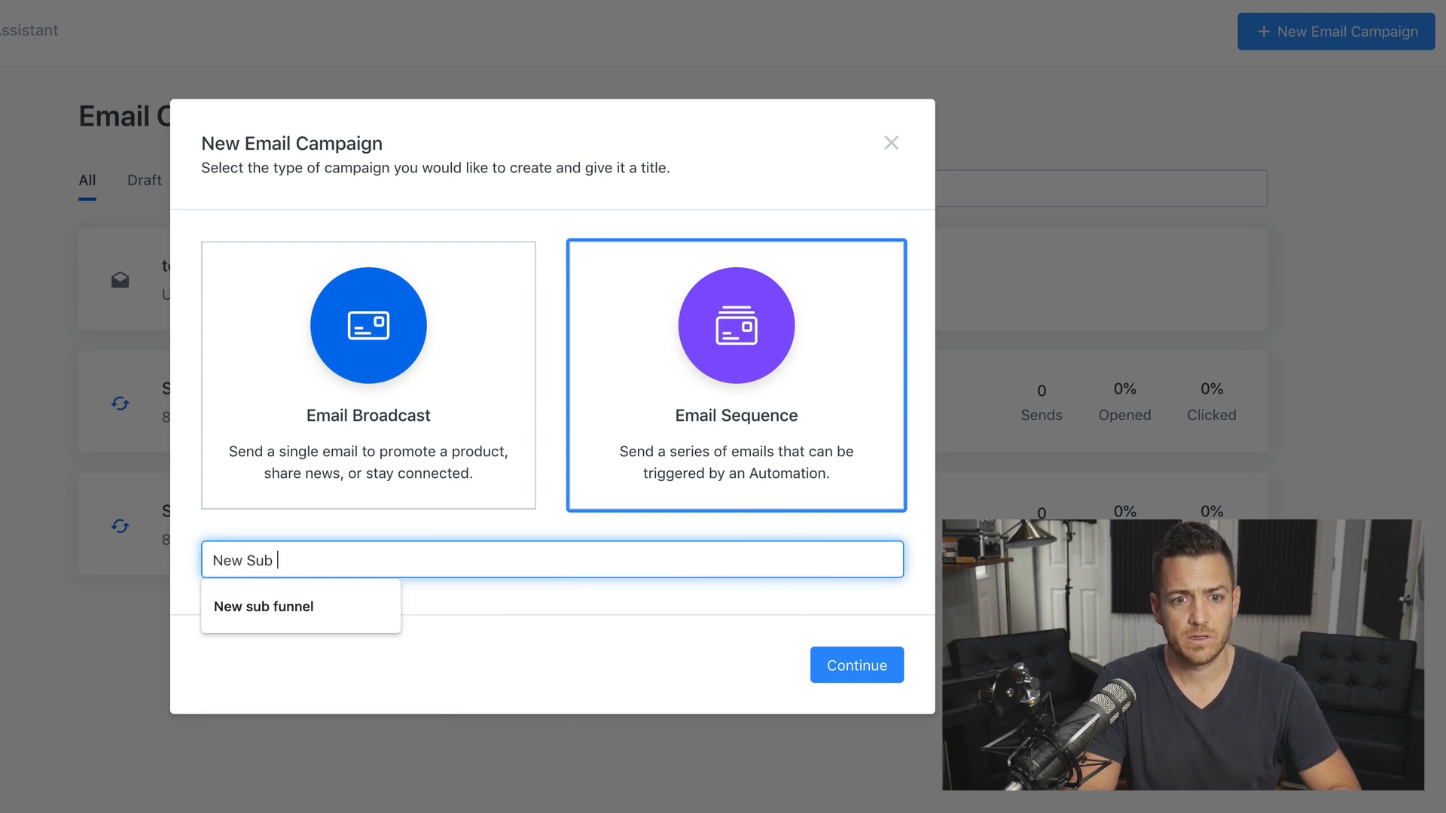
{"action": "key", "text": "BackSpace"}
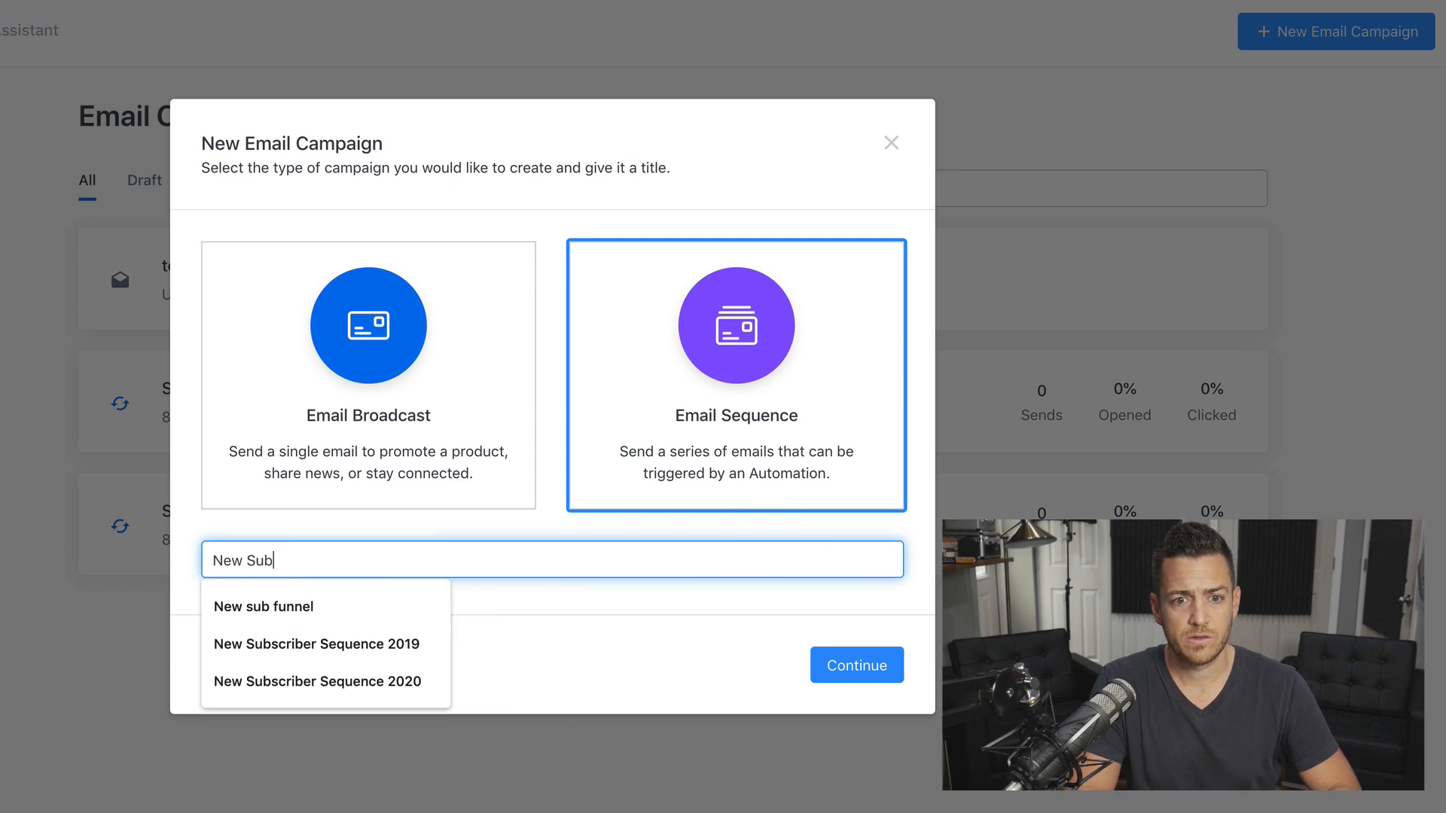
{"action": "type", "text": "cri"}
{"action": "key", "text": "BackSpace"}
{"action": "key", "text": "BackSpace"}
{"action": "key", "text": "BackSpace"}
{"action": "type", "text": "scr"}
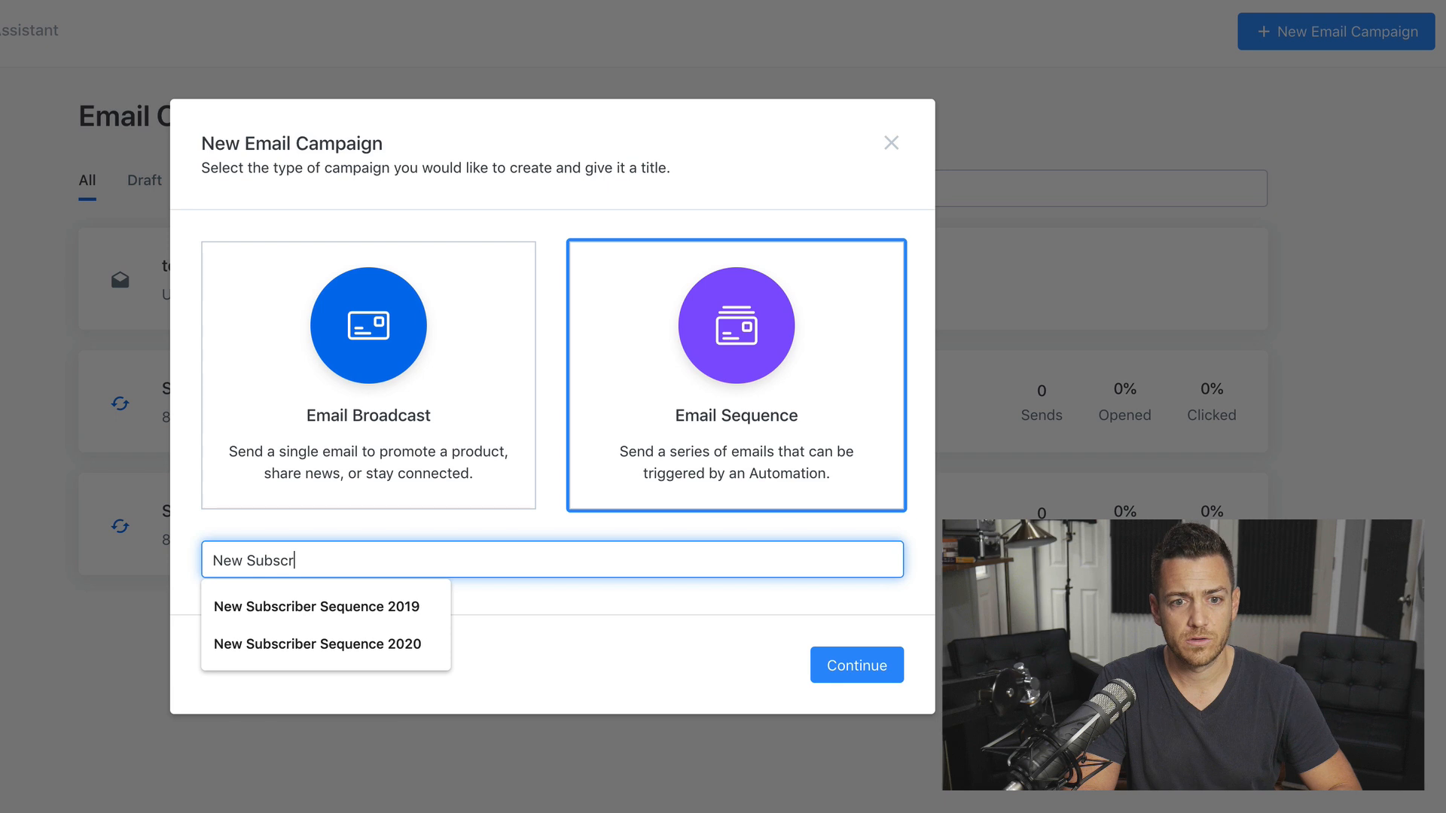
{"action": "type", "text": "iber Sequence"}
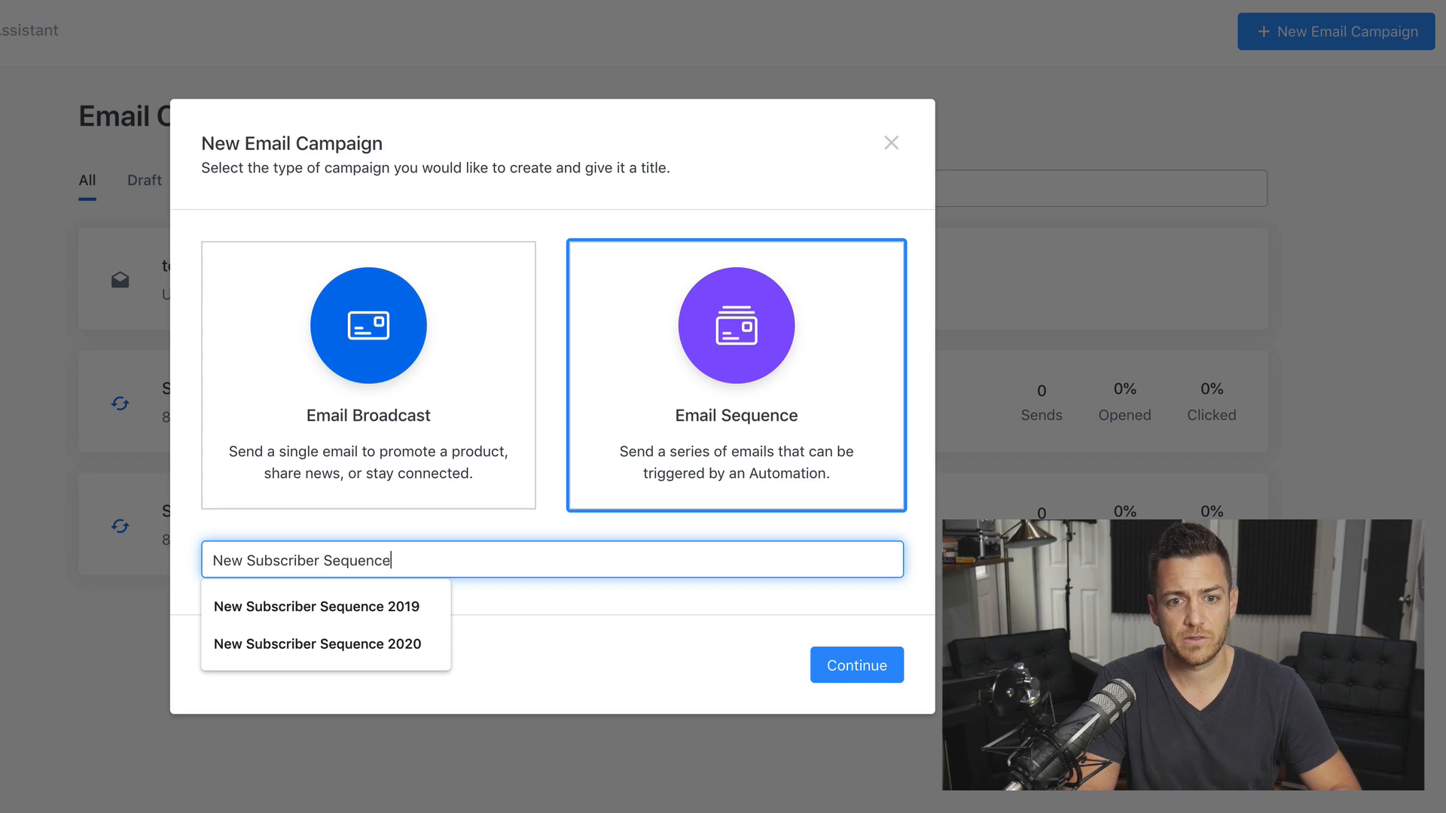
{"action": "left_click", "coordinate": [777, 624]}
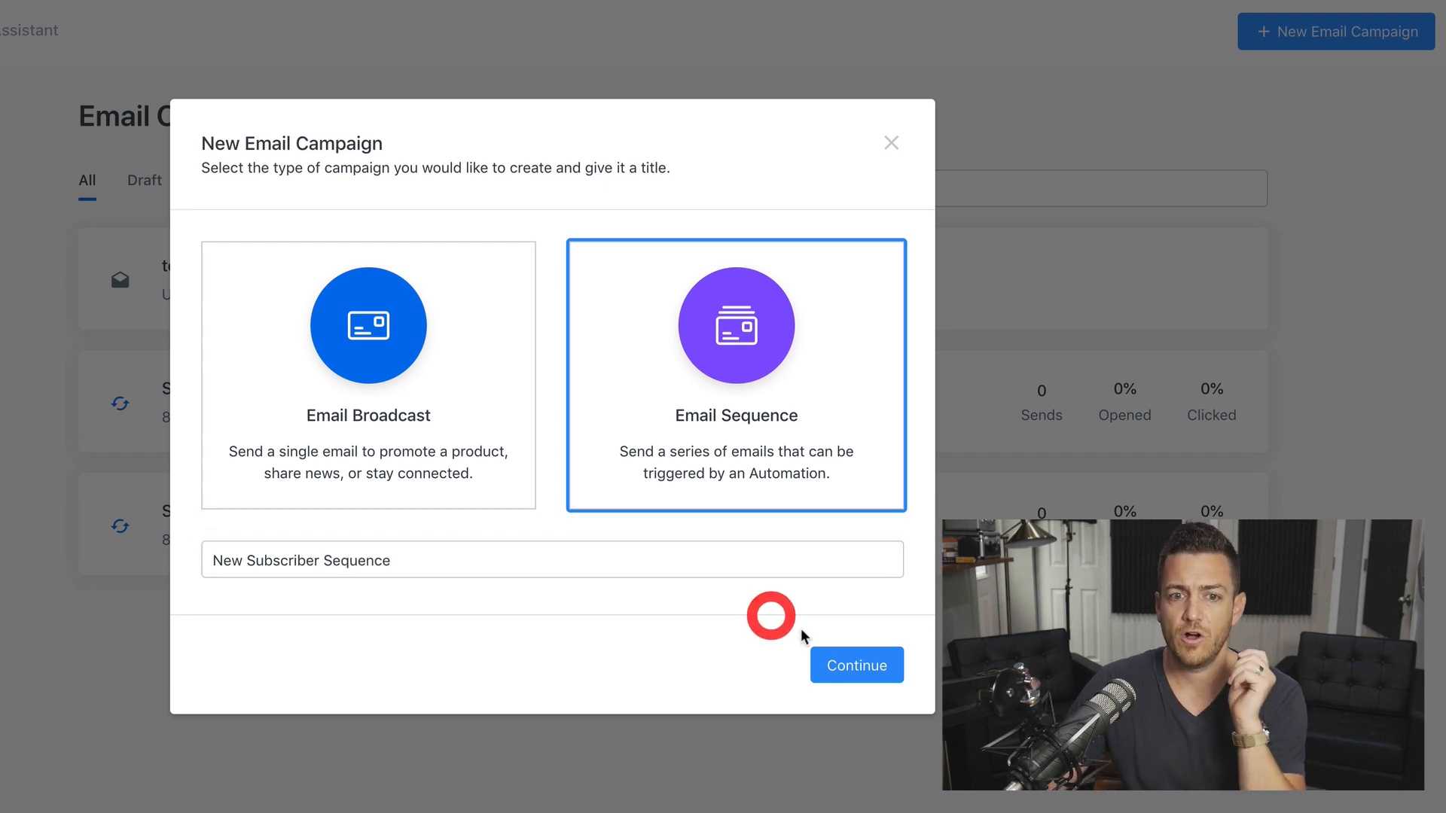
{"action": "left_click", "coordinate": [853, 668]}
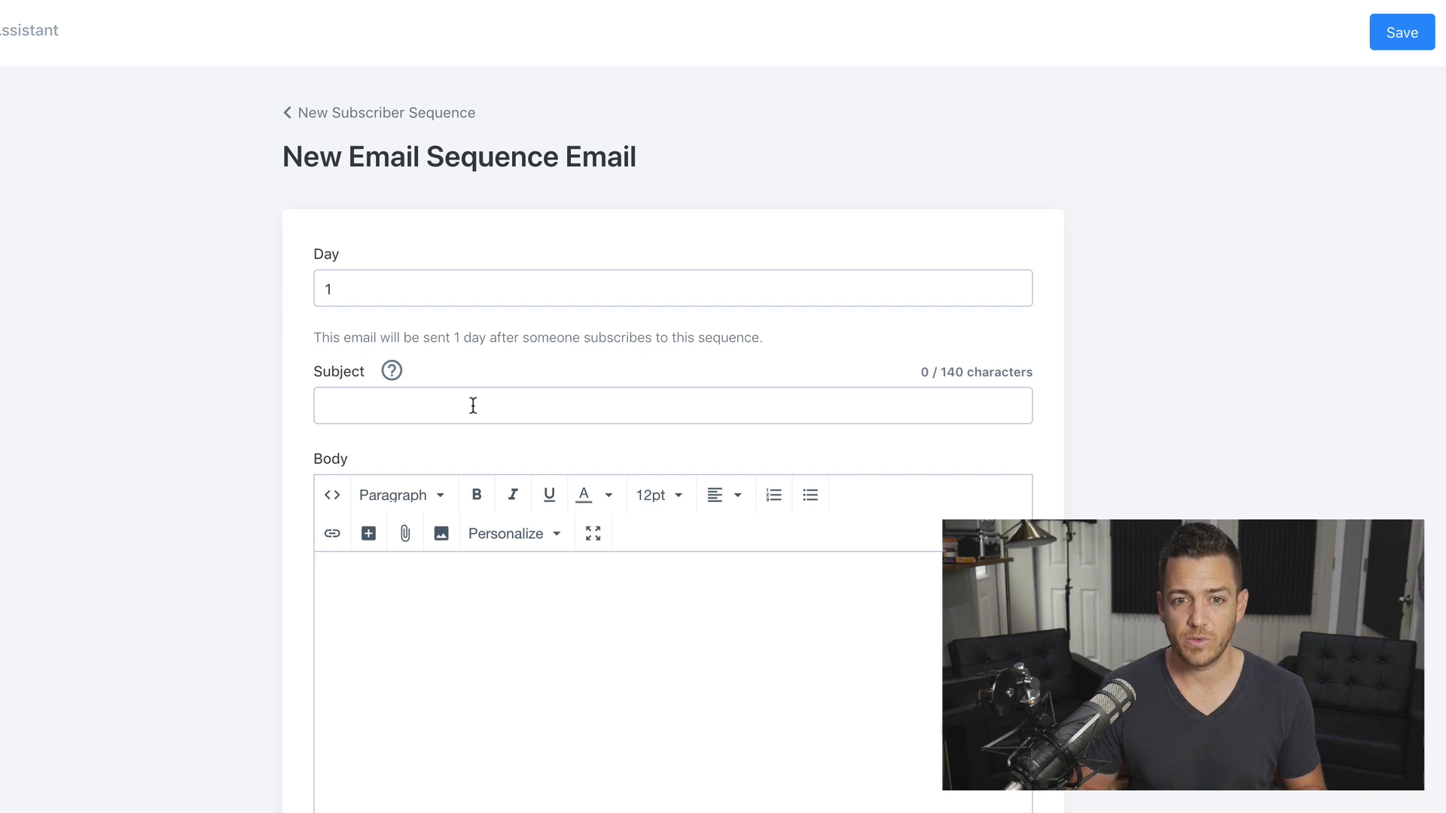
Set the subject of the sequence's first email to "Day 1" and try to save the email
{"action": "left_click", "coordinate": [473, 406]}
{"action": "type", "text": "Em"}
{"action": "key", "text": "BackSpace"}
{"action": "key", "text": "BackSpace"}
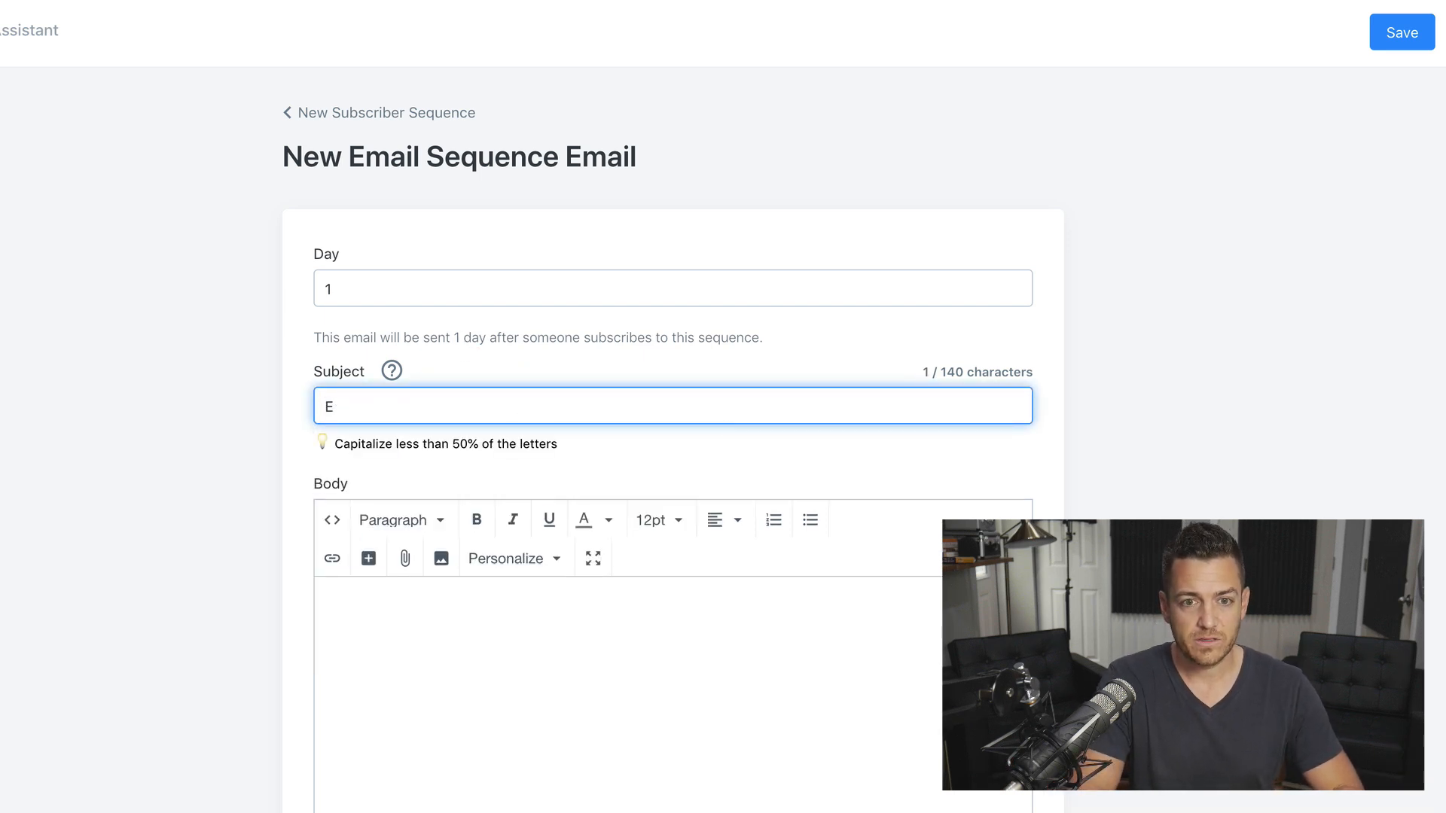
{"action": "type", "text": "Day 1"}
{"action": "left_click", "coordinate": [1114, 473]}
{"action": "scroll", "coordinate": [1230, 322], "scroll_direction": "down", "scroll_amount": 5}
{"action": "scroll", "coordinate": [1230, 320], "scroll_direction": "up", "scroll_amount": 5}
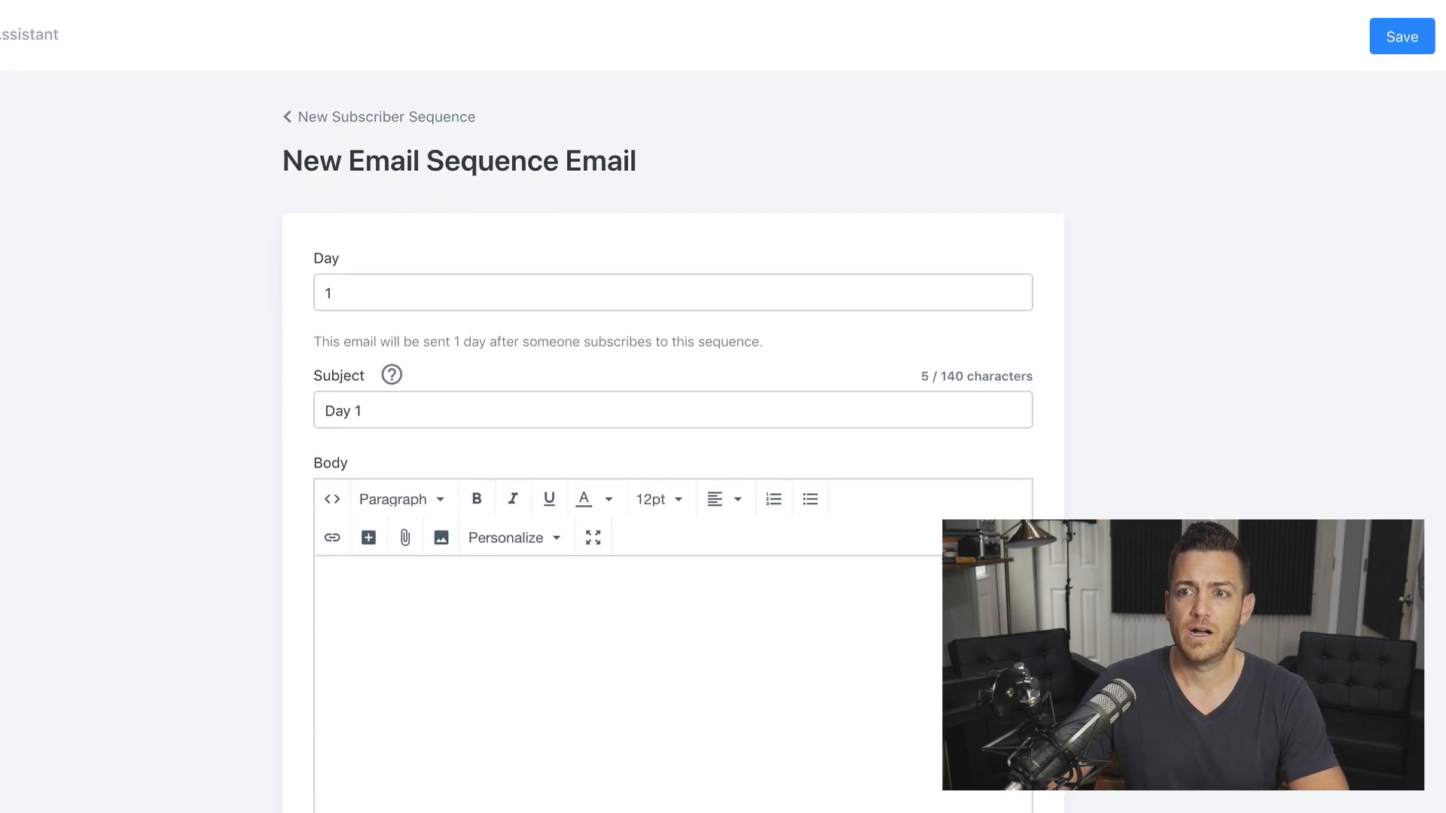
{"action": "left_click", "coordinate": [1384, 32]}
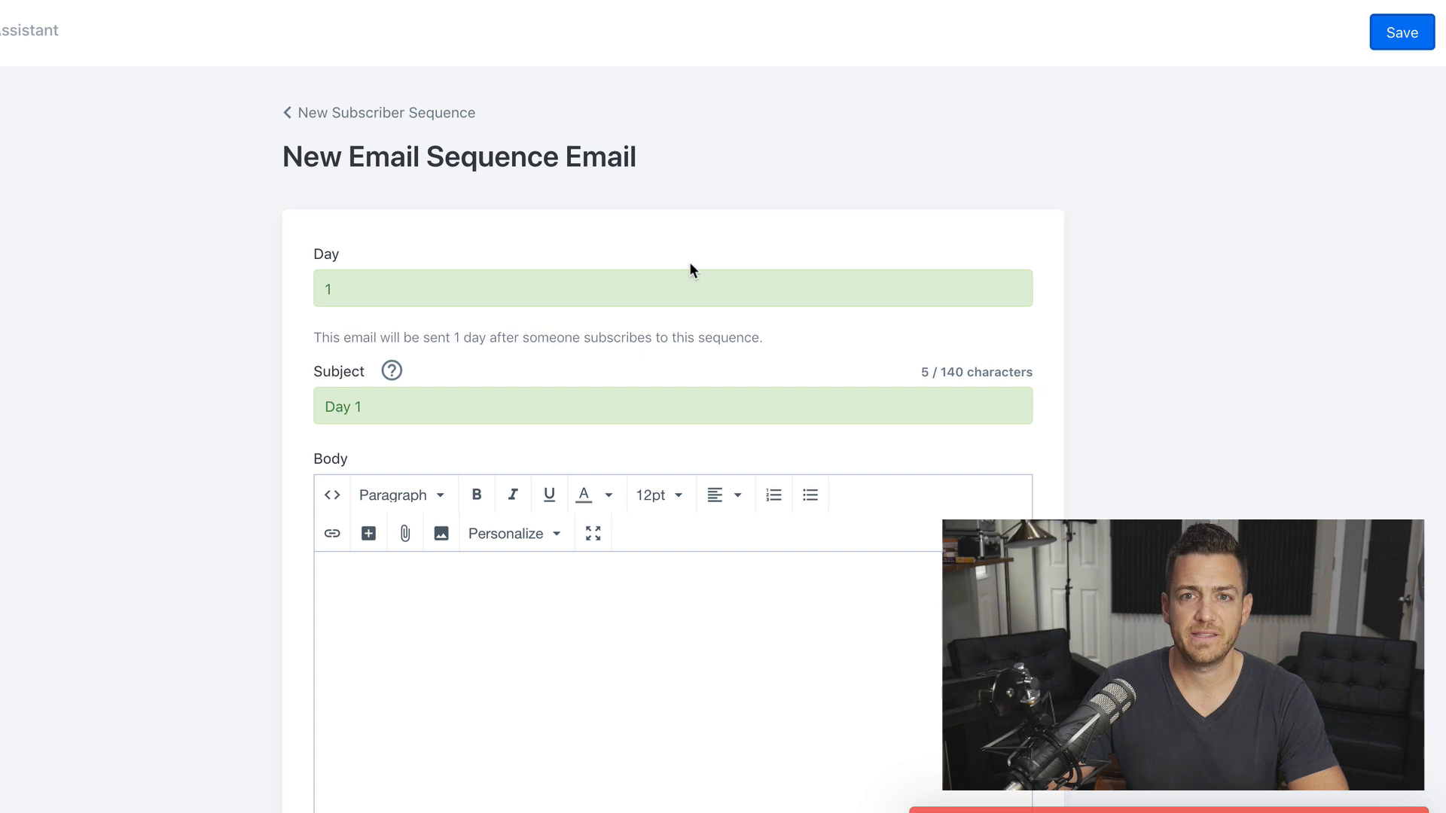
Enter "Day 1" as the body text of the first email and save it
{"action": "scroll", "coordinate": [823, 451], "scroll_direction": "down", "scroll_amount": 5}
{"action": "left_click", "coordinate": [684, 455]}
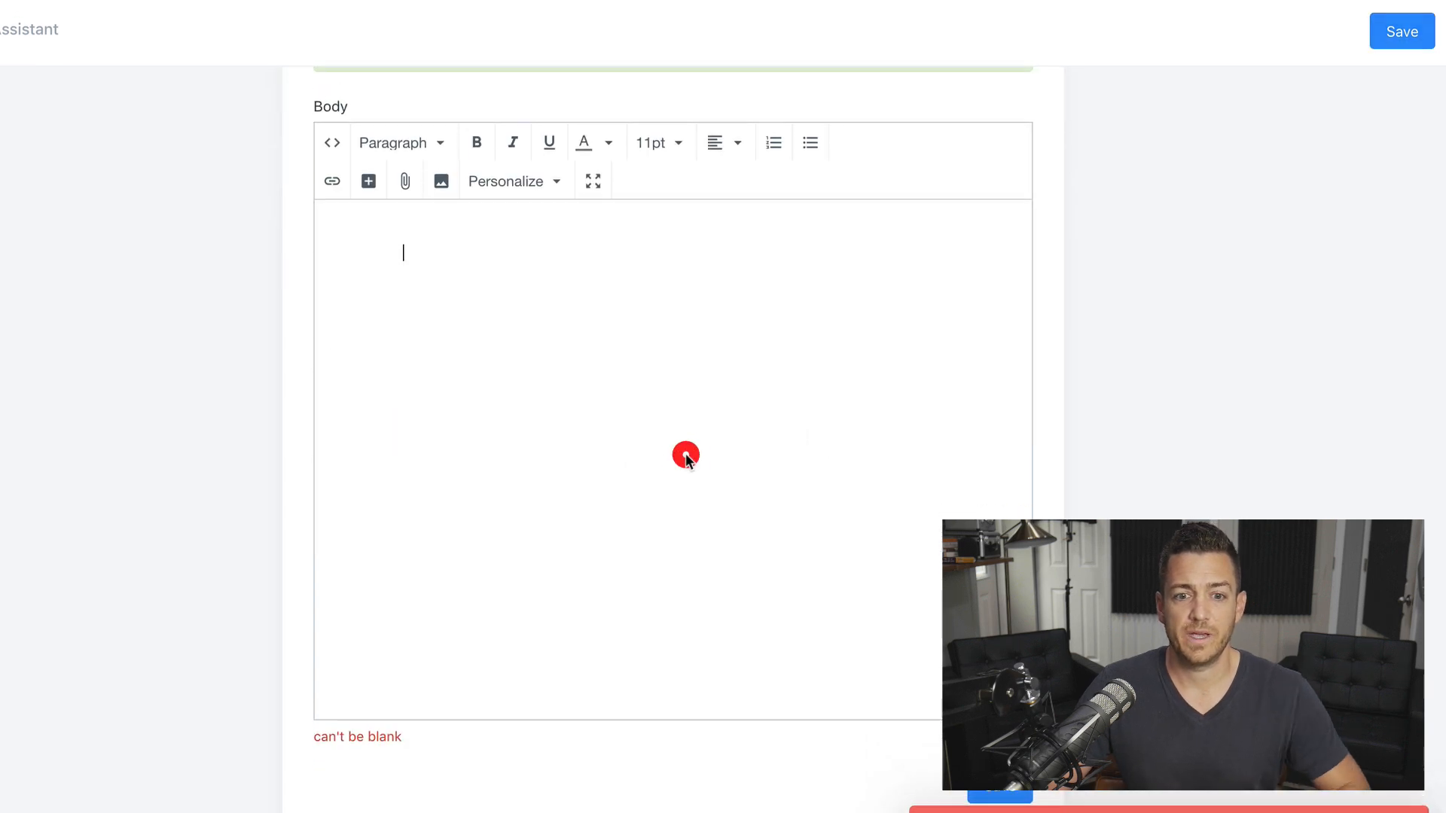
{"action": "type", "text": "Day 1"}
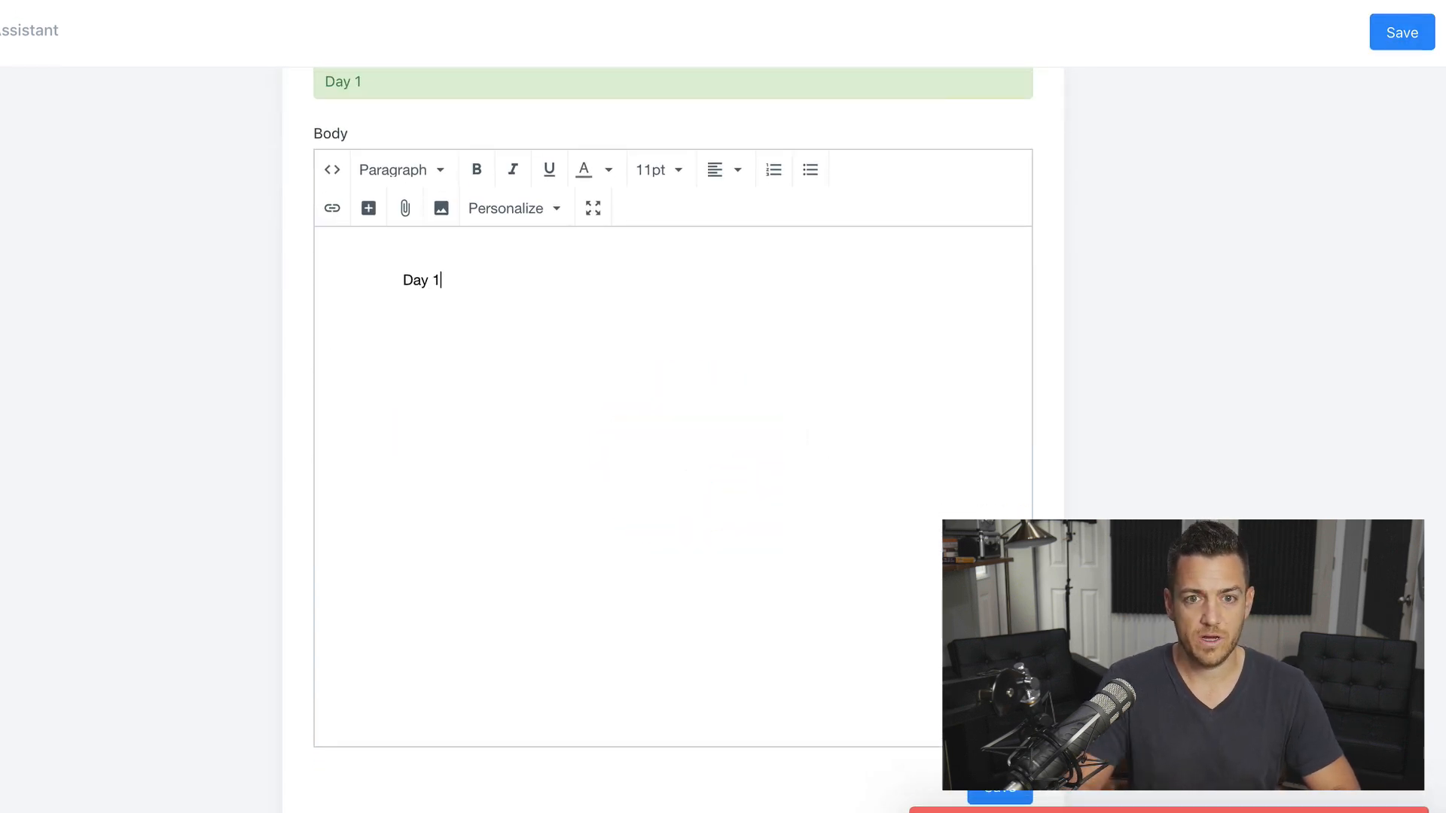
{"action": "left_click", "coordinate": [1012, 794]}
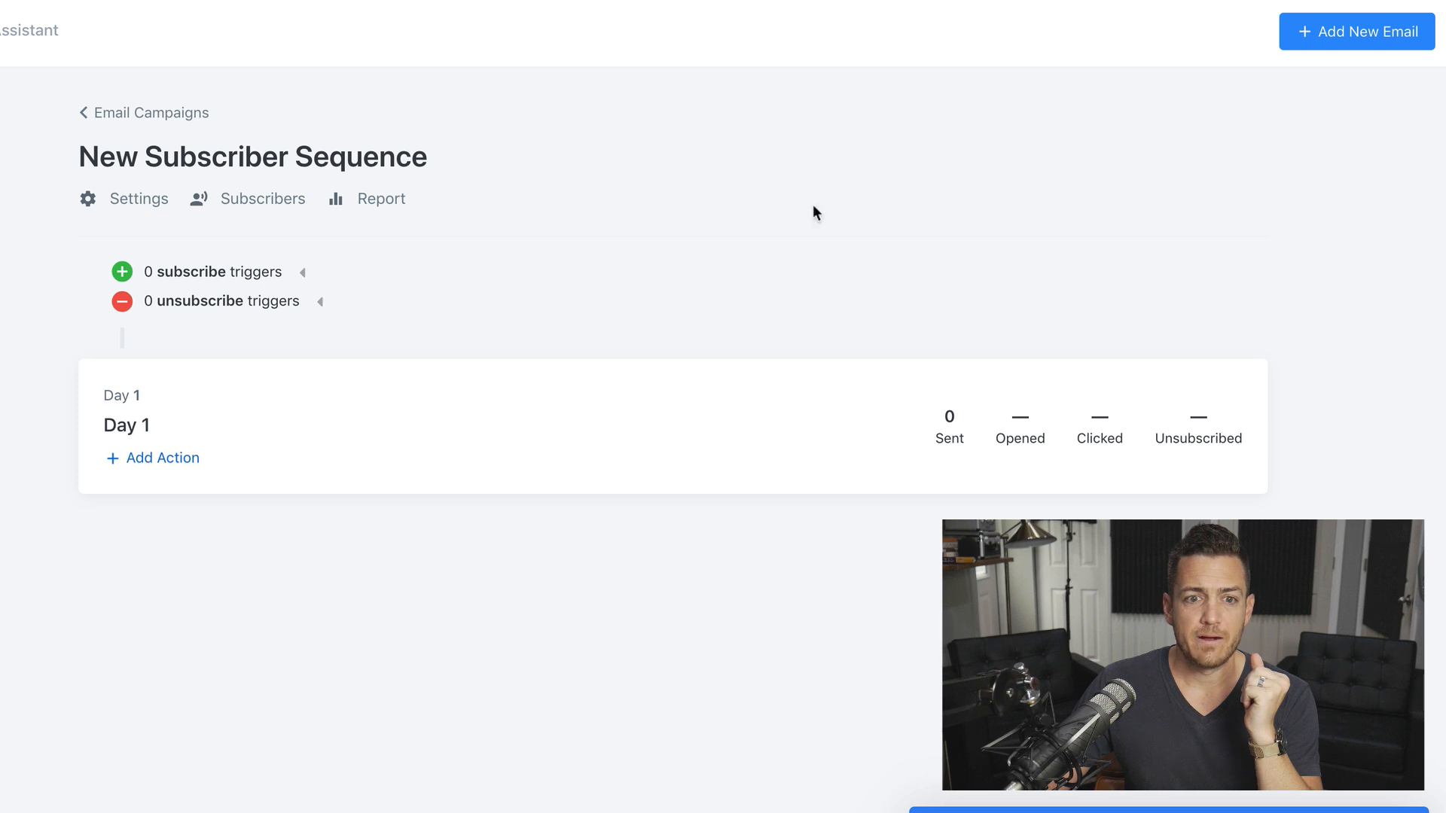
Add a second email to the sequence with "Day 2" as both subject and body, and save it
{"action": "left_click", "coordinate": [1309, 50]}
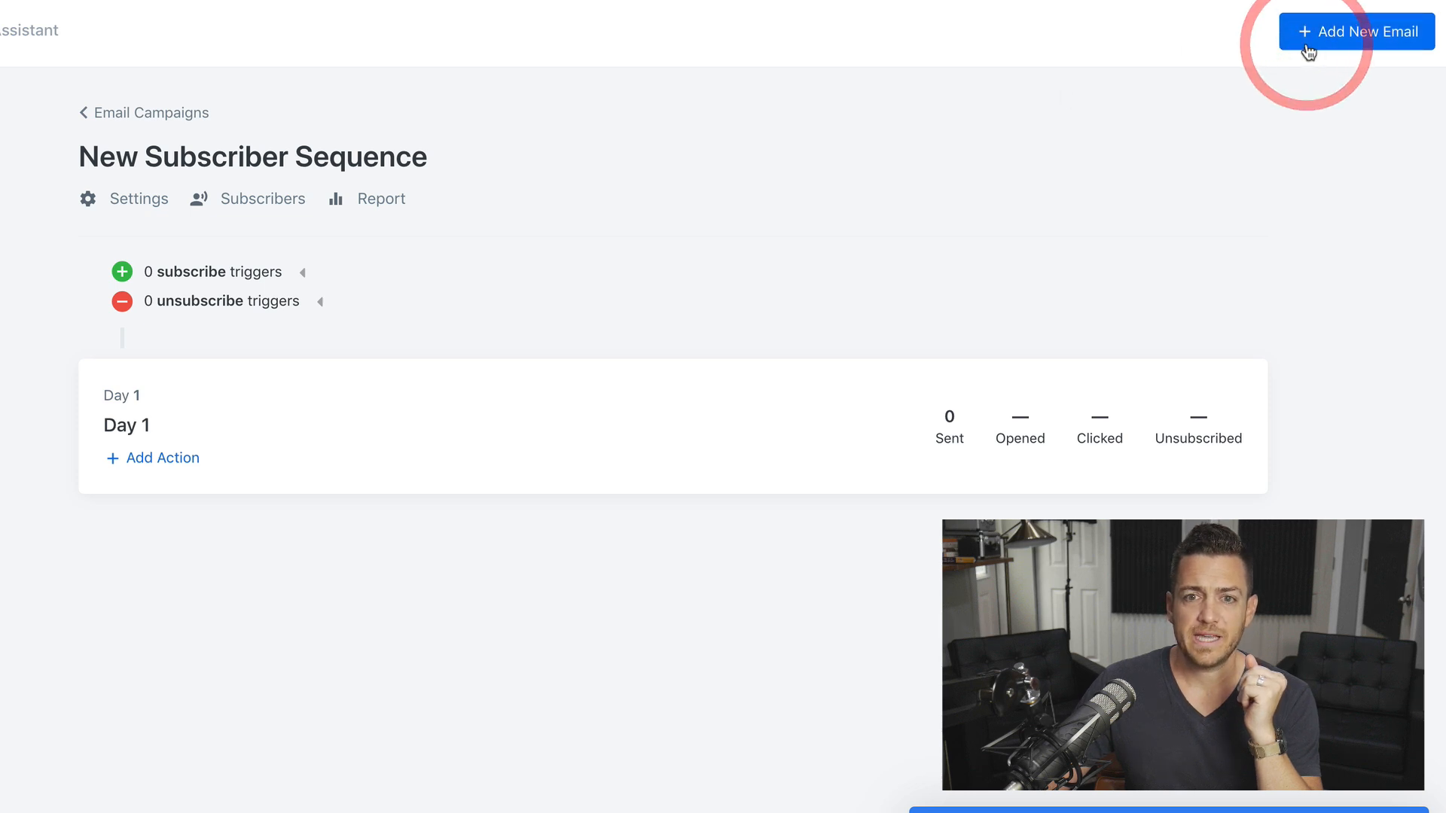
{"action": "left_click", "coordinate": [400, 407]}
{"action": "type", "text": "Day 2"}
{"action": "left_click", "coordinate": [414, 718]}
{"action": "type", "text": "Day 2"}
{"action": "scroll", "coordinate": [993, 678], "scroll_direction": "down", "scroll_amount": 5}
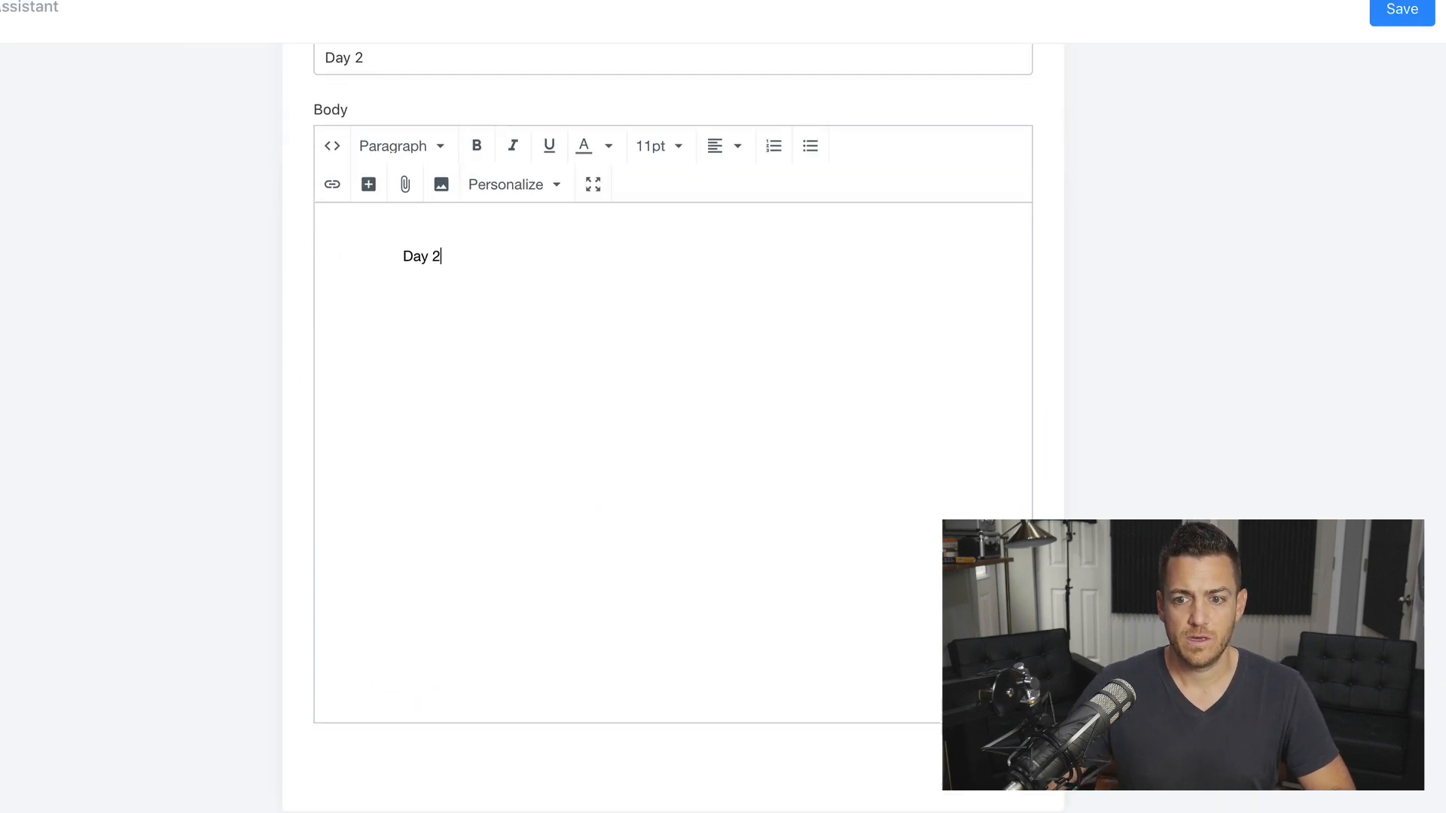
{"action": "left_click", "coordinate": [992, 797]}
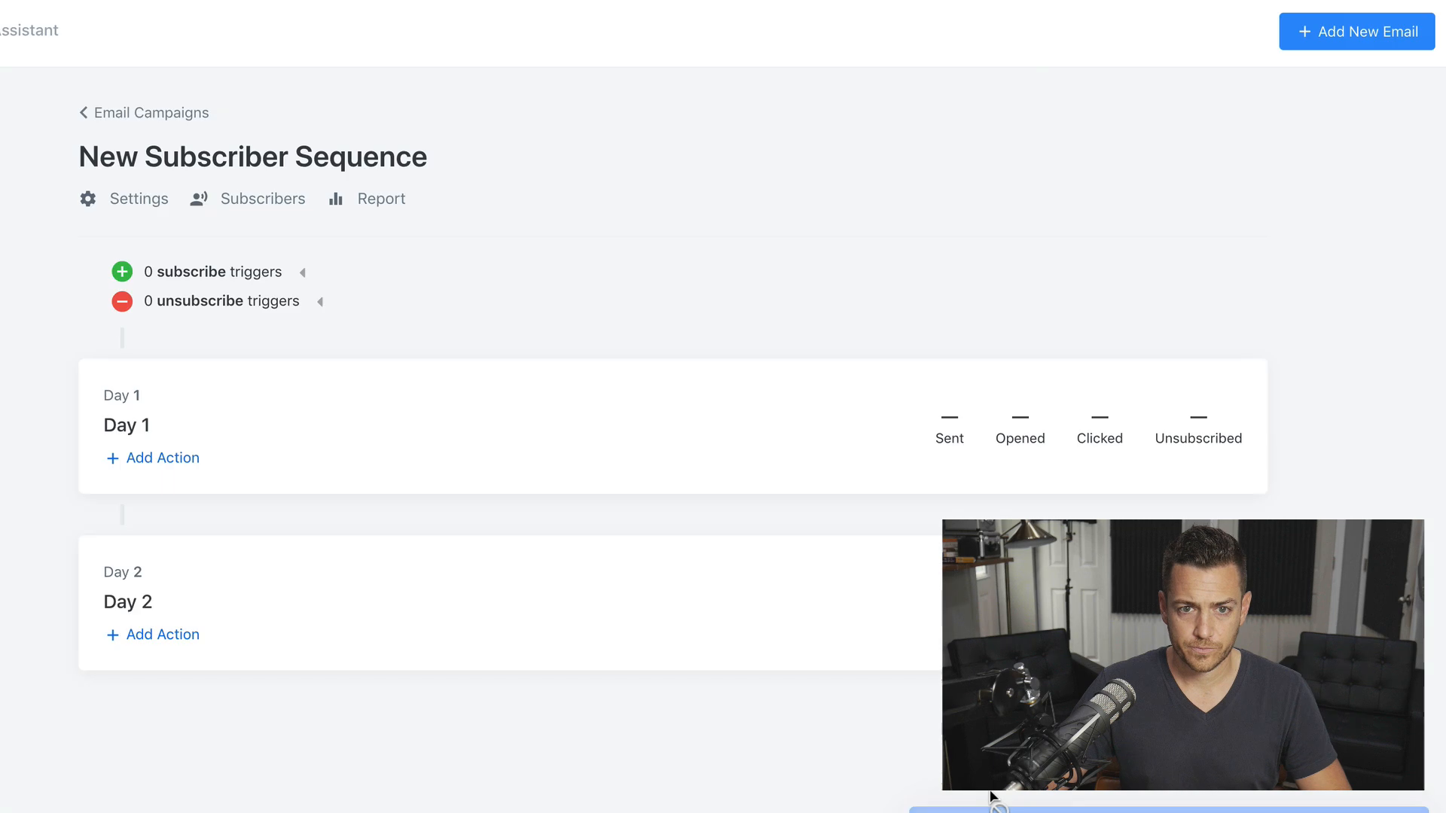
Add a third email to the sequence with "Day 3" as both subject and body, and save it
{"action": "left_click", "coordinate": [1301, 32]}
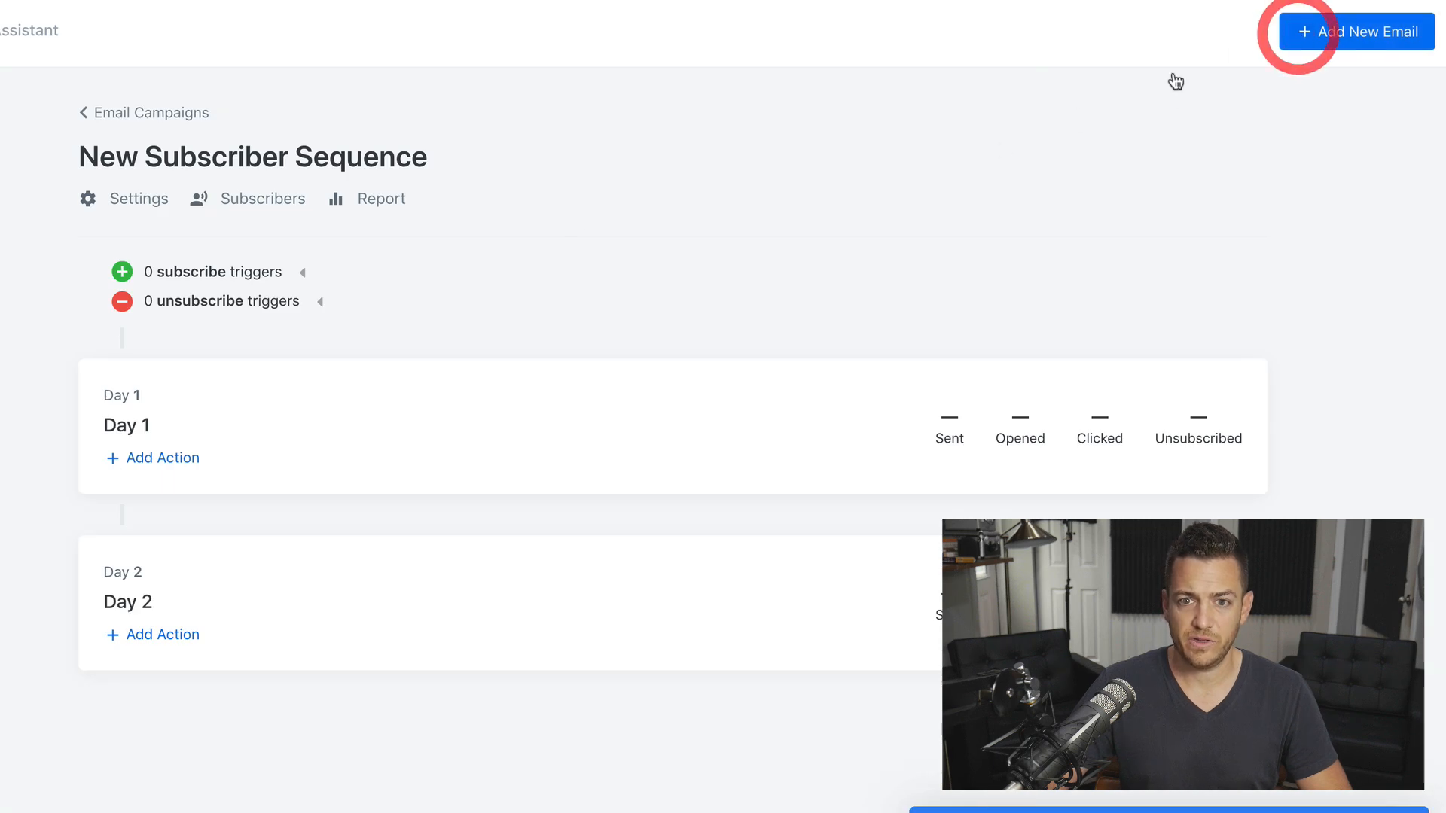
{"action": "left_click", "coordinate": [452, 406]}
{"action": "type", "text": "Day 3"}
{"action": "left_click", "coordinate": [467, 652]}
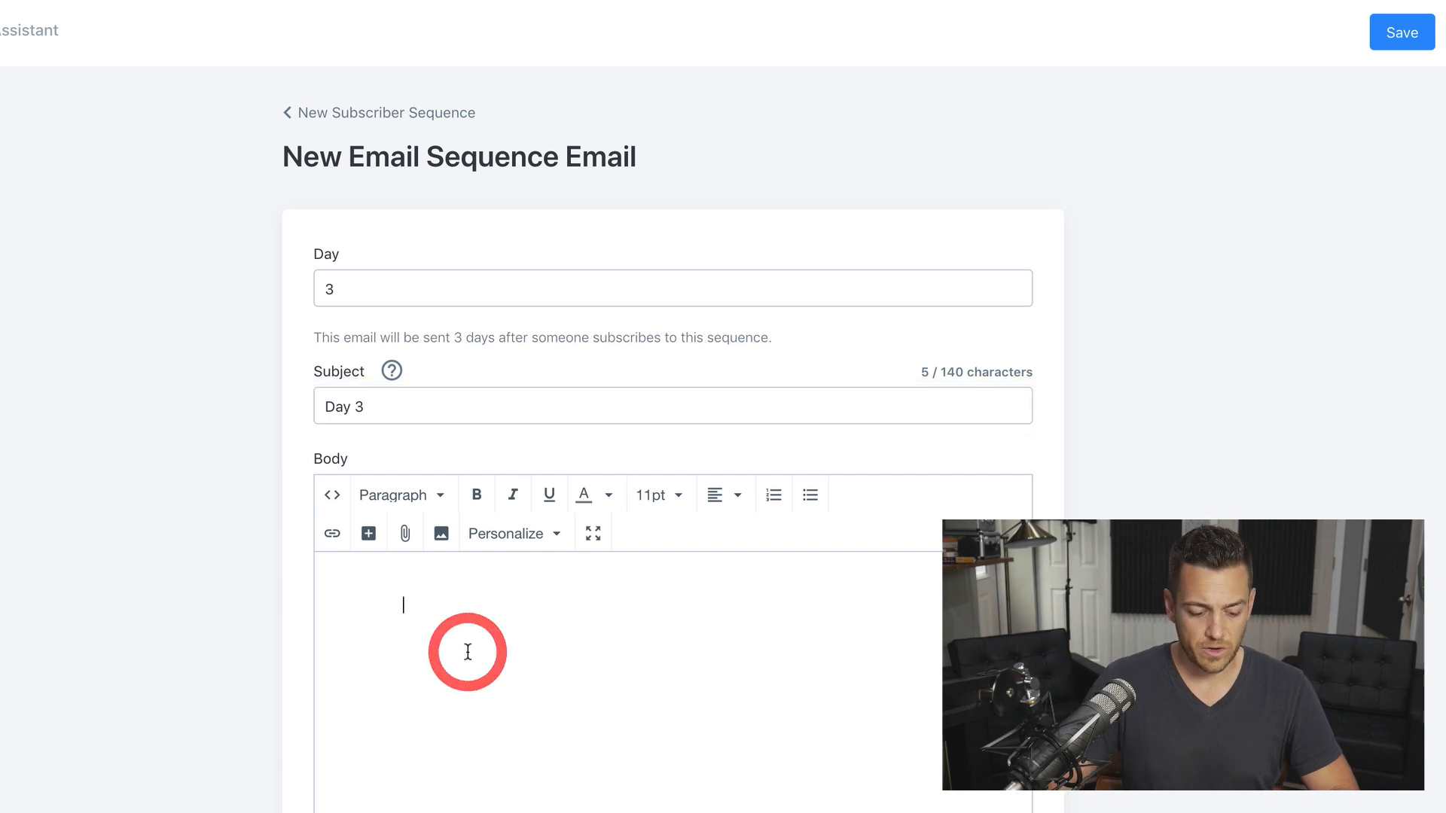
{"action": "type", "text": "Day 3"}
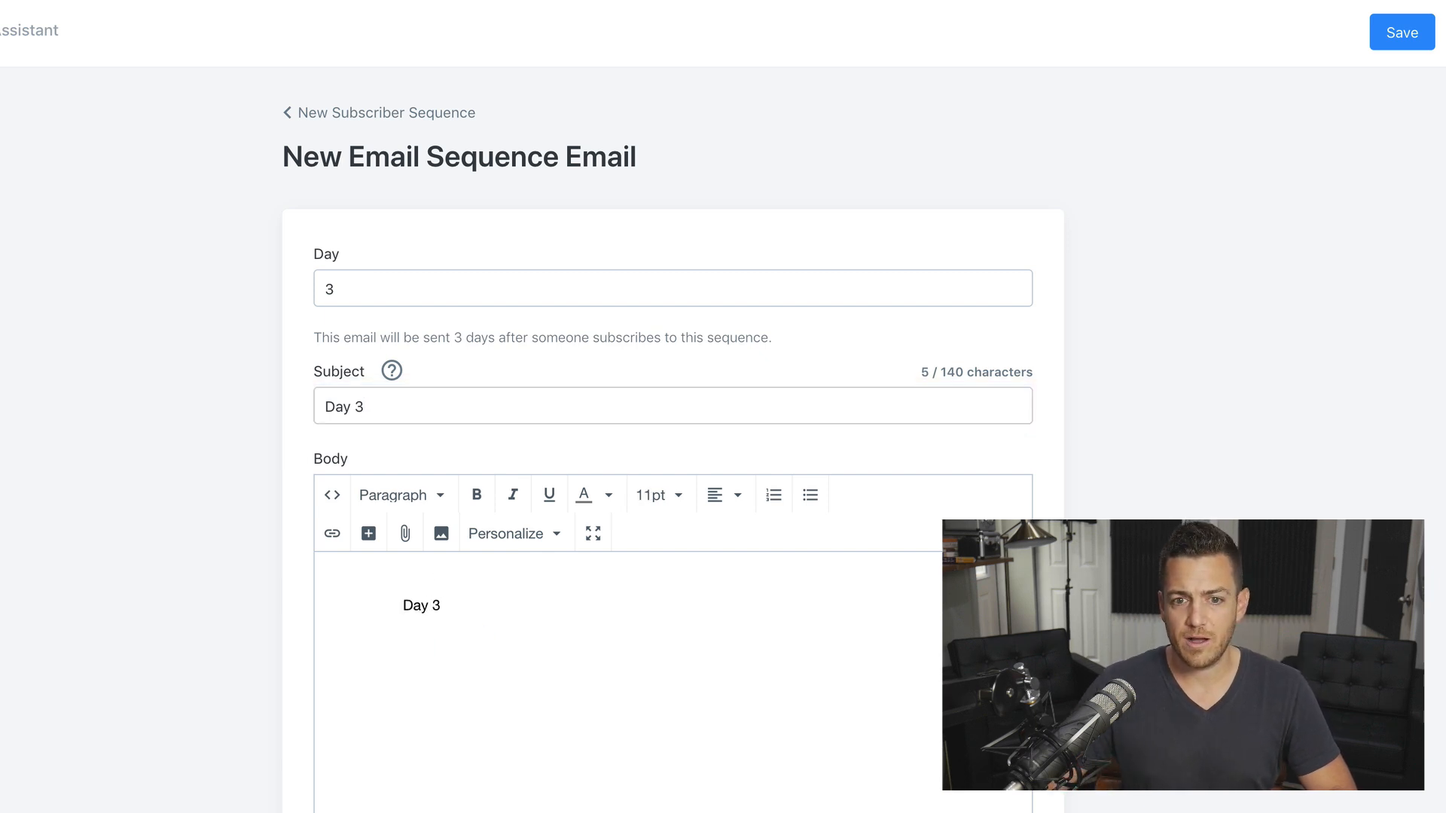
{"action": "scroll", "coordinate": [989, 798], "scroll_direction": "down", "scroll_amount": 5}
{"action": "left_click", "coordinate": [988, 798]}
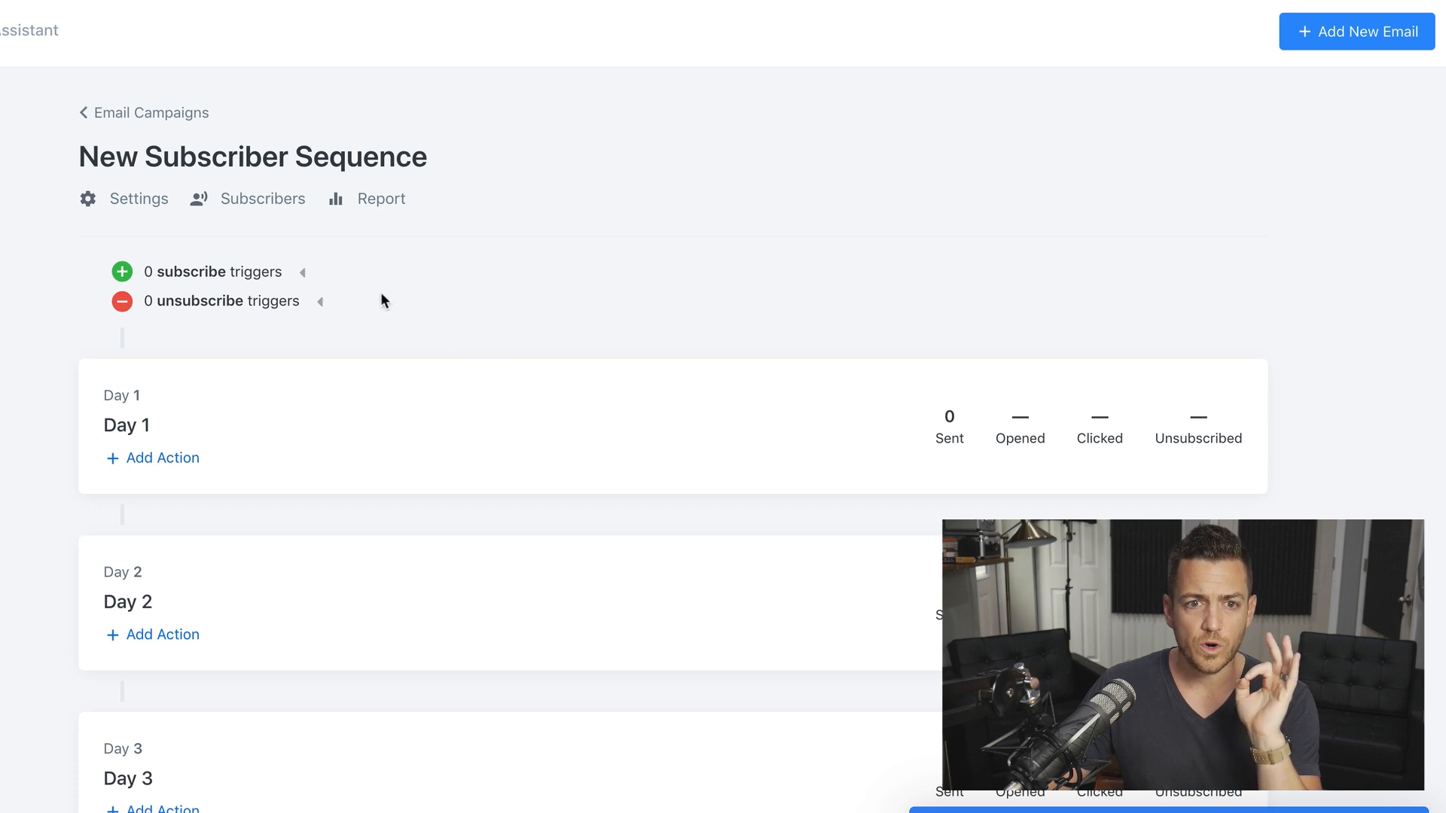
Add a subscribe trigger that fires when the "5 Pound Cheat Sheet OPT IN" form is submitted, and save it
{"action": "left_click", "coordinate": [305, 275]}
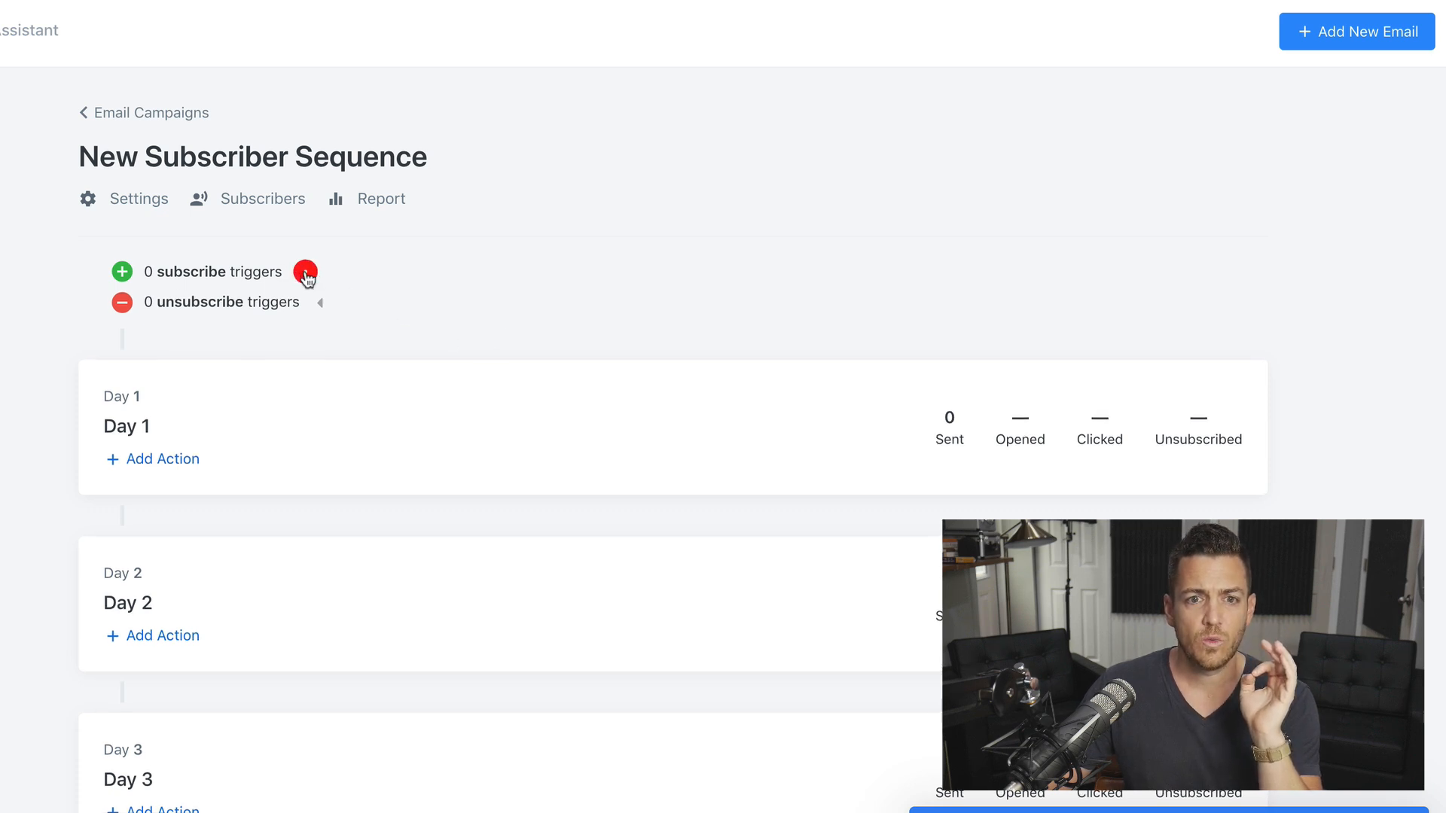
{"action": "left_click", "coordinate": [218, 305]}
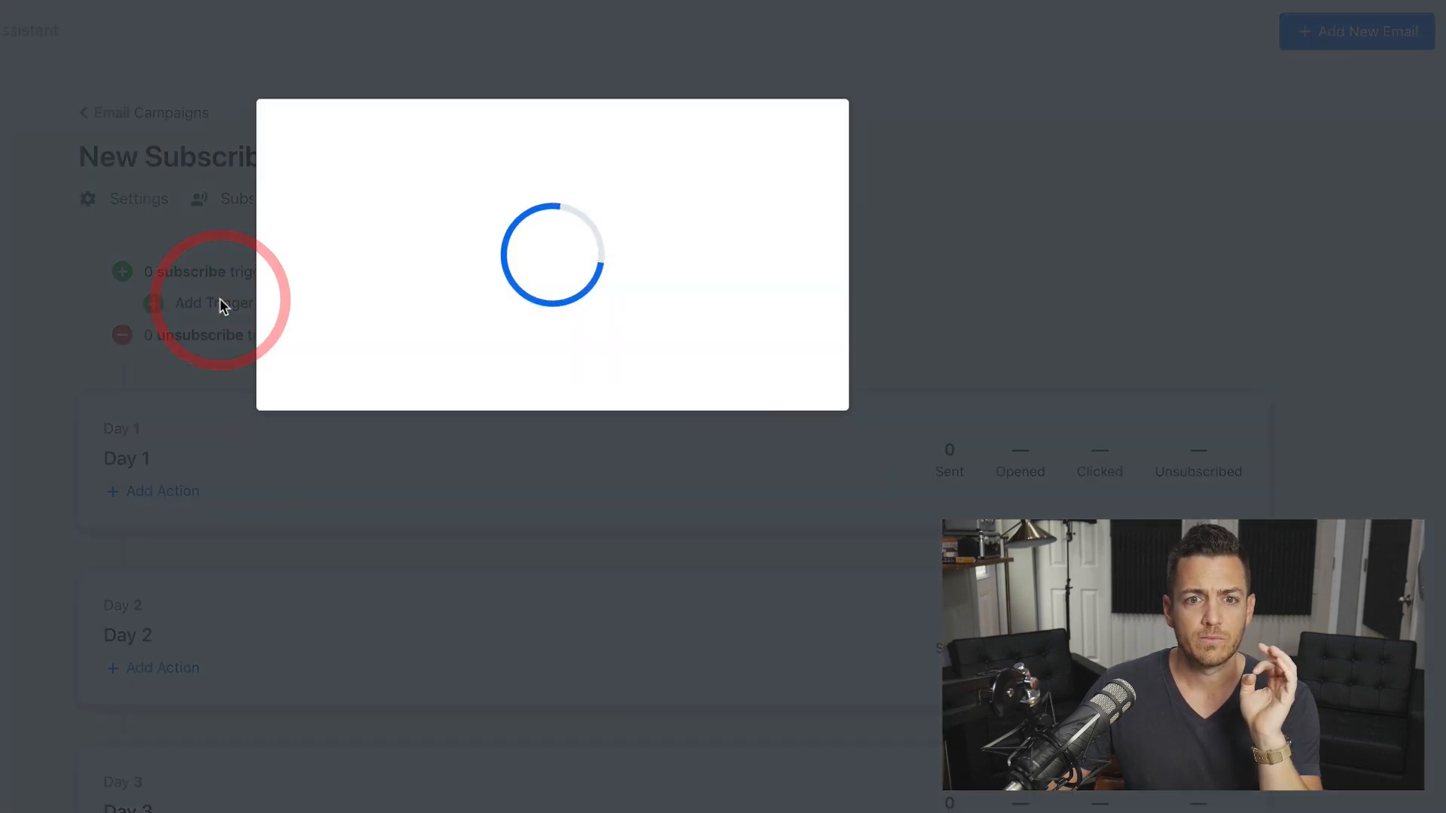
{"action": "left_click", "coordinate": [465, 269]}
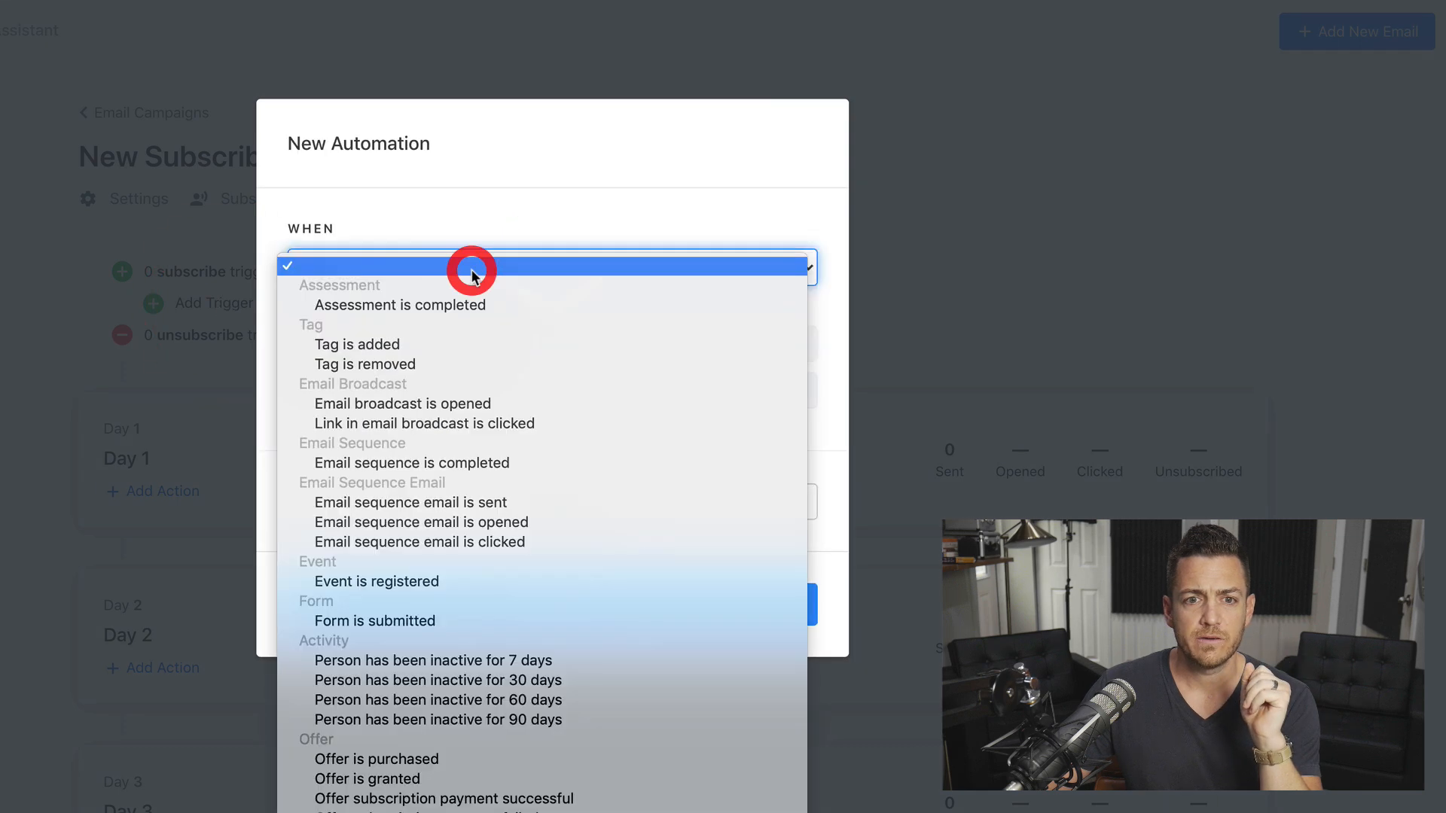
{"action": "left_click", "coordinate": [467, 620]}
{"action": "left_click", "coordinate": [542, 318]}
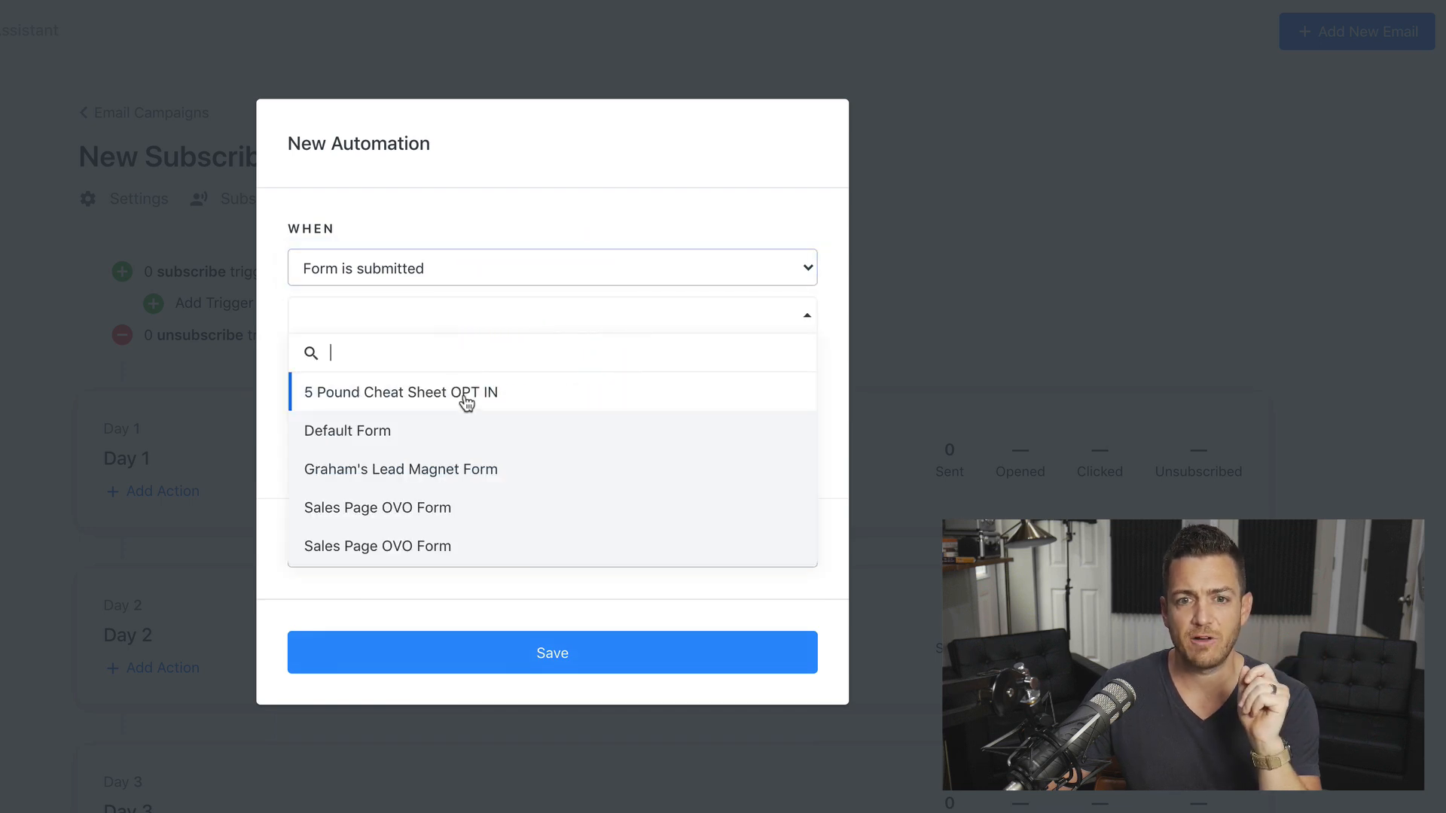
{"action": "left_click", "coordinate": [466, 401]}
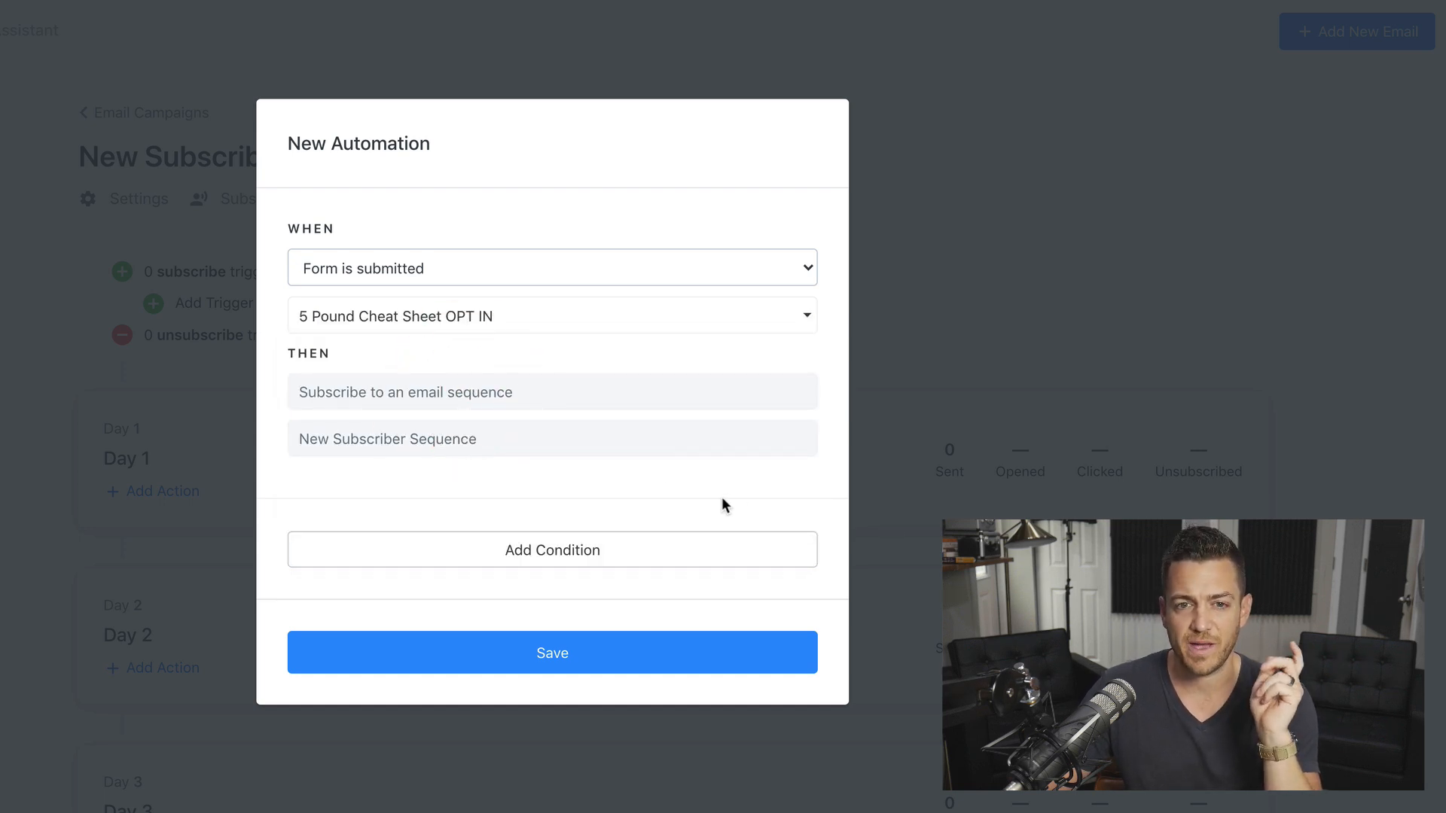
{"action": "left_click", "coordinate": [653, 657]}
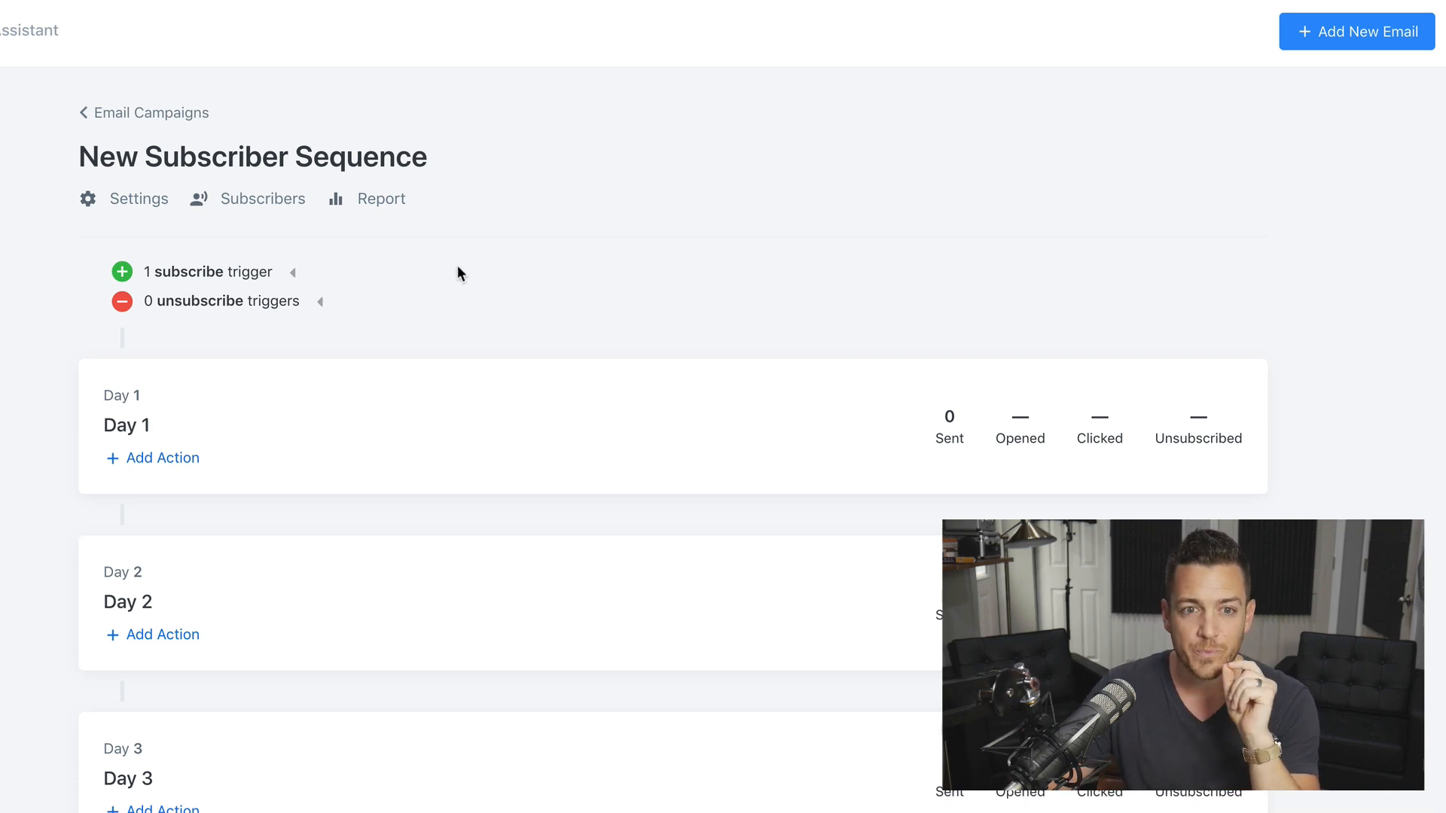
In the sequence's settings, start a new automation that adds a tag when the email sequence is completed
{"action": "scroll", "coordinate": [457, 266], "scroll_direction": "down", "scroll_amount": 1}
{"action": "scroll", "coordinate": [457, 266], "scroll_direction": "up", "scroll_amount": 1}
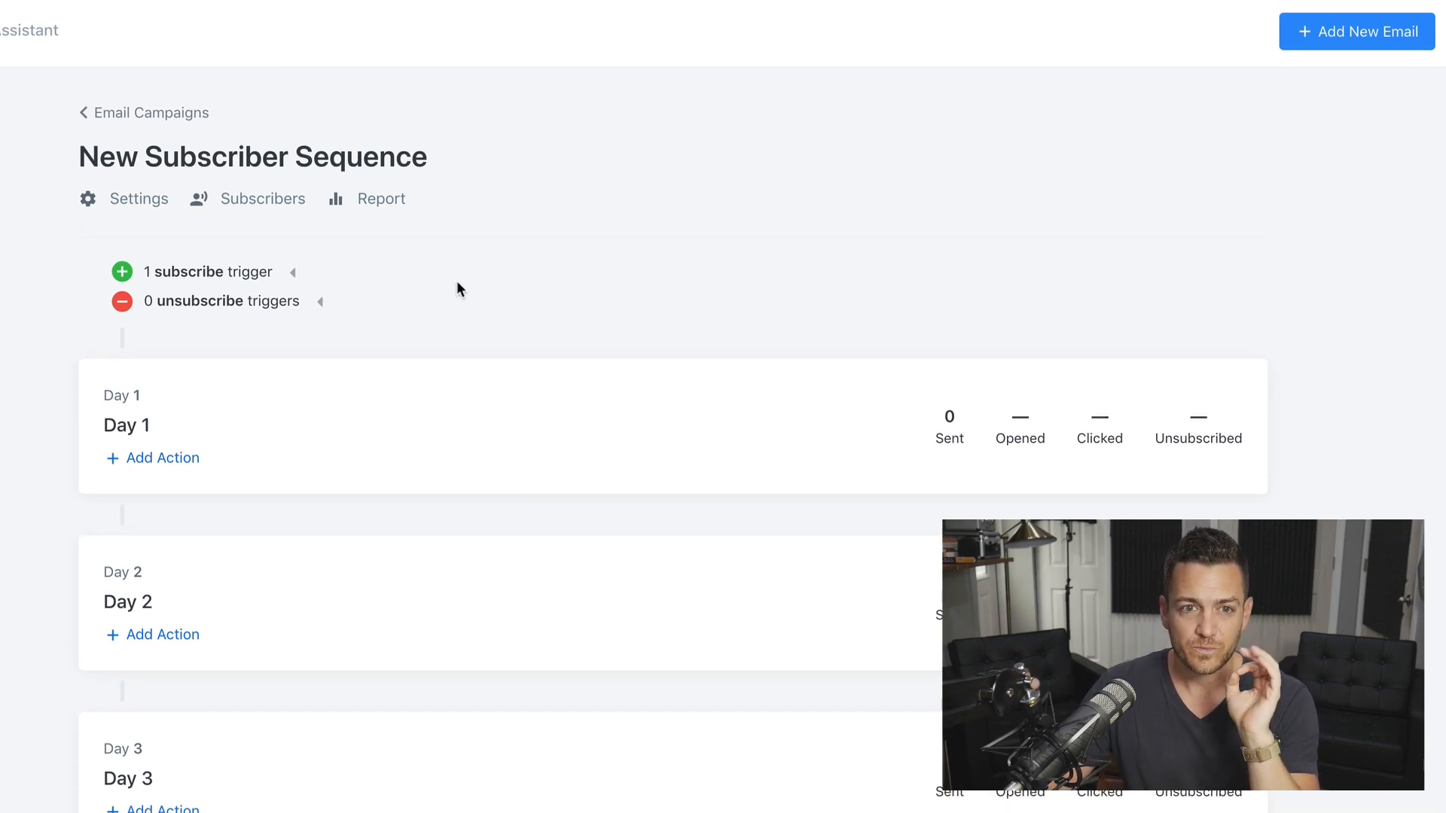
{"action": "left_click", "coordinate": [136, 201]}
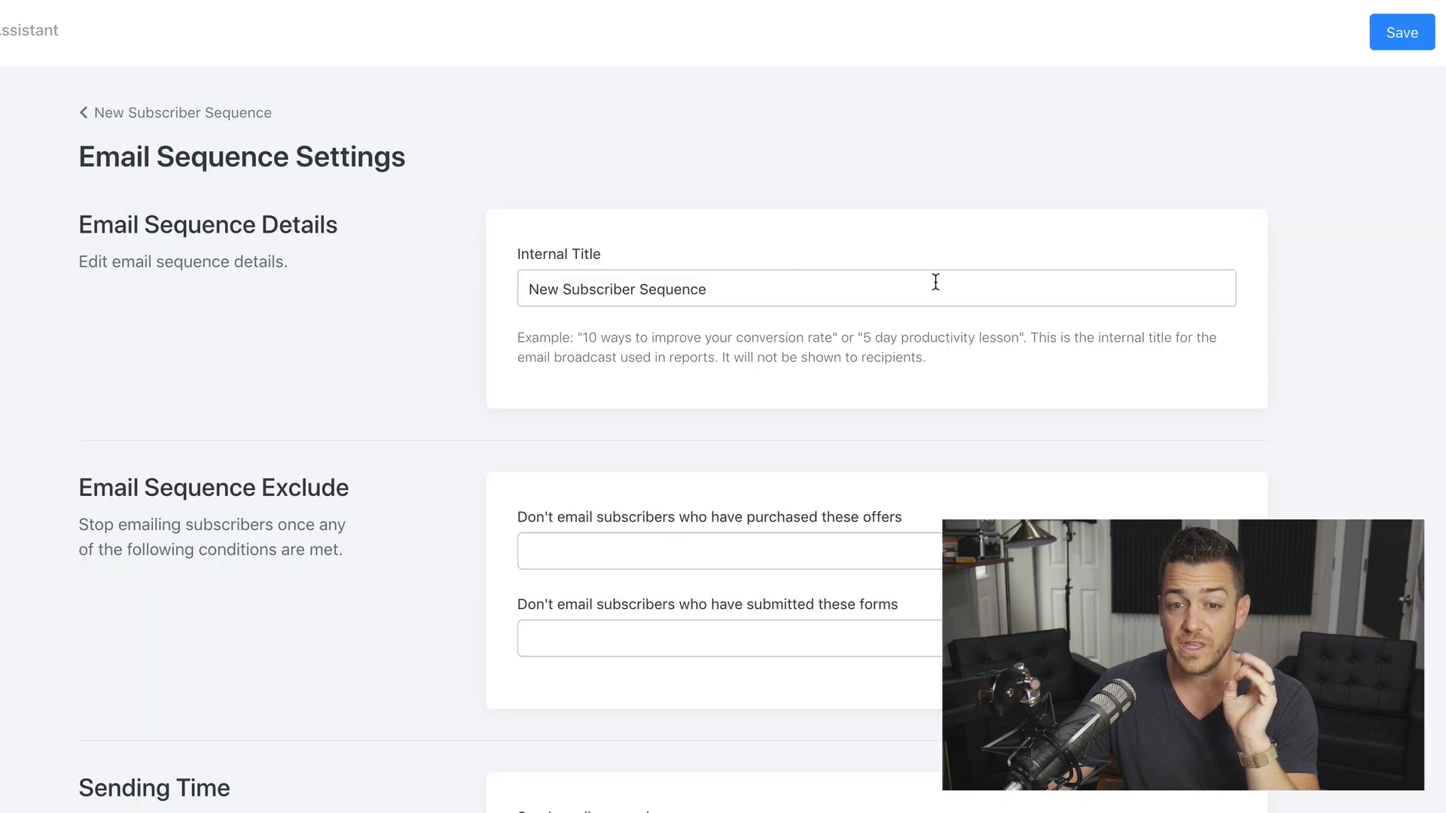
{"action": "scroll", "coordinate": [935, 282], "scroll_direction": "down", "scroll_amount": 5}
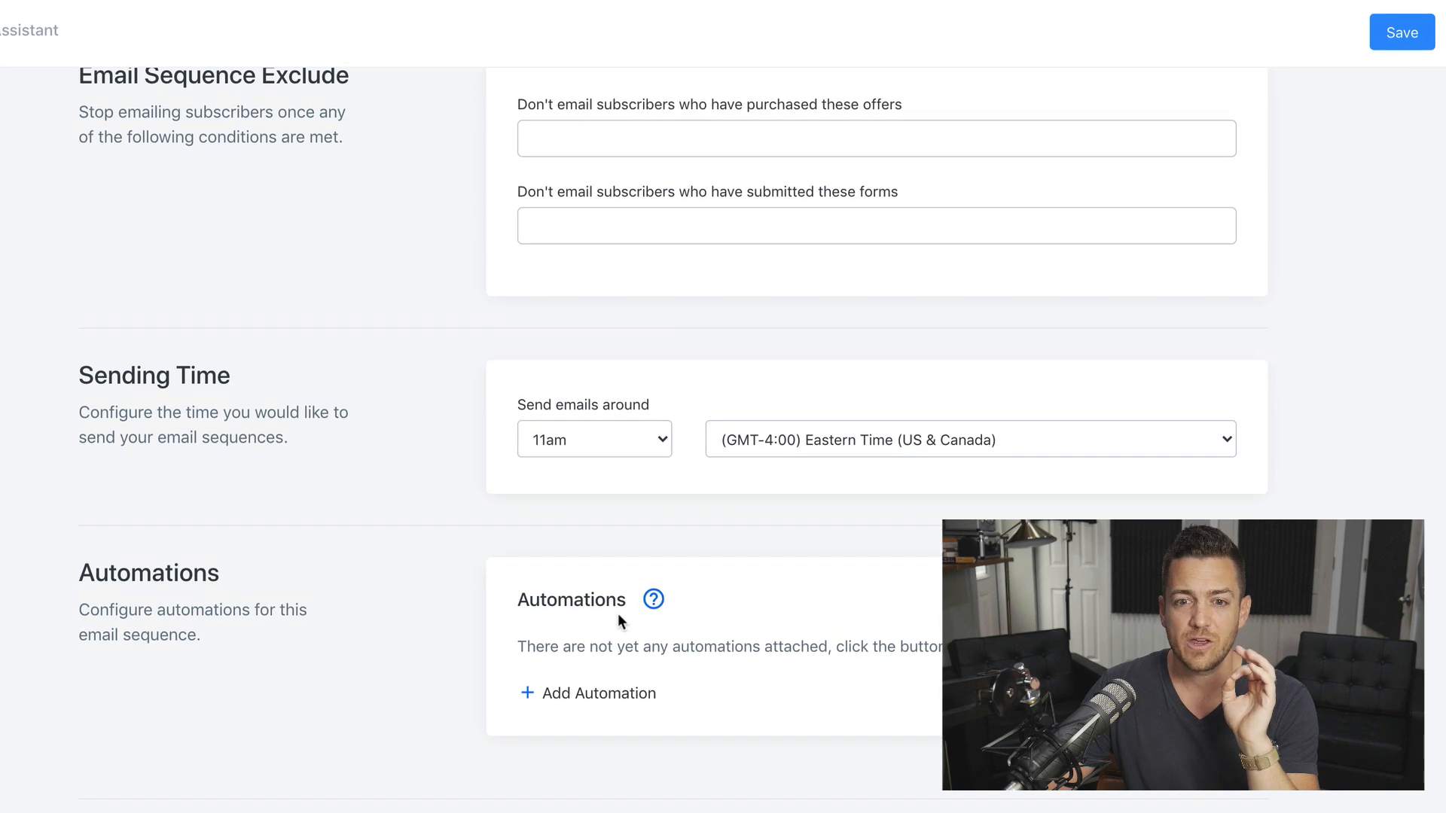
{"action": "left_click", "coordinate": [612, 696]}
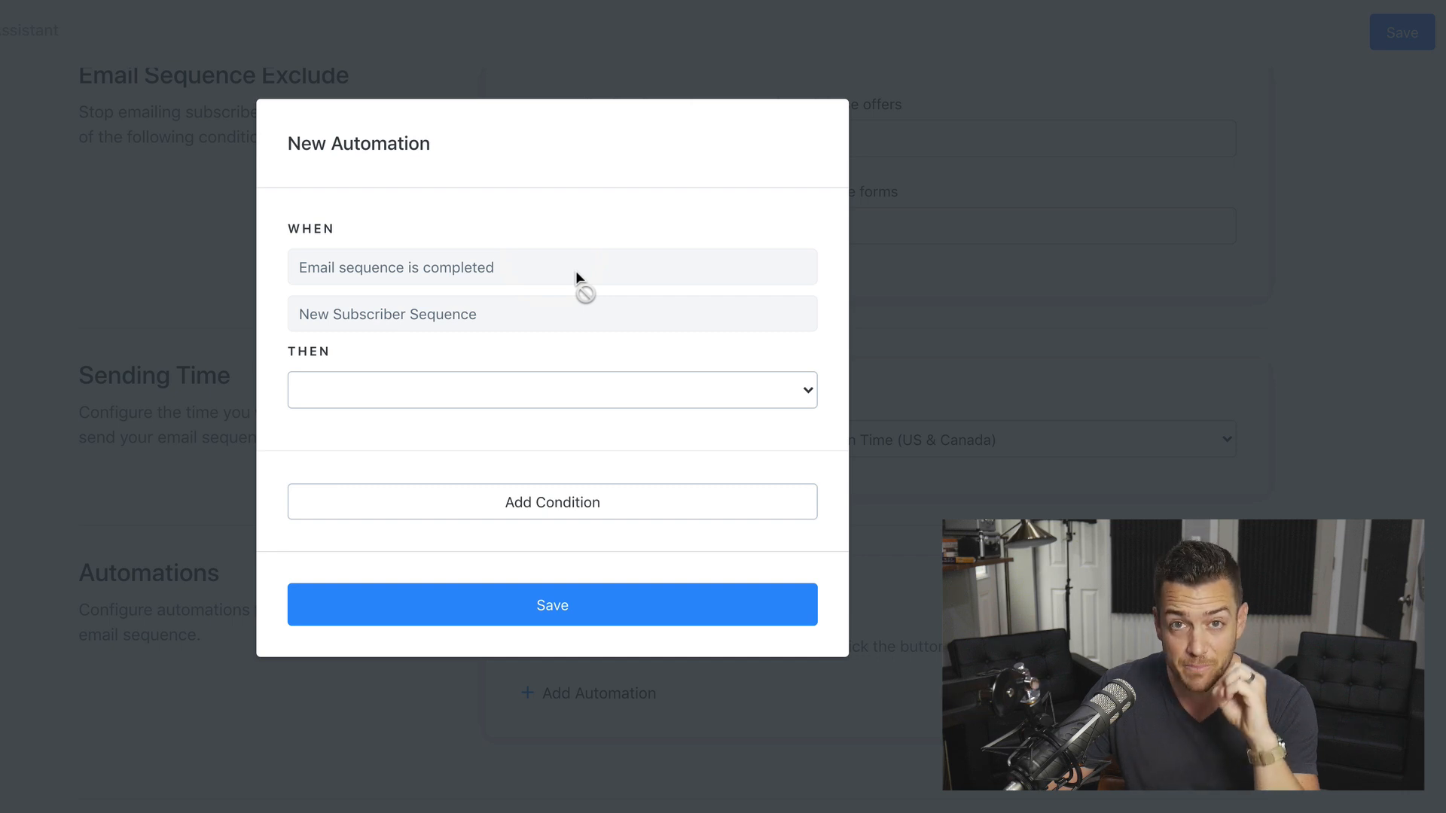
{"action": "left_click", "coordinate": [539, 392]}
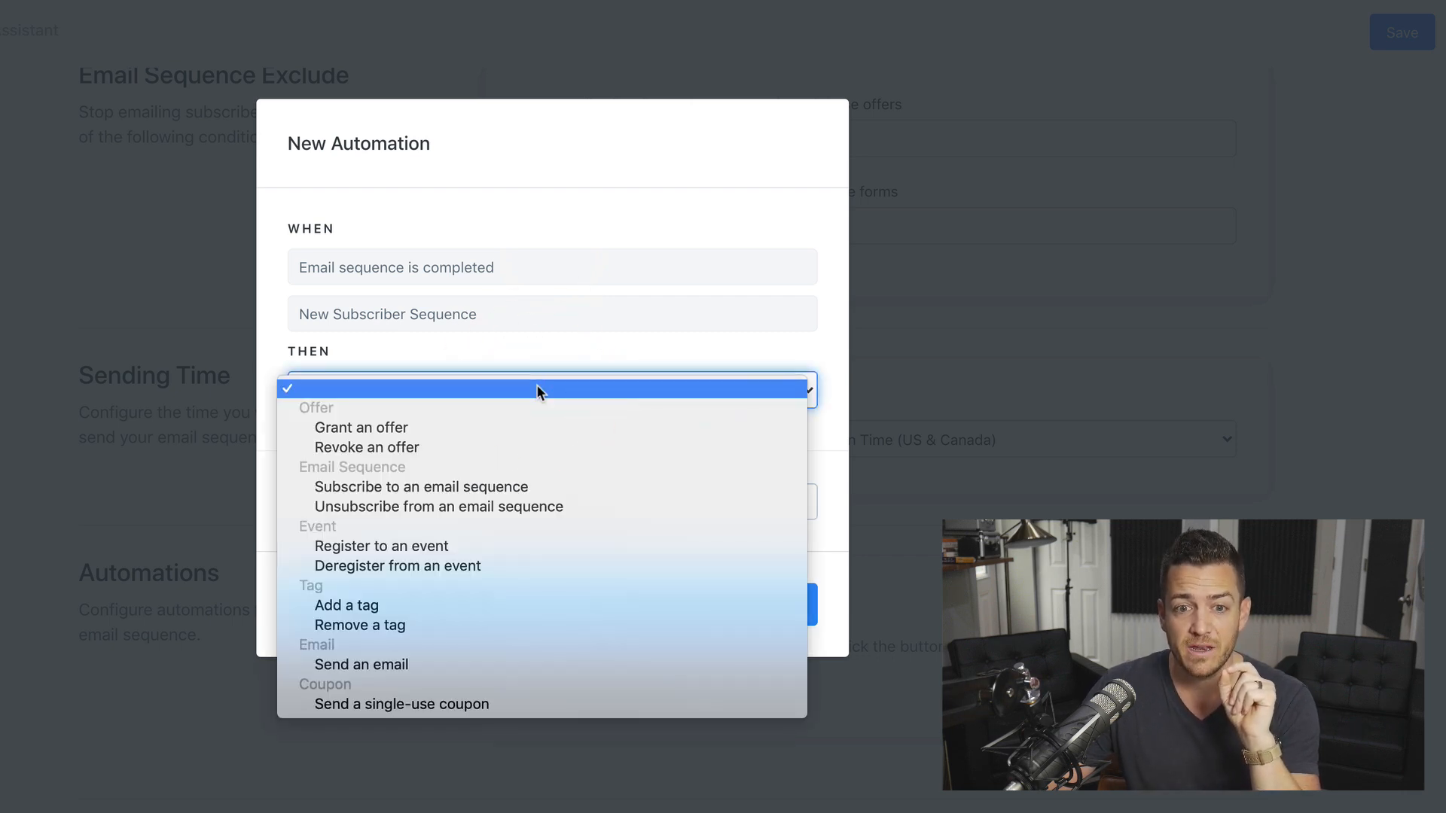
{"action": "left_click", "coordinate": [433, 605]}
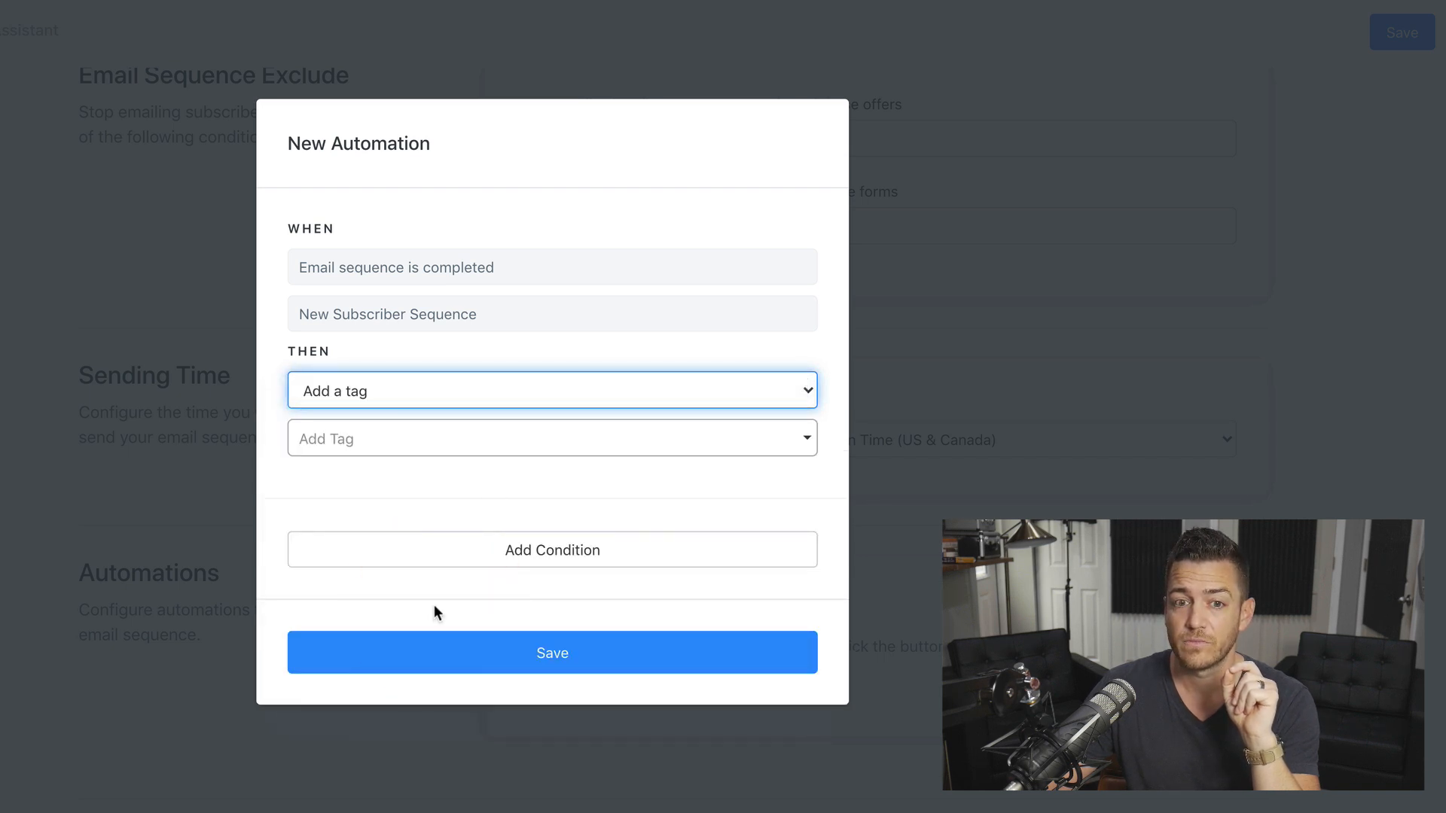
Create the tag "Completed New Subscriber Sequence" for the automation to add, and save the automation
{"action": "left_click", "coordinate": [572, 448]}
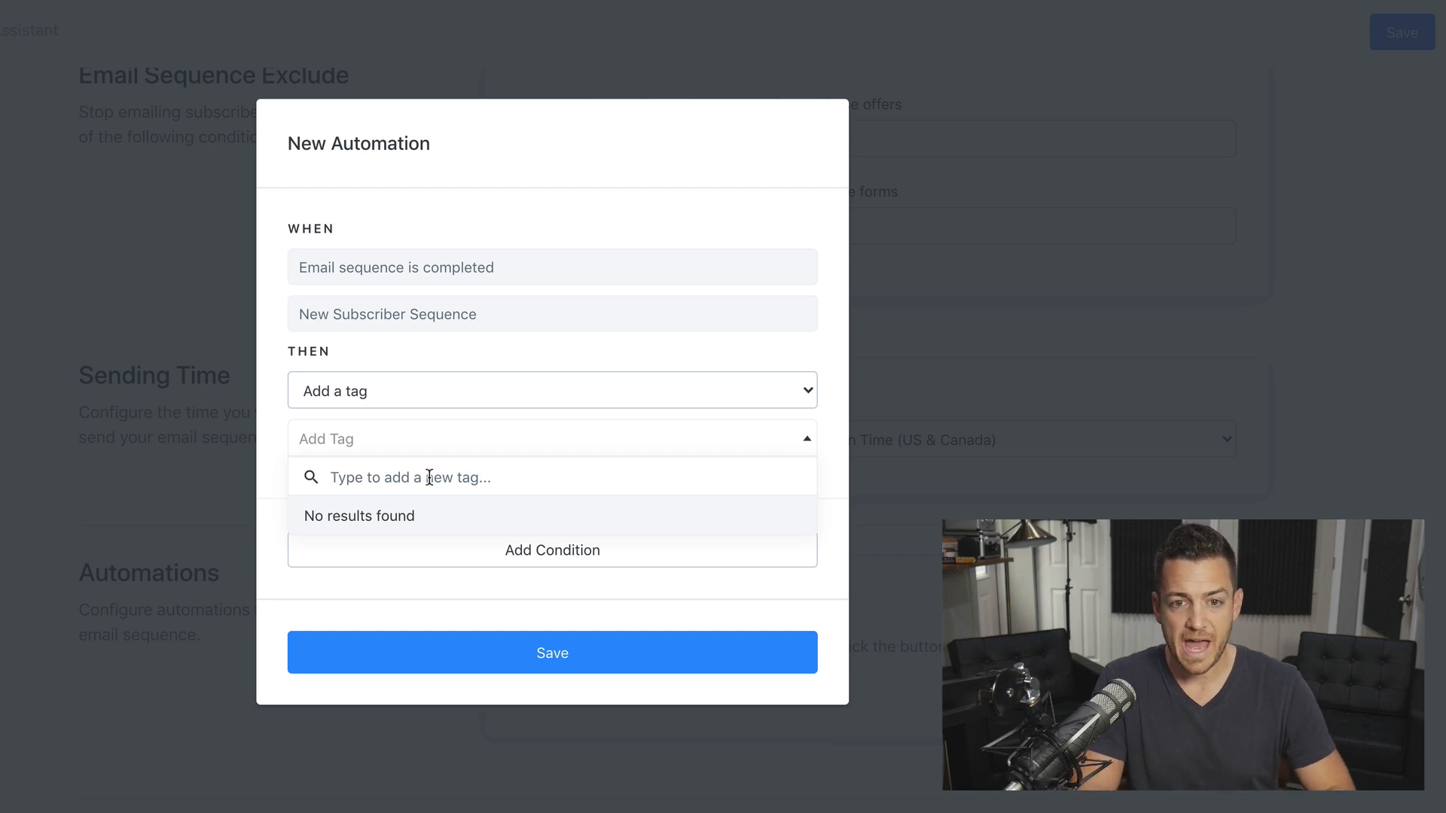
{"action": "type", "text": "Compl"}
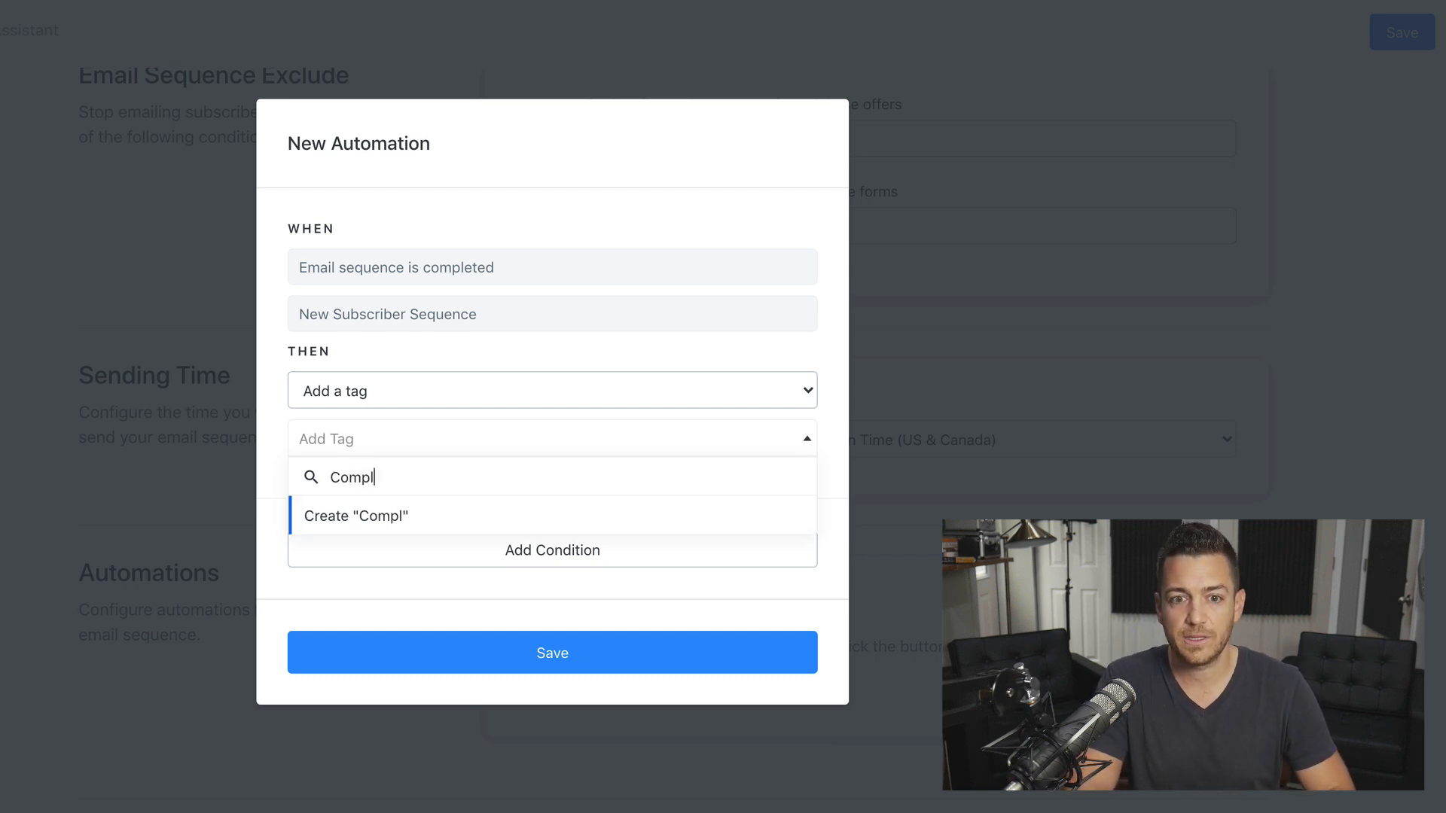
{"action": "type", "text": "eted New Subsc"}
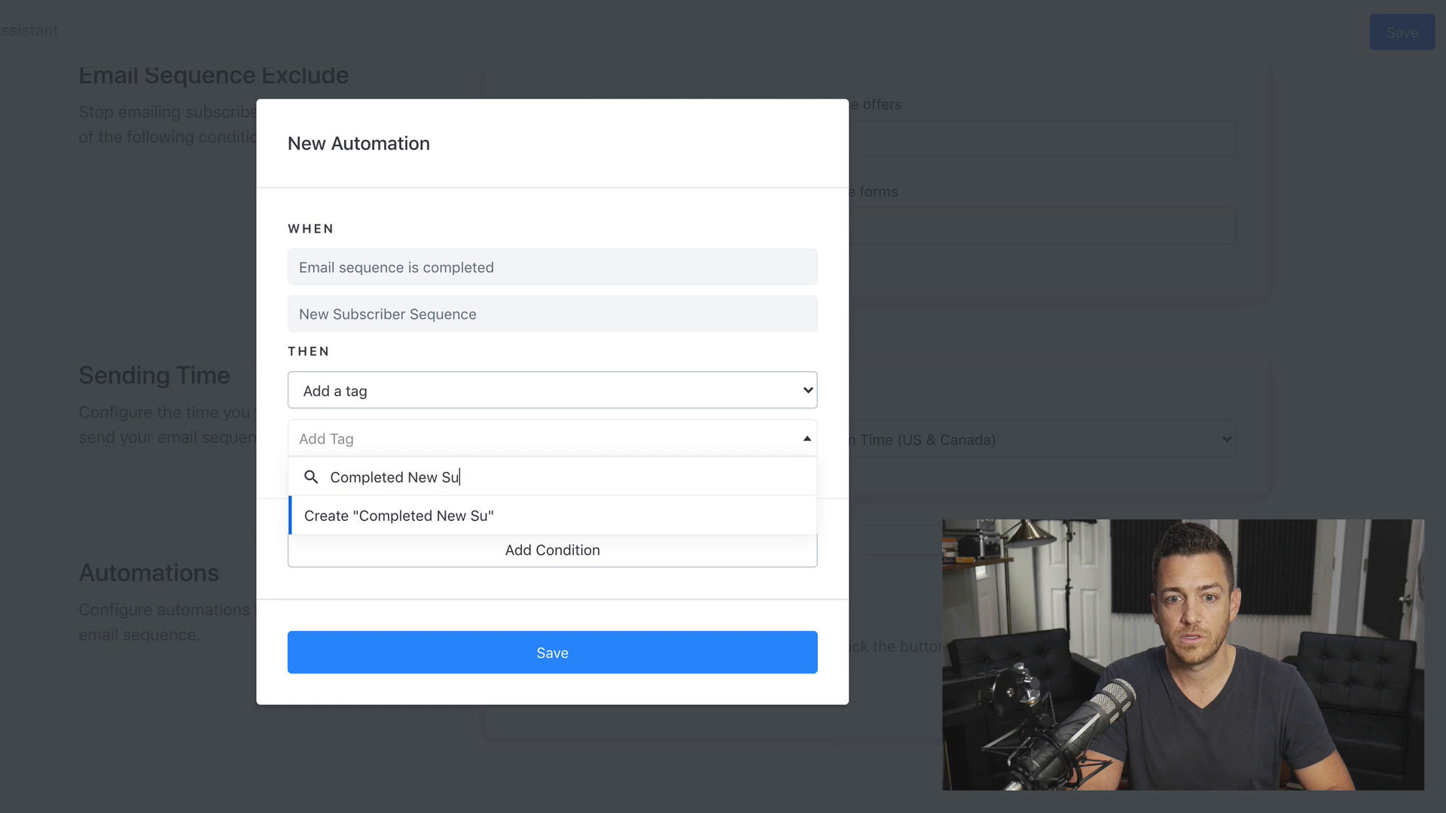
{"action": "key", "text": "BackSpace"}
{"action": "key", "text": "BackSpace"}
{"action": "type", "text": "scri"}
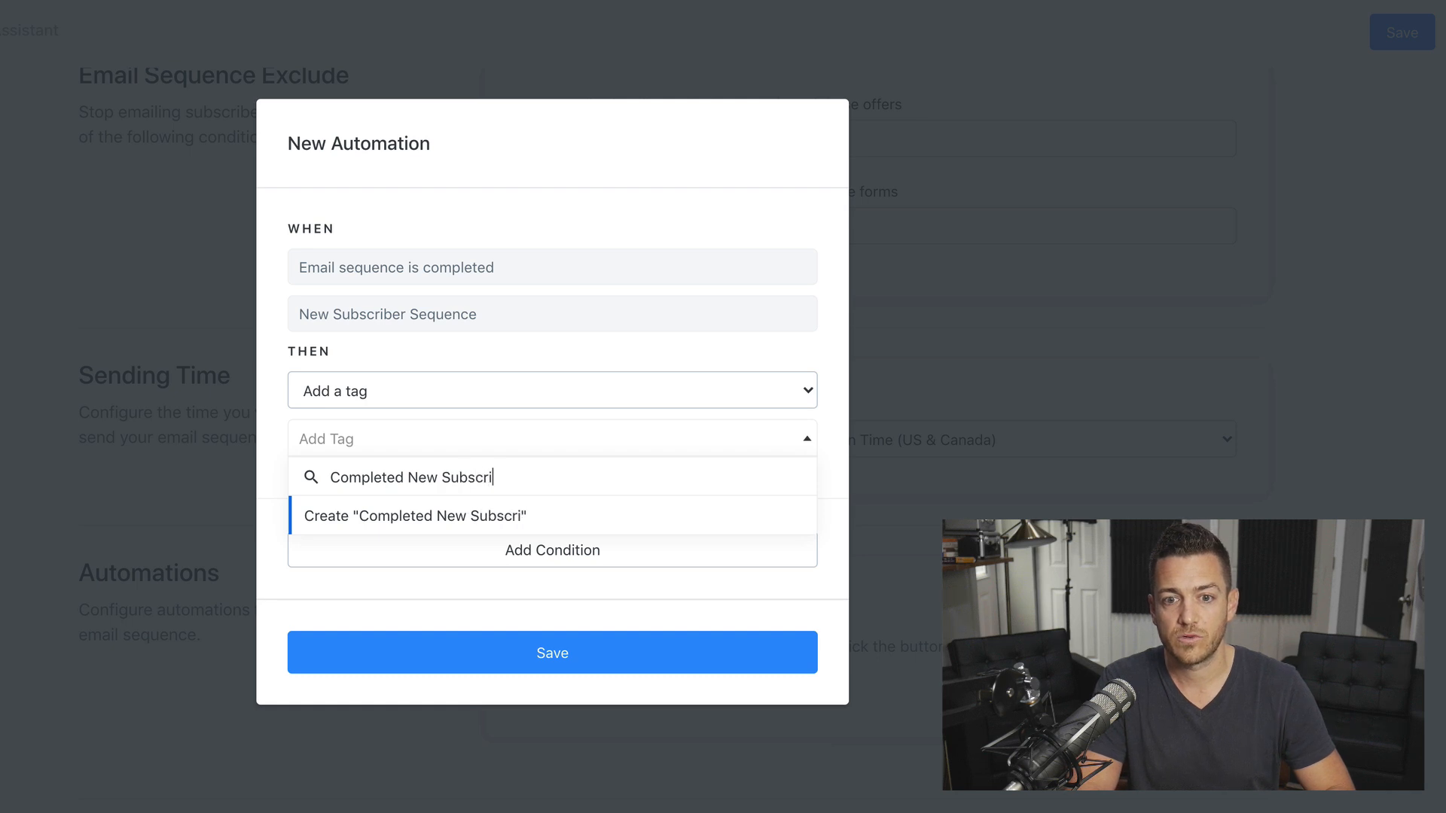
{"action": "type", "text": "ber Sequence"}
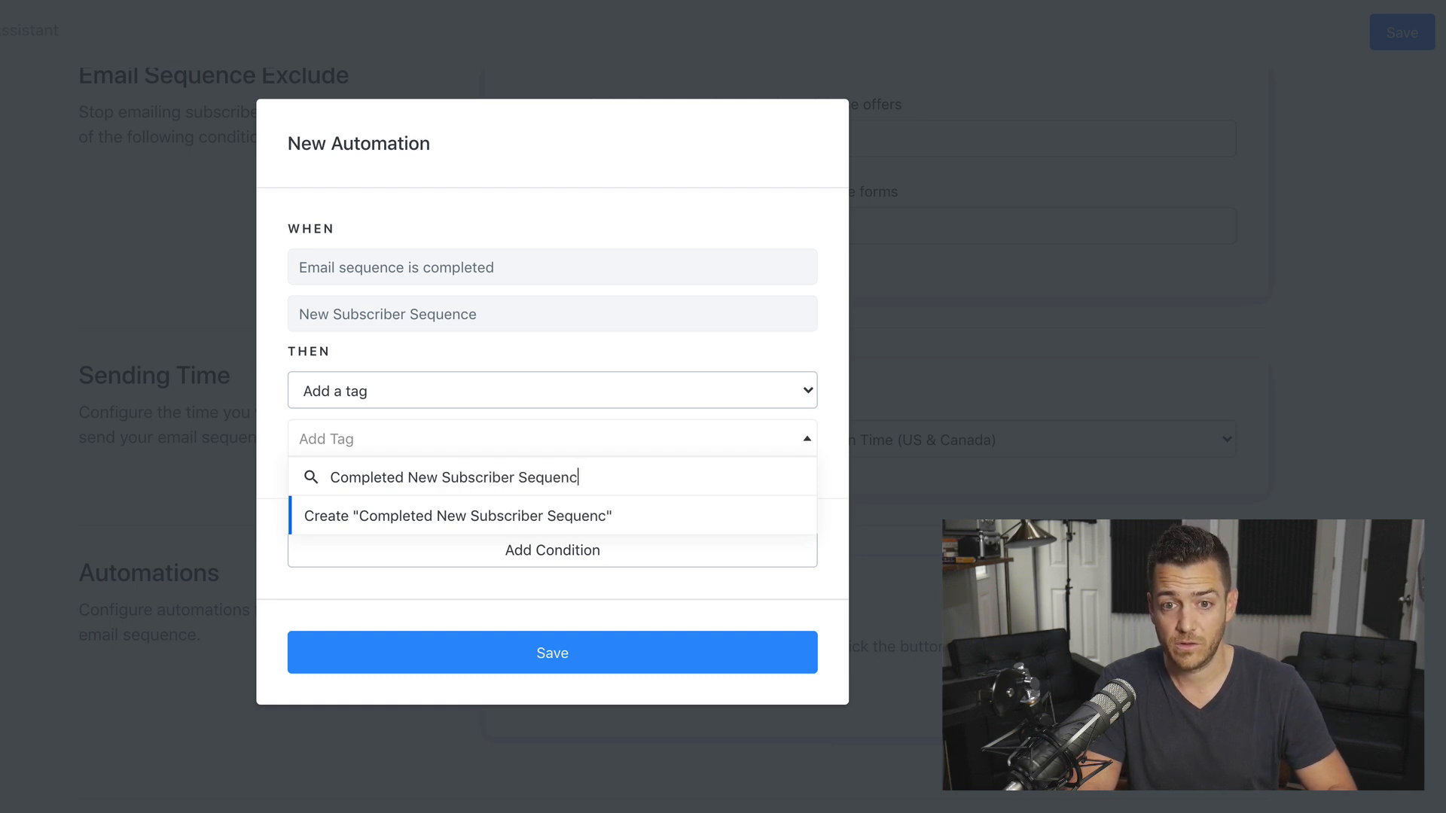
{"action": "left_click", "coordinate": [598, 521]}
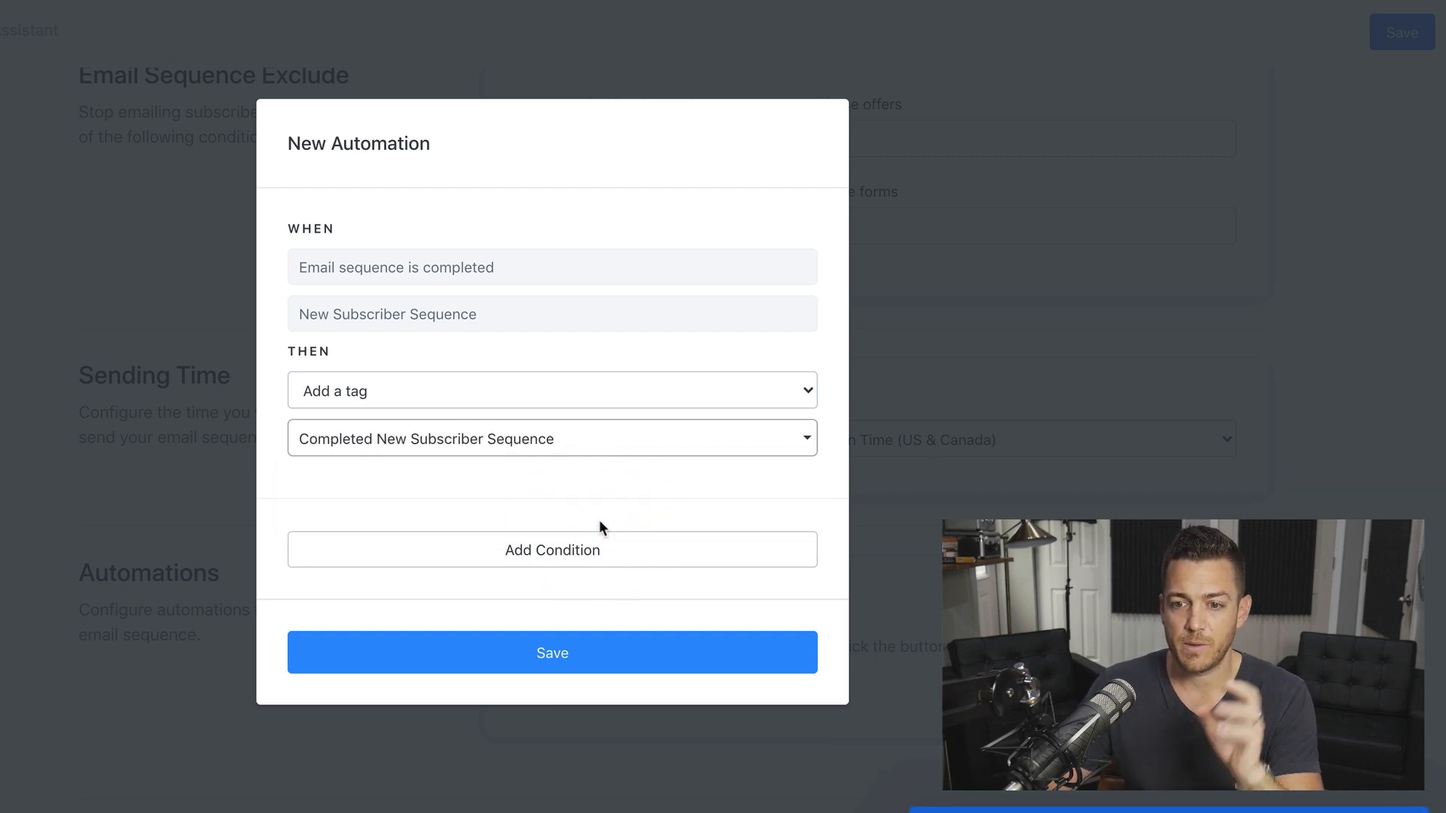
{"action": "left_click", "coordinate": [598, 655]}
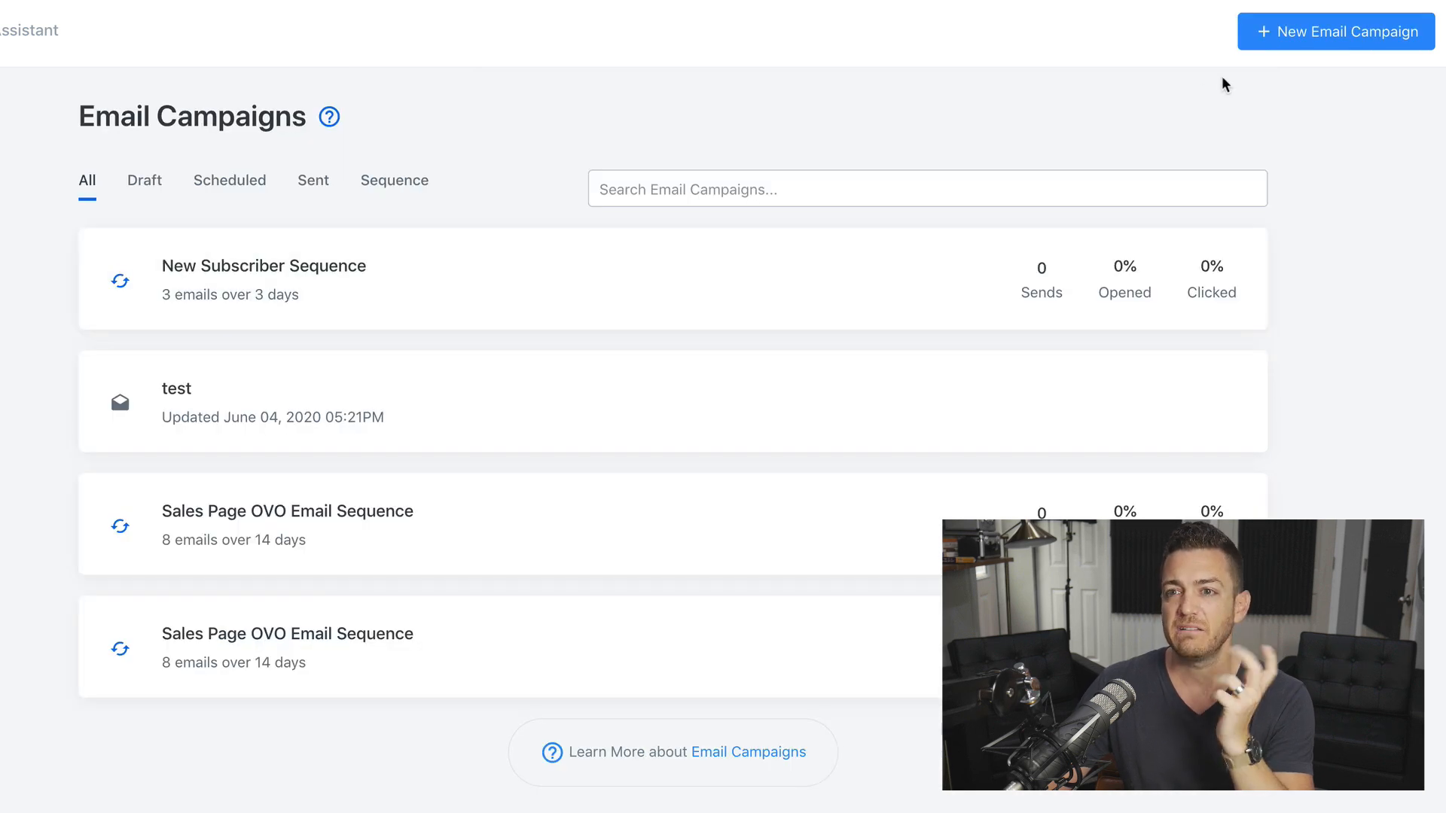
Create a new email broadcast titled "New Video" using the classic email editor
{"action": "left_click", "coordinate": [1325, 35]}
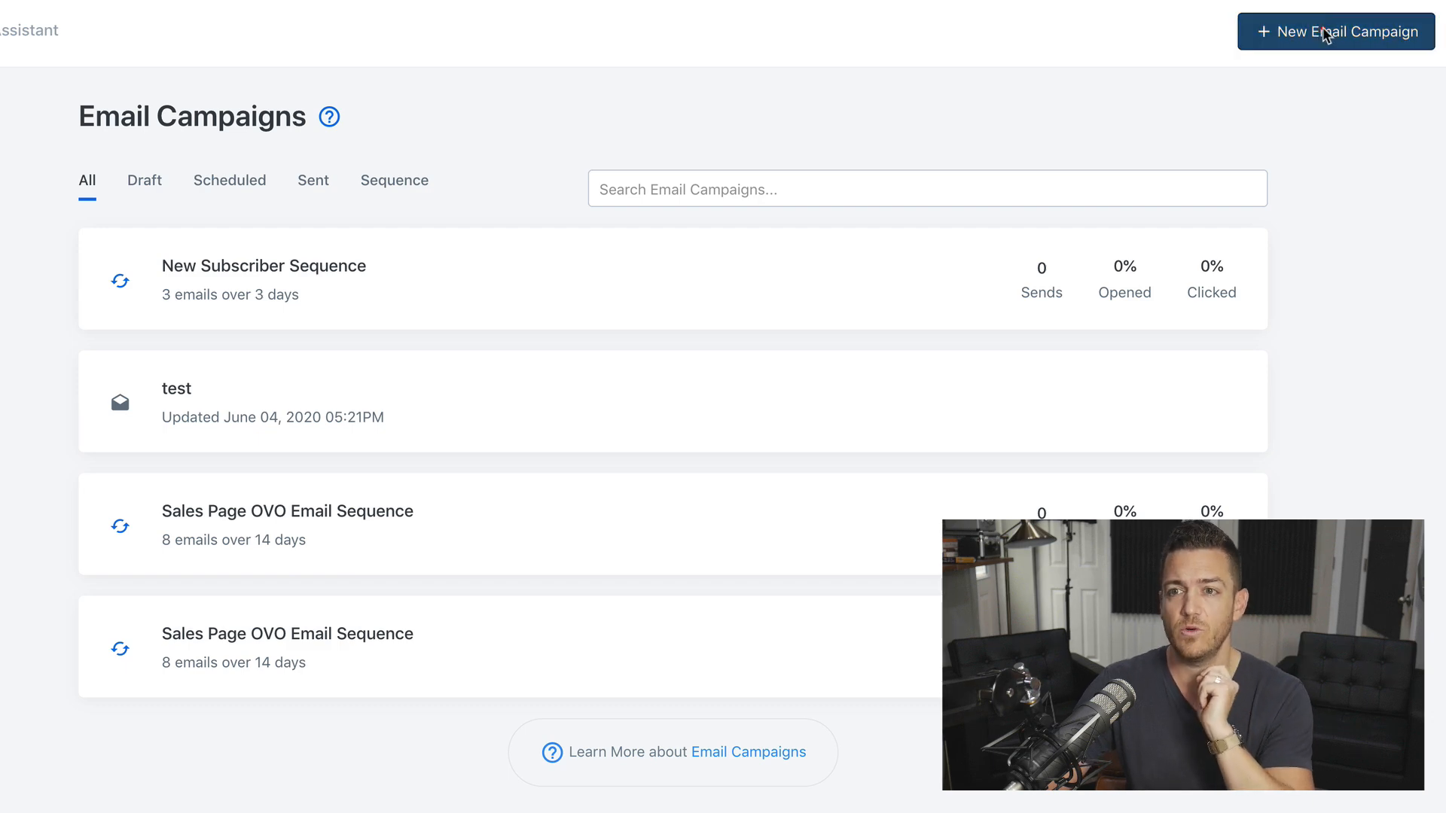
{"action": "left_click", "coordinate": [421, 325]}
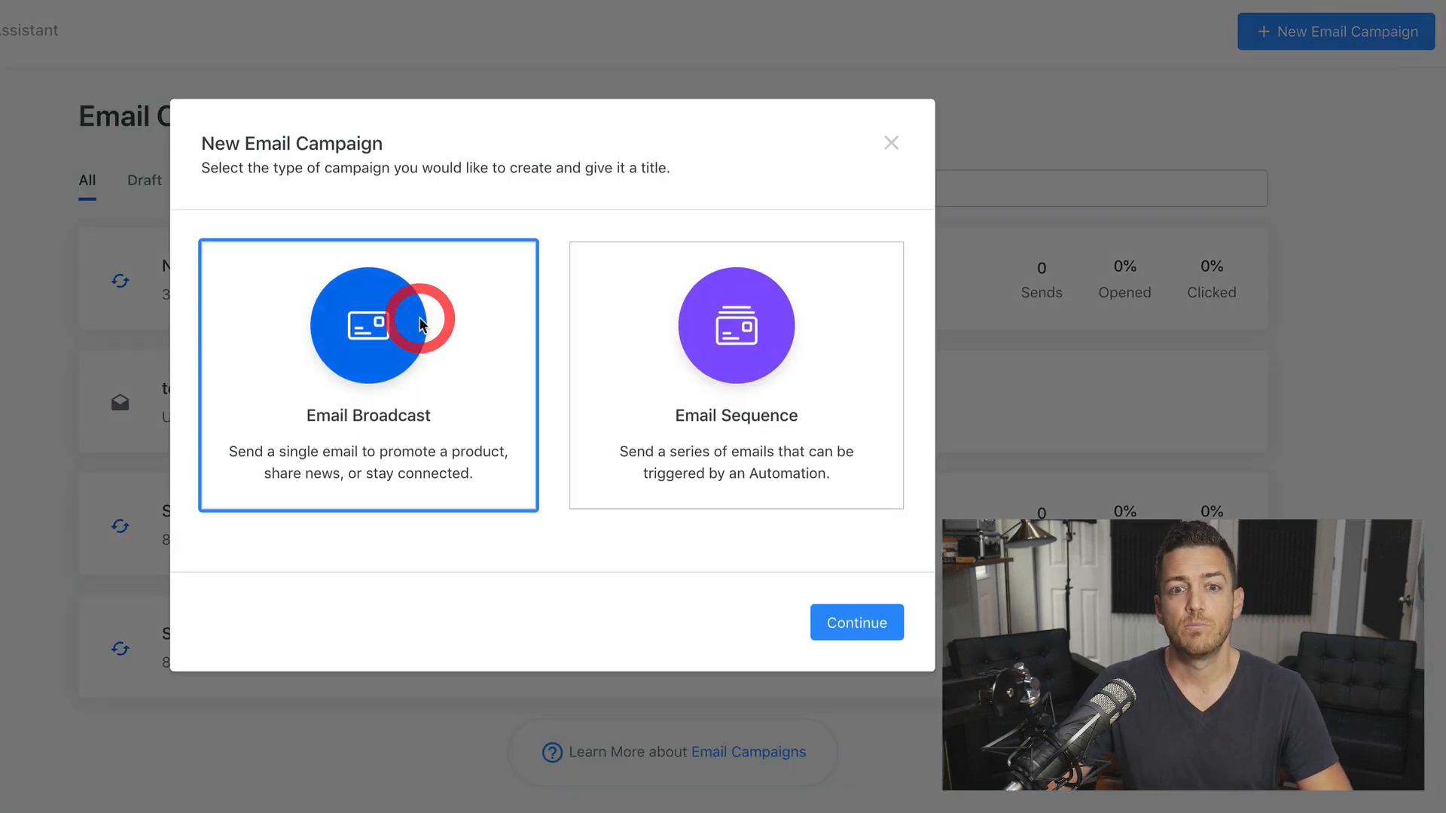
{"action": "left_click", "coordinate": [859, 631]}
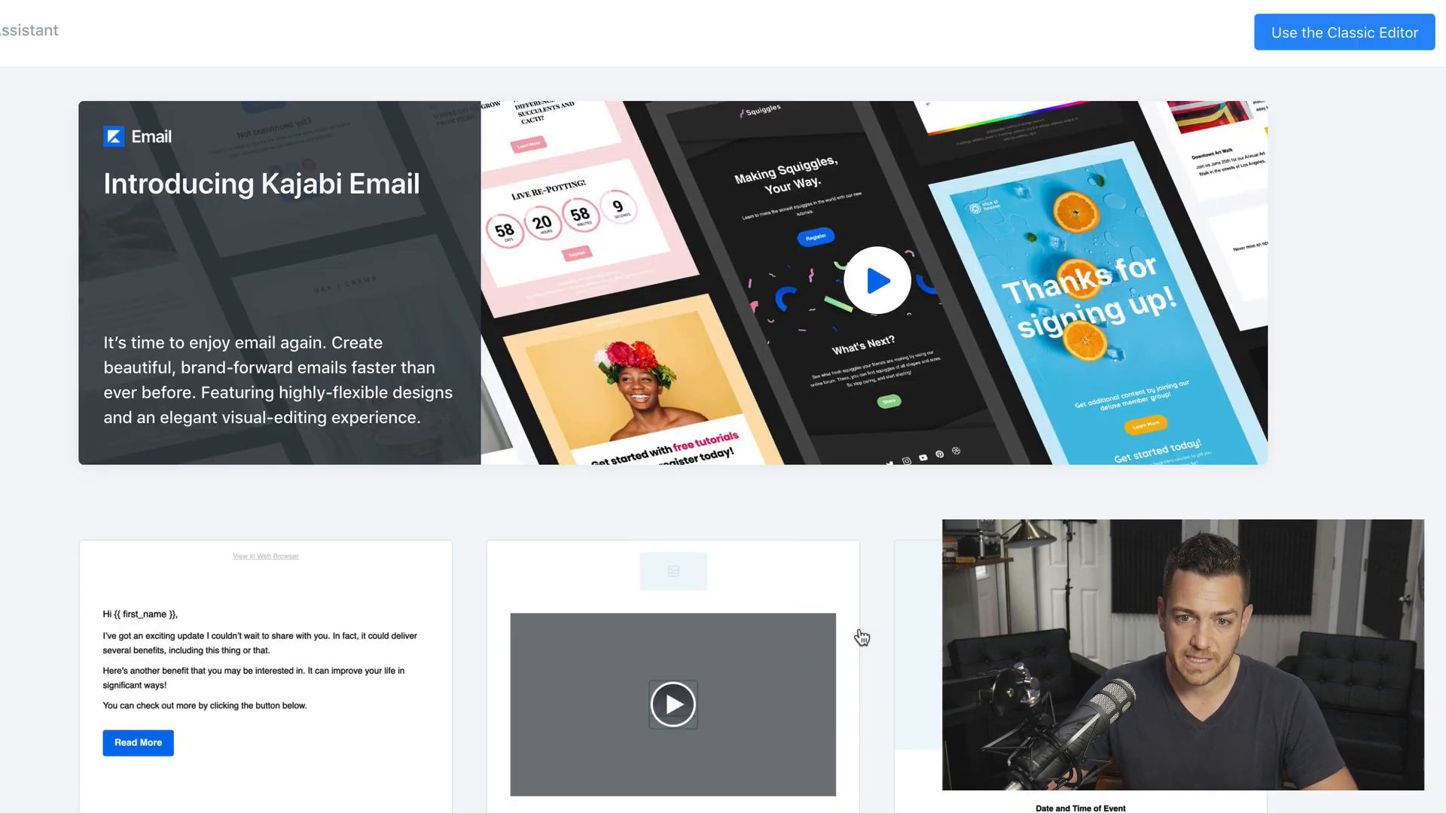
{"action": "left_click", "coordinate": [1318, 36]}
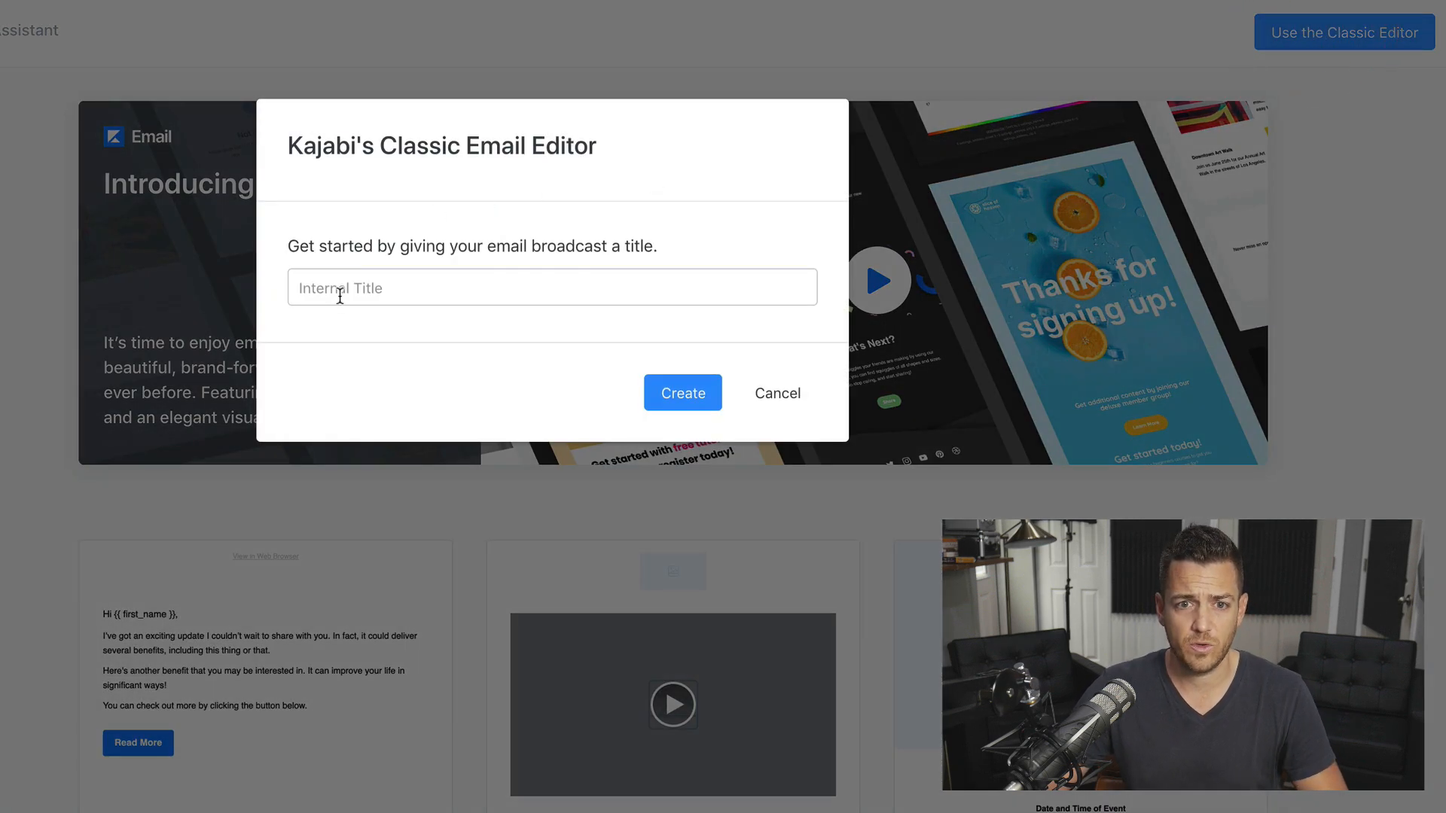
{"action": "left_click", "coordinate": [339, 292]}
{"action": "type", "text": "New Video"}
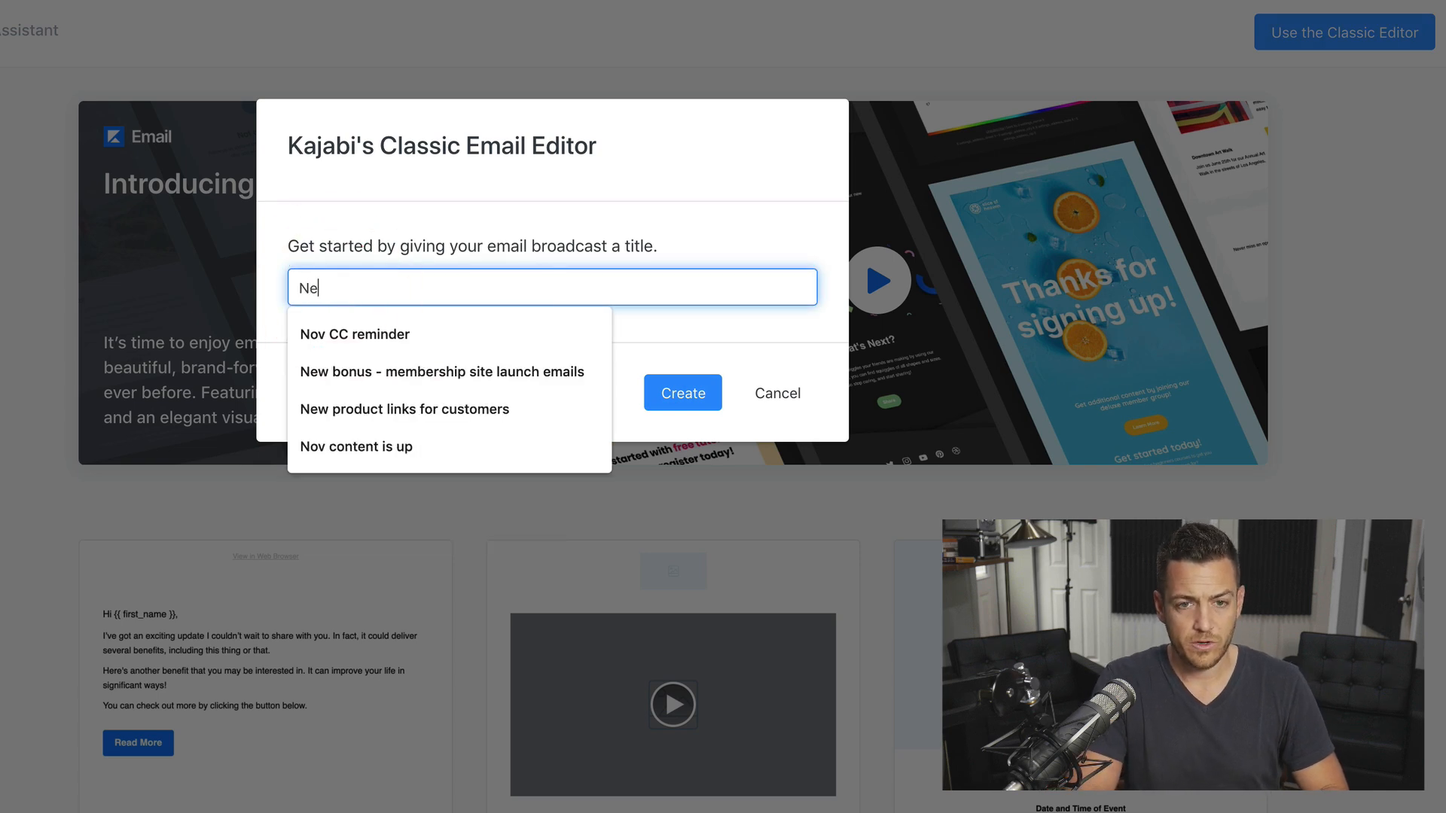
{"action": "left_click", "coordinate": [660, 393]}
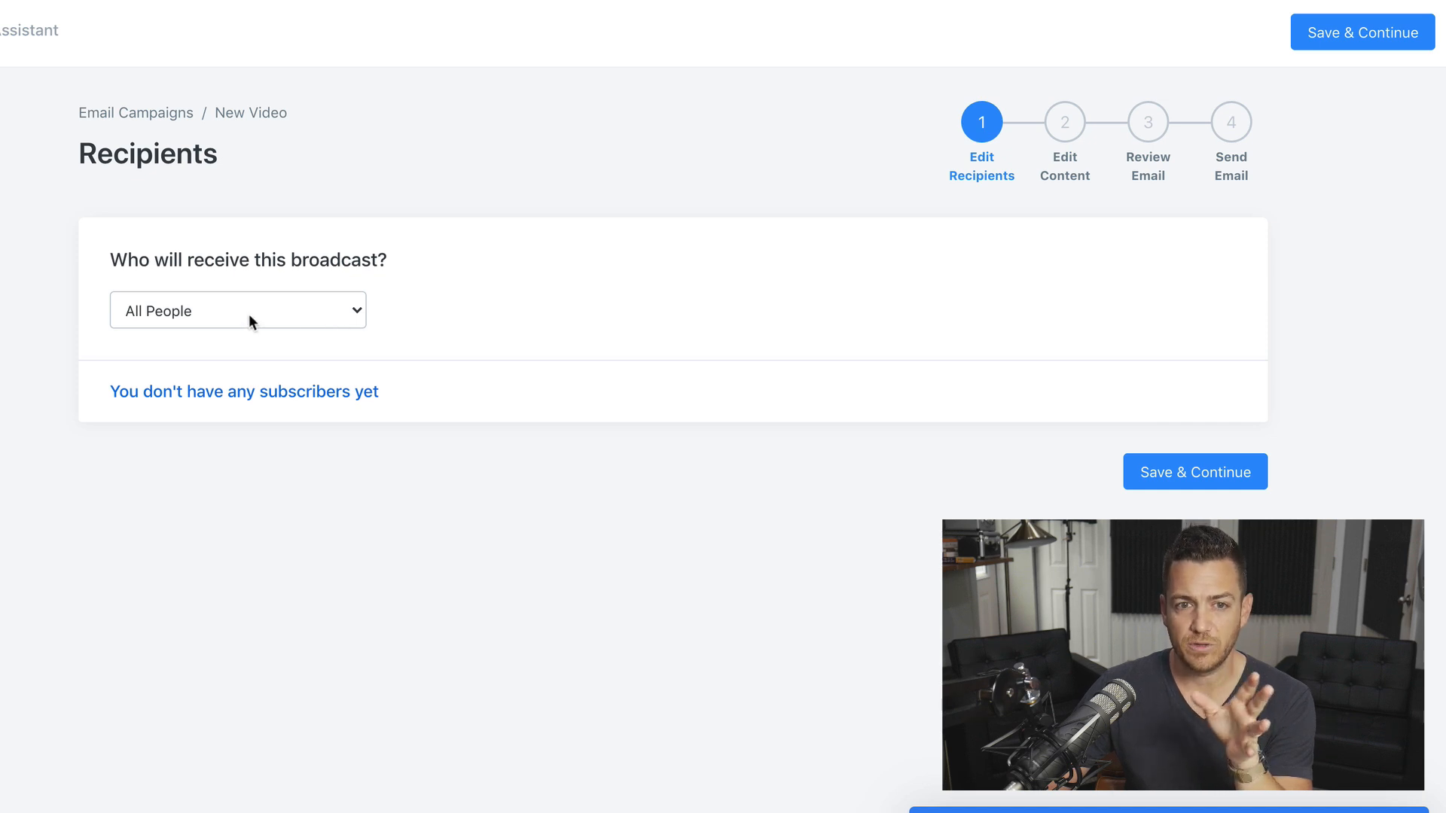
Limit the broadcast's recipients to a custom segment of people having any of the tag "Completed New Subscriber Sequence", and apply the filter
{"action": "left_click", "coordinate": [347, 309]}
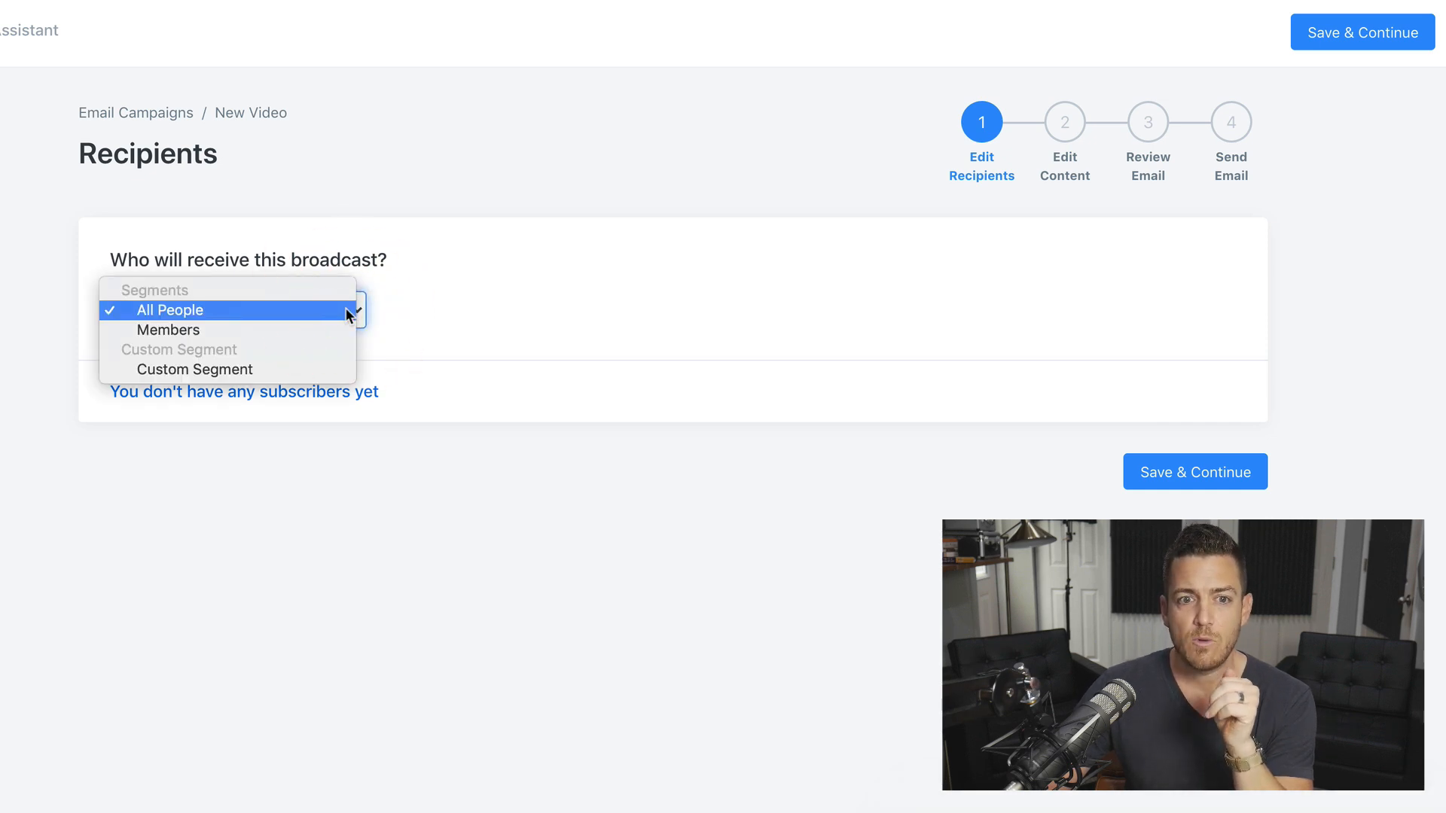
{"action": "left_click", "coordinate": [318, 359]}
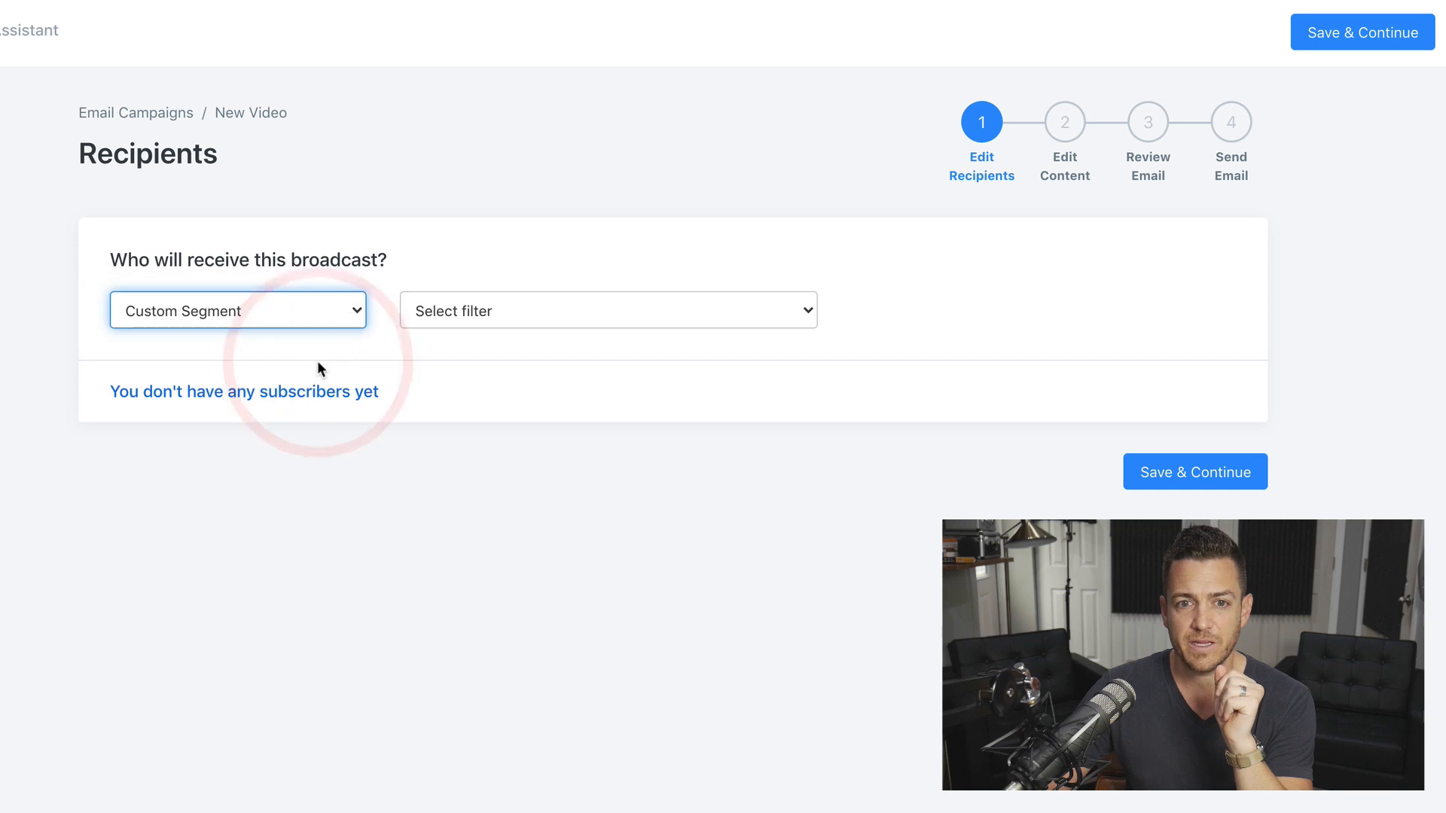
{"action": "left_click", "coordinate": [660, 314]}
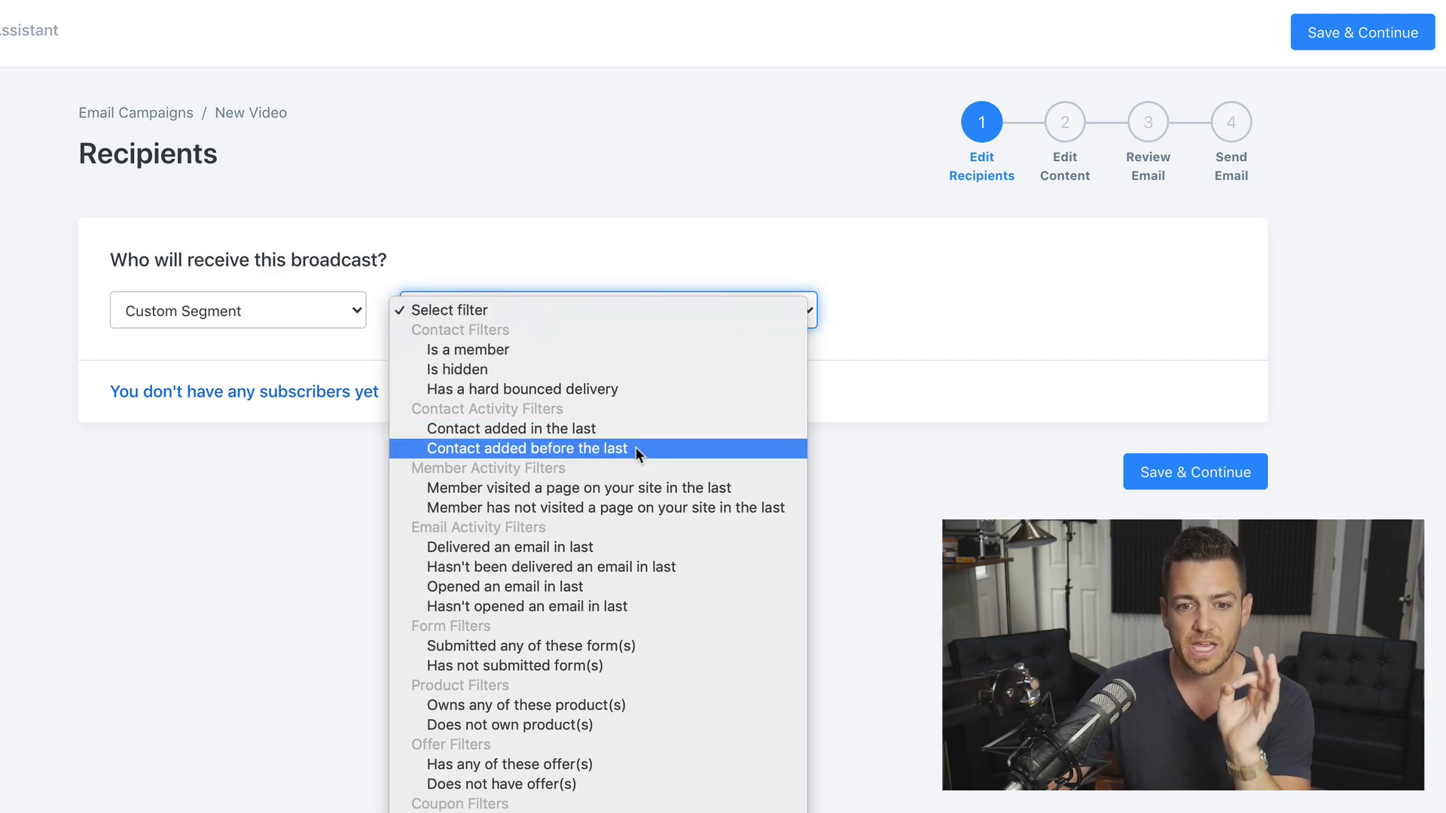
{"action": "scroll", "coordinate": [634, 671], "scroll_direction": "down", "scroll_amount": 5}
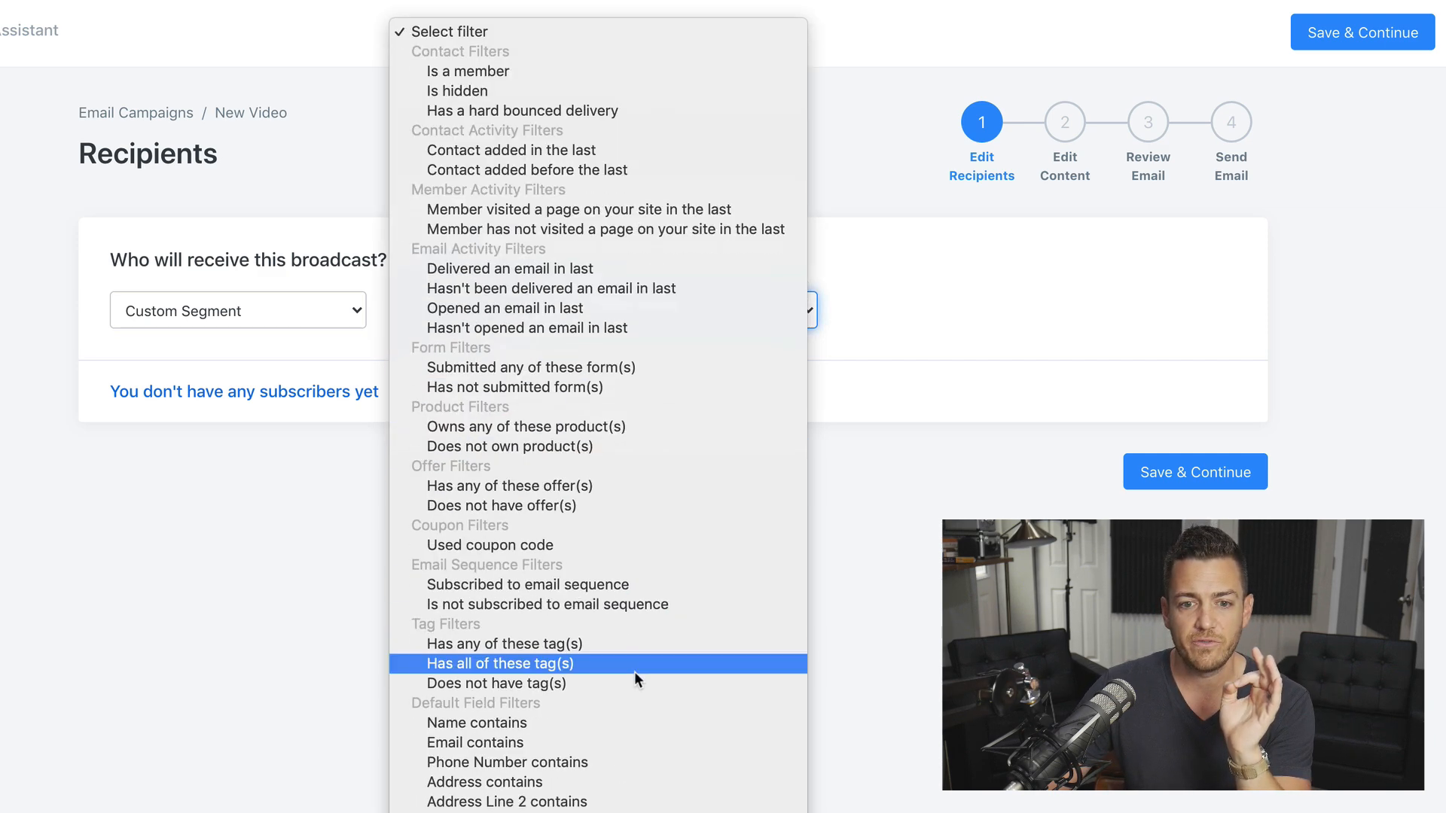
{"action": "left_click", "coordinate": [580, 648]}
{"action": "left_click", "coordinate": [888, 319]}
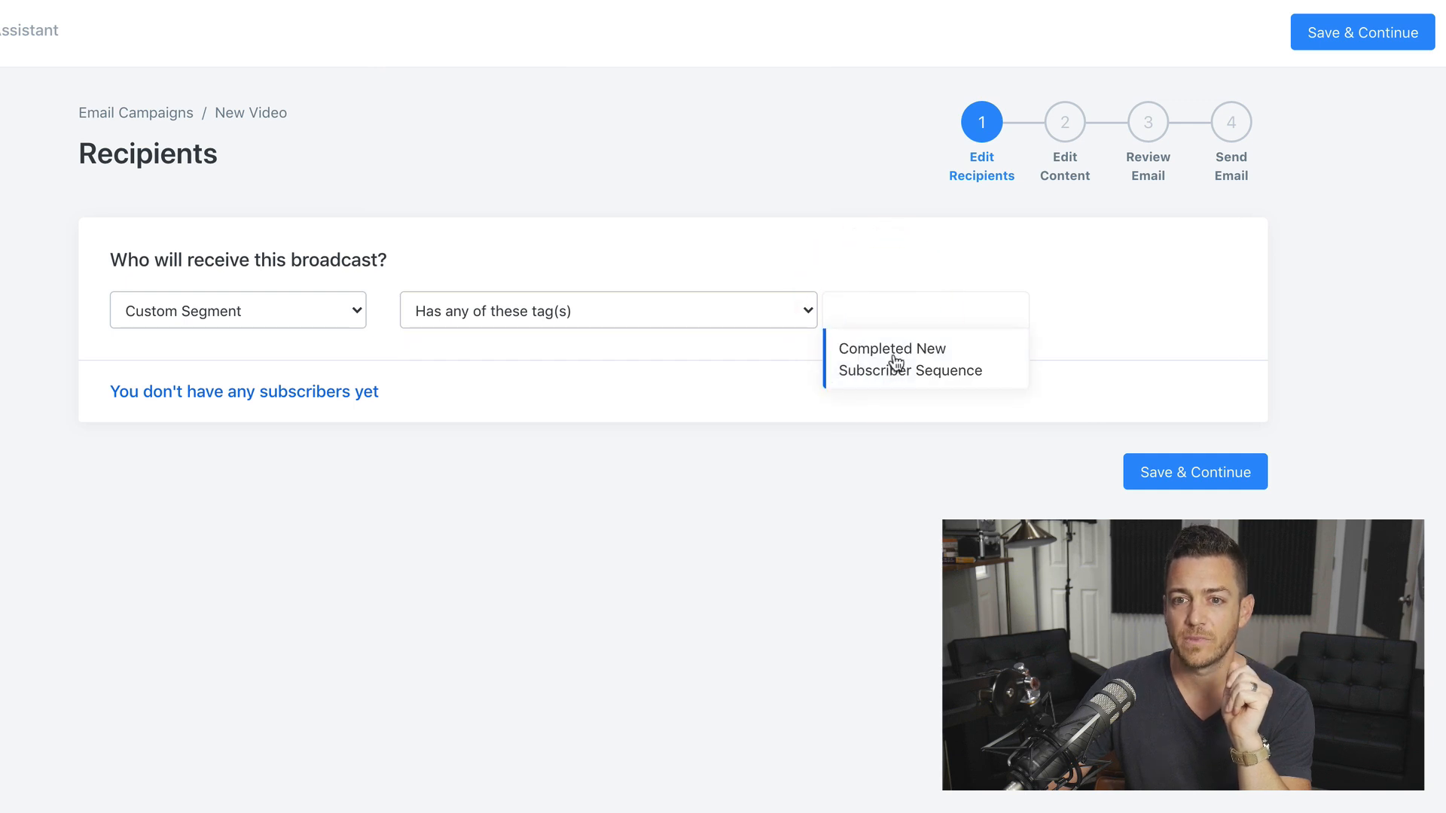
{"action": "left_click", "coordinate": [896, 360]}
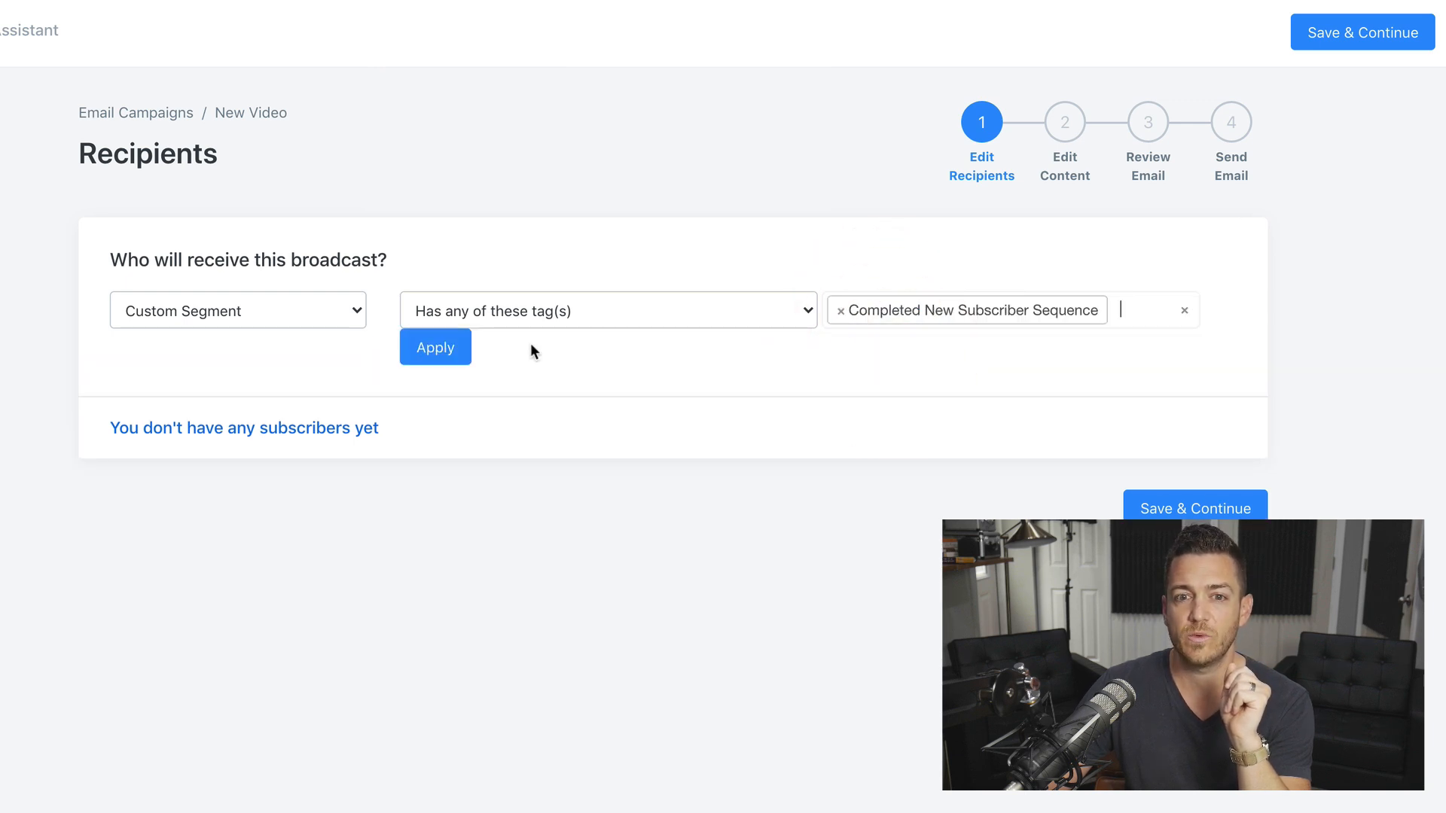
{"action": "left_click", "coordinate": [448, 352]}
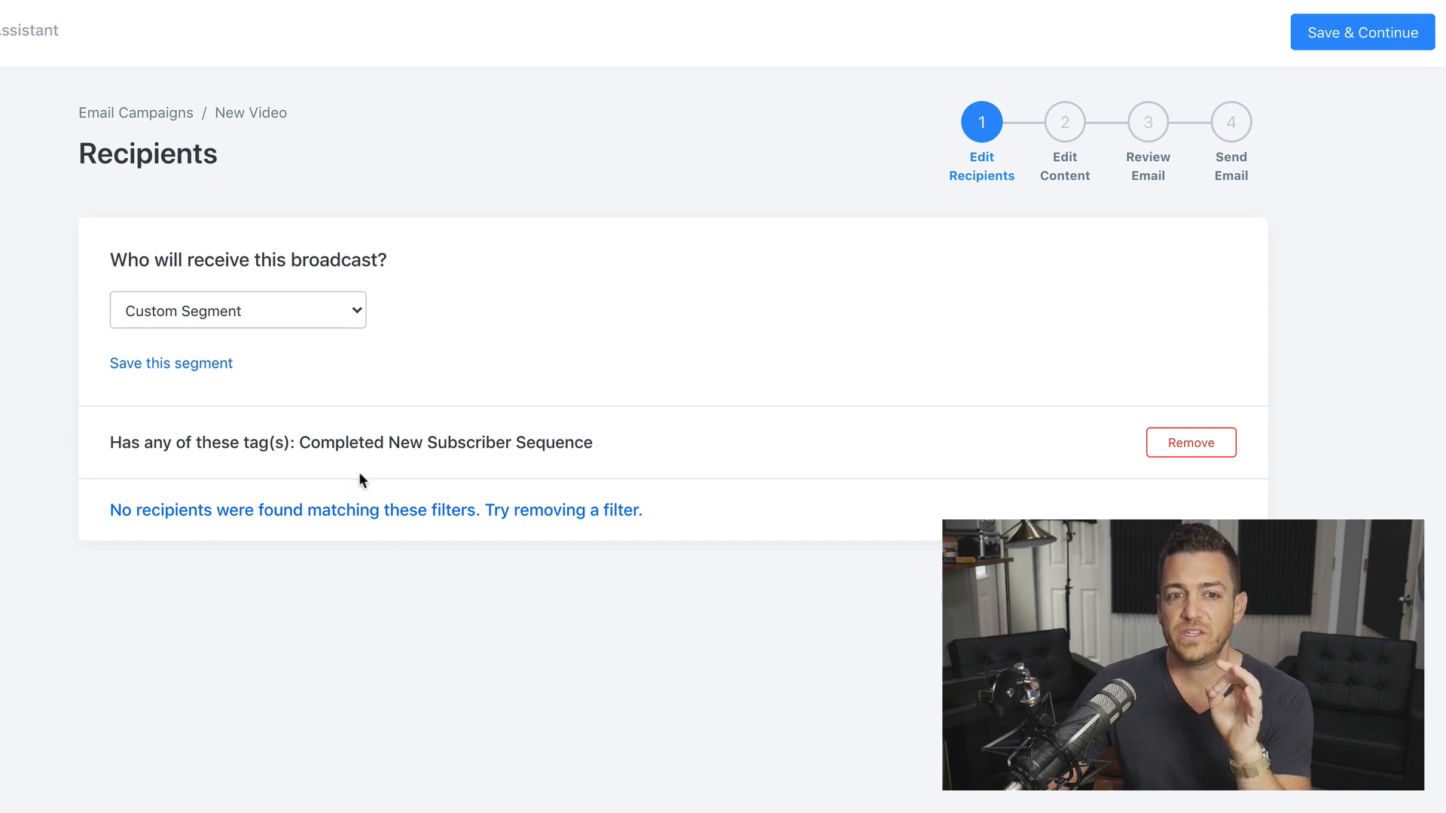
Save the filtered recipients as a segment titled "Completed New Subscriber Sequence"
{"action": "left_click", "coordinate": [179, 366]}
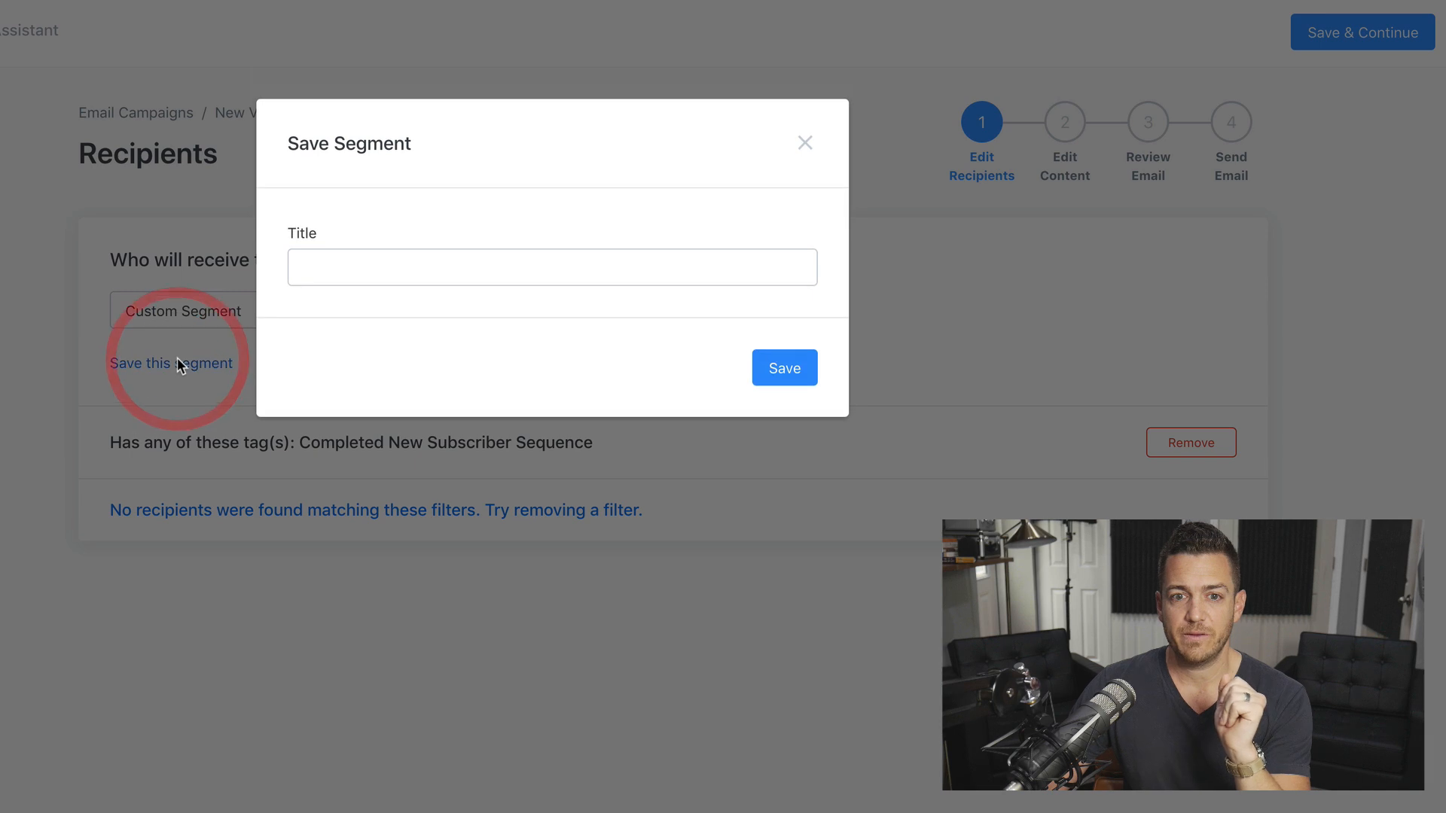
{"action": "left_click", "coordinate": [355, 274]}
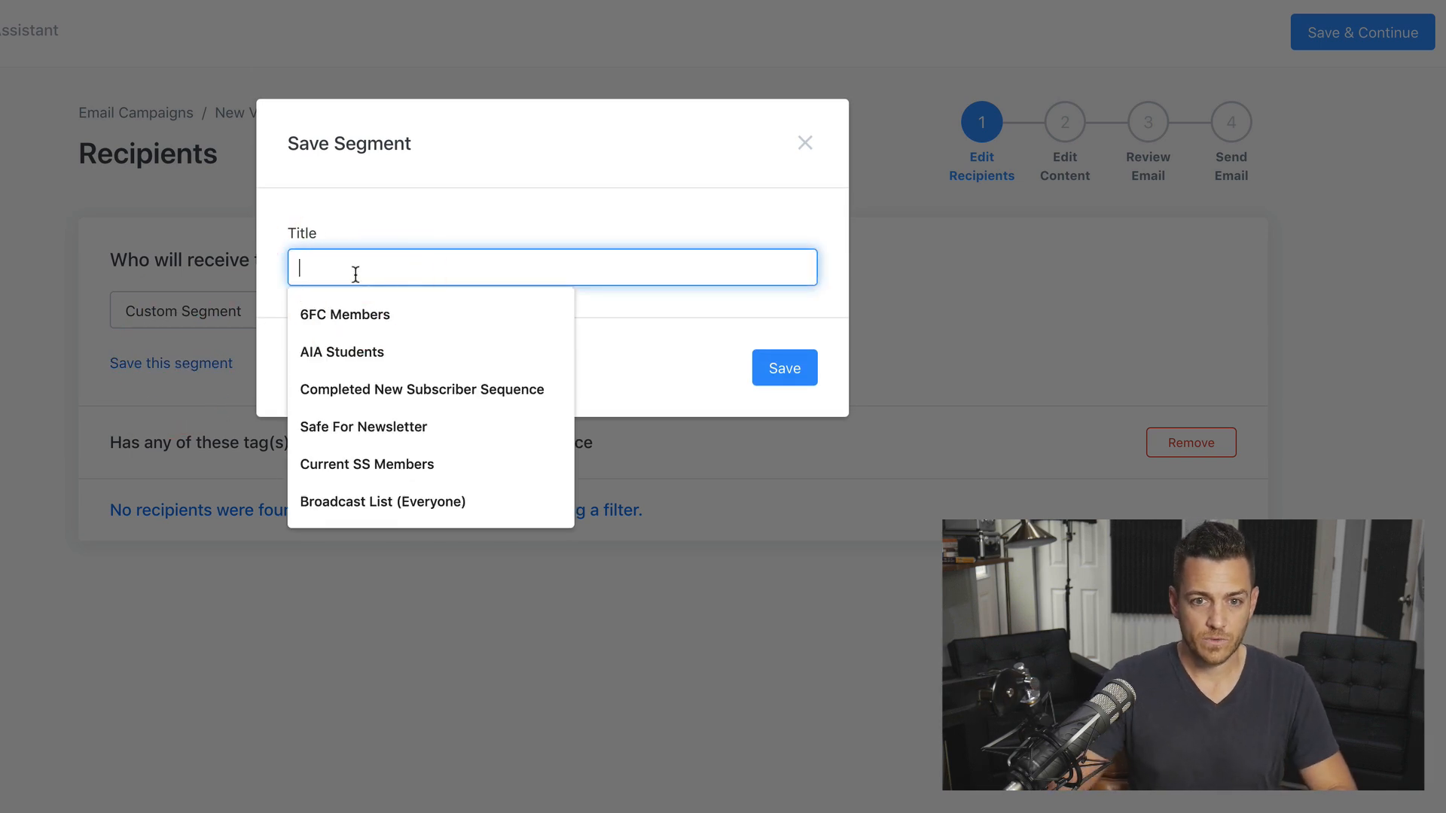
{"action": "left_click", "coordinate": [404, 383]}
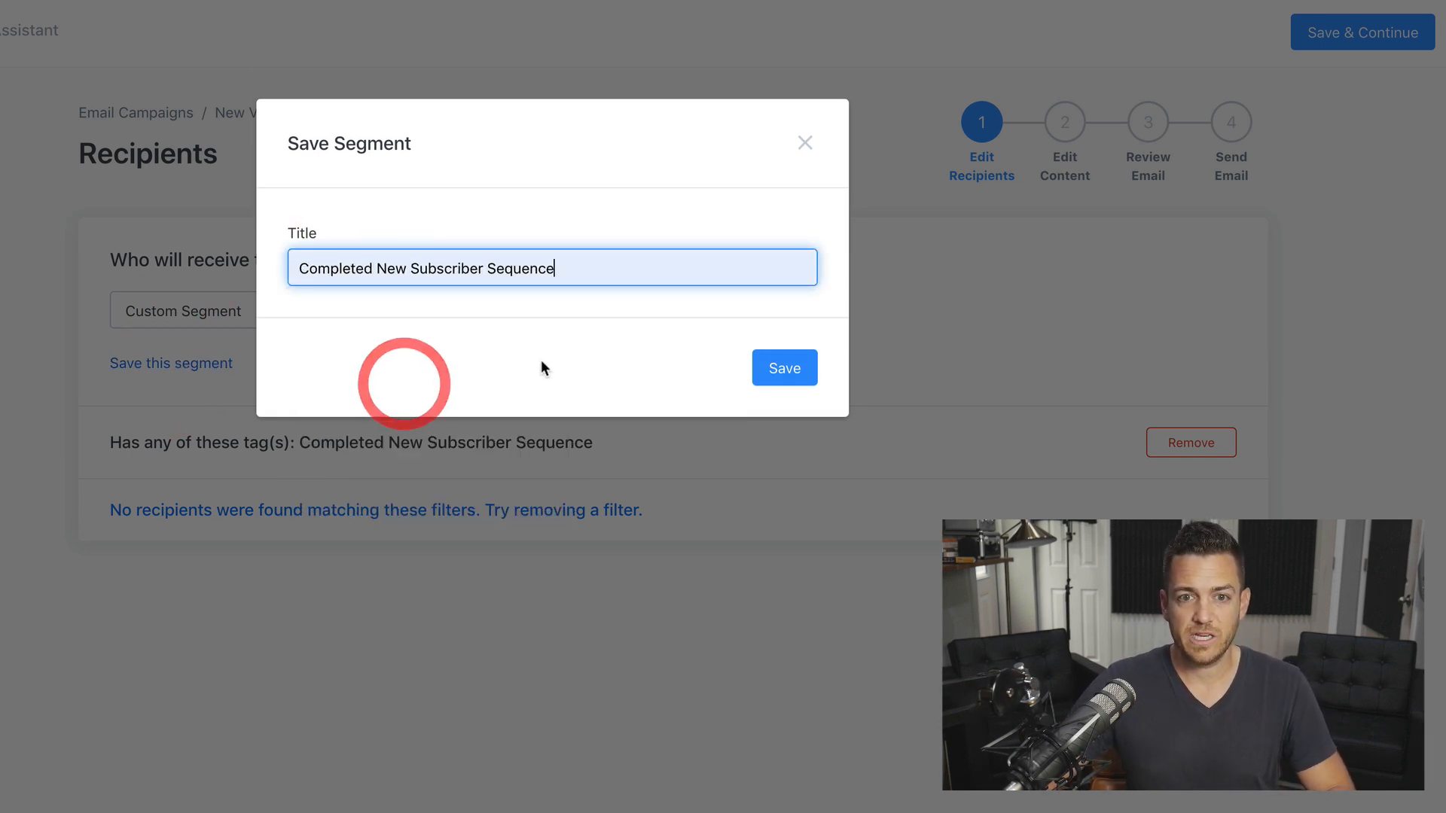
{"action": "left_click", "coordinate": [780, 367]}
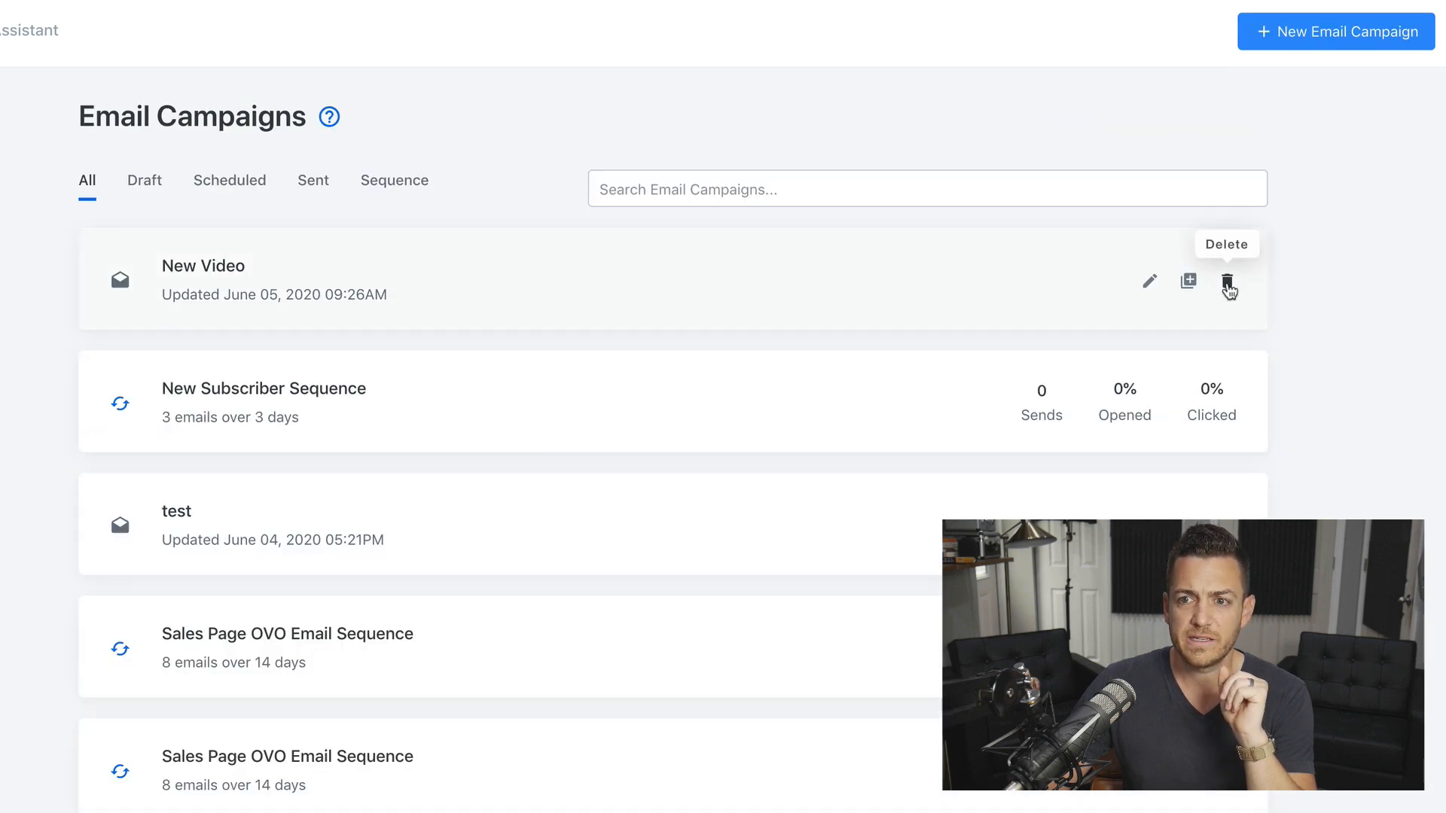
Delete the "New Video" broadcast from the email campaigns and confirm the deletion
{"action": "left_click", "coordinate": [1226, 284]}
{"action": "left_click", "coordinate": [805, 350]}
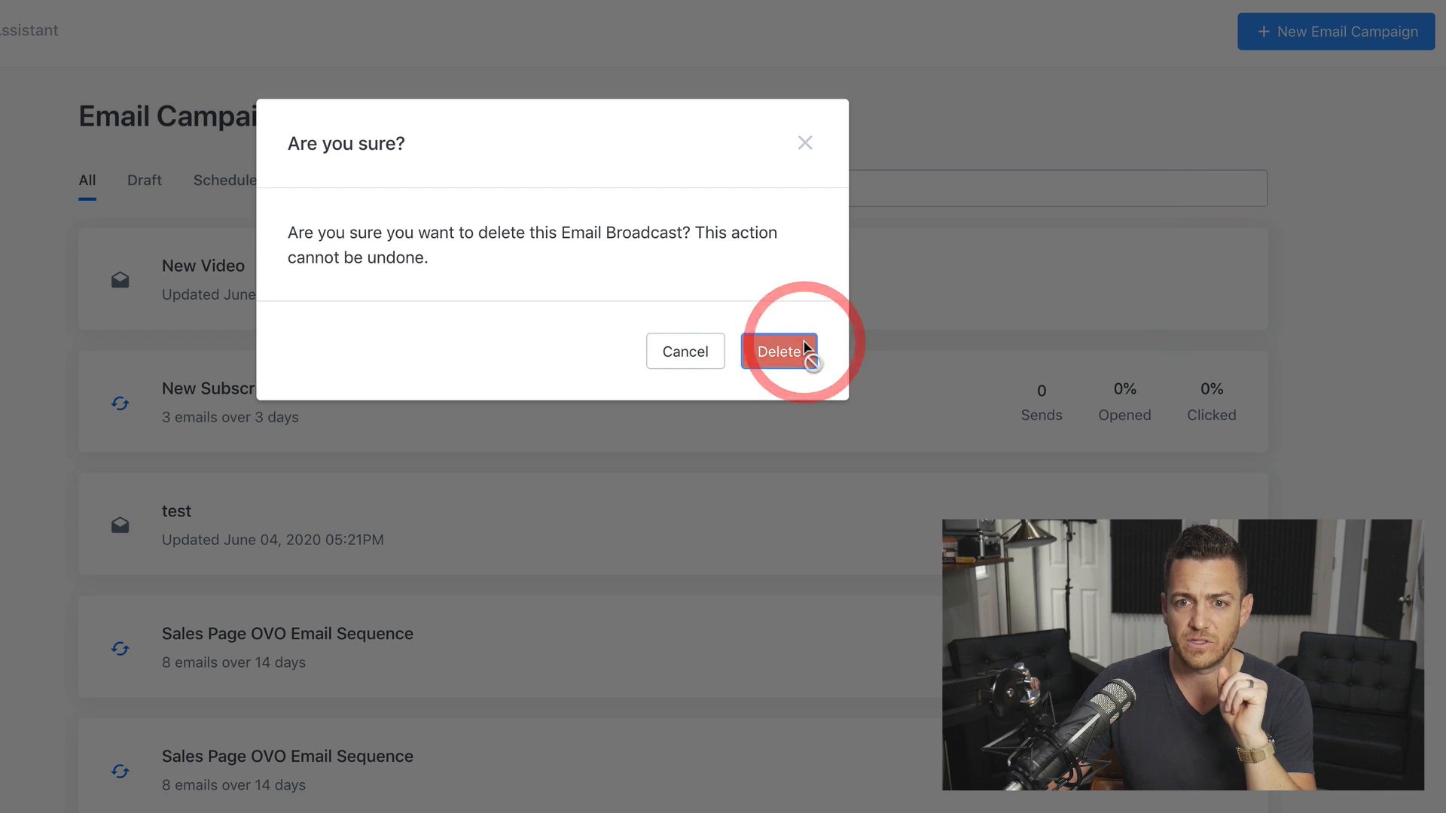
Create a classic-editor email broadcast titled "New Video" and set its recipients to the "Completed New Subscriber Sequence" segment
{"action": "left_click", "coordinate": [1281, 34]}
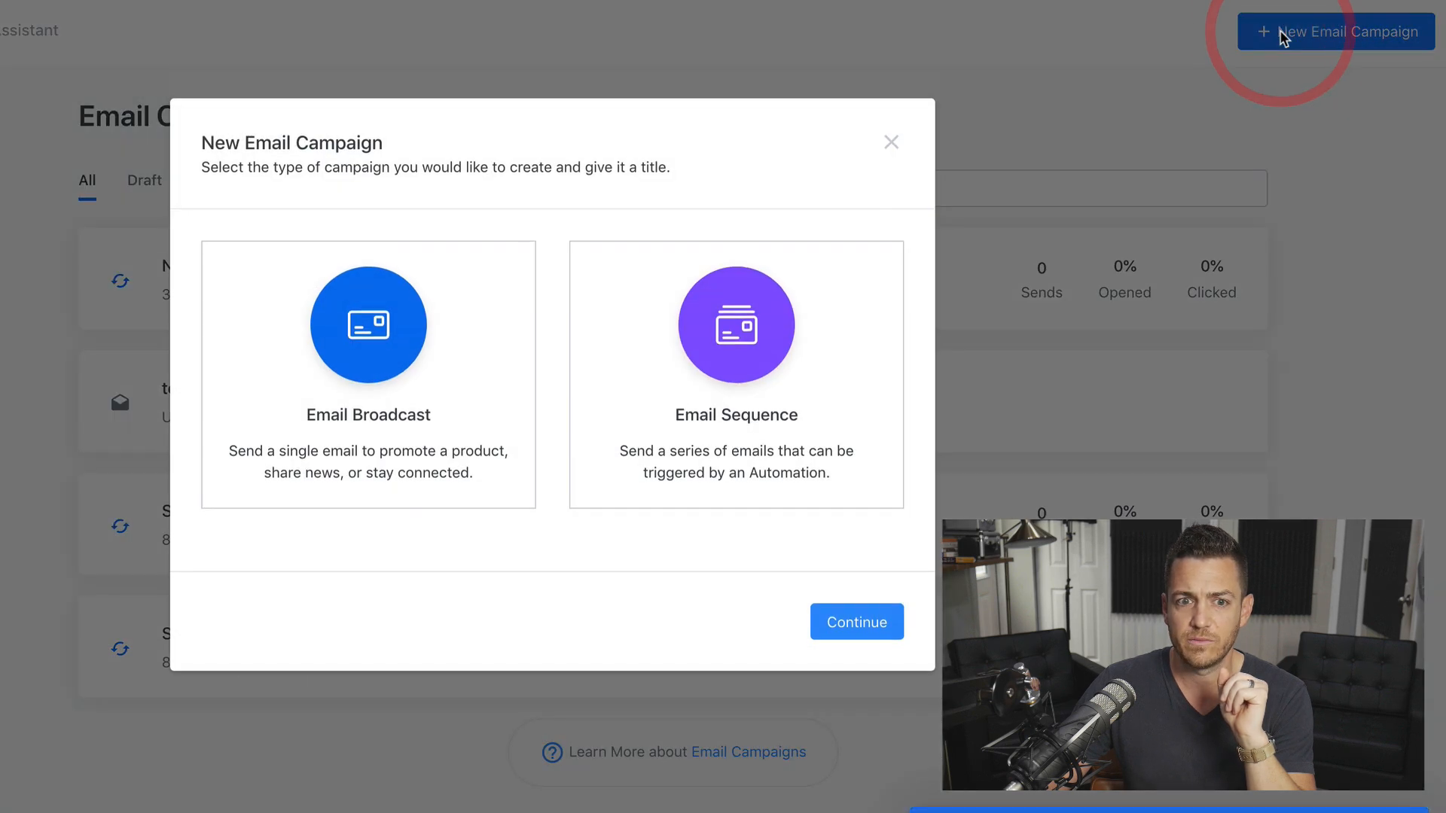
{"action": "left_click", "coordinate": [474, 393]}
{"action": "left_click", "coordinate": [853, 621]}
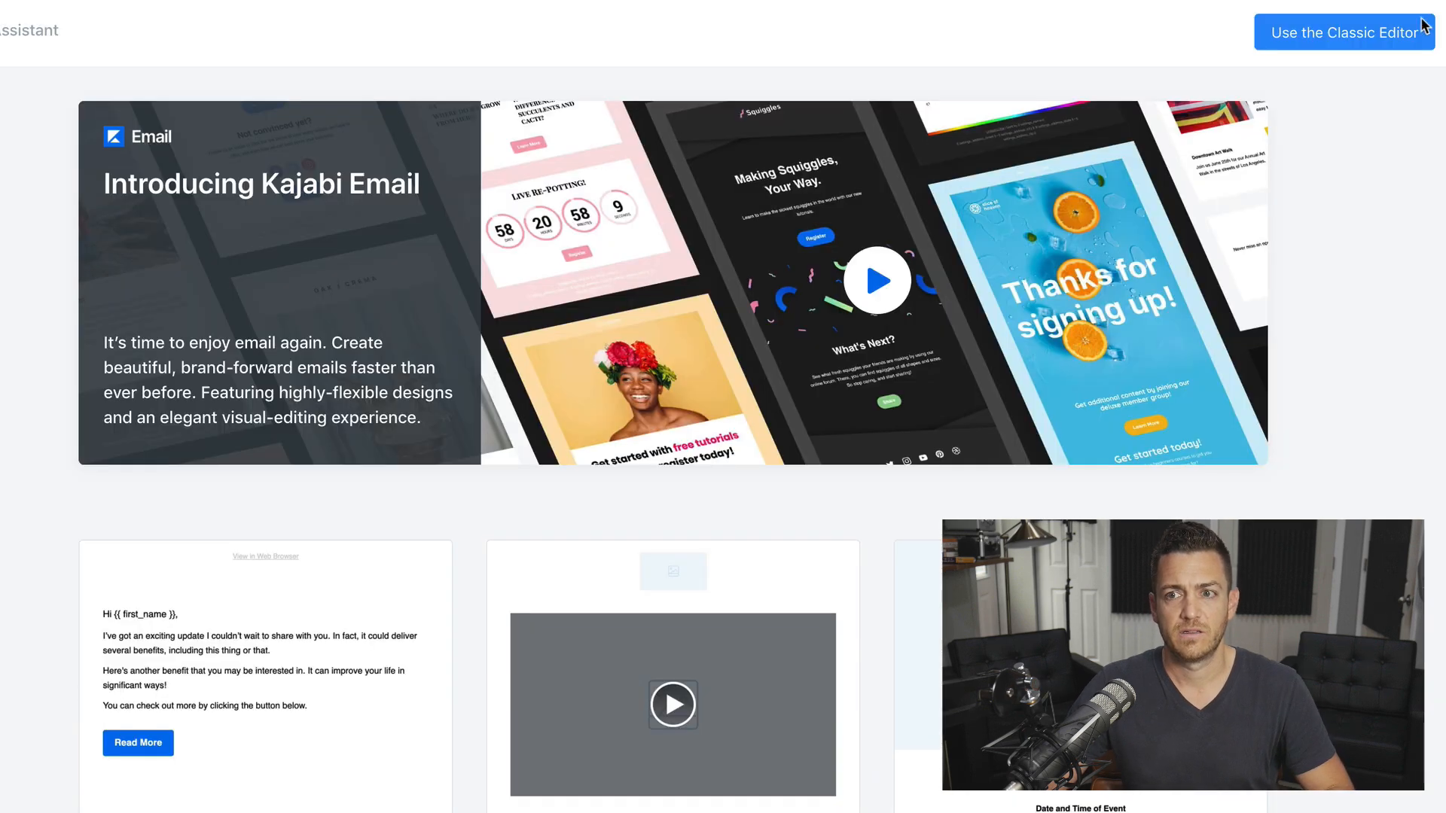
{"action": "left_click", "coordinate": [1424, 27]}
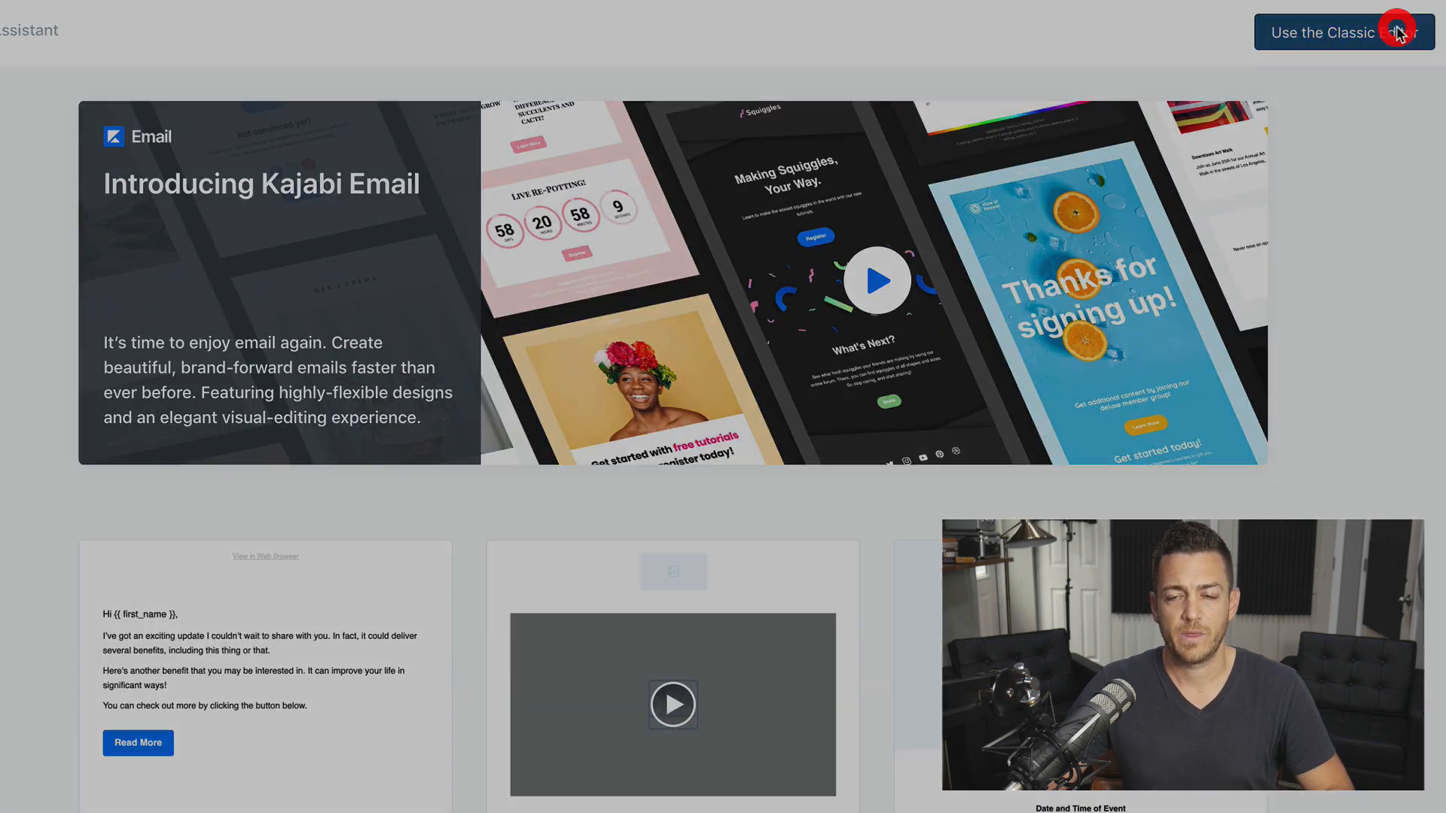
{"action": "left_click", "coordinate": [629, 273]}
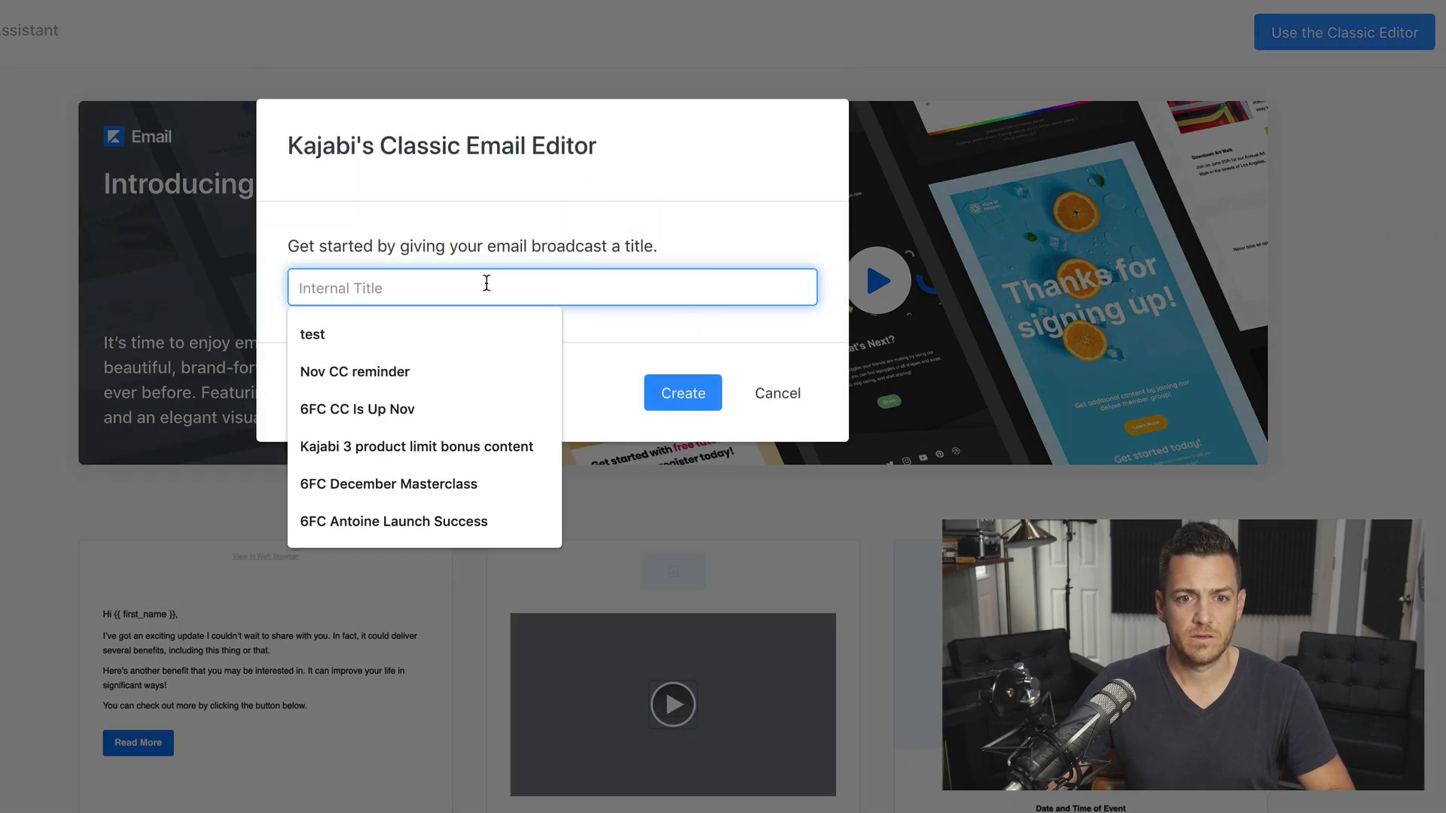
{"action": "type", "text": "New Video"}
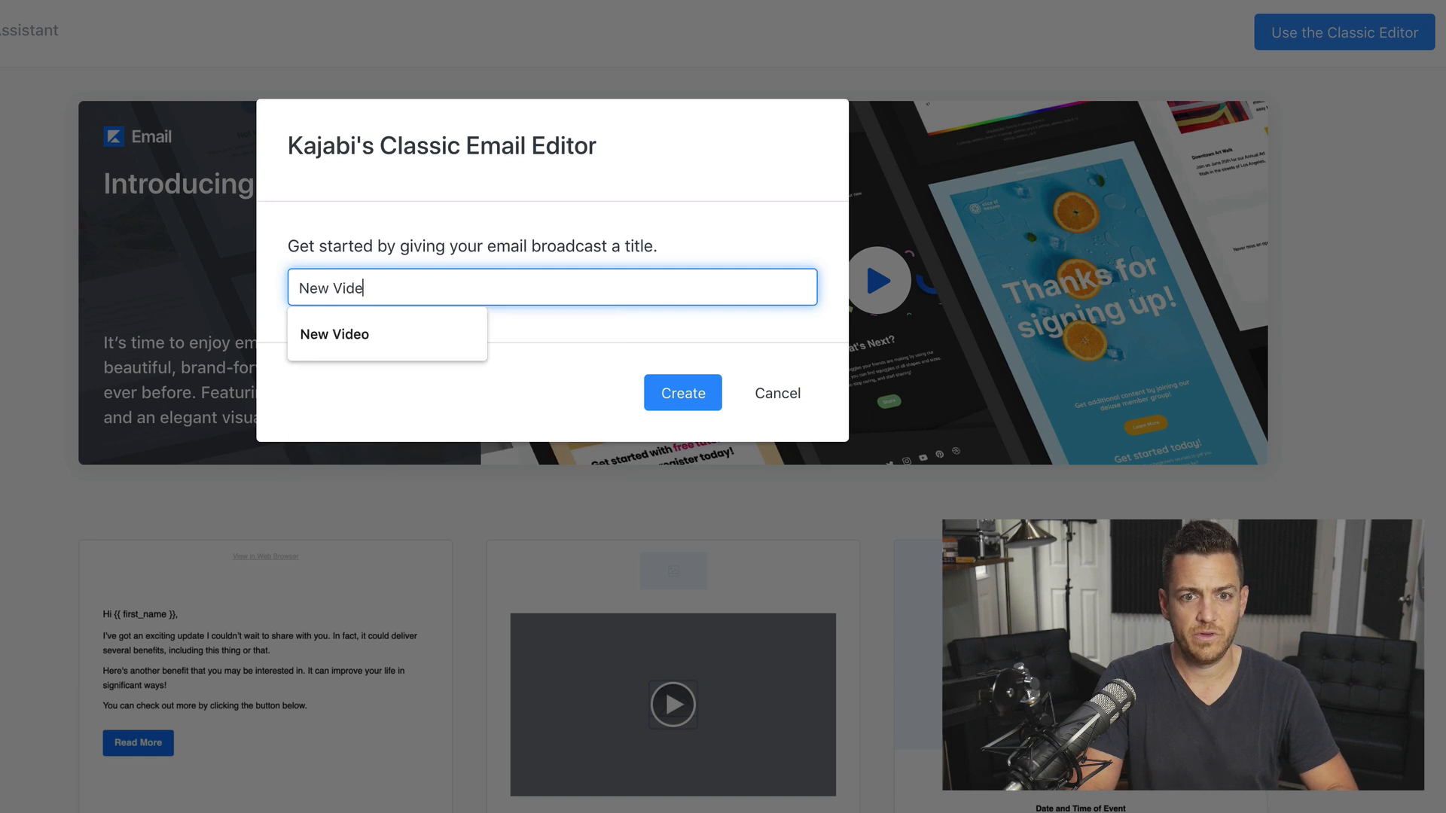
{"action": "left_click", "coordinate": [669, 386]}
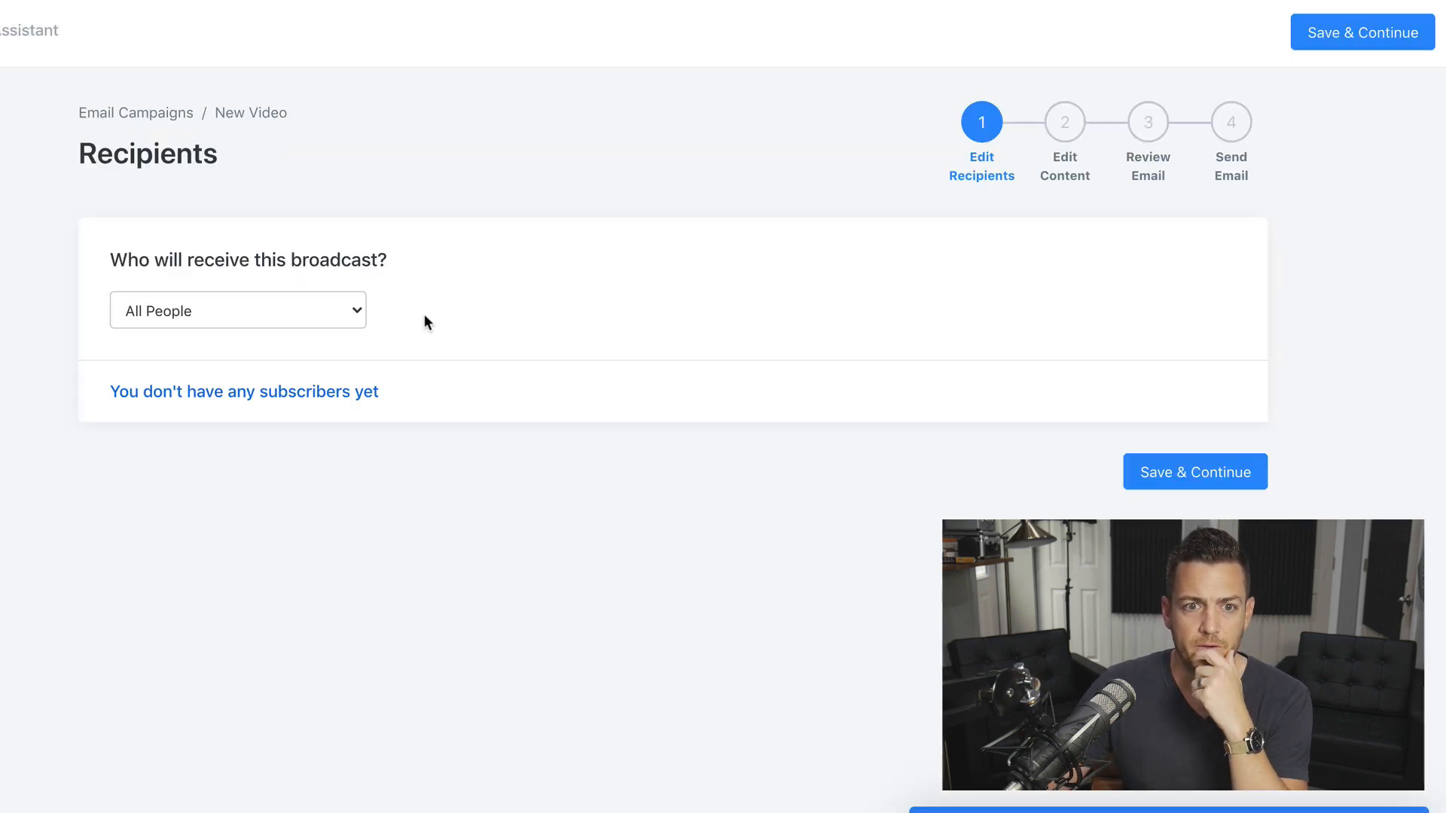
{"action": "left_click", "coordinate": [317, 309]}
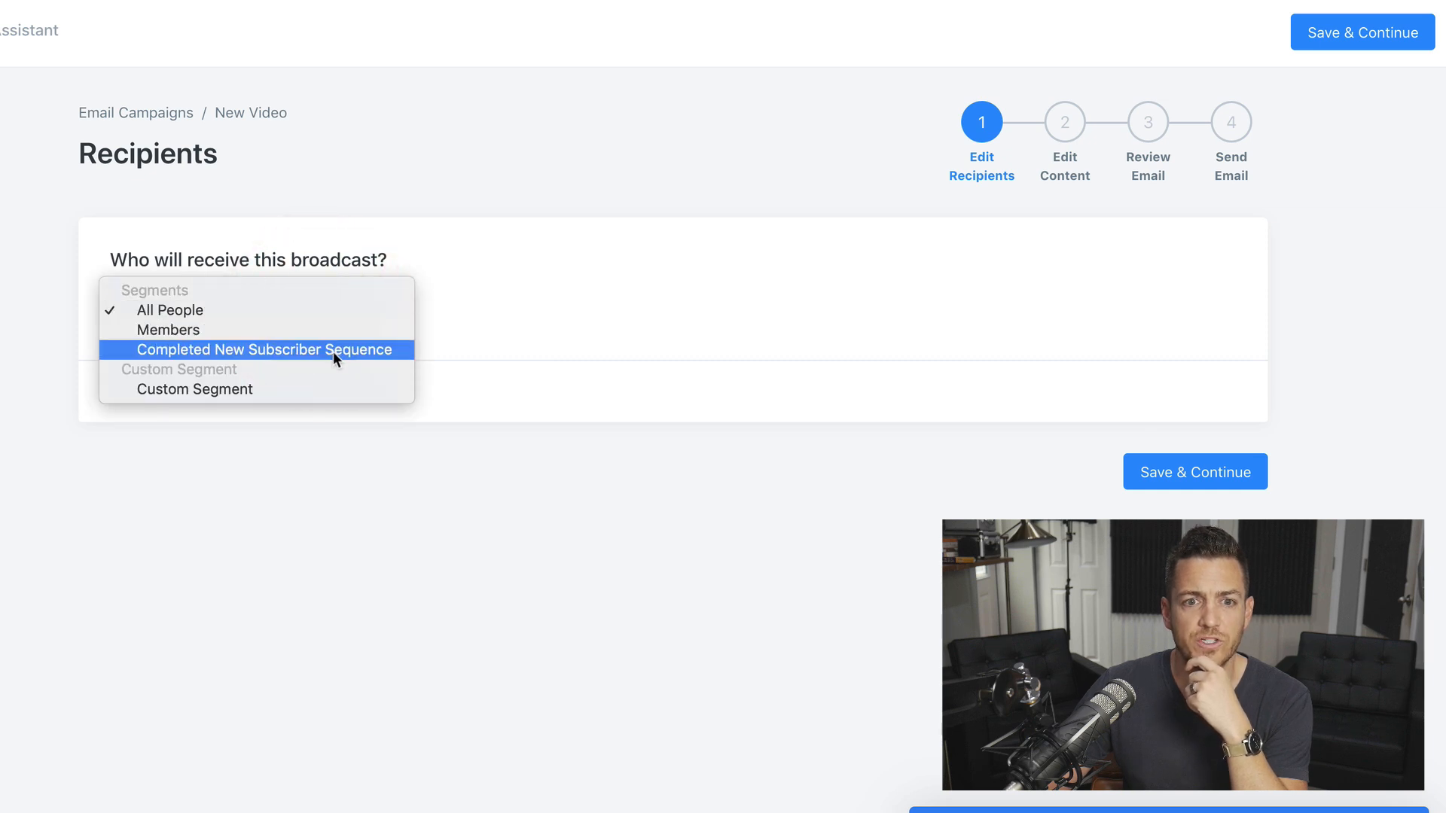
{"action": "left_click", "coordinate": [400, 357]}
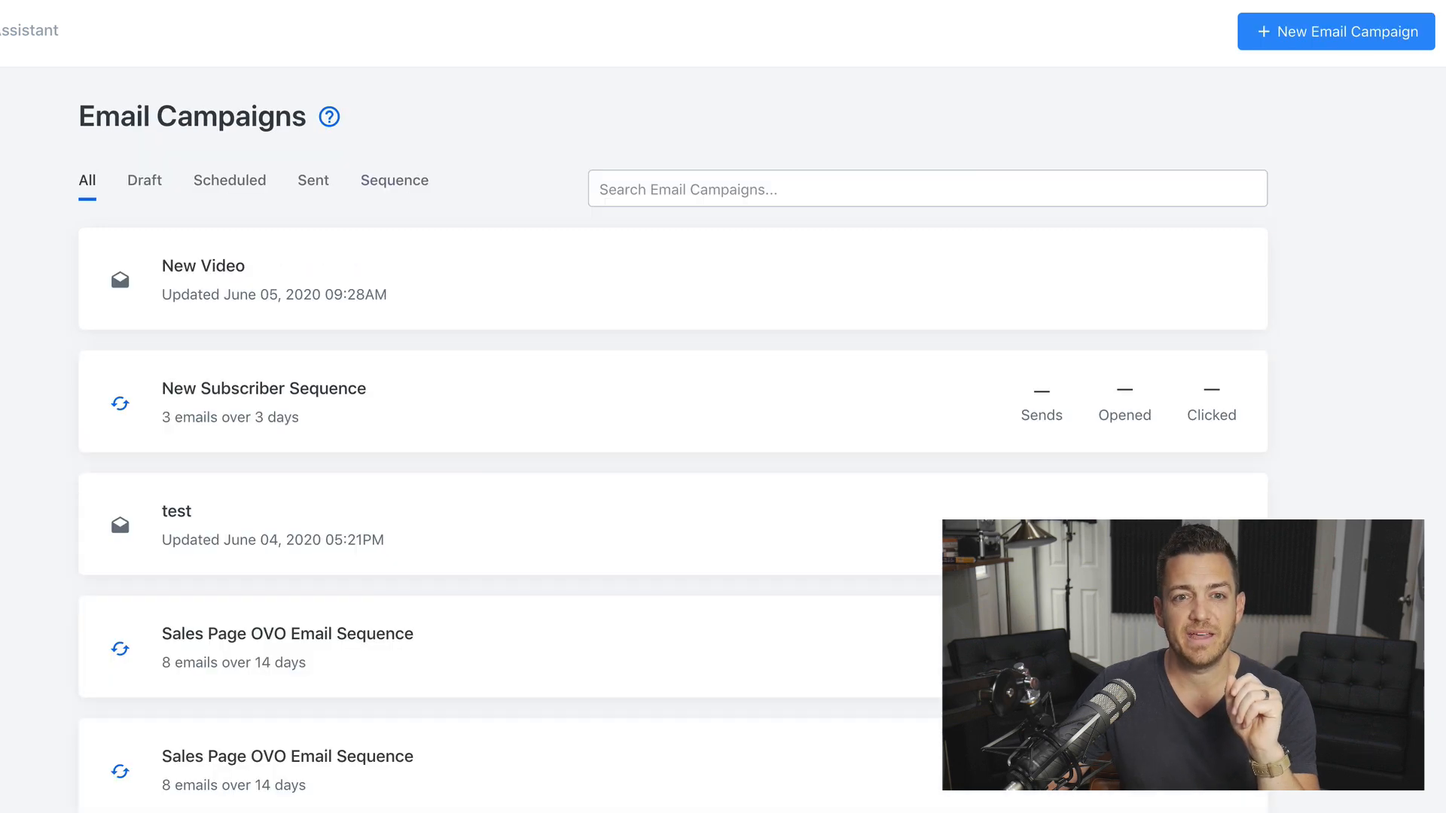
Create a new email broadcast titled "Launch Email 1" using the classic email editor
{"action": "left_click", "coordinate": [1300, 30]}
{"action": "left_click", "coordinate": [333, 343]}
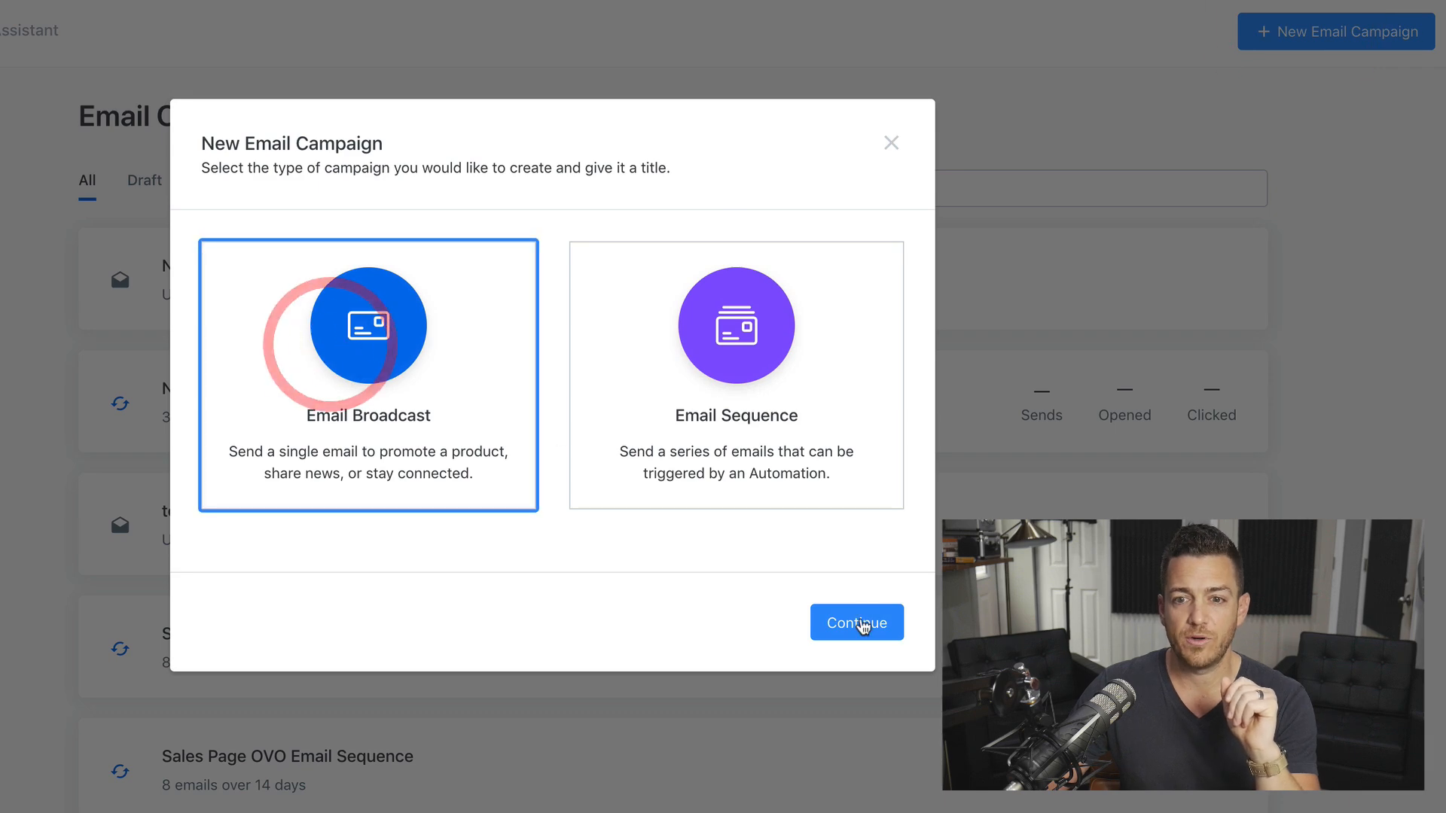
{"action": "left_click", "coordinate": [857, 631]}
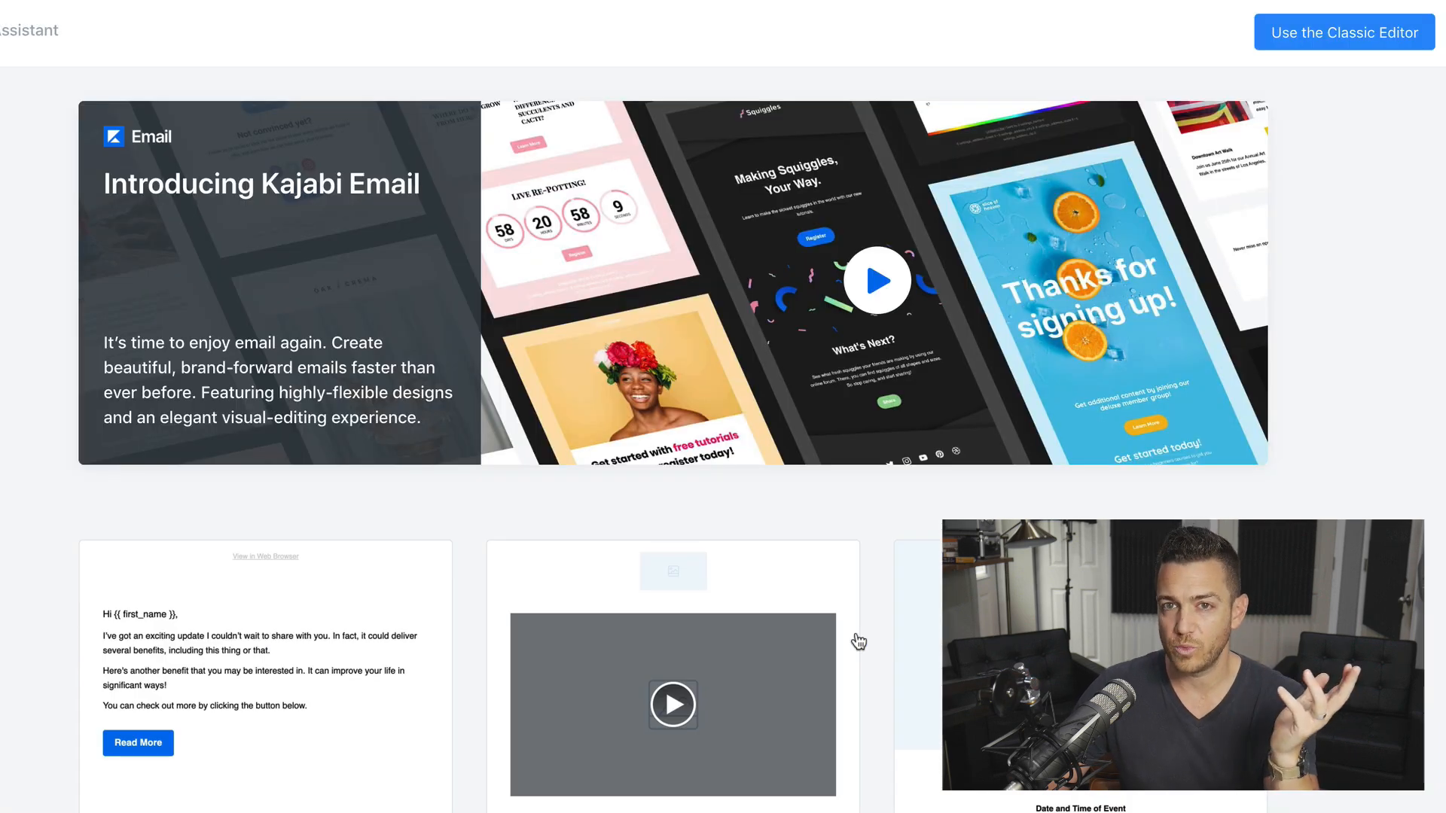
{"action": "left_click", "coordinate": [1342, 39]}
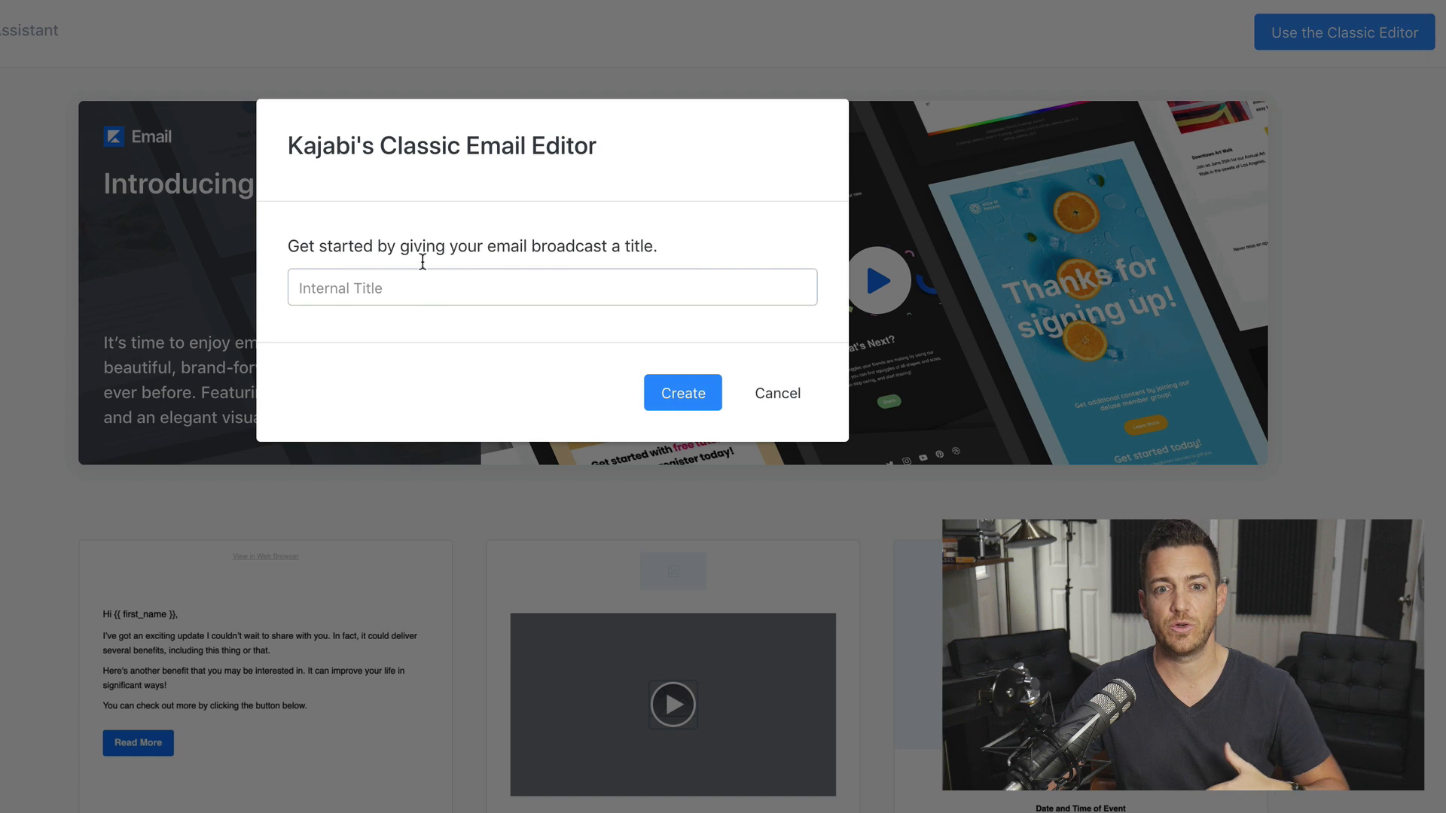
{"action": "left_click", "coordinate": [417, 285]}
{"action": "type", "text": "Launch"}
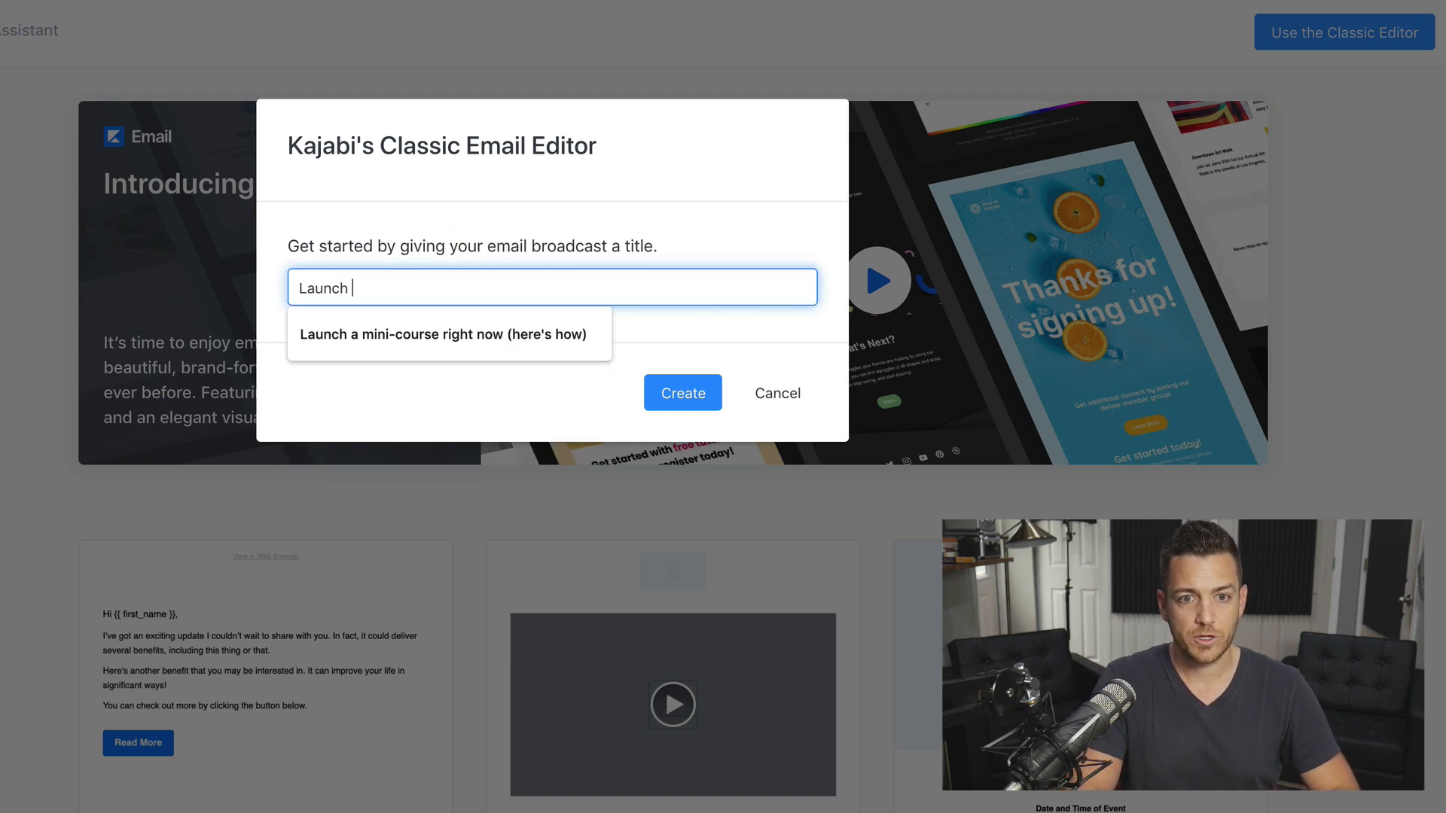
{"action": "type", "text": " Email 1"}
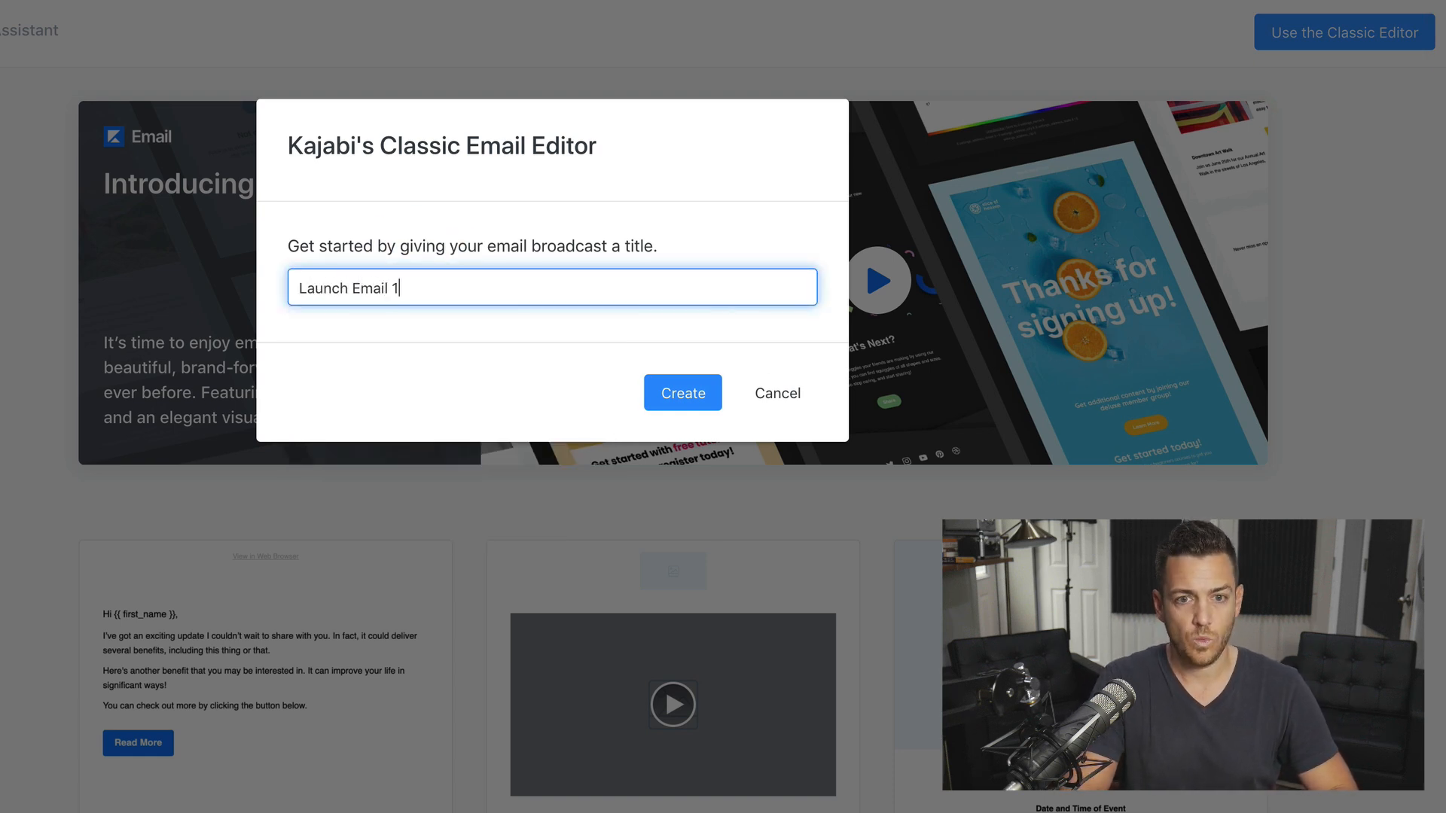
{"action": "left_click", "coordinate": [673, 392]}
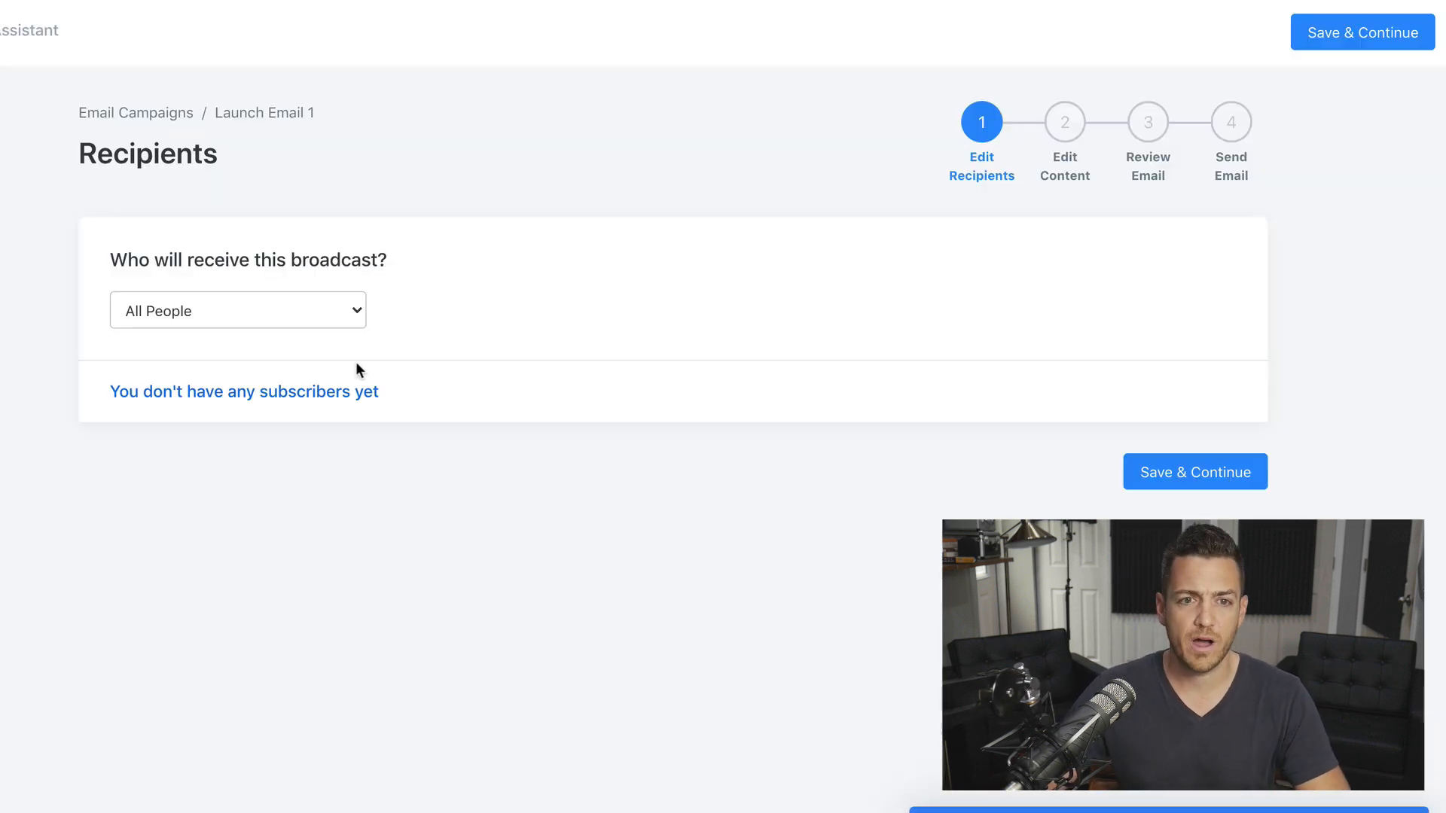
Set the broadcast's recipients to the "Completed New Subscriber Sequence" segment, then save and continue to the email content
{"action": "left_click", "coordinate": [303, 316]}
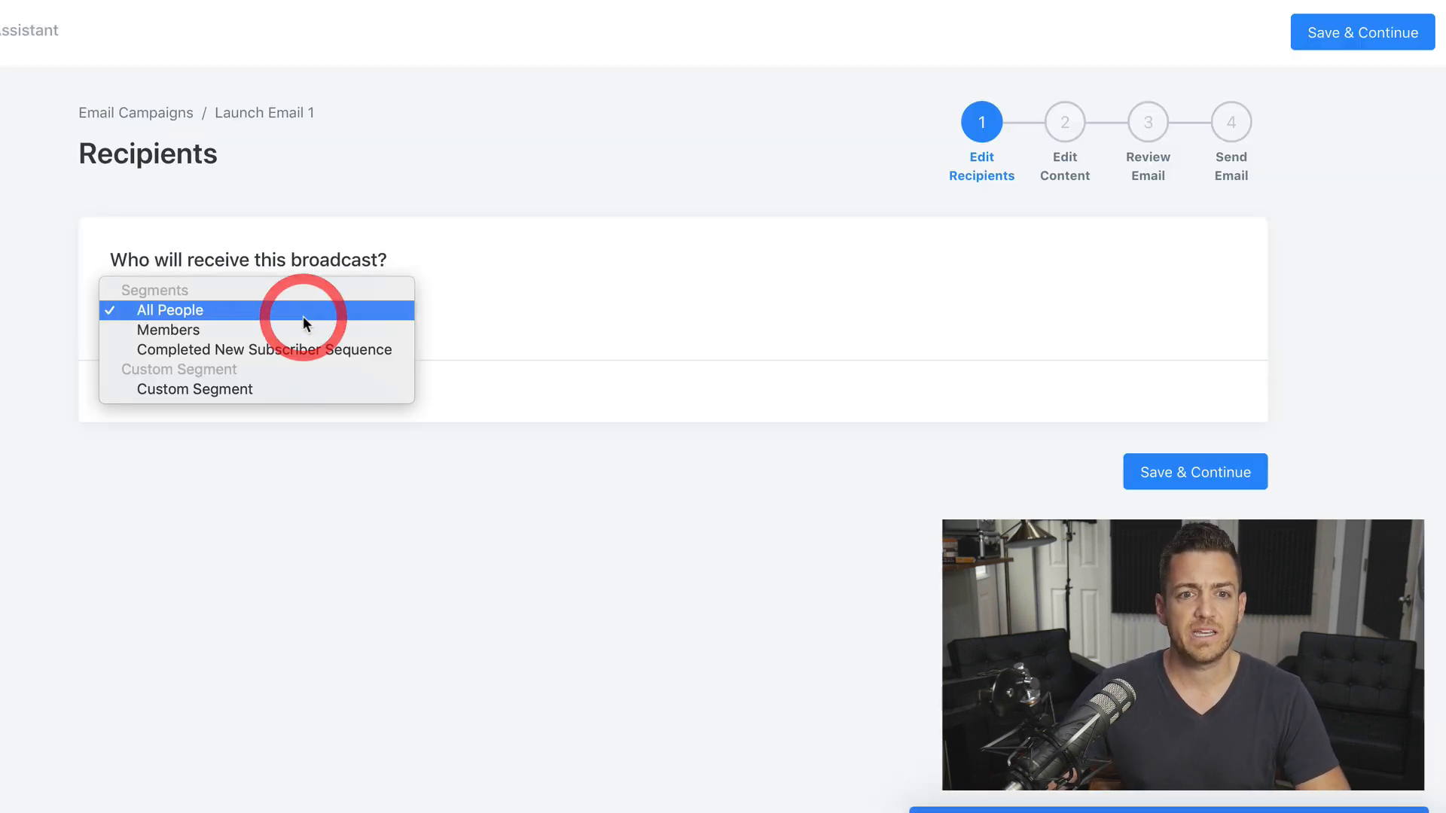
{"action": "left_click", "coordinate": [309, 354]}
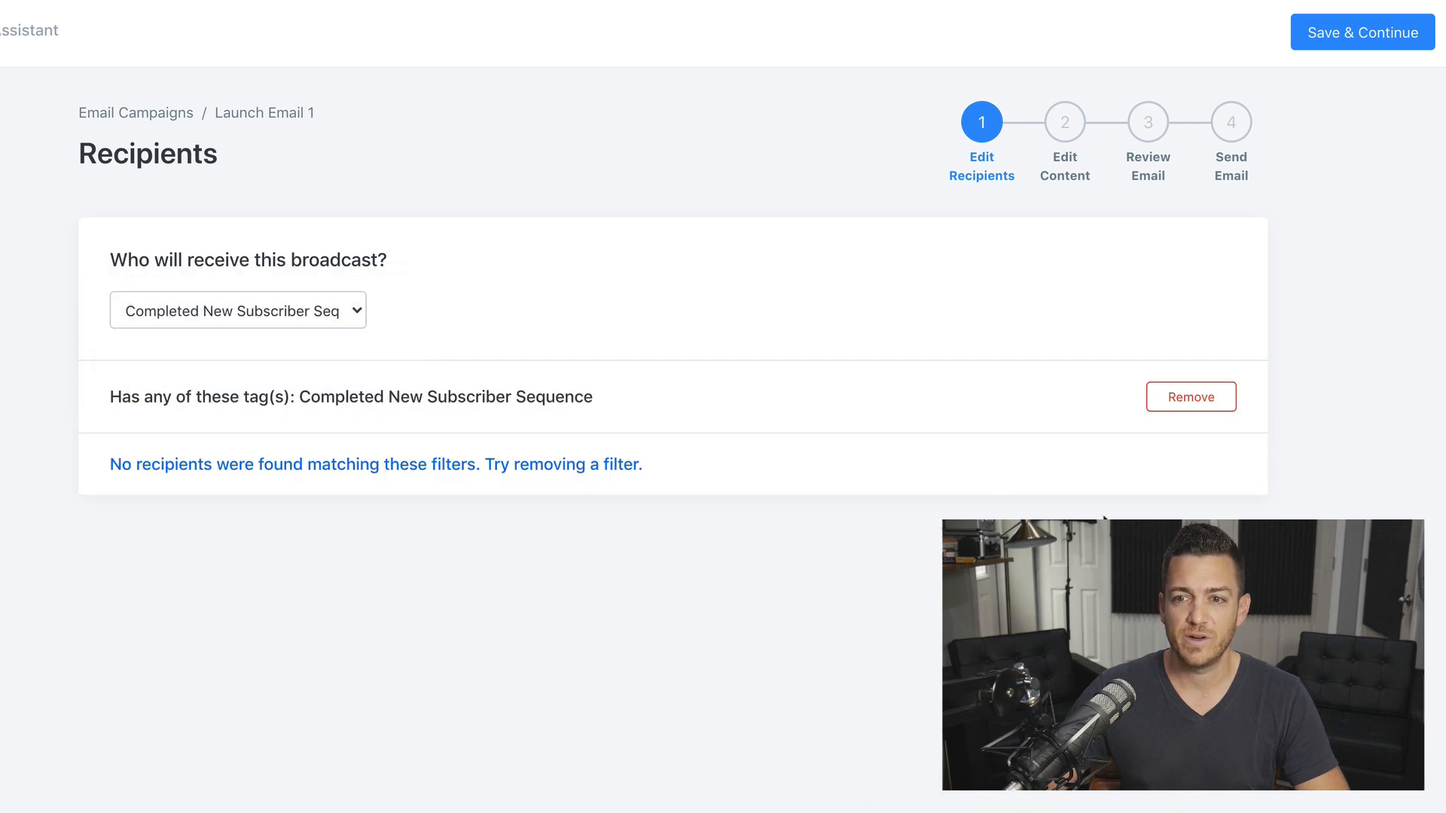
{"action": "left_click", "coordinate": [1194, 553]}
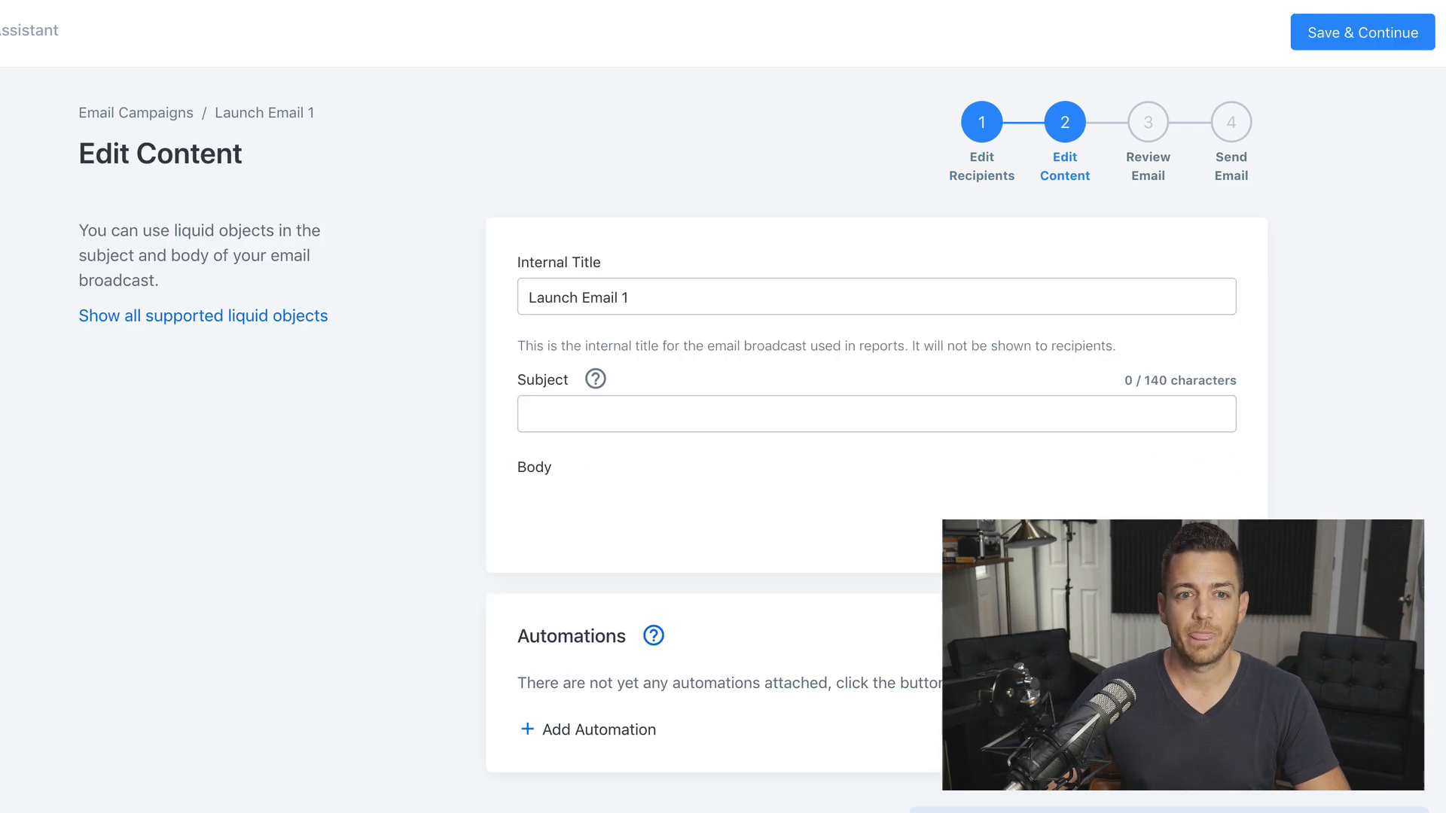
Enter "My new course is friggin' awesome" as the subject of the launch email
{"action": "left_click", "coordinate": [600, 416]}
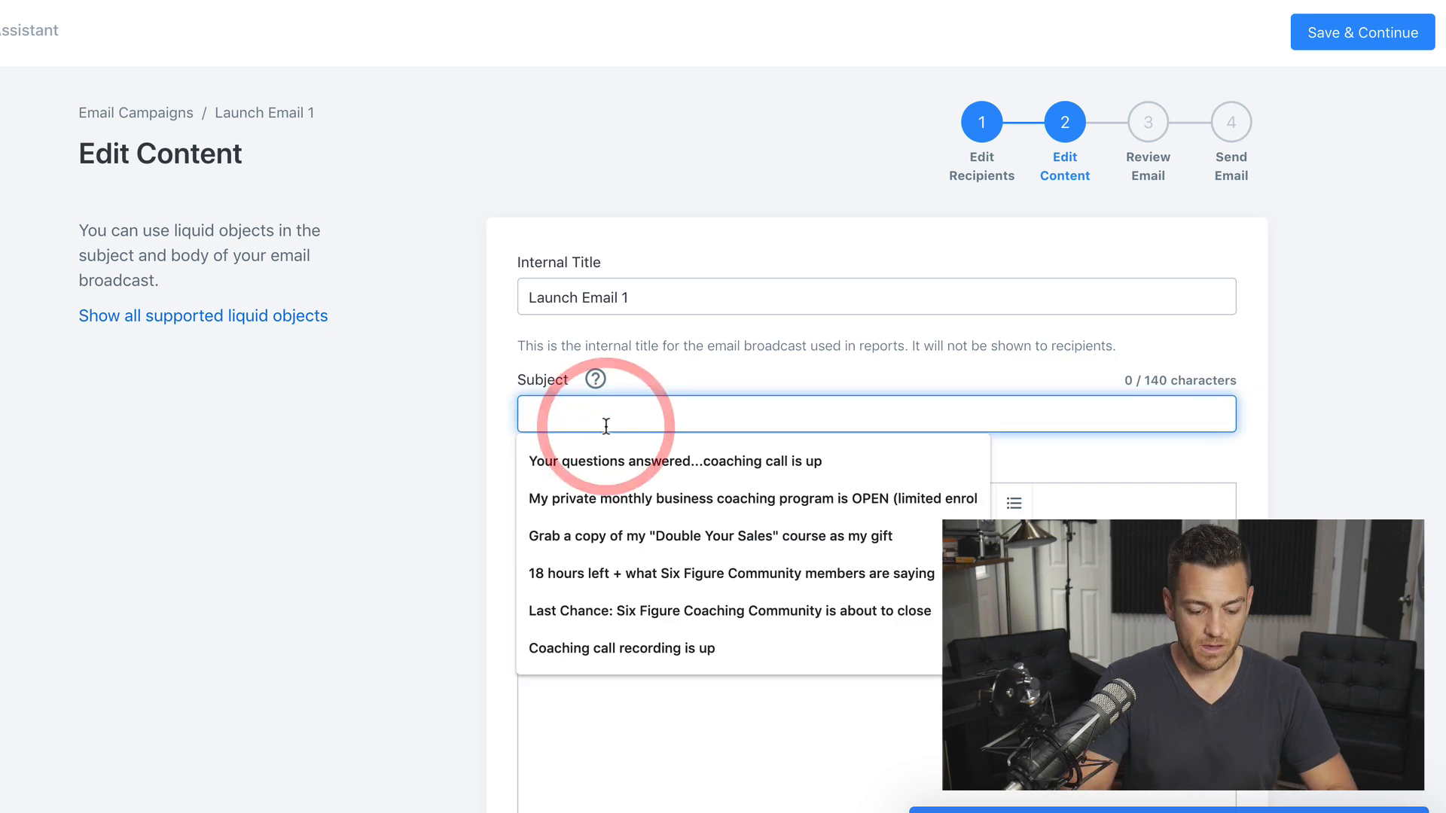
{"action": "type", "text": "My new course is f"}
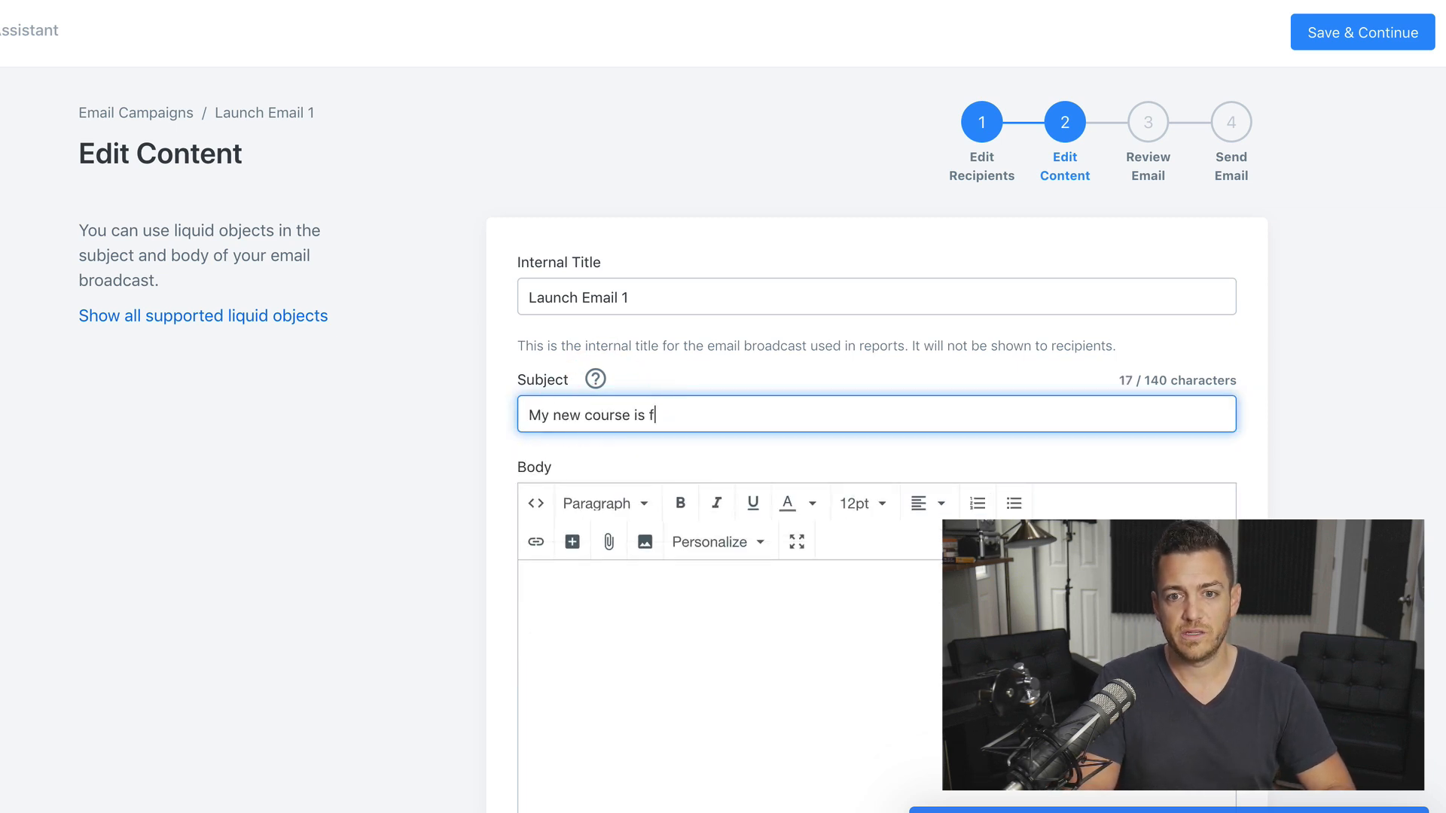
{"action": "type", "text": "riggin' awesome"}
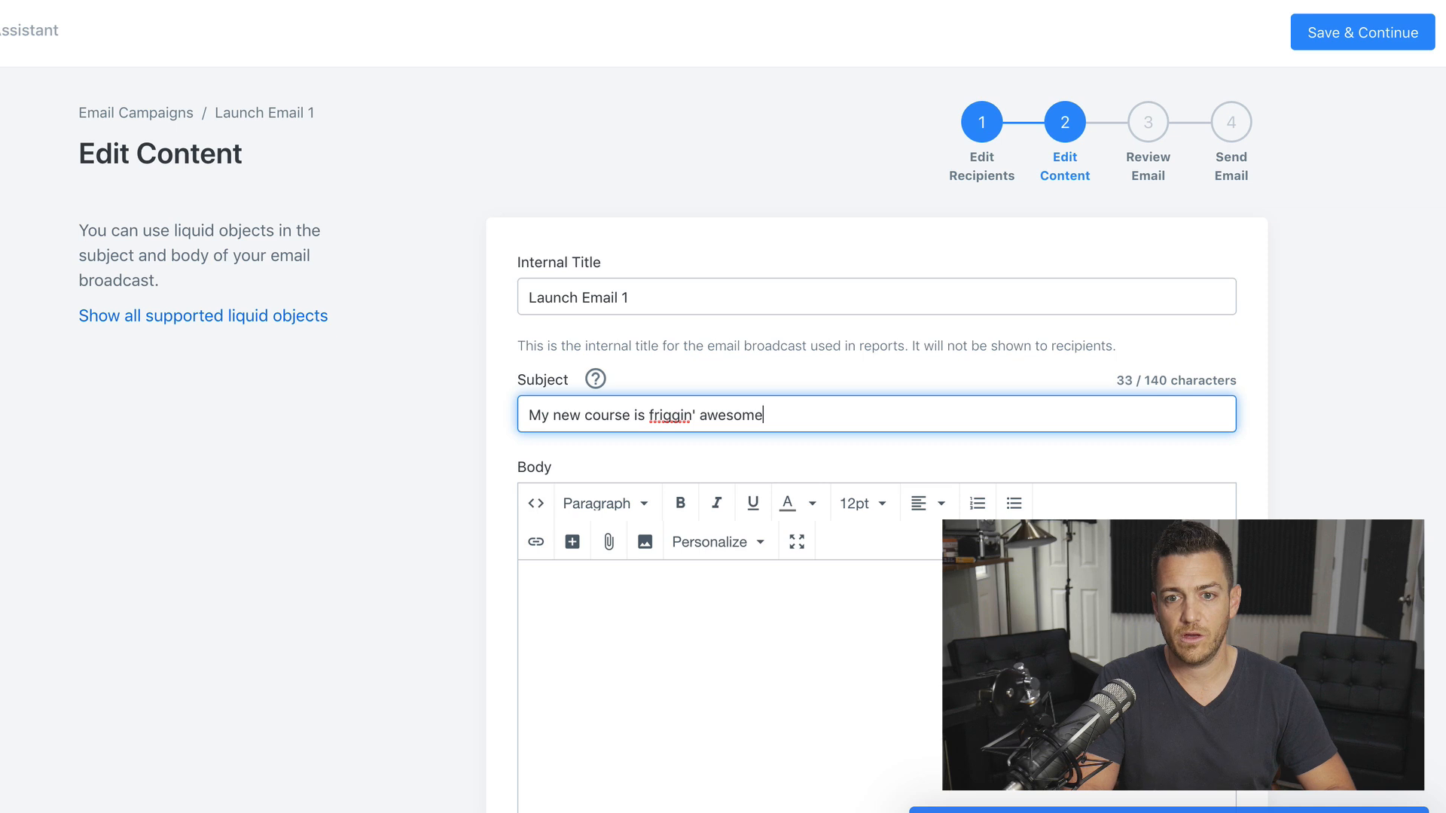
Write the email body paragraphs "Today I'm opening the doors to my new friggin' awesome course.", "Check out the details.", "Hope you are well!" and "-G"
{"action": "left_click", "coordinate": [629, 612]}
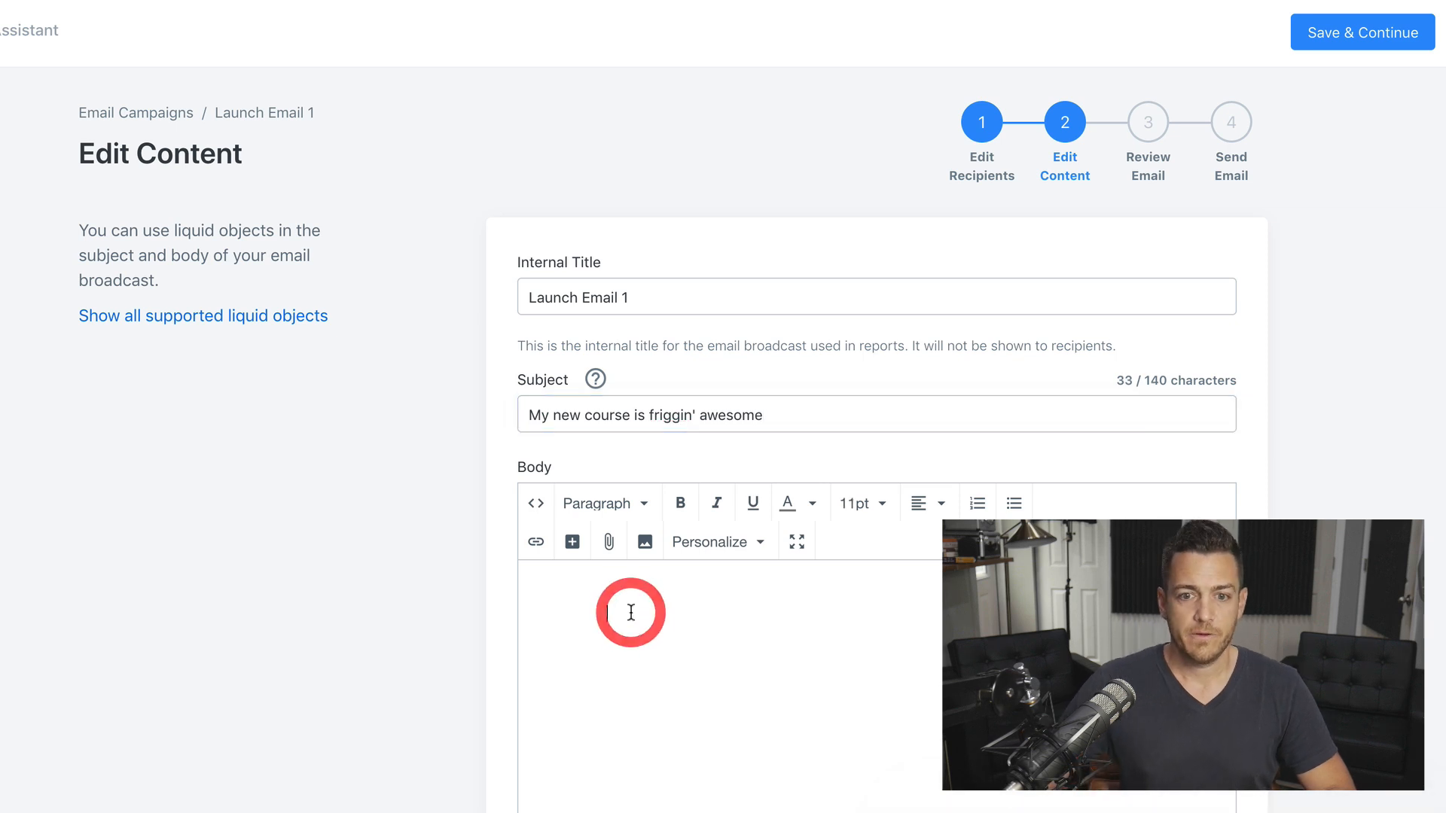
{"action": "type", "text": "Tod"}
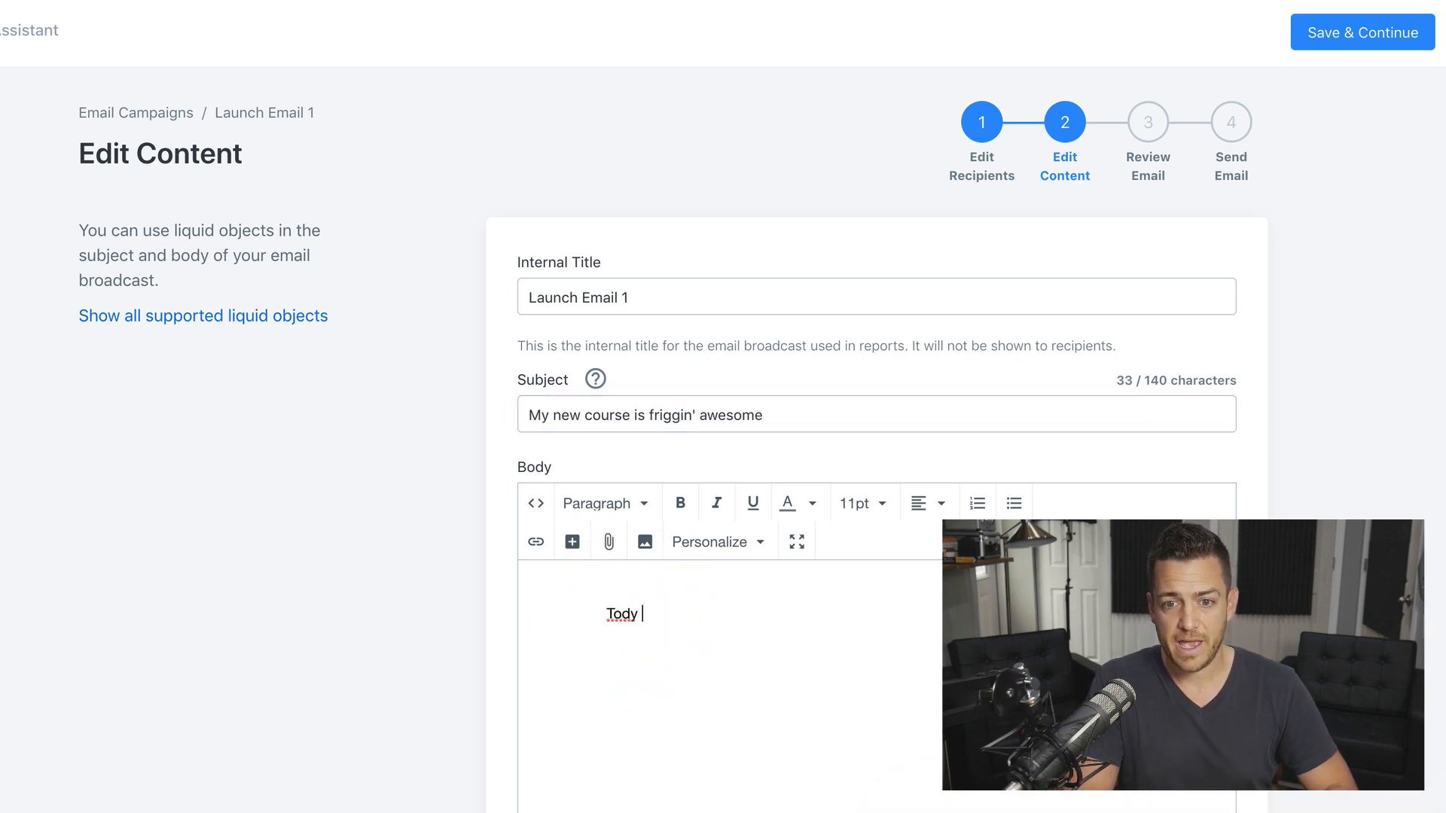
{"action": "type", "text": "ay I'm opening the doors to m"}
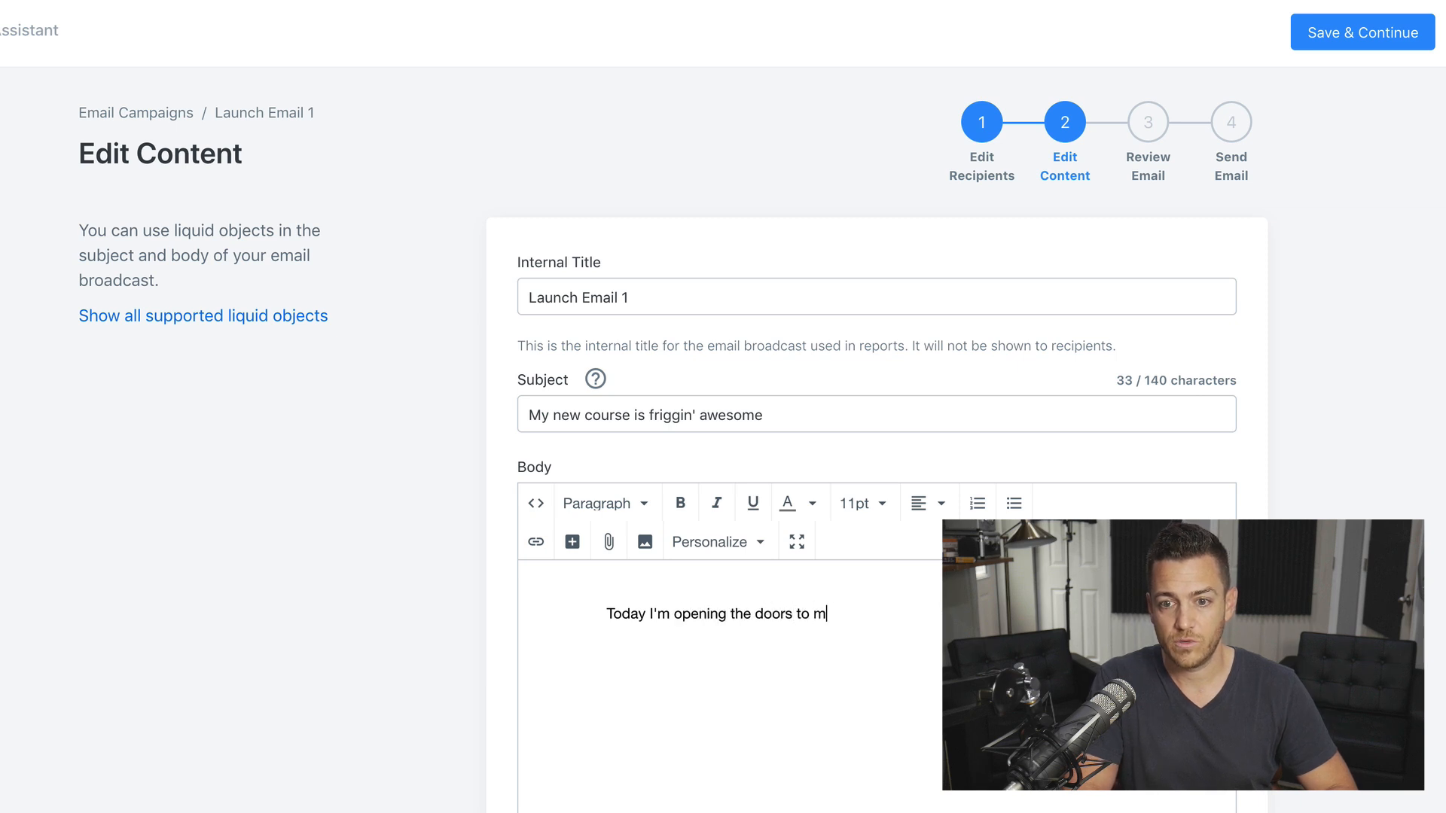
{"action": "type", "text": "y new fiiggin' awe"}
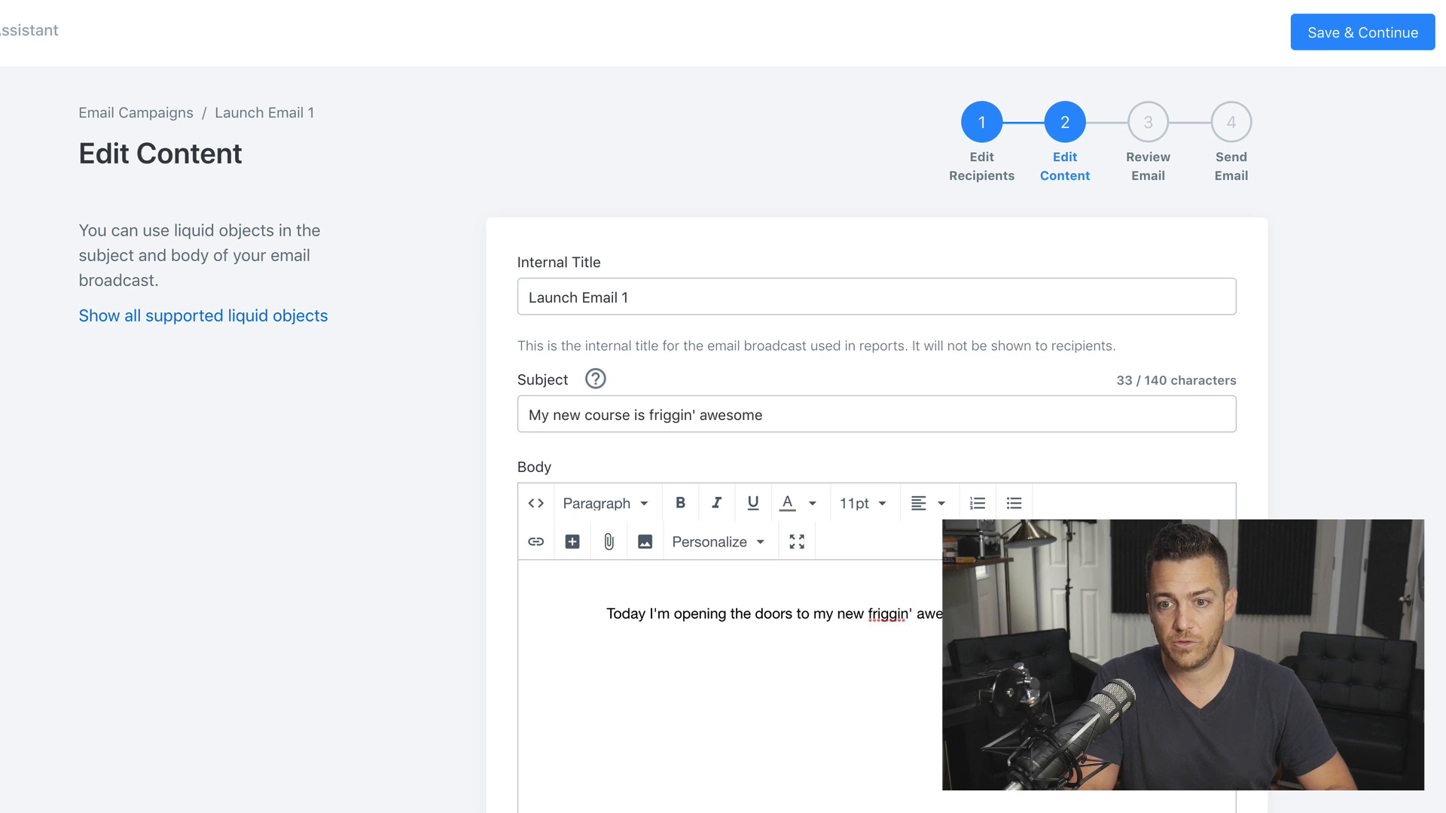
{"action": "type", "text": "Check out the deta"}
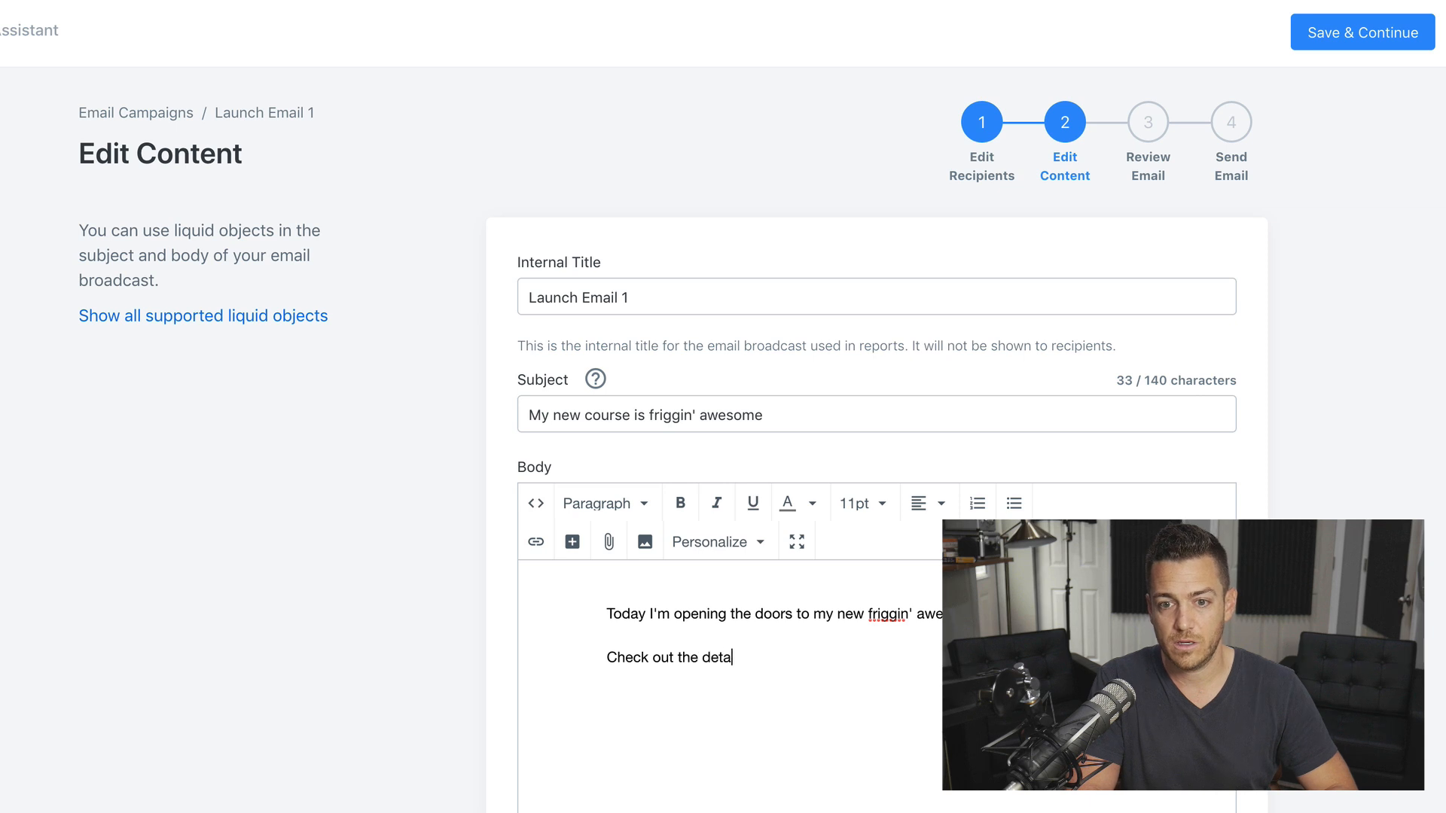
{"action": "type", "text": "Hope y"}
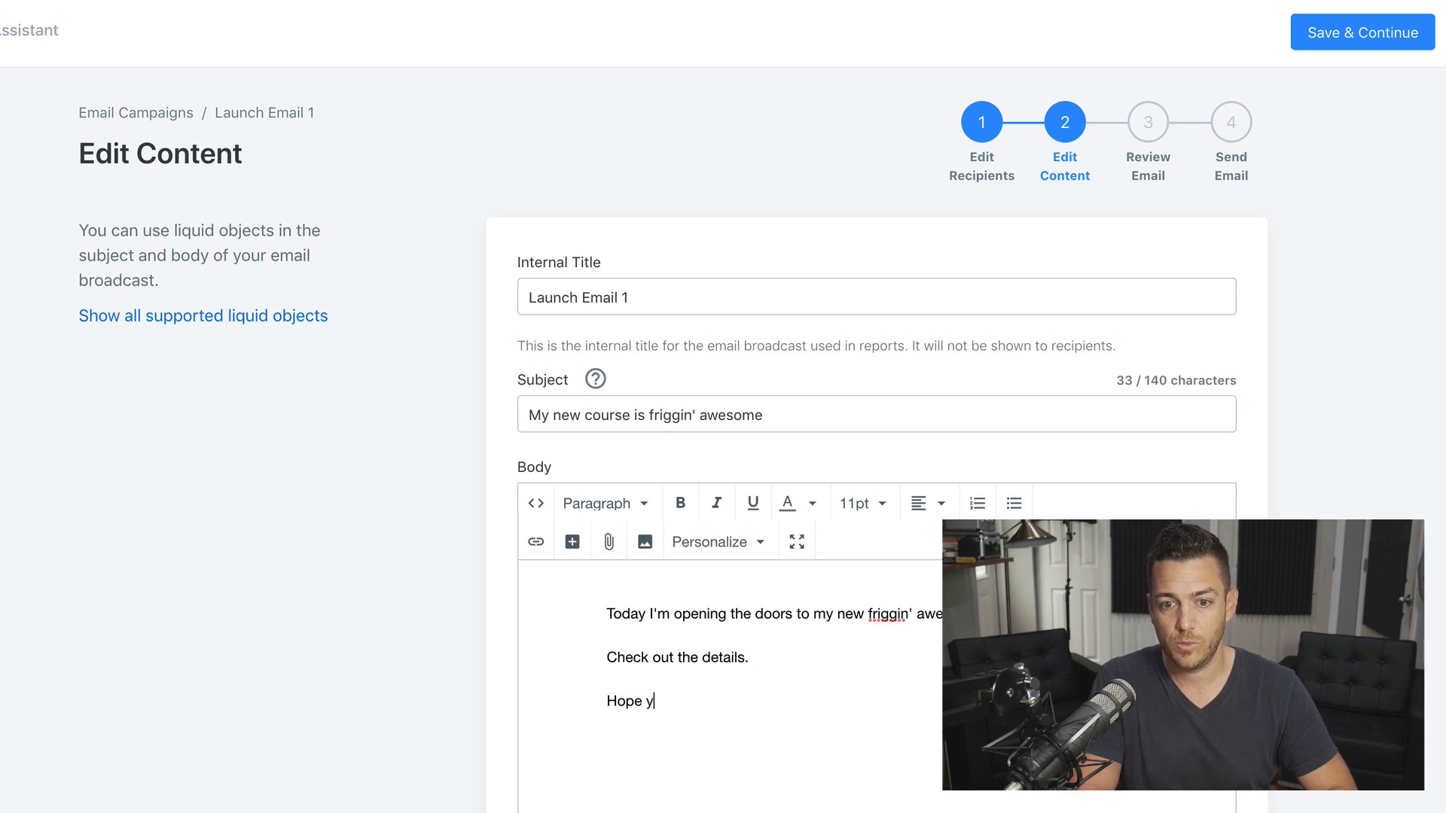
{"action": "type", "text": "ou are well!"}
{"action": "key", "text": "Return"}
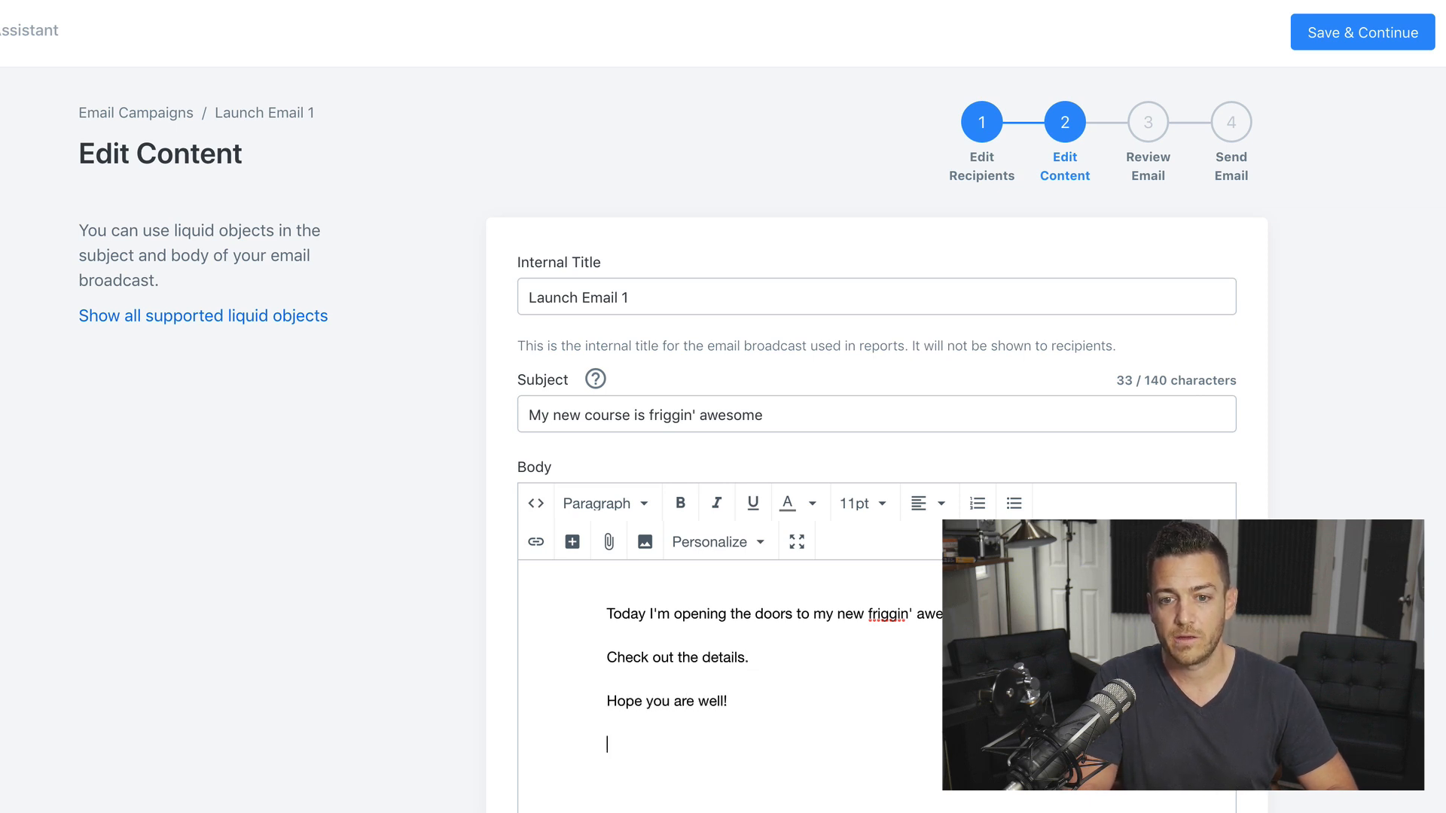
{"action": "type", "text": "-G"}
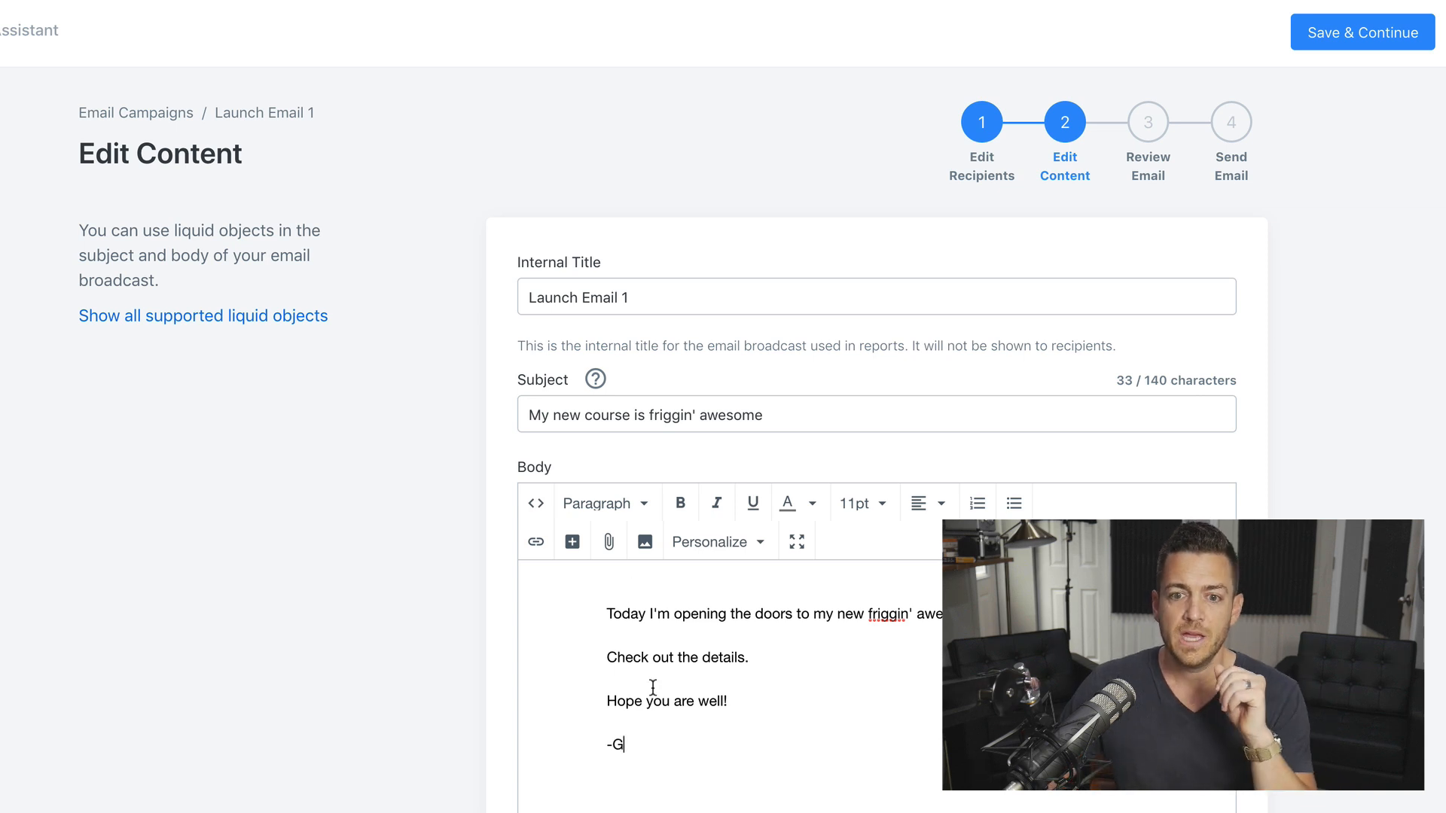
Link the body line "Check out the details." to grahamcochrane.com/aia
{"action": "left_click", "coordinate": [667, 657]}
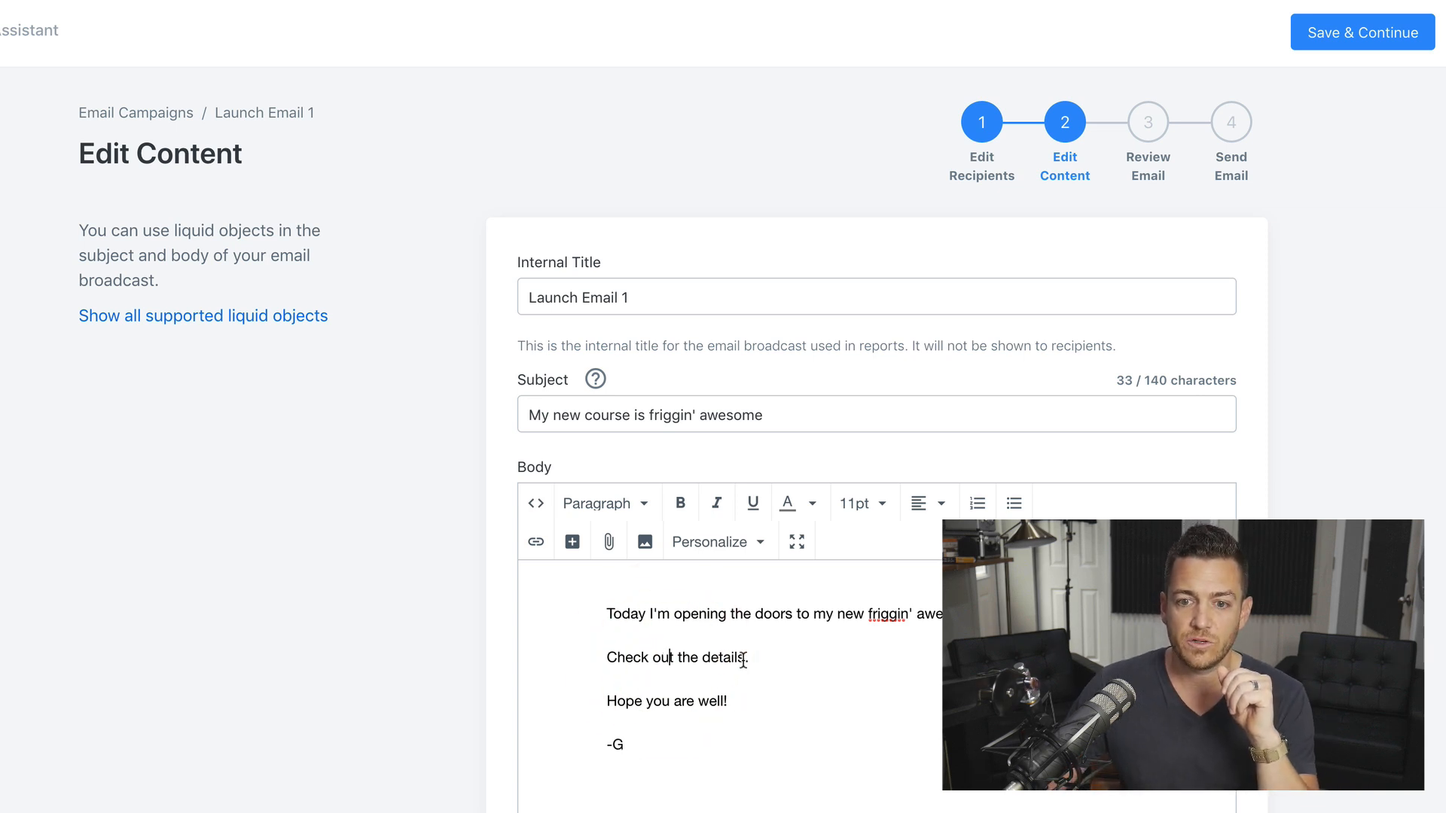
{"action": "left_click_drag", "start_coordinate": [749, 658], "coordinate": [591, 657]}
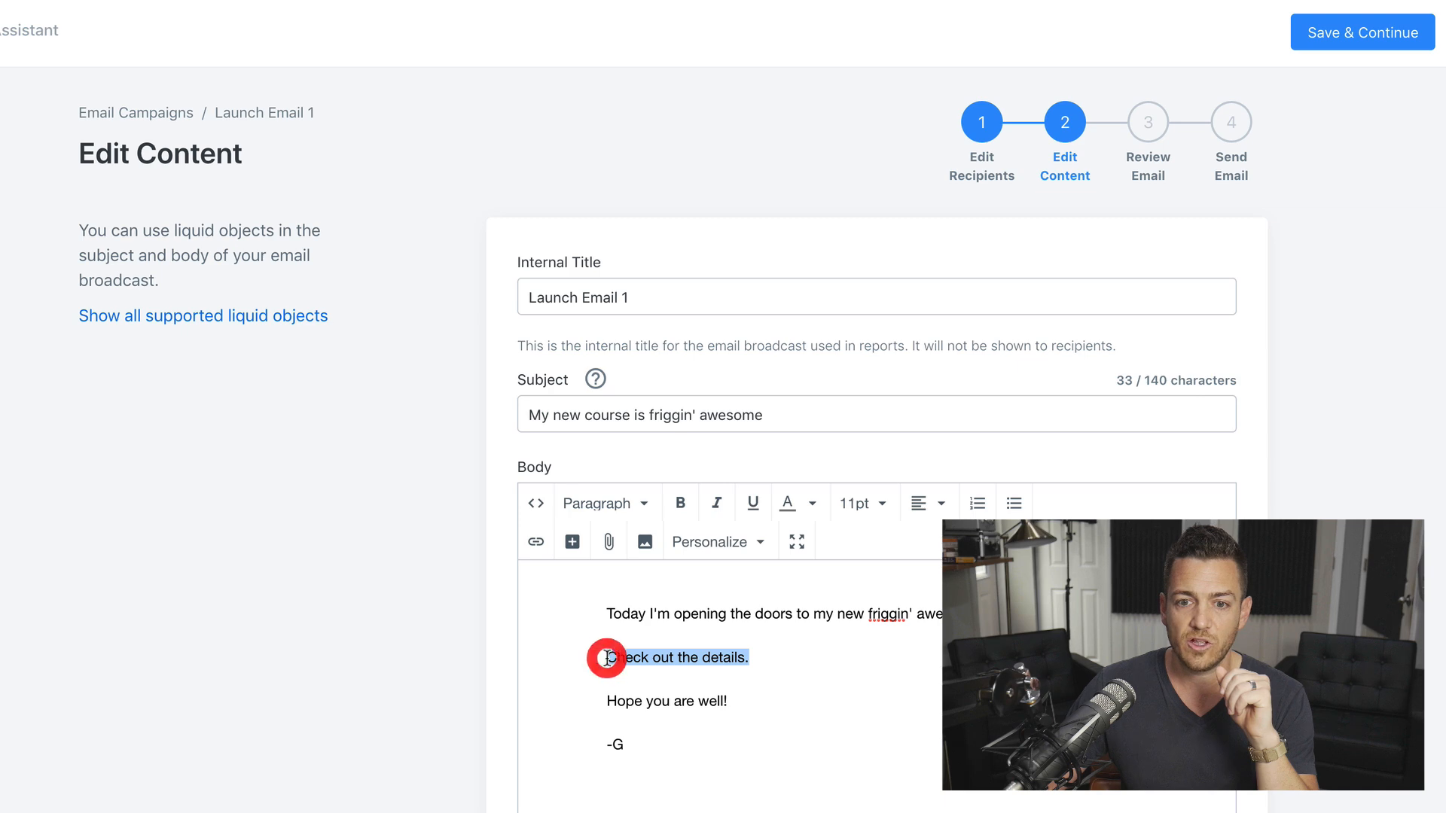
{"action": "left_click", "coordinate": [534, 541]}
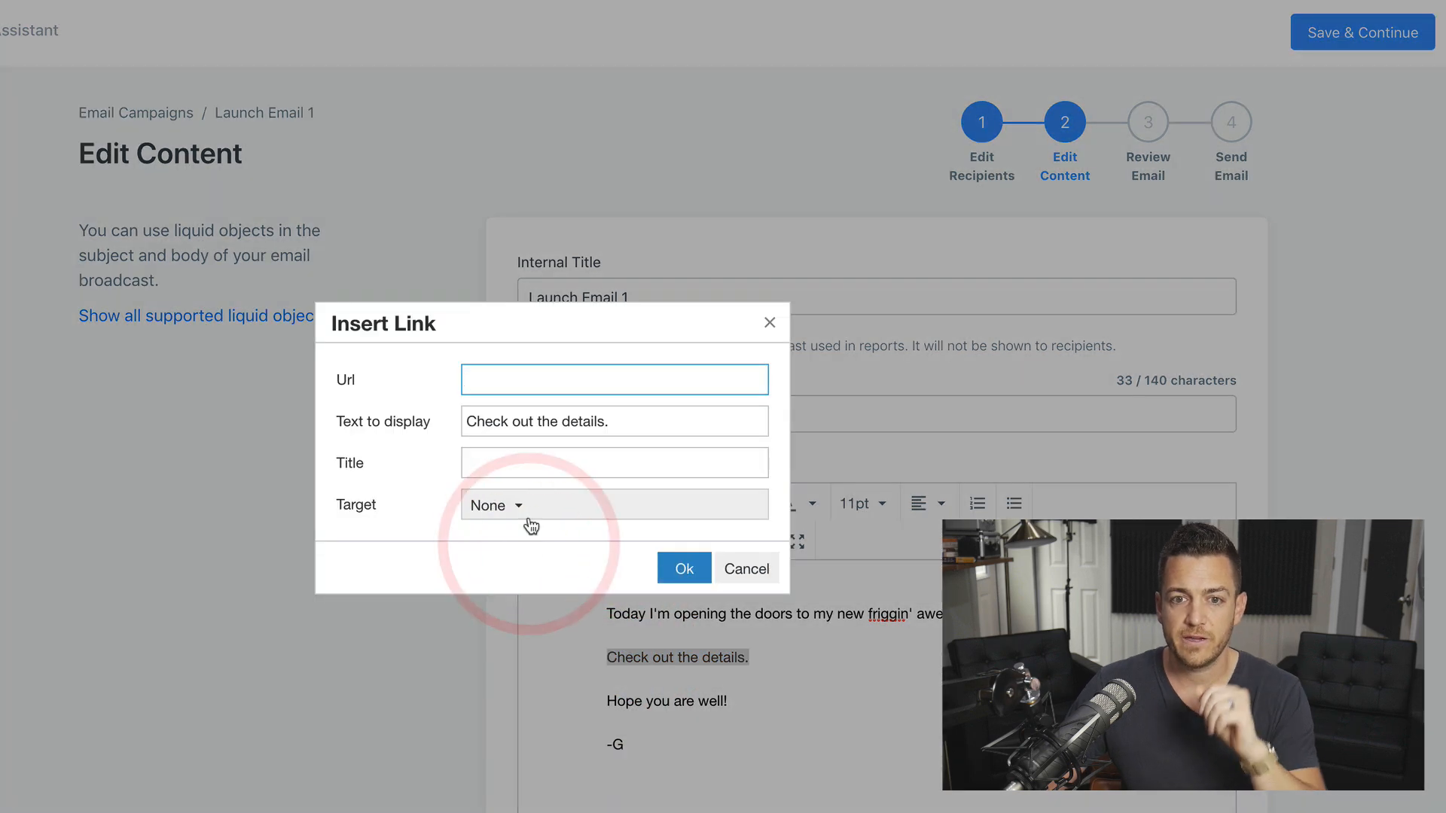
{"action": "type", "text": "graham"}
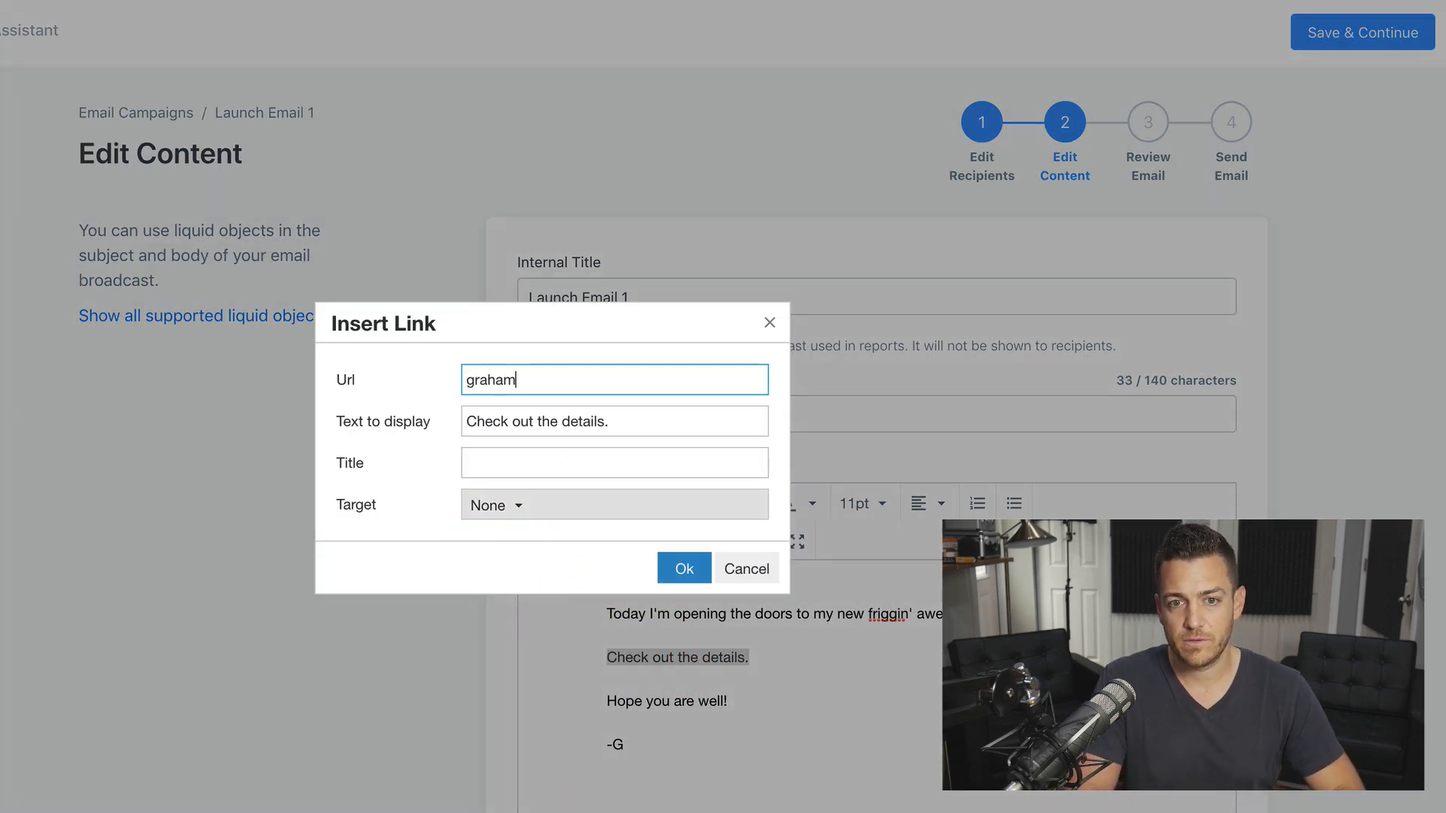
{"action": "type", "text": "cochrane.com/aia"}
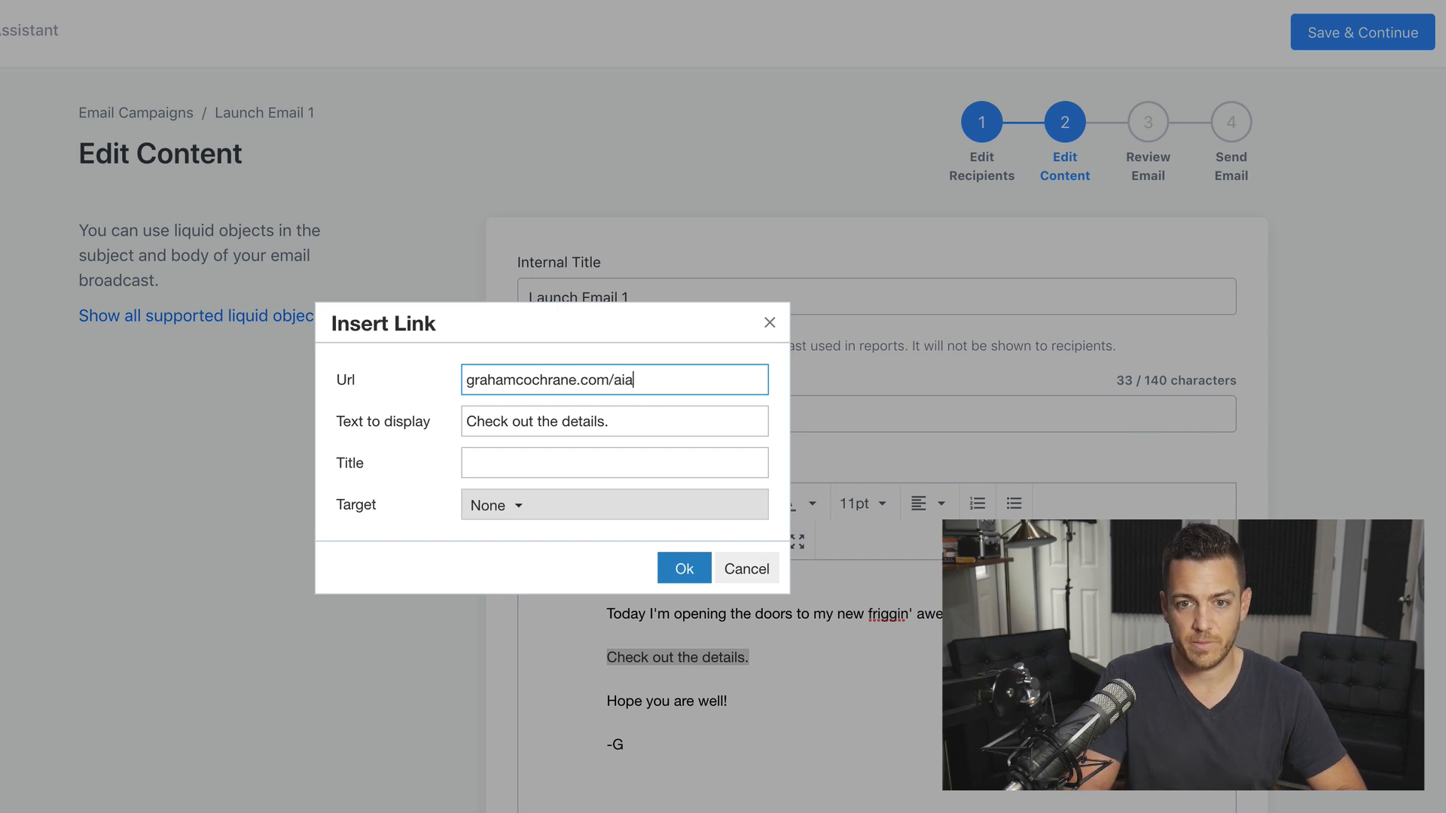
{"action": "left_click", "coordinate": [678, 567]}
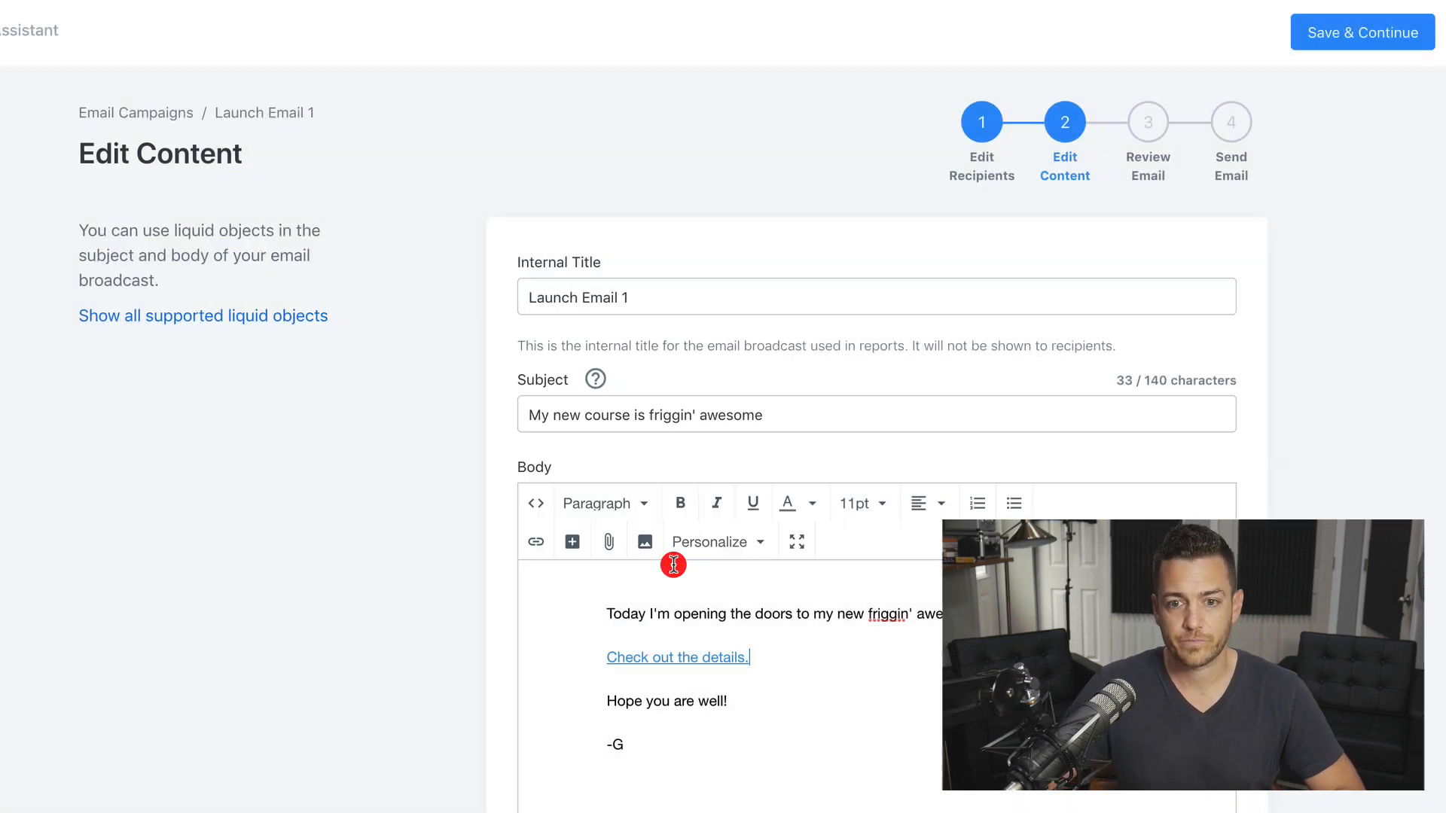
{"action": "scroll", "coordinate": [894, 633], "scroll_direction": "down", "scroll_amount": 5}
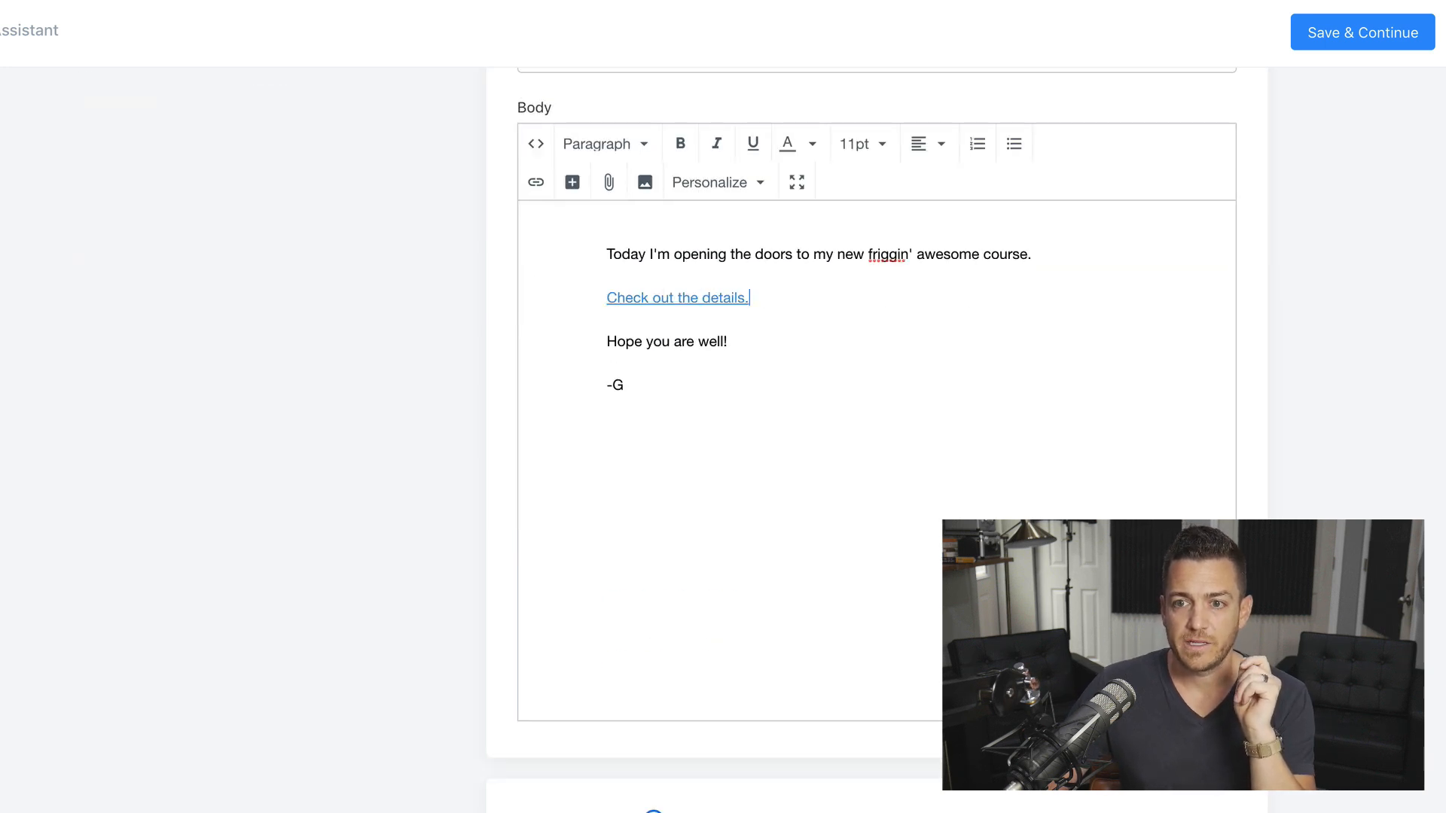
Save the launch email's content, then return from the review to content editing and find the Automations section
{"action": "scroll", "coordinate": [876, 407], "scroll_direction": "down", "scroll_amount": 3}
{"action": "left_click", "coordinate": [1177, 812]}
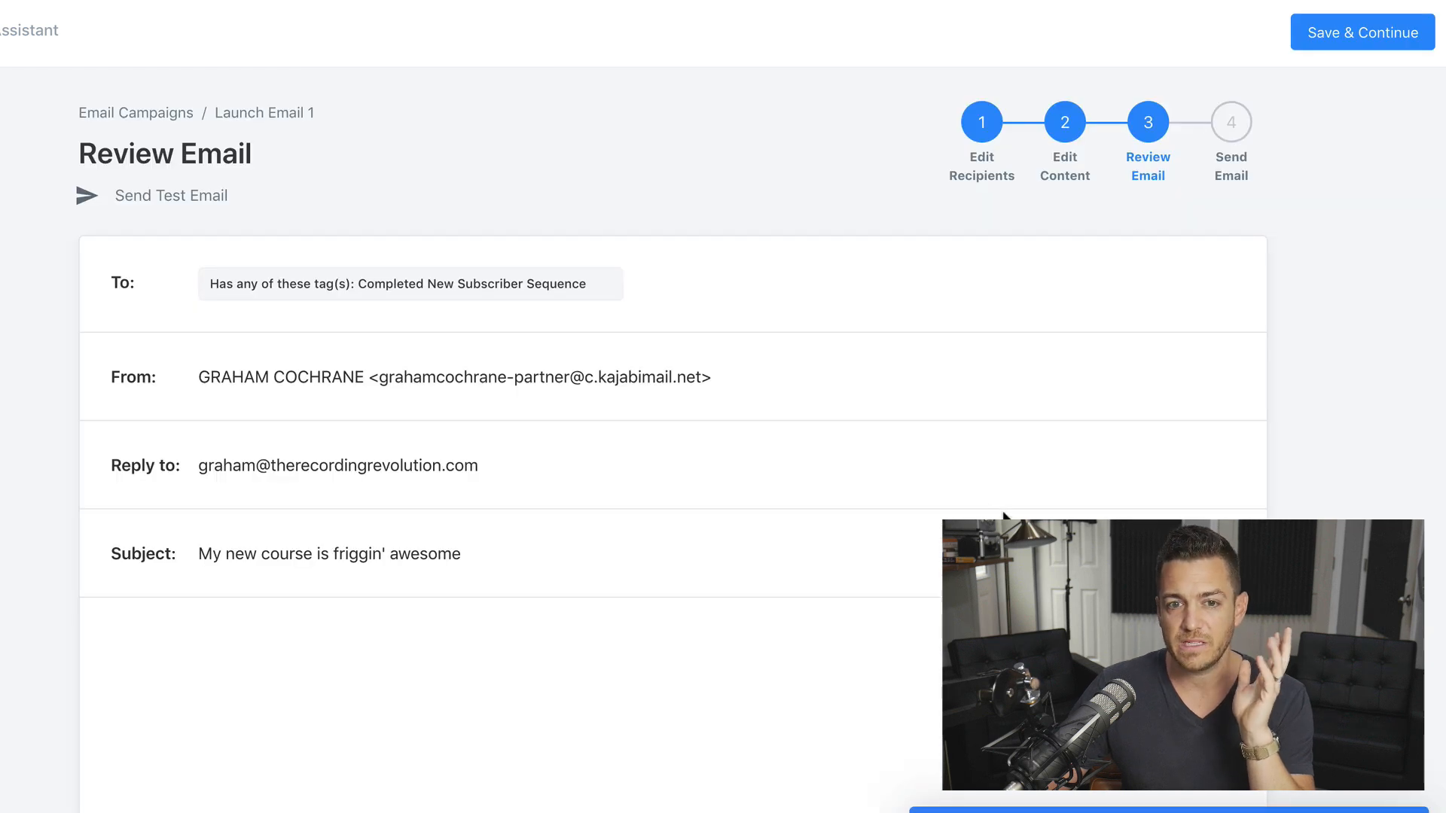
{"action": "left_click", "coordinate": [1067, 128]}
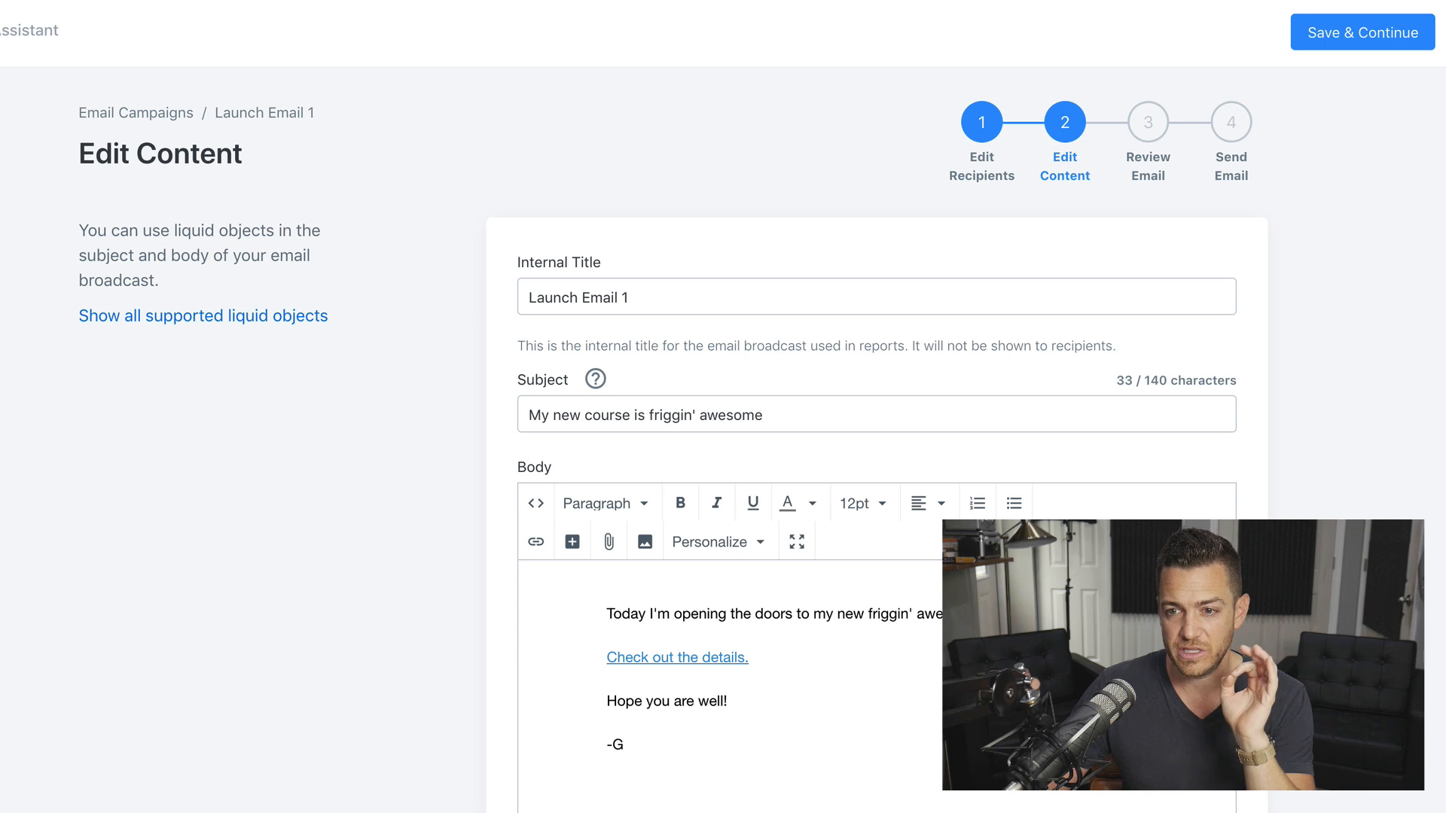
{"action": "scroll", "coordinate": [896, 625], "scroll_direction": "down", "scroll_amount": 6}
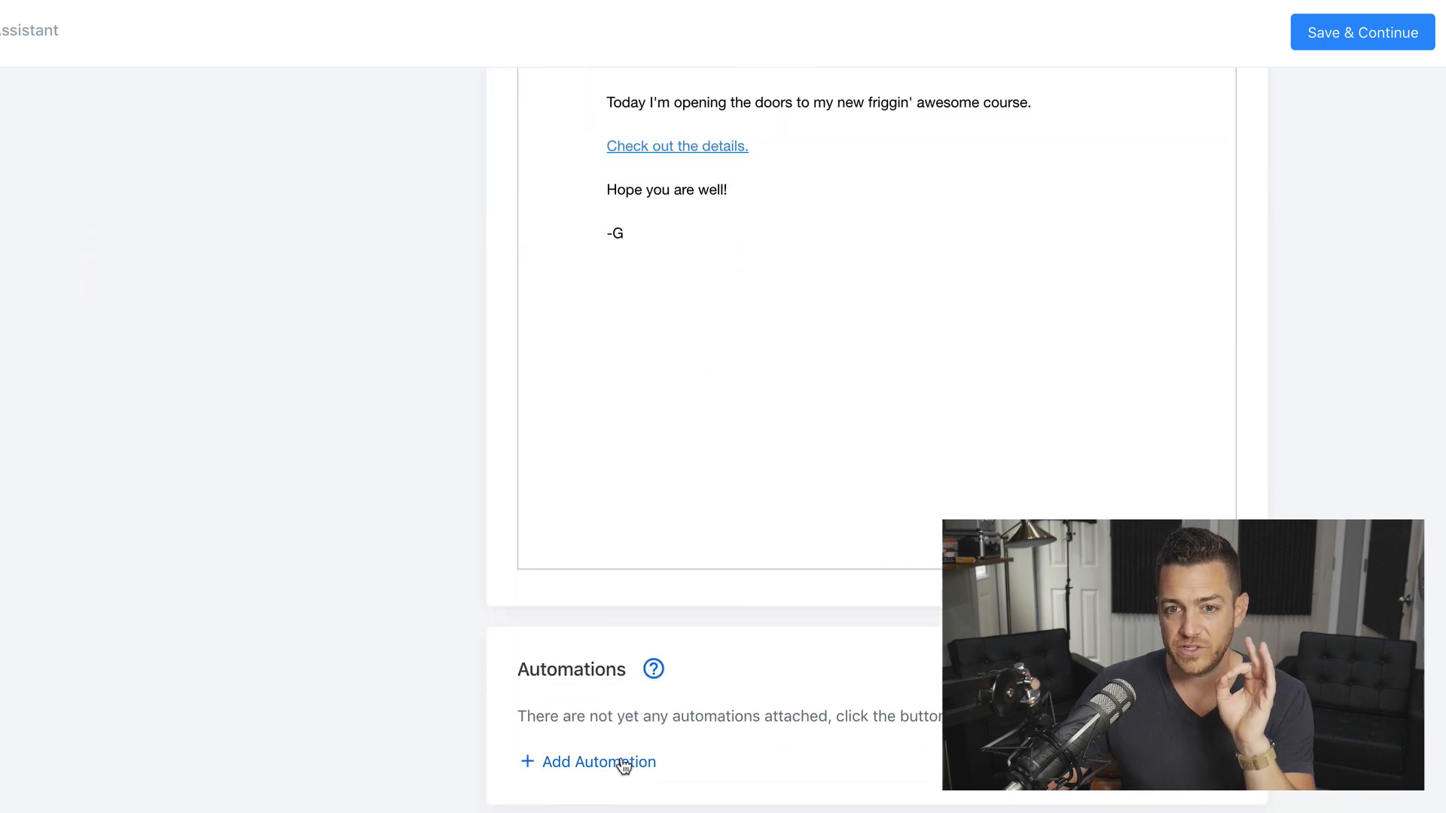
{"action": "scroll", "coordinate": [757, 761], "scroll_direction": "up", "scroll_amount": 5}
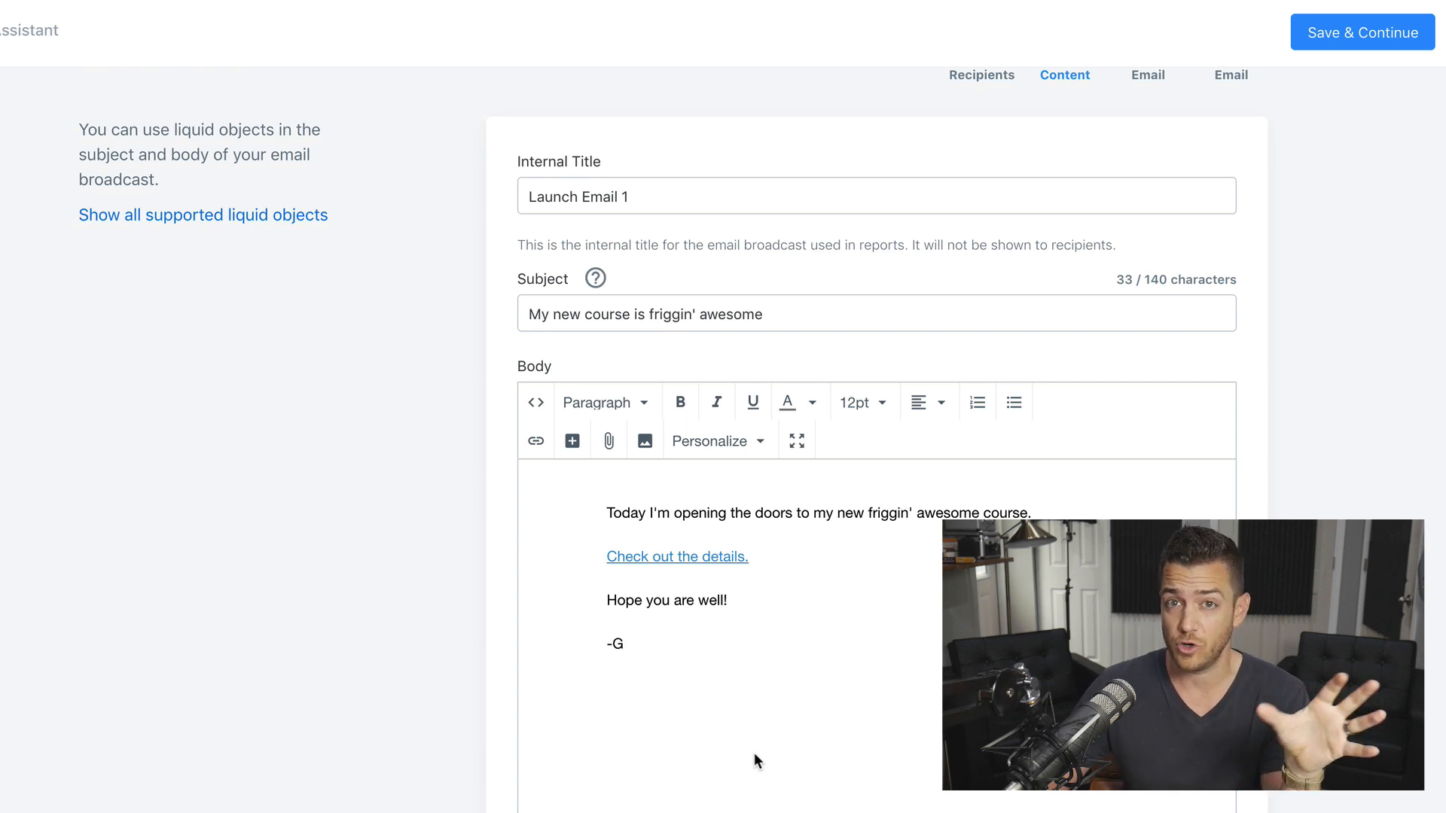
{"action": "scroll", "coordinate": [757, 761], "scroll_direction": "down", "scroll_amount": 6}
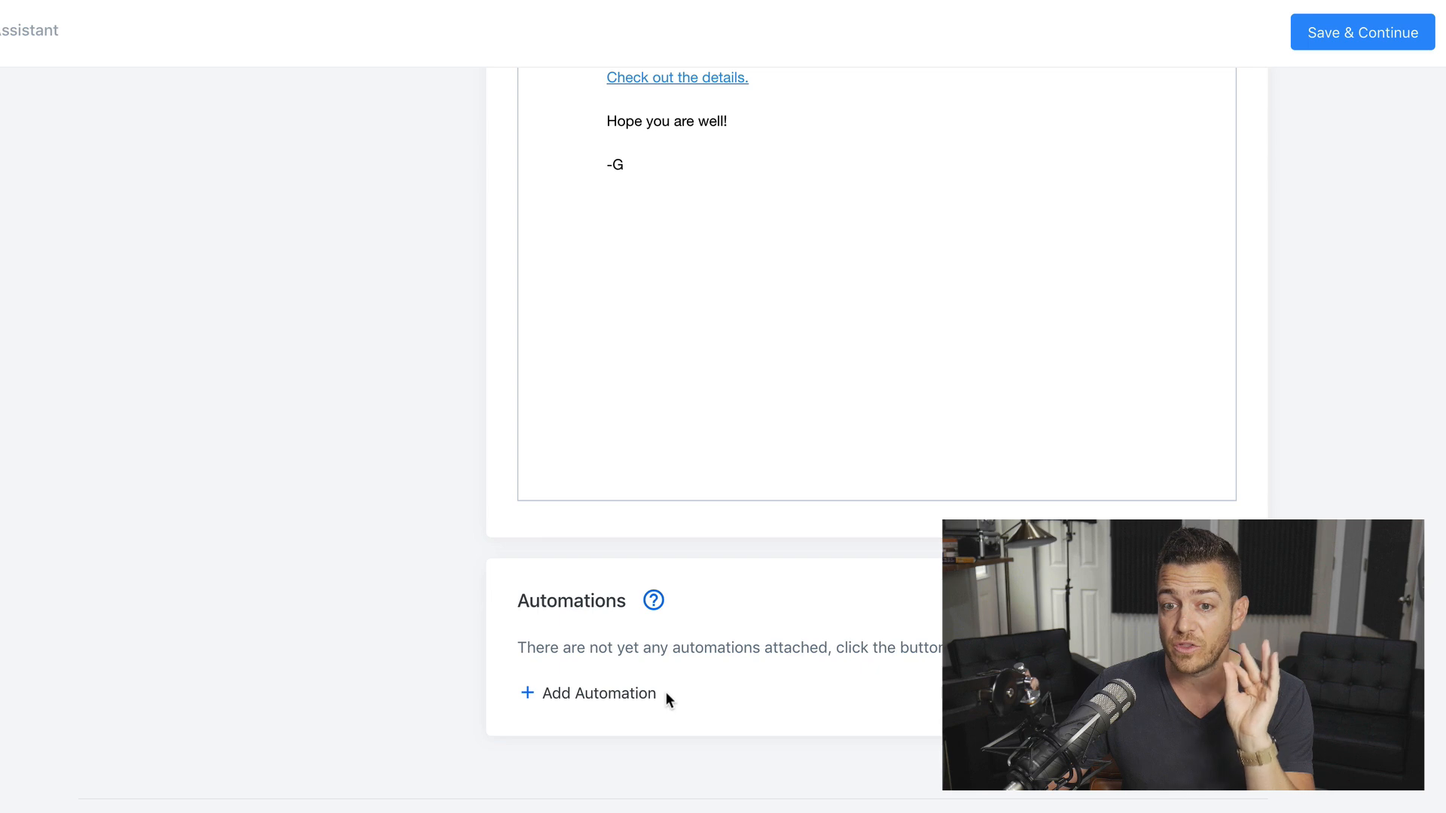
{"action": "left_click", "coordinate": [616, 694]}
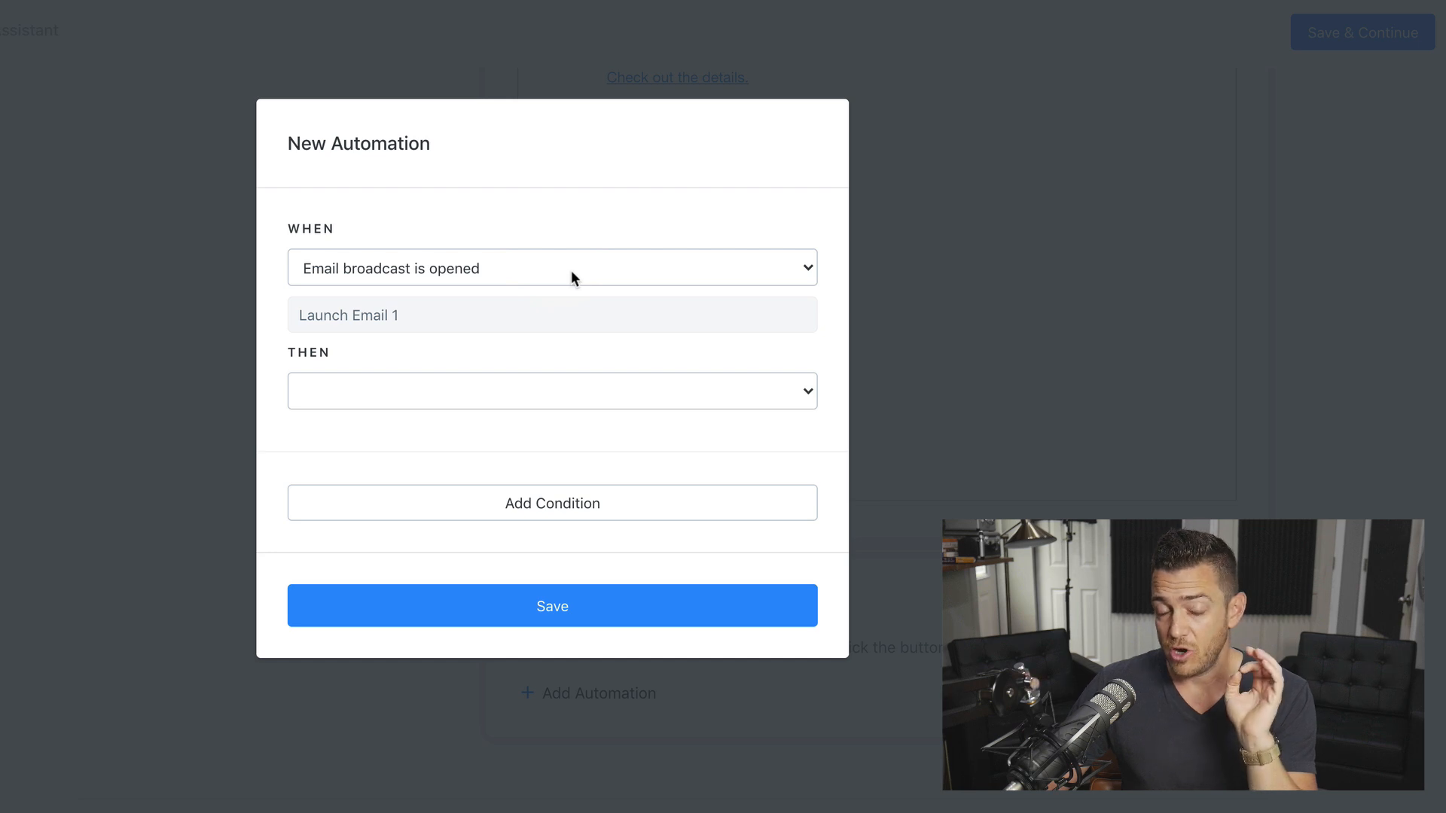
{"action": "left_click", "coordinate": [570, 269]}
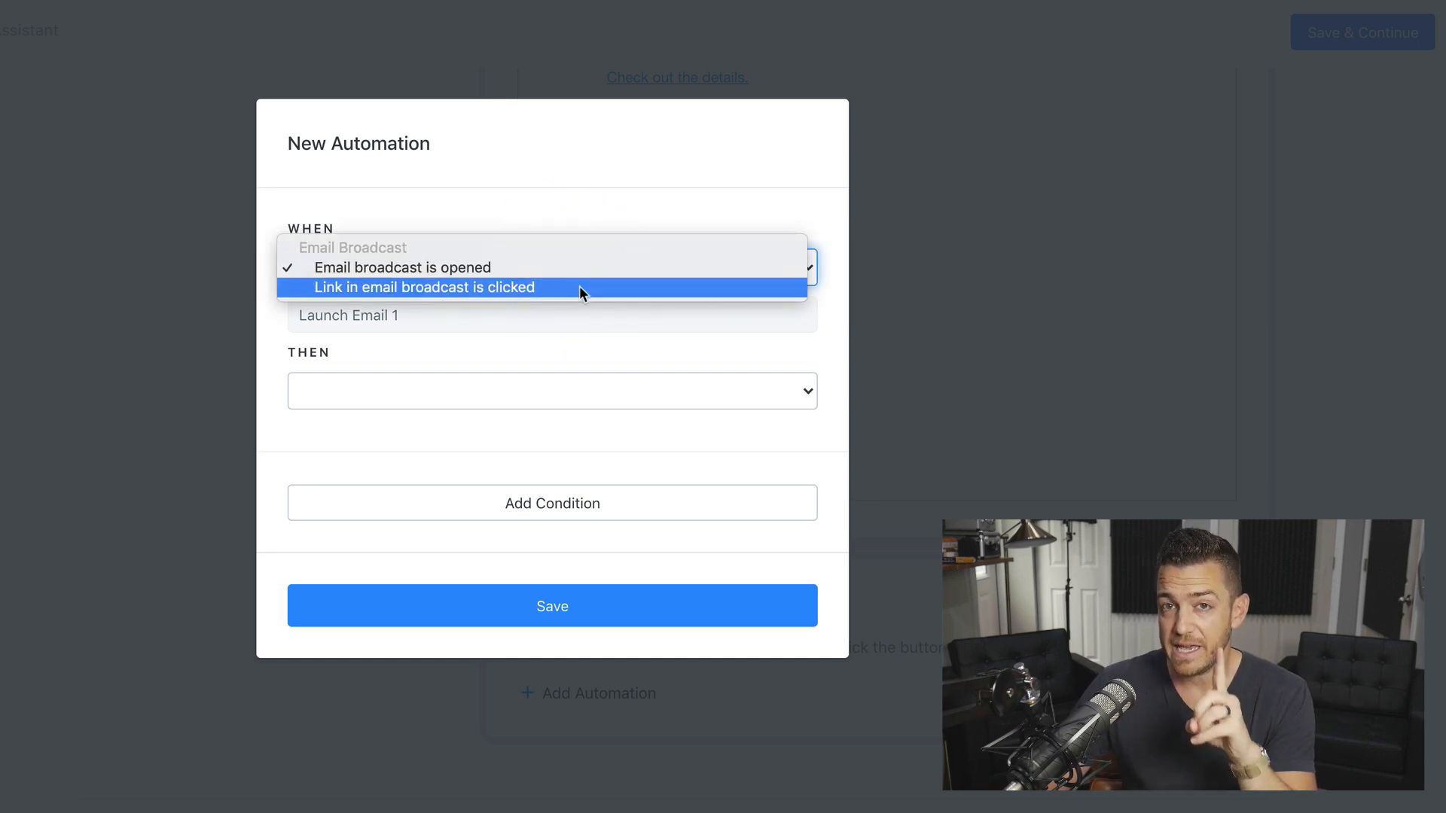
{"action": "left_click", "coordinate": [579, 288]}
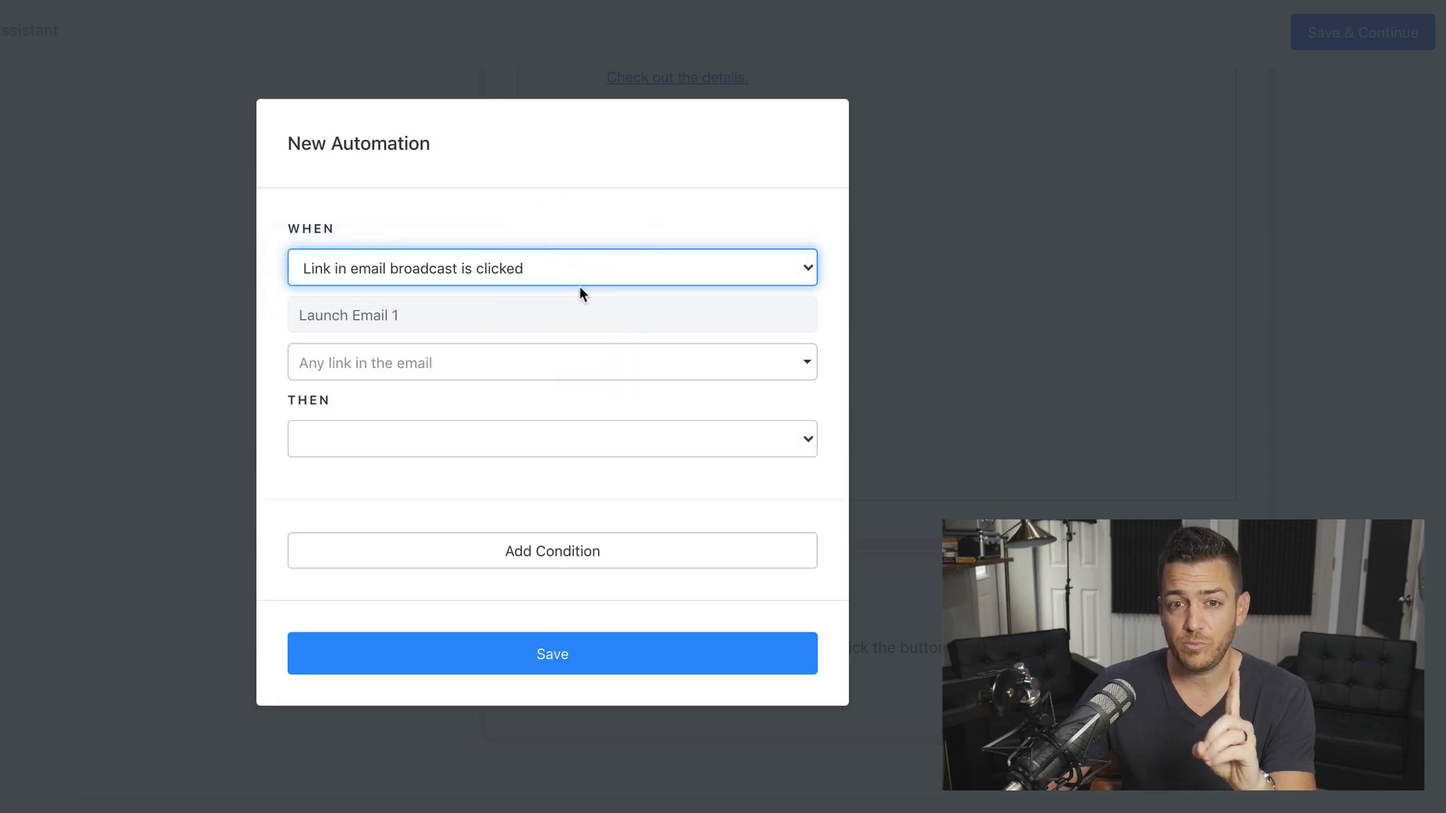
{"action": "left_click", "coordinate": [576, 365]}
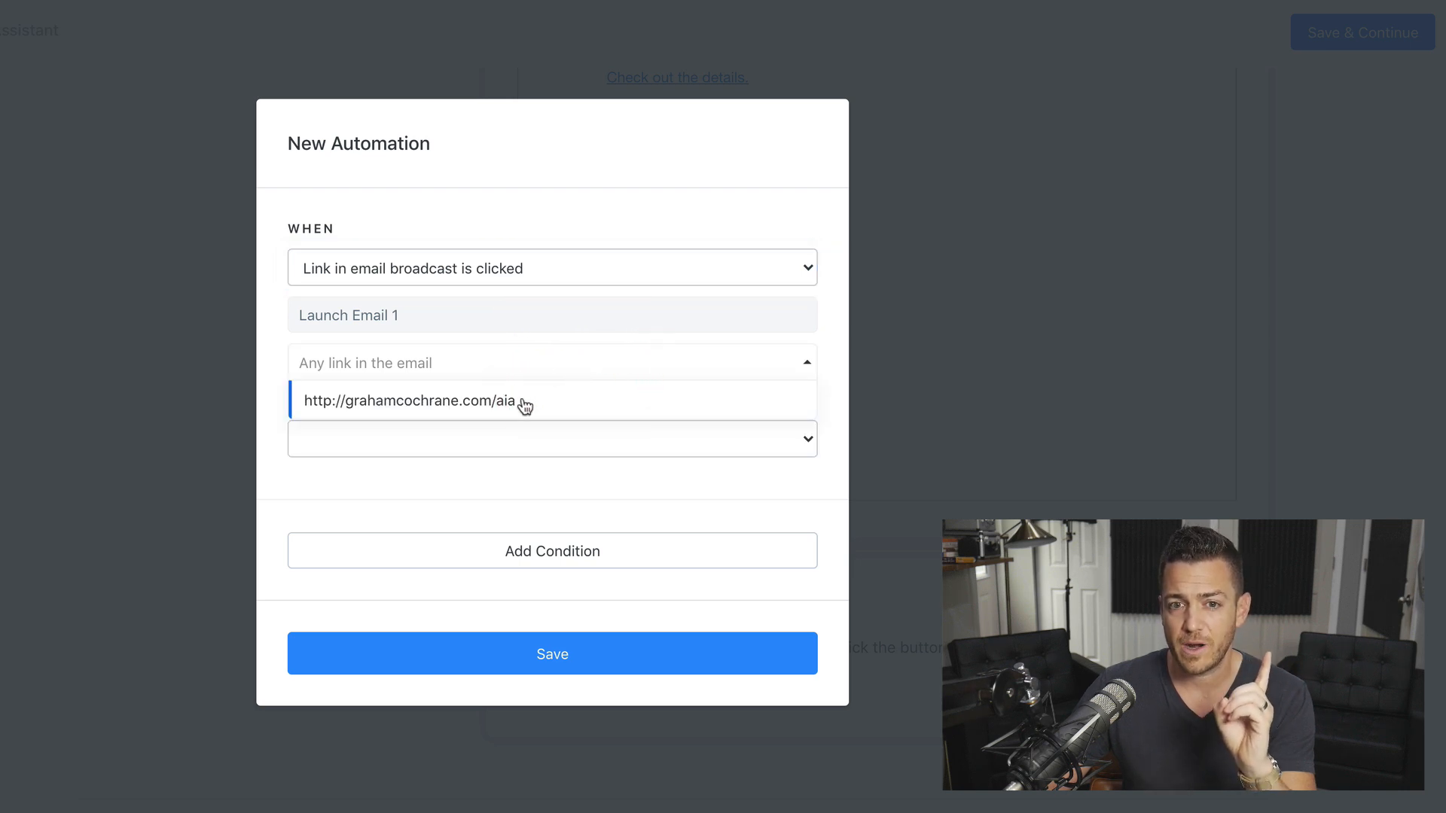
{"action": "left_click", "coordinate": [525, 403]}
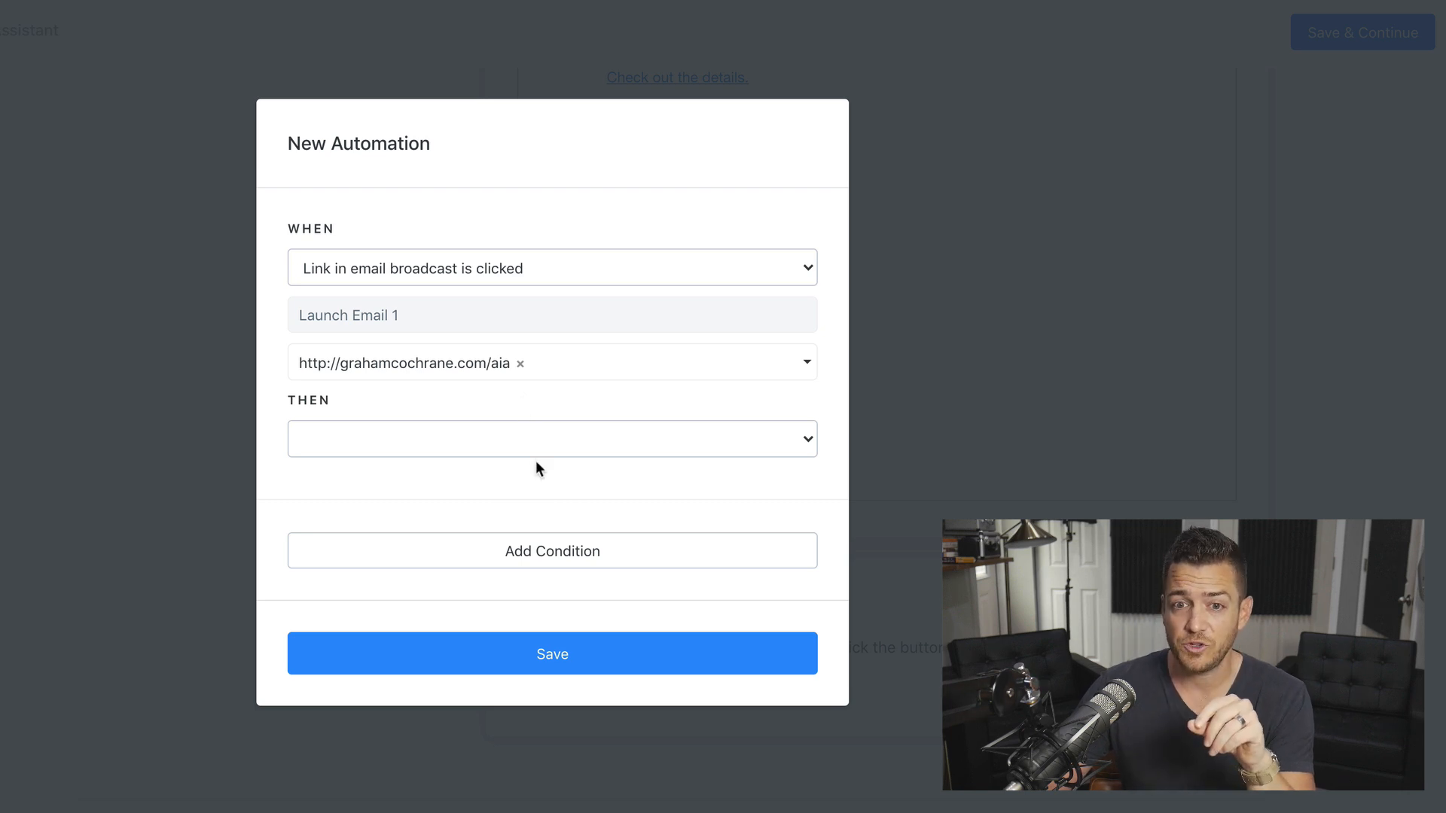
Make the automation add a newly created tag "Visited Sales Page", then save the automation and the email content
{"action": "left_click", "coordinate": [571, 442]}
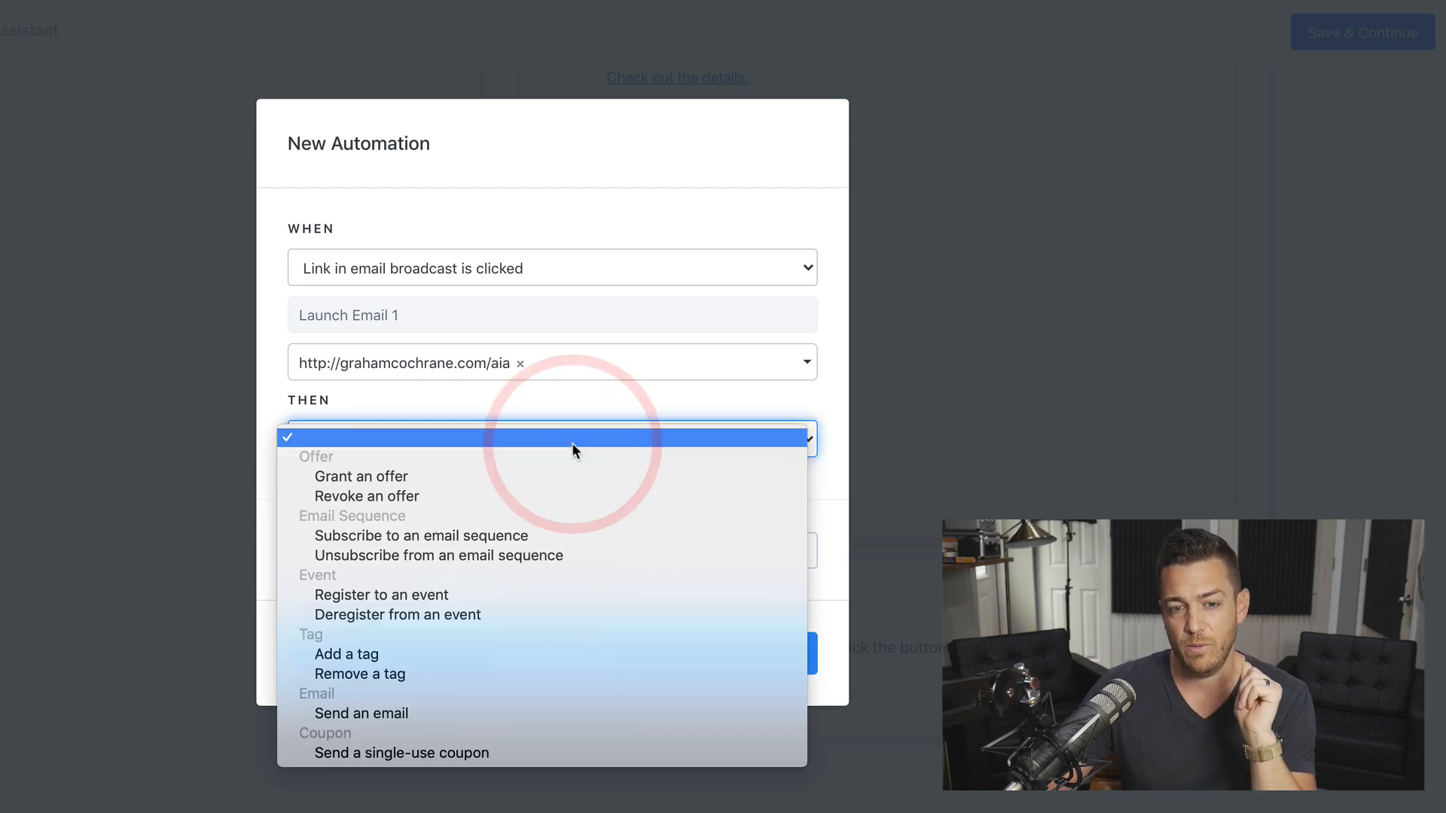
{"action": "left_click", "coordinate": [509, 654]}
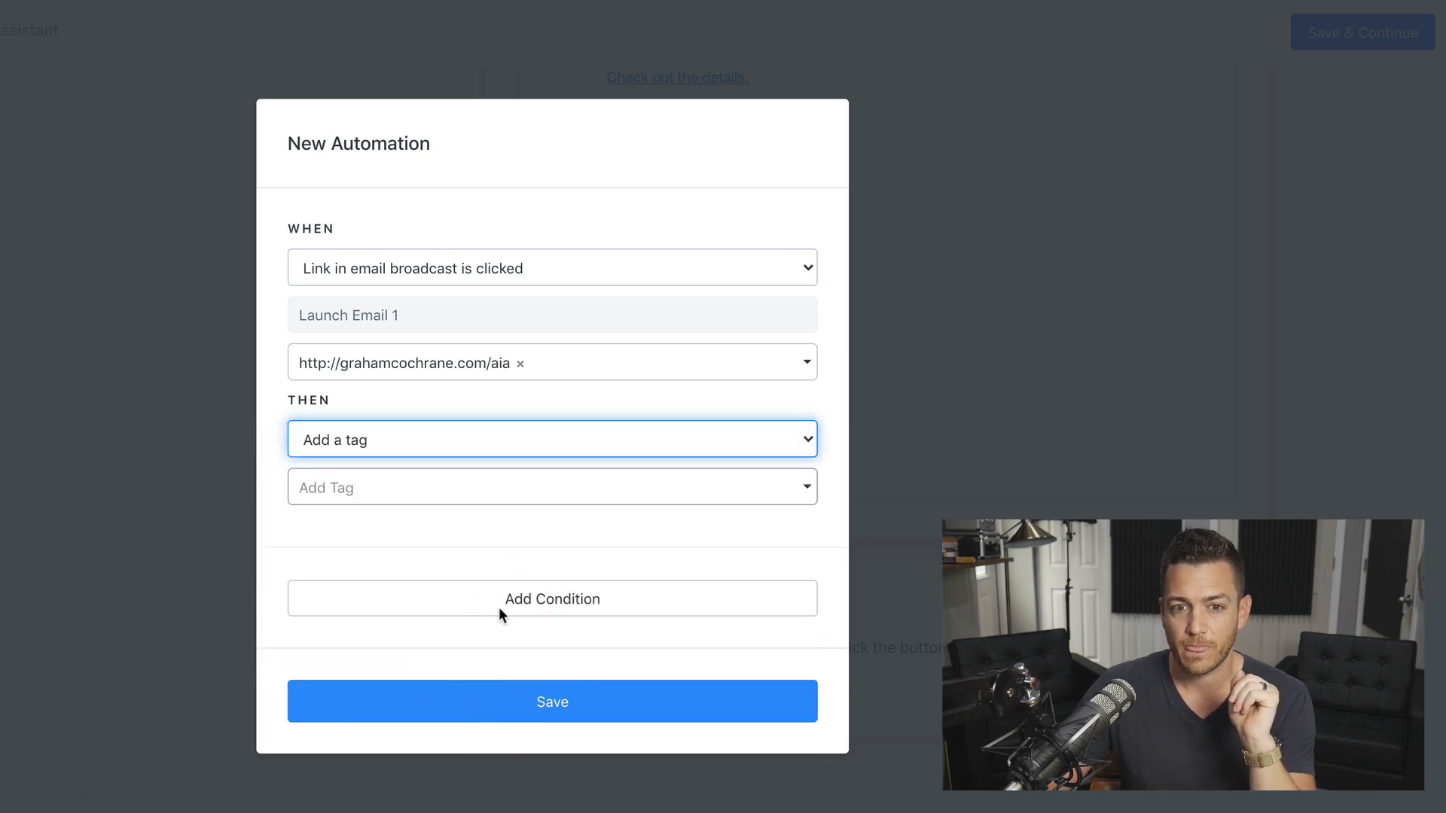
{"action": "left_click", "coordinate": [475, 495]}
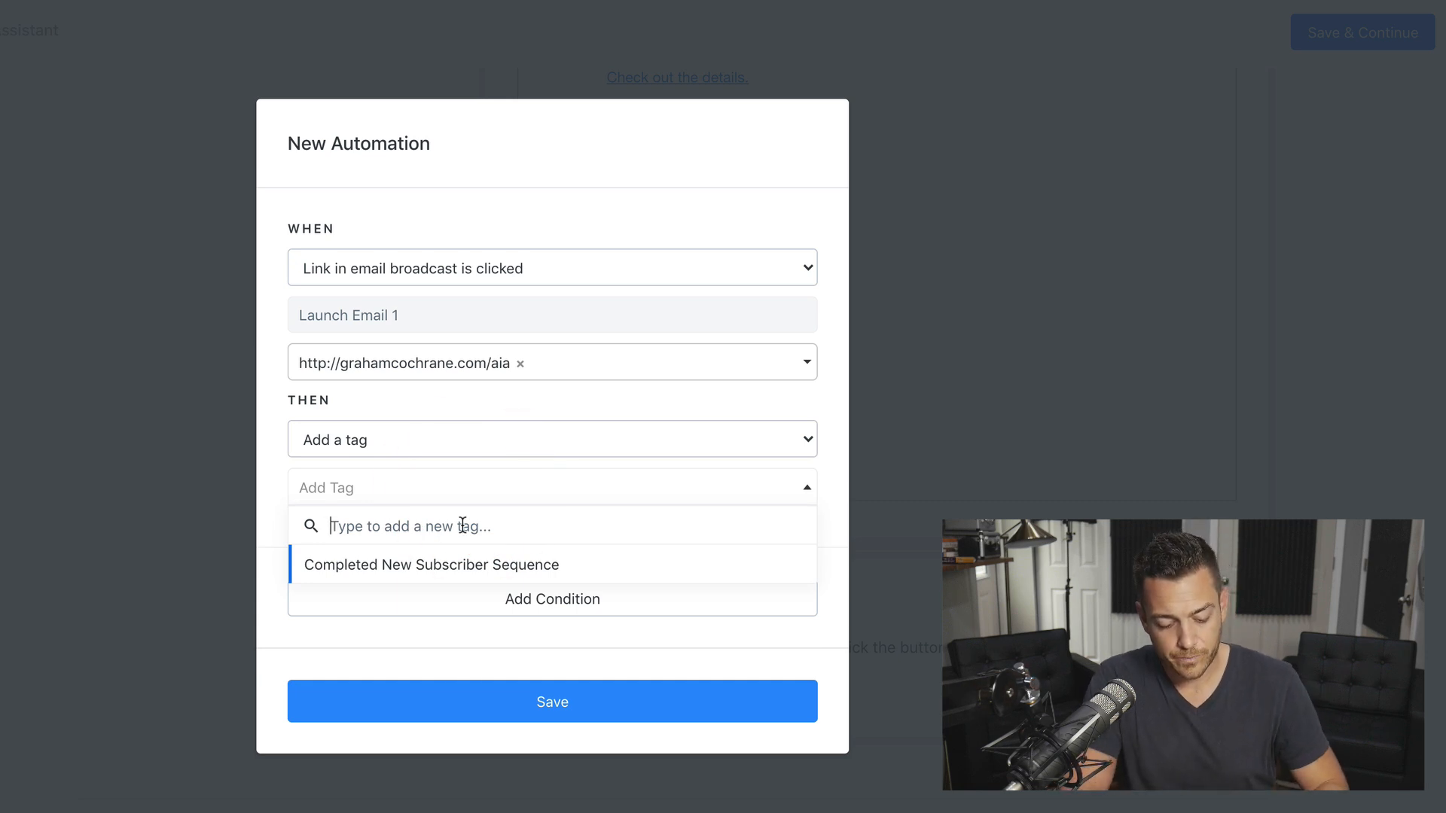
{"action": "type", "text": "Vis"}
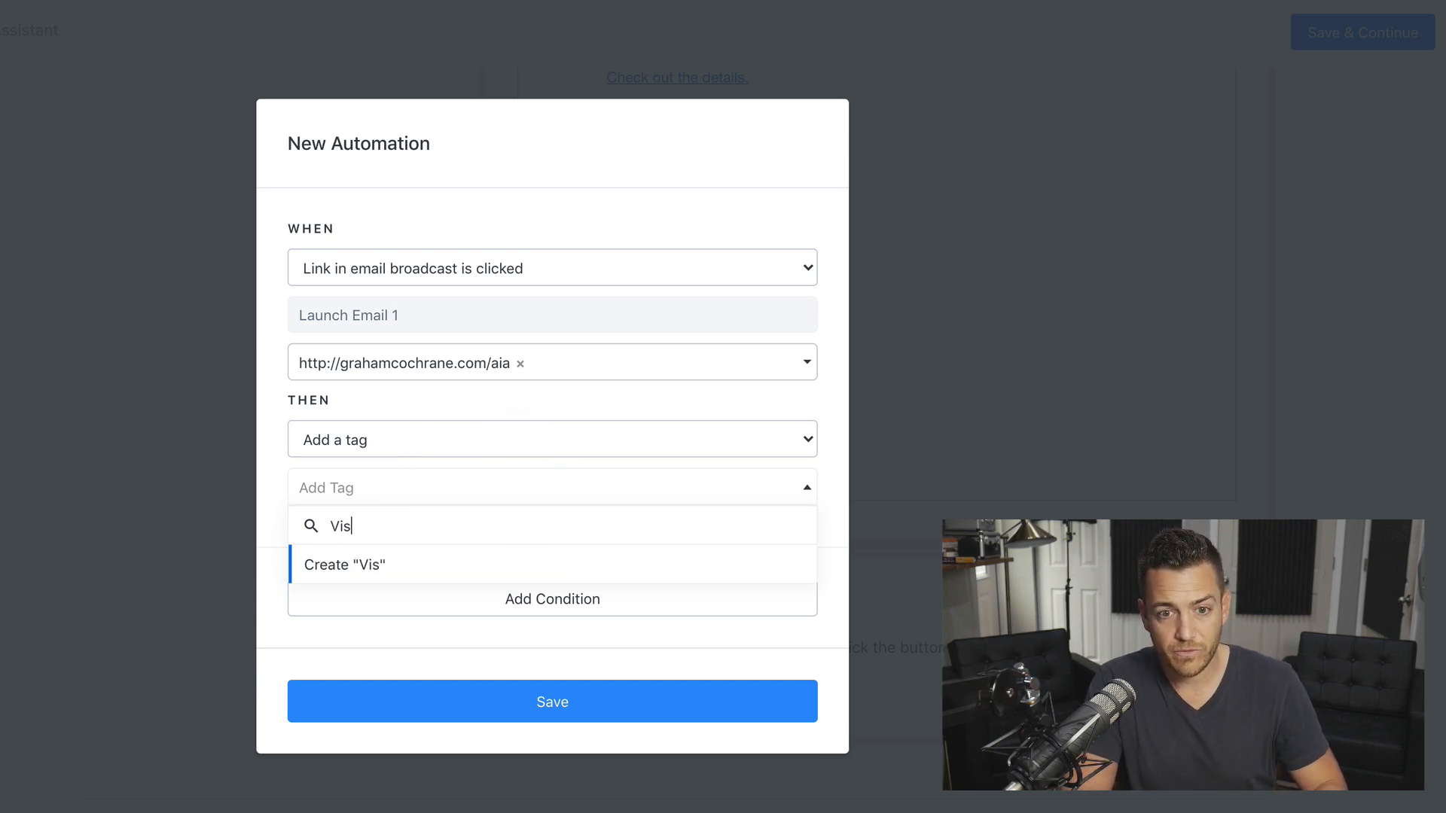
{"action": "type", "text": "ited Sales Page"}
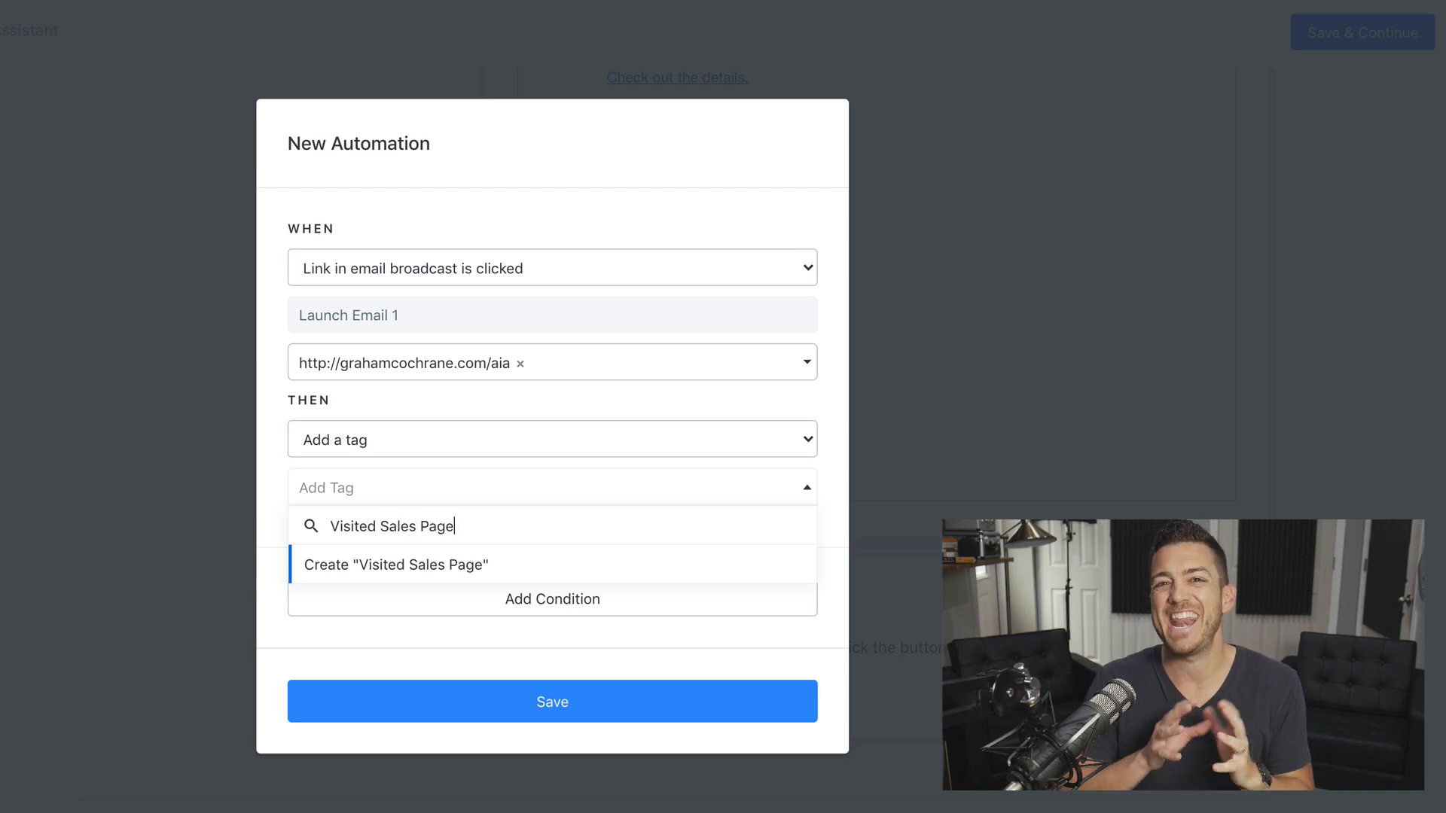
{"action": "left_click", "coordinate": [458, 563]}
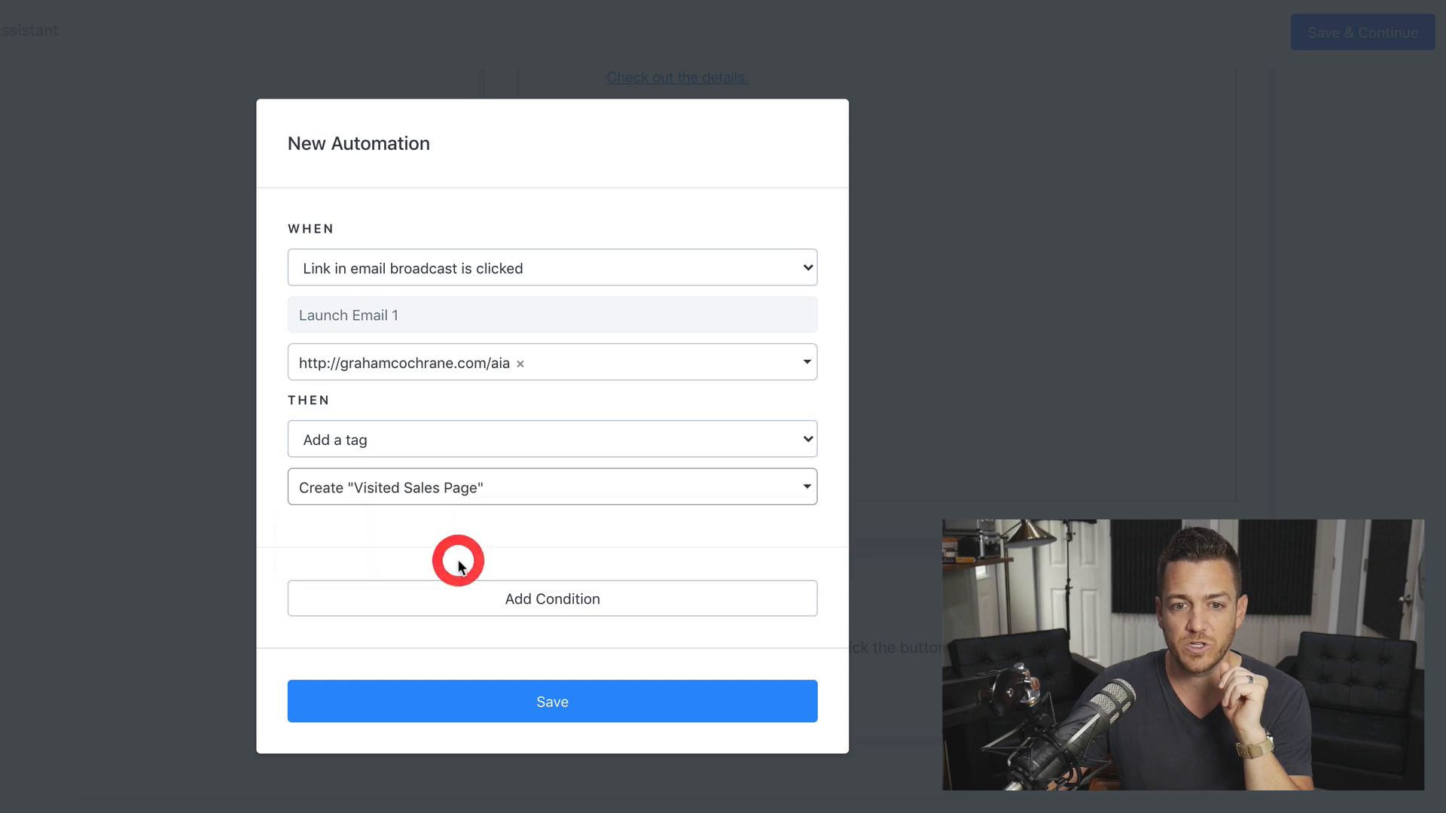
{"action": "left_click", "coordinate": [593, 709]}
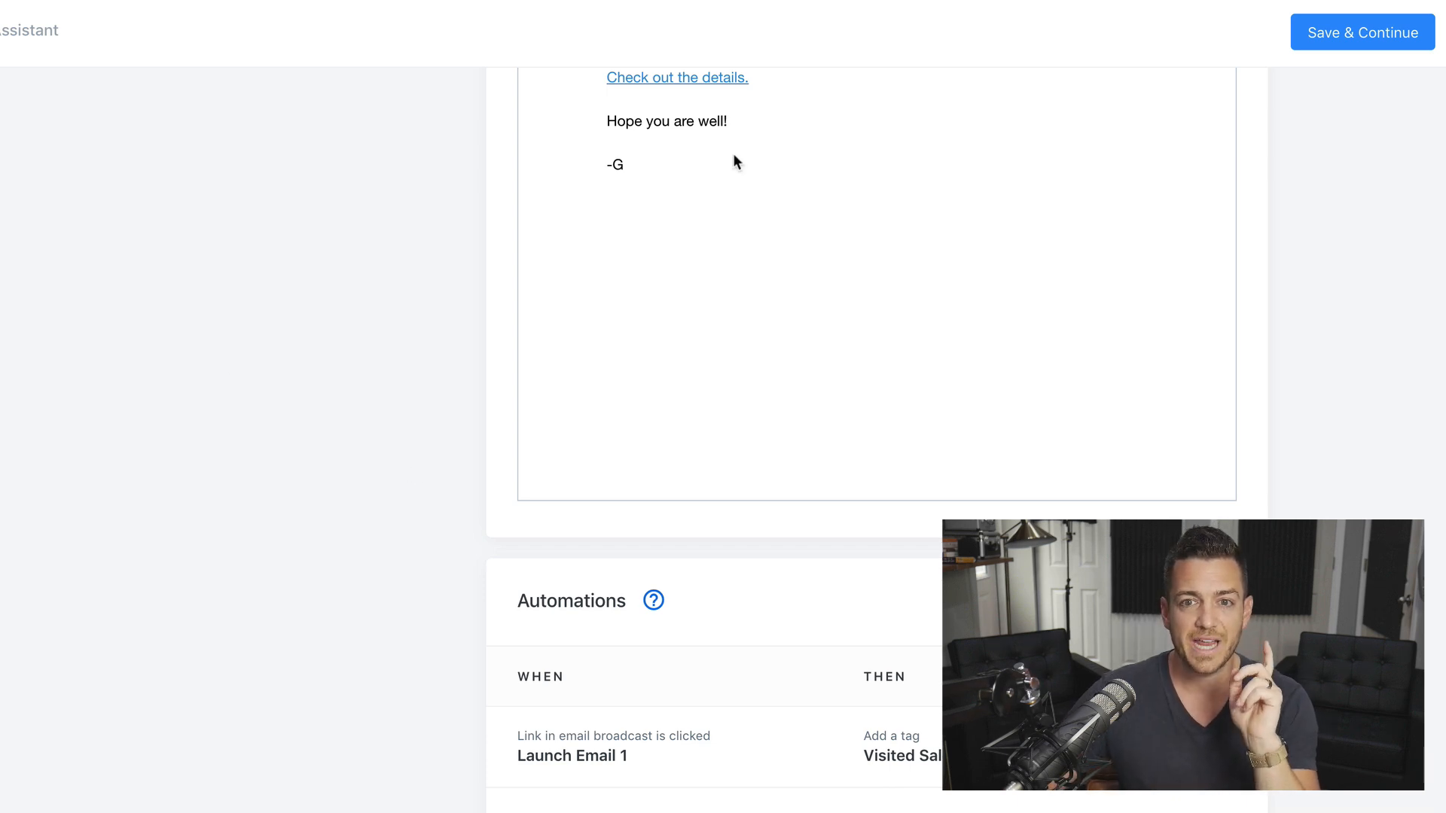
{"action": "left_click", "coordinate": [1321, 41]}
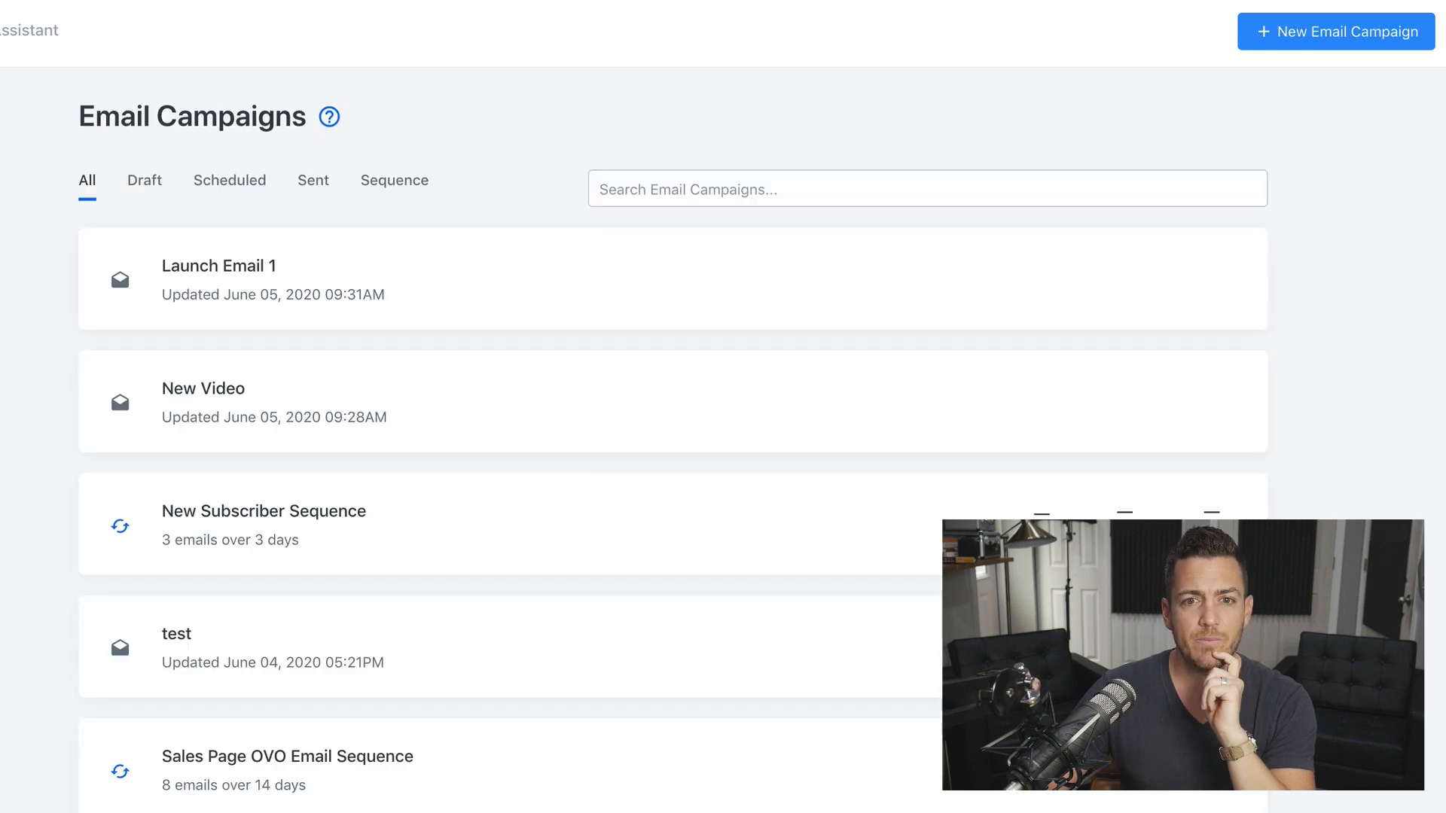
Create a new email broadcast titled "Payment Plan" with the classic editor
{"action": "left_click", "coordinate": [1367, 20]}
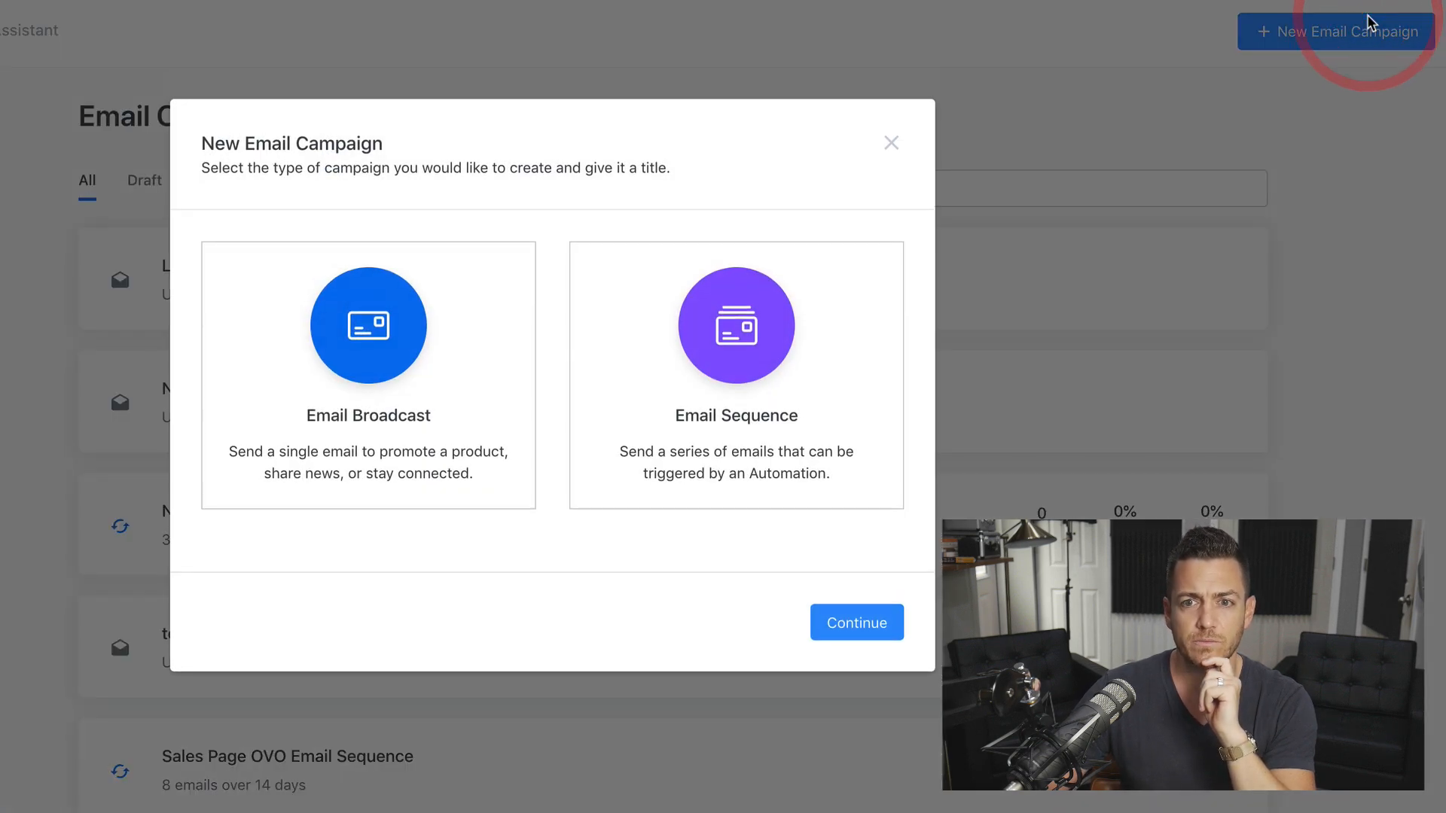
{"action": "left_click", "coordinate": [410, 316]}
{"action": "left_click", "coordinate": [847, 623]}
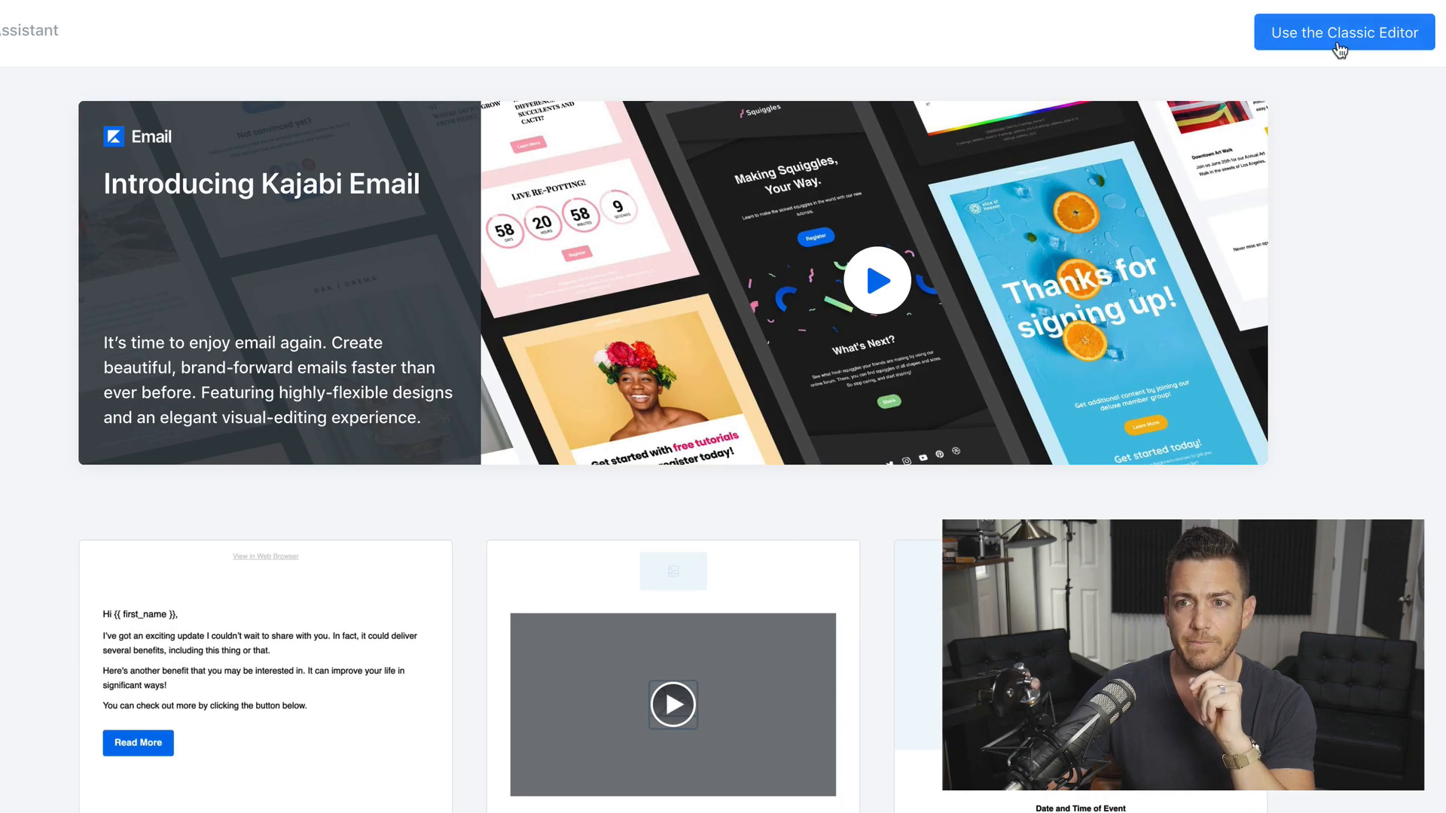
{"action": "left_click", "coordinate": [1337, 43]}
{"action": "left_click", "coordinate": [538, 281]}
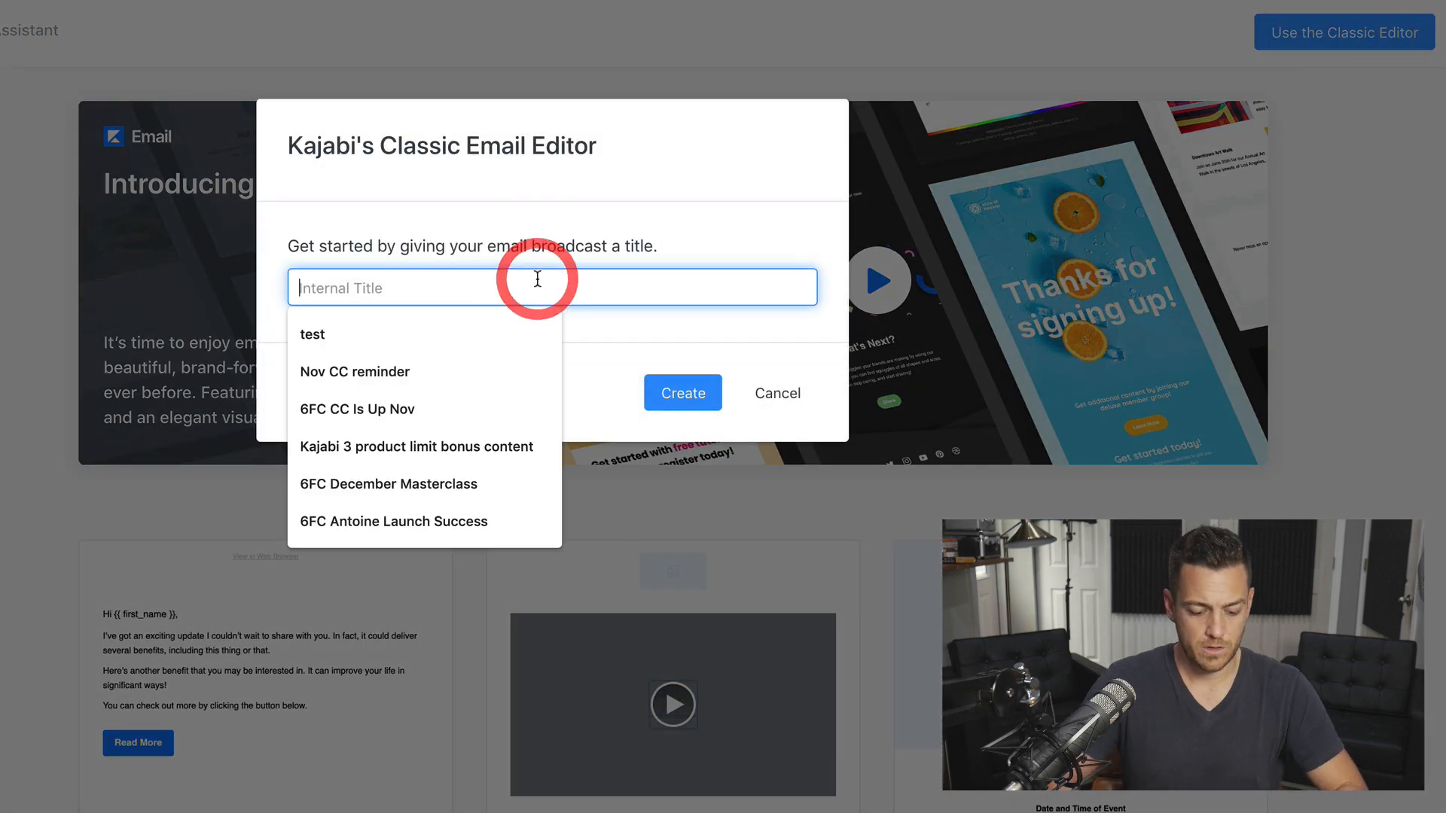
{"action": "type", "text": "Pam"}
{"action": "key", "text": "BackSpace"}
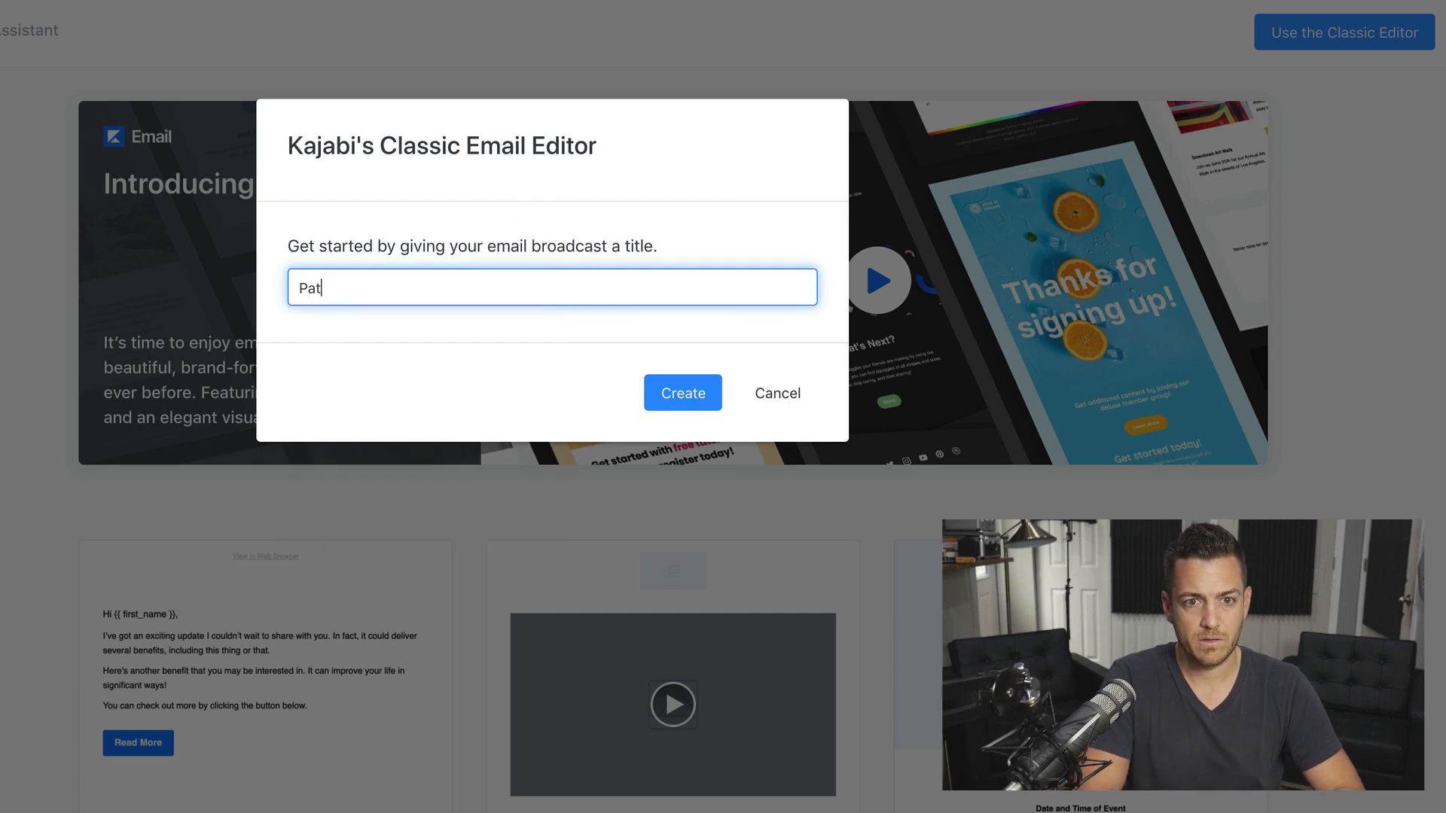
{"action": "type", "text": "yment Plan"}
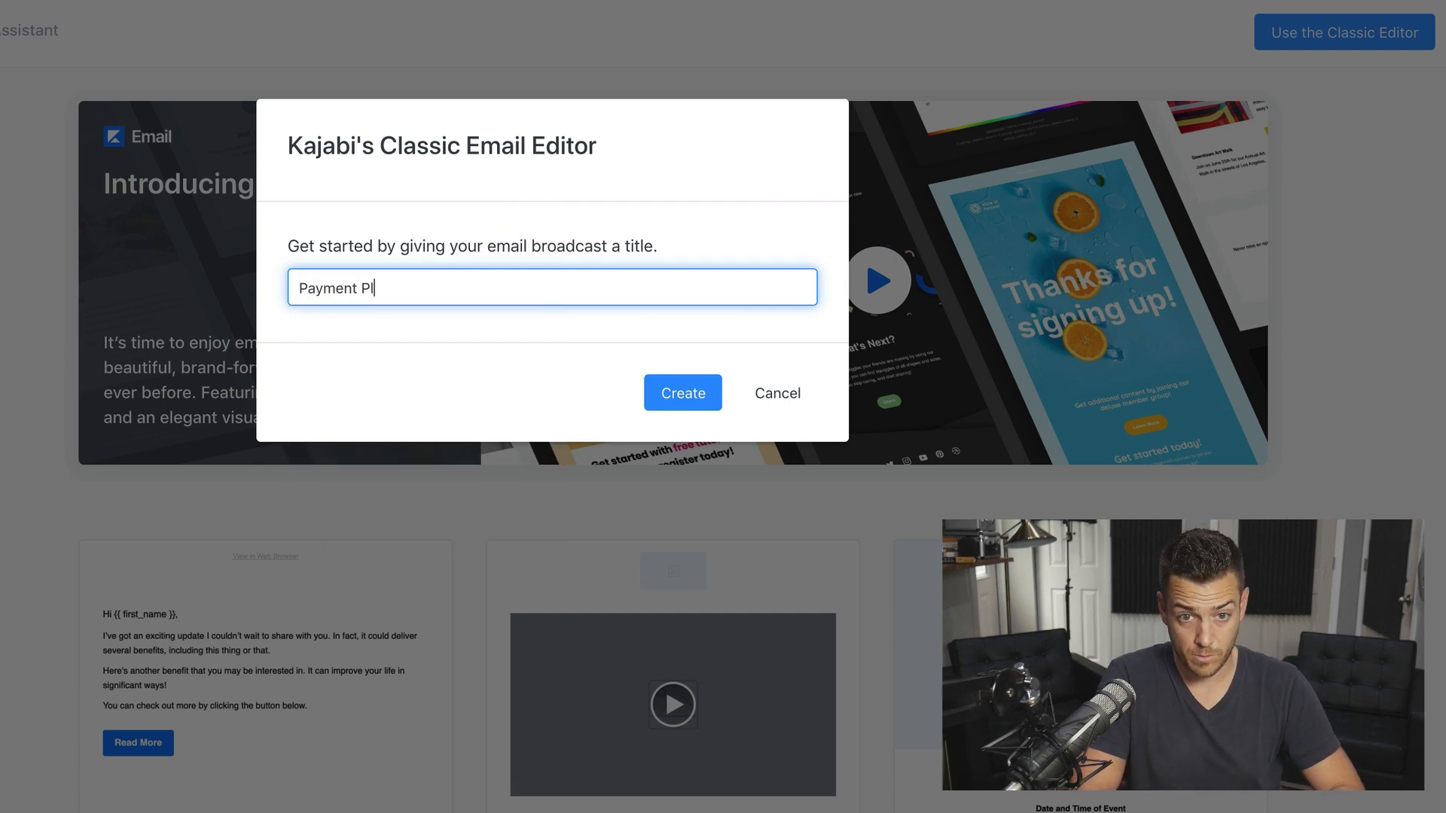
{"action": "left_click", "coordinate": [685, 399]}
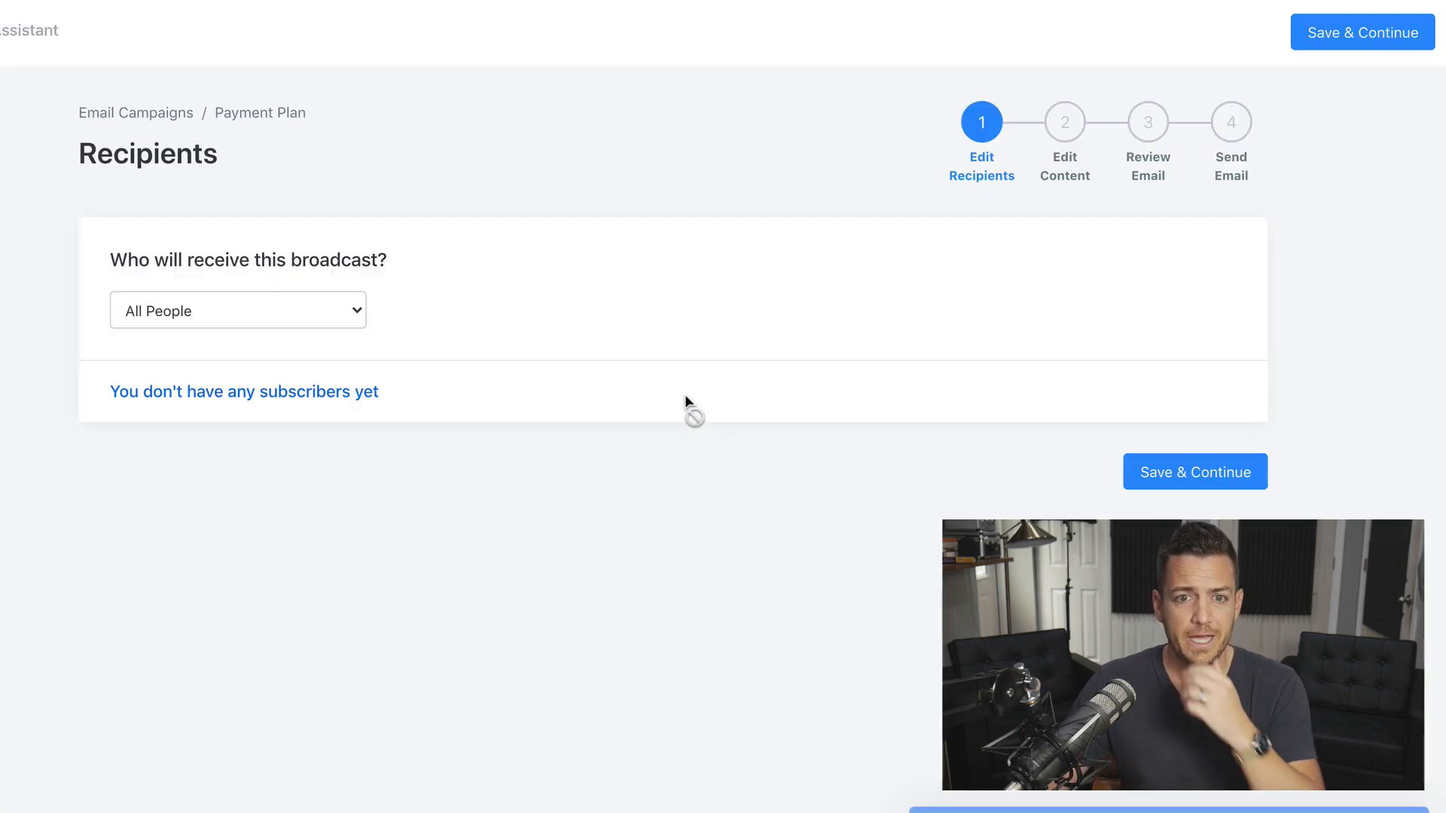
Limit the Payment Plan broadcast's recipients to a custom segment of people who have the tag "Visited Sales Page"
{"action": "left_click", "coordinate": [333, 307]}
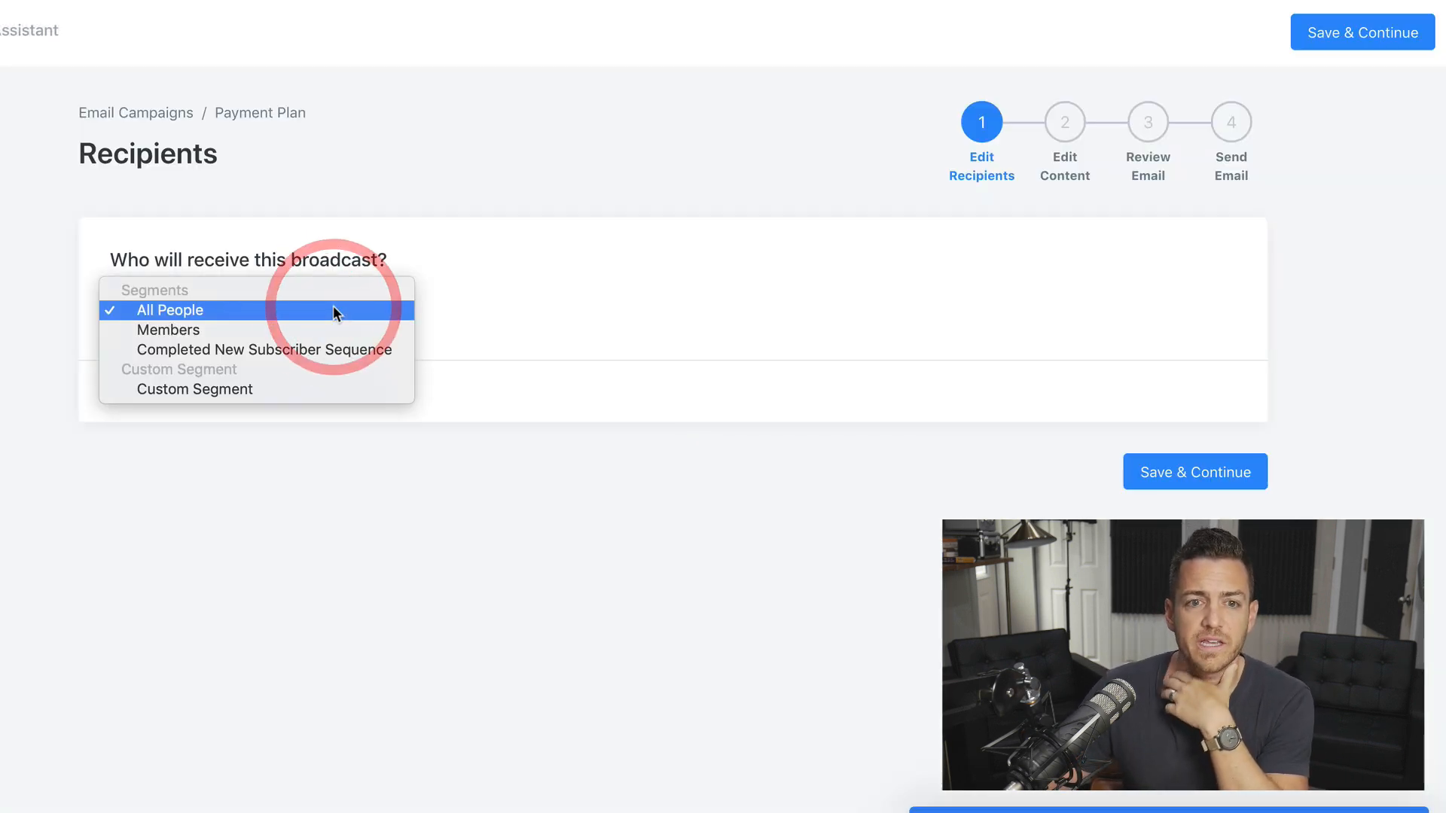
{"action": "left_click", "coordinate": [316, 385]}
{"action": "left_click", "coordinate": [628, 320]}
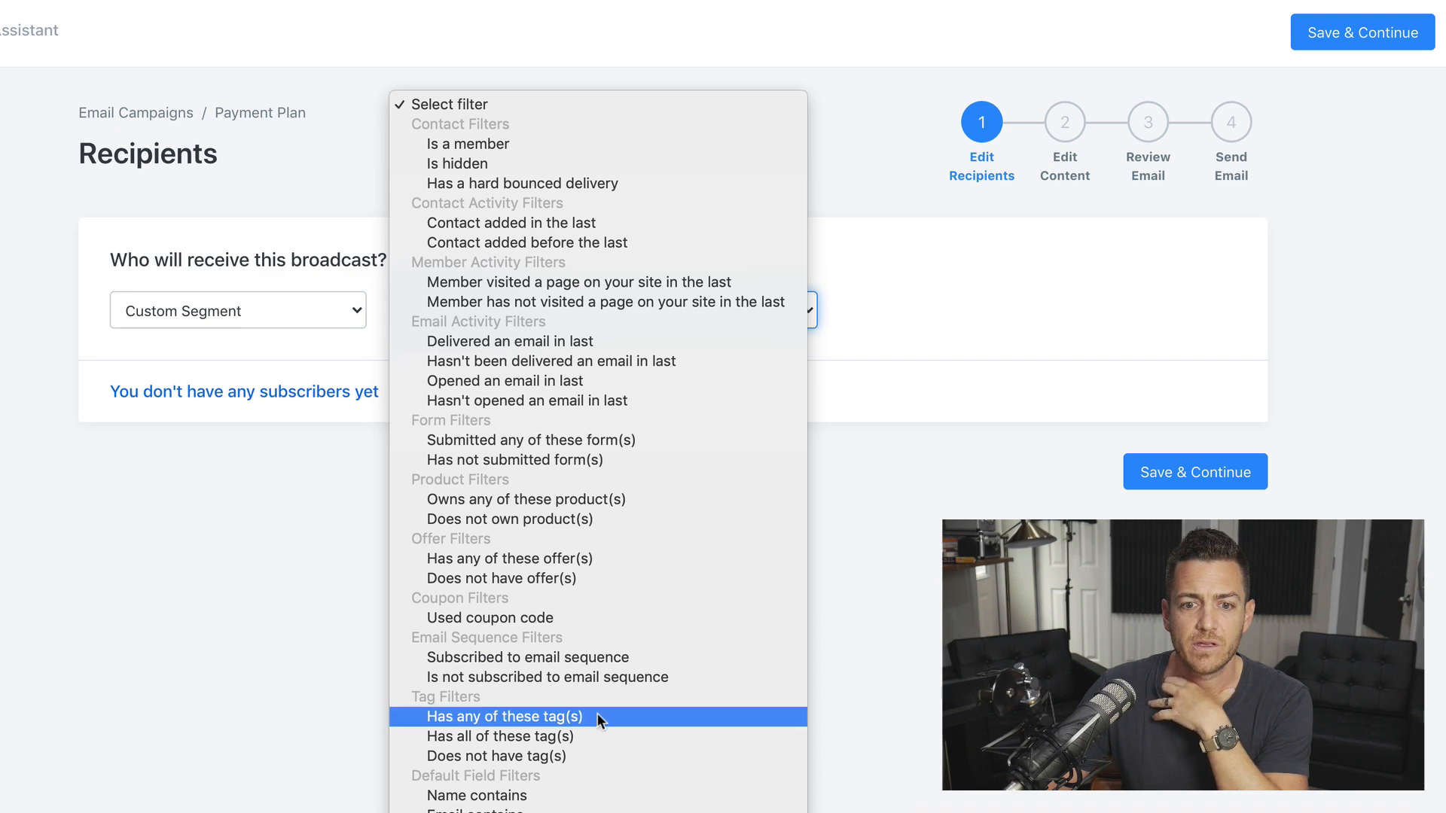
{"action": "left_click", "coordinate": [598, 716]}
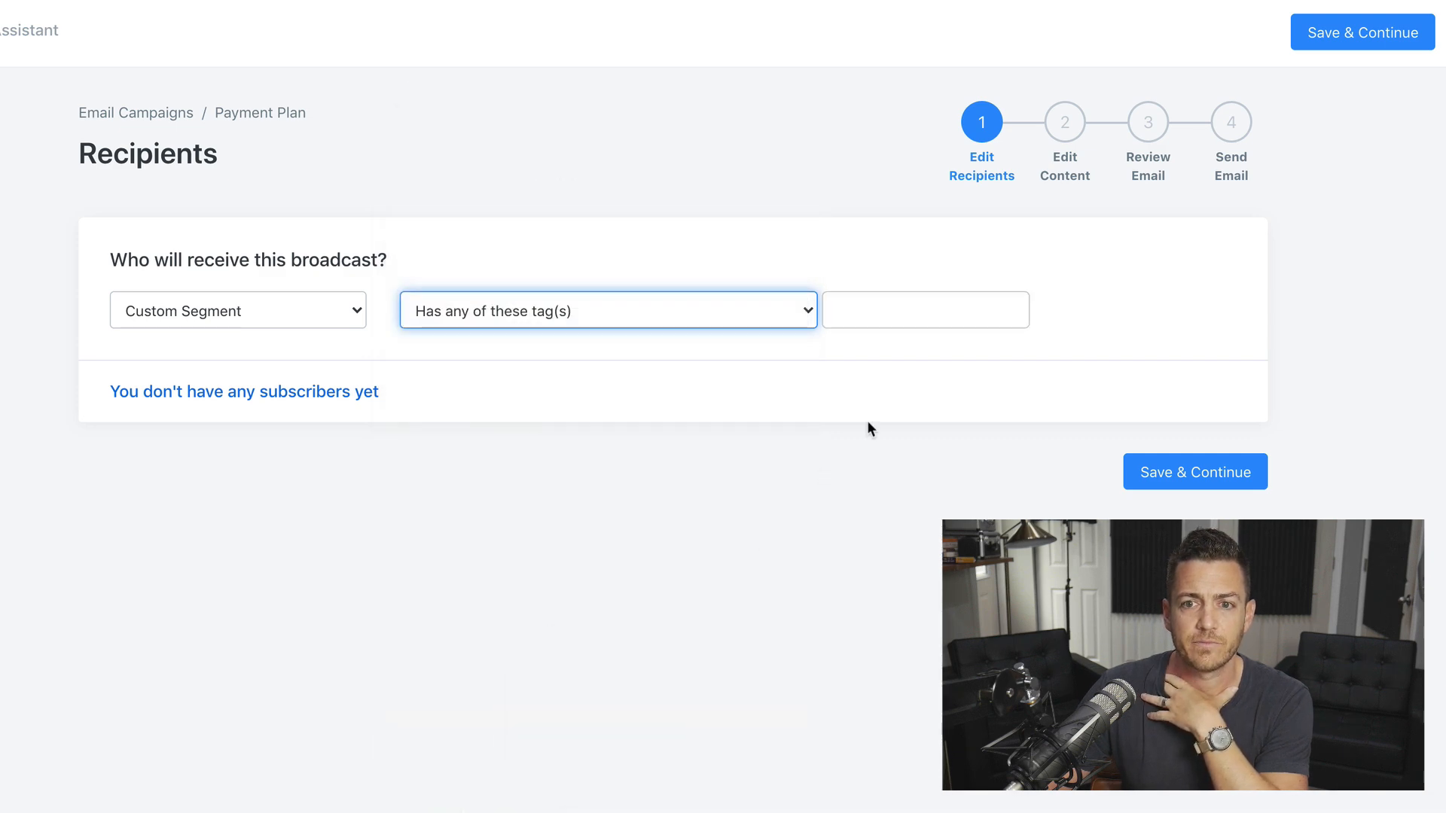
{"action": "left_click", "coordinate": [914, 325]}
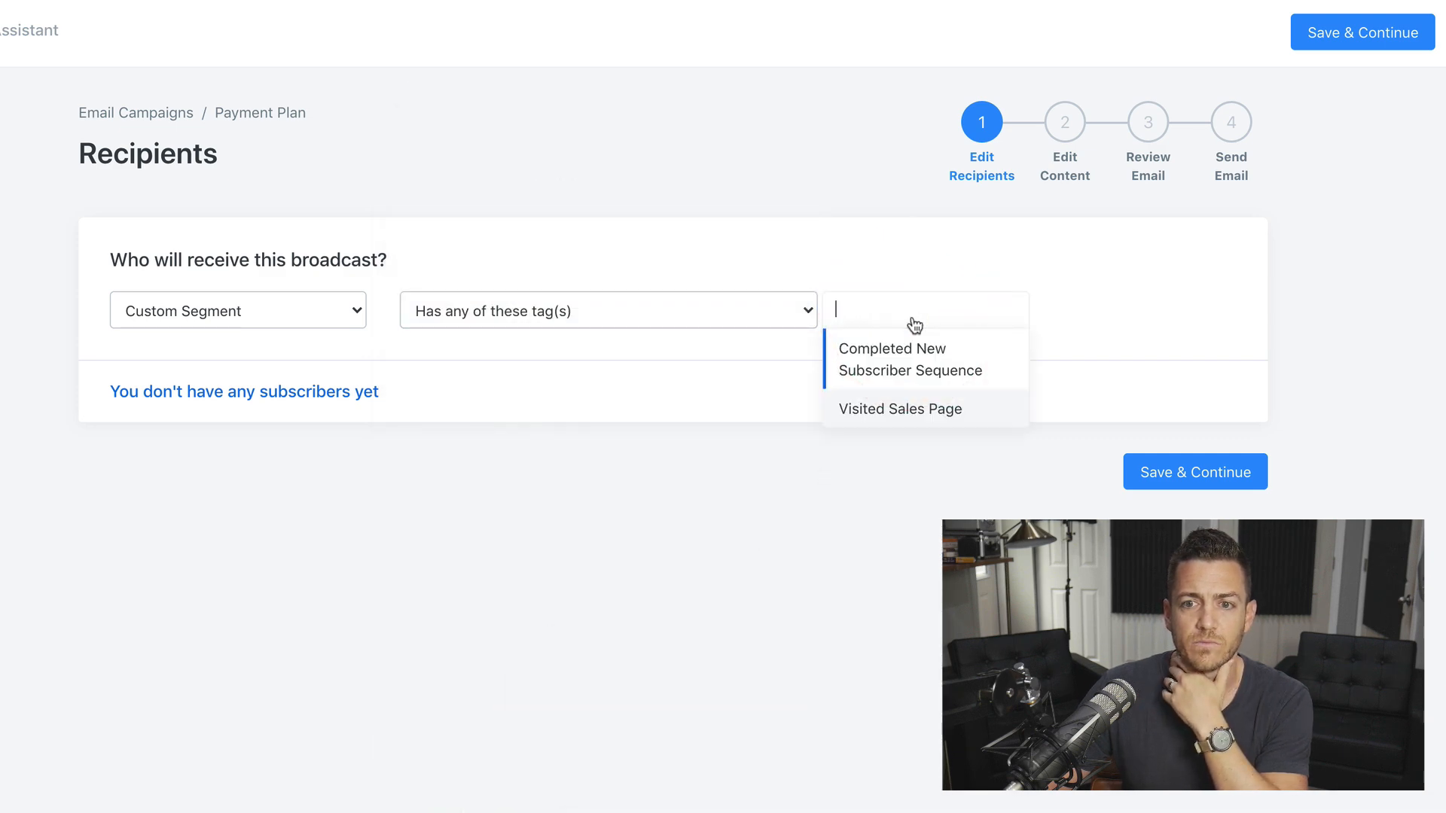
{"action": "left_click", "coordinate": [911, 412]}
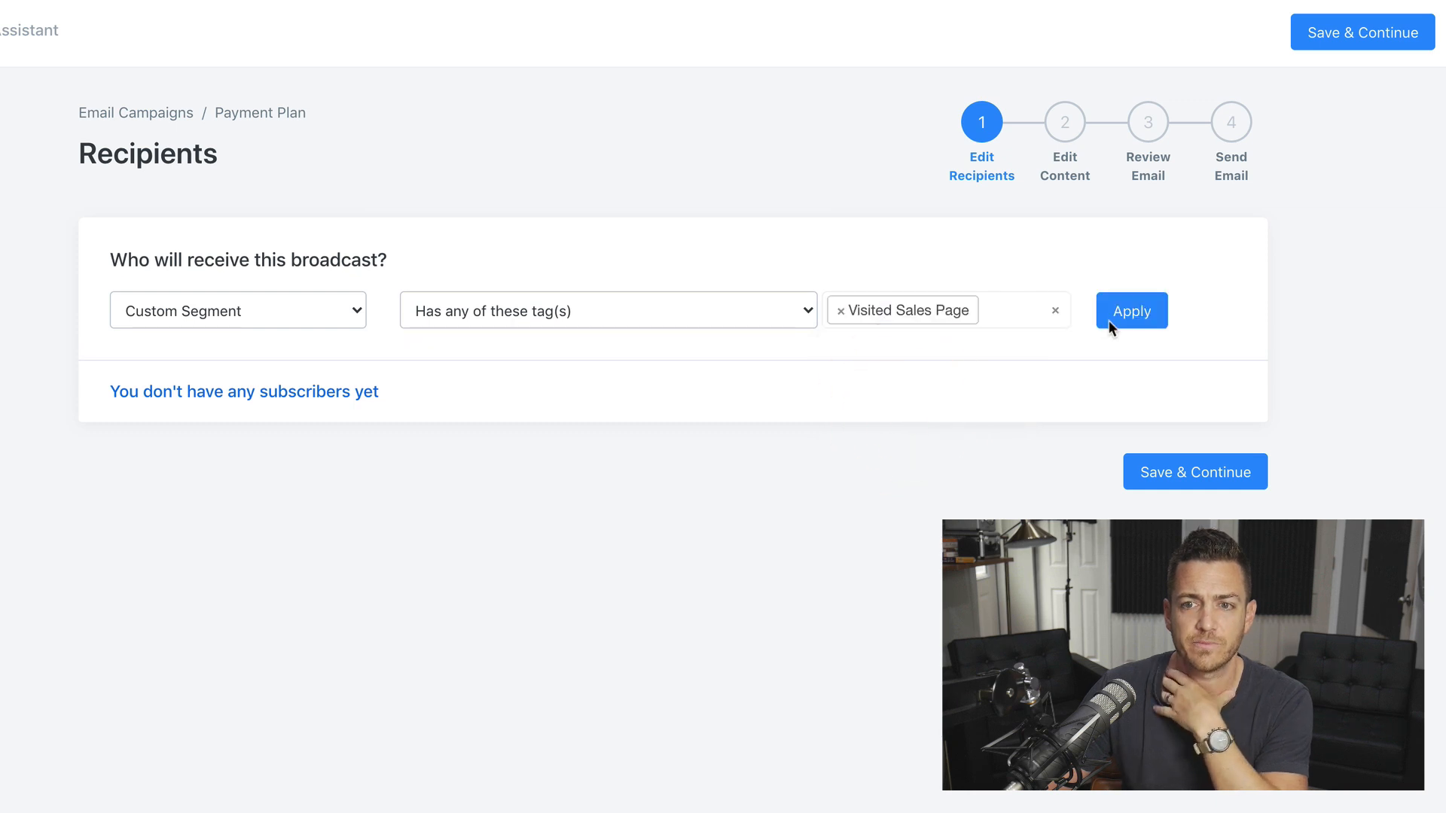
{"action": "left_click", "coordinate": [1137, 314]}
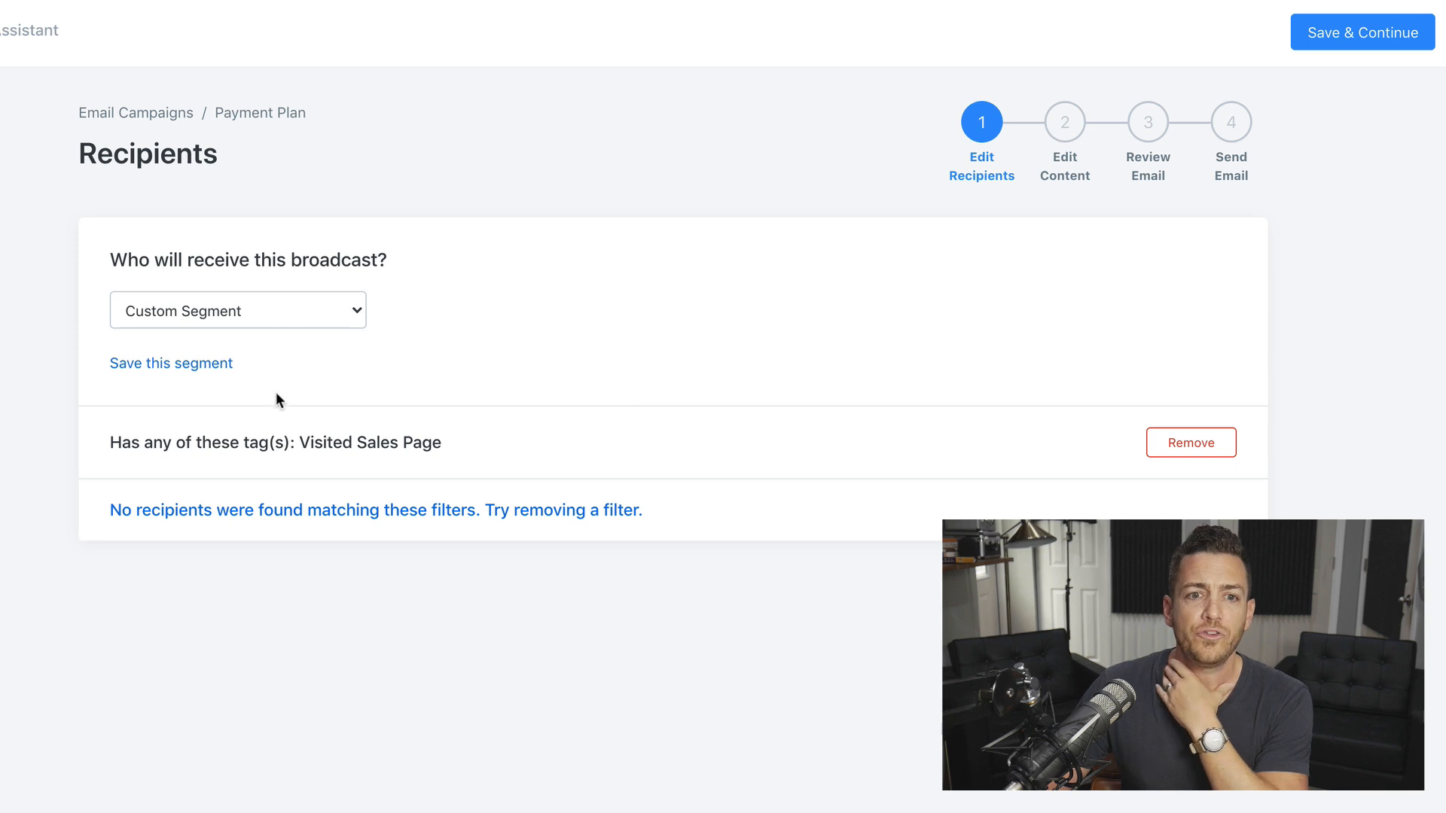
Add a second recipient filter to the Payment Plan broadcast for people who do not own the product My First Mini Course
{"action": "left_click", "coordinate": [332, 312]}
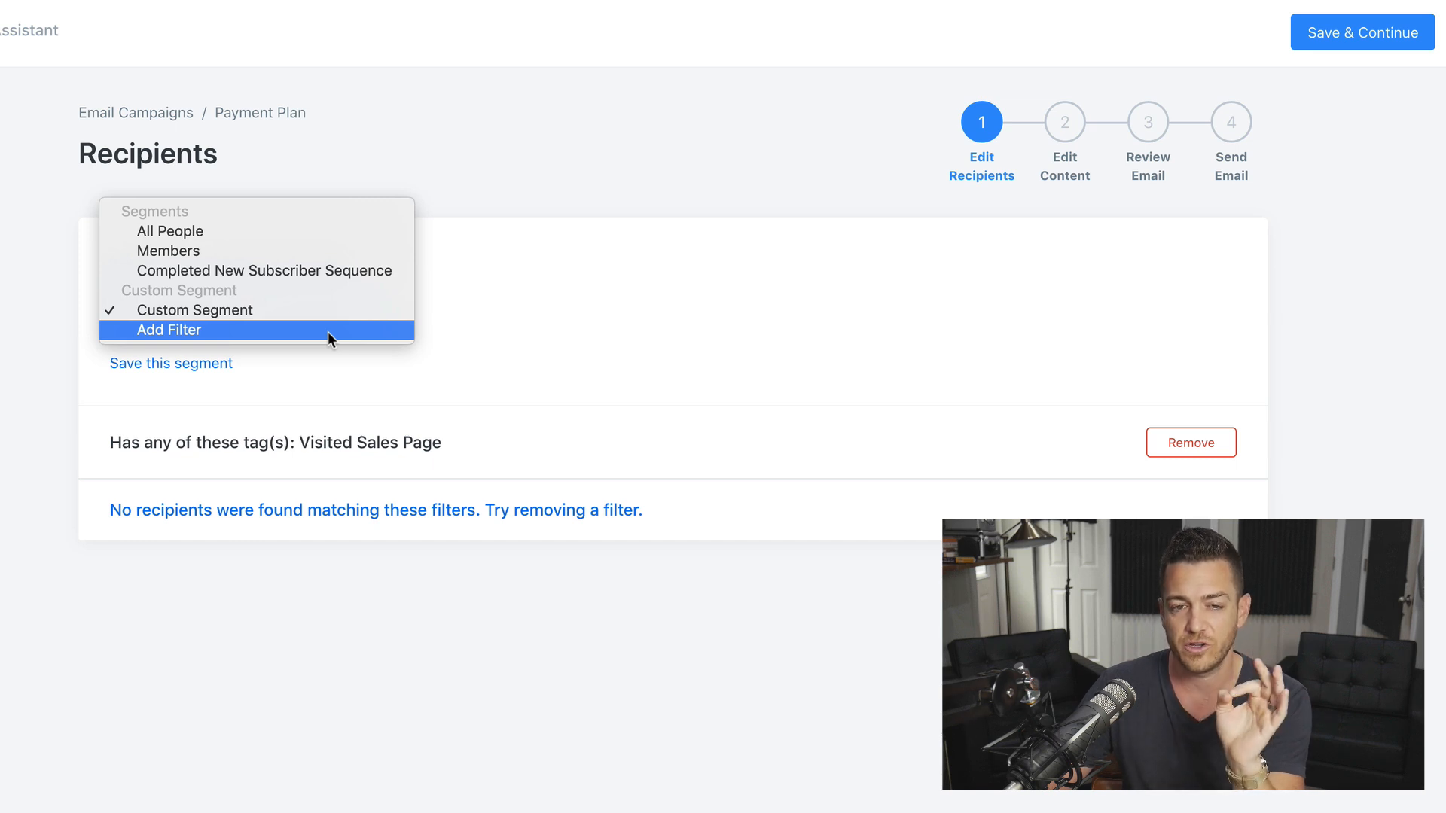
{"action": "left_click", "coordinate": [328, 332]}
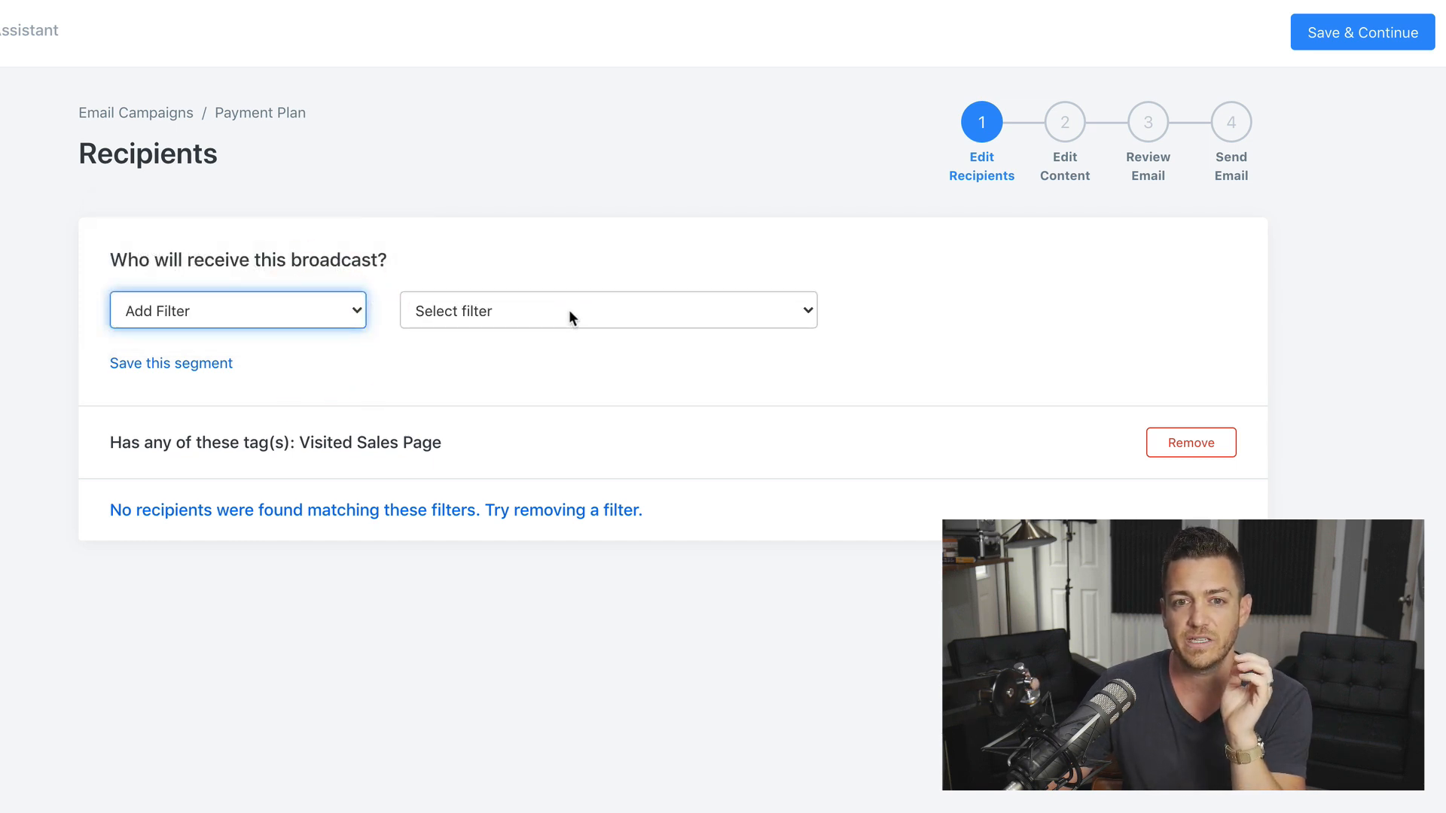
{"action": "left_click", "coordinate": [568, 310]}
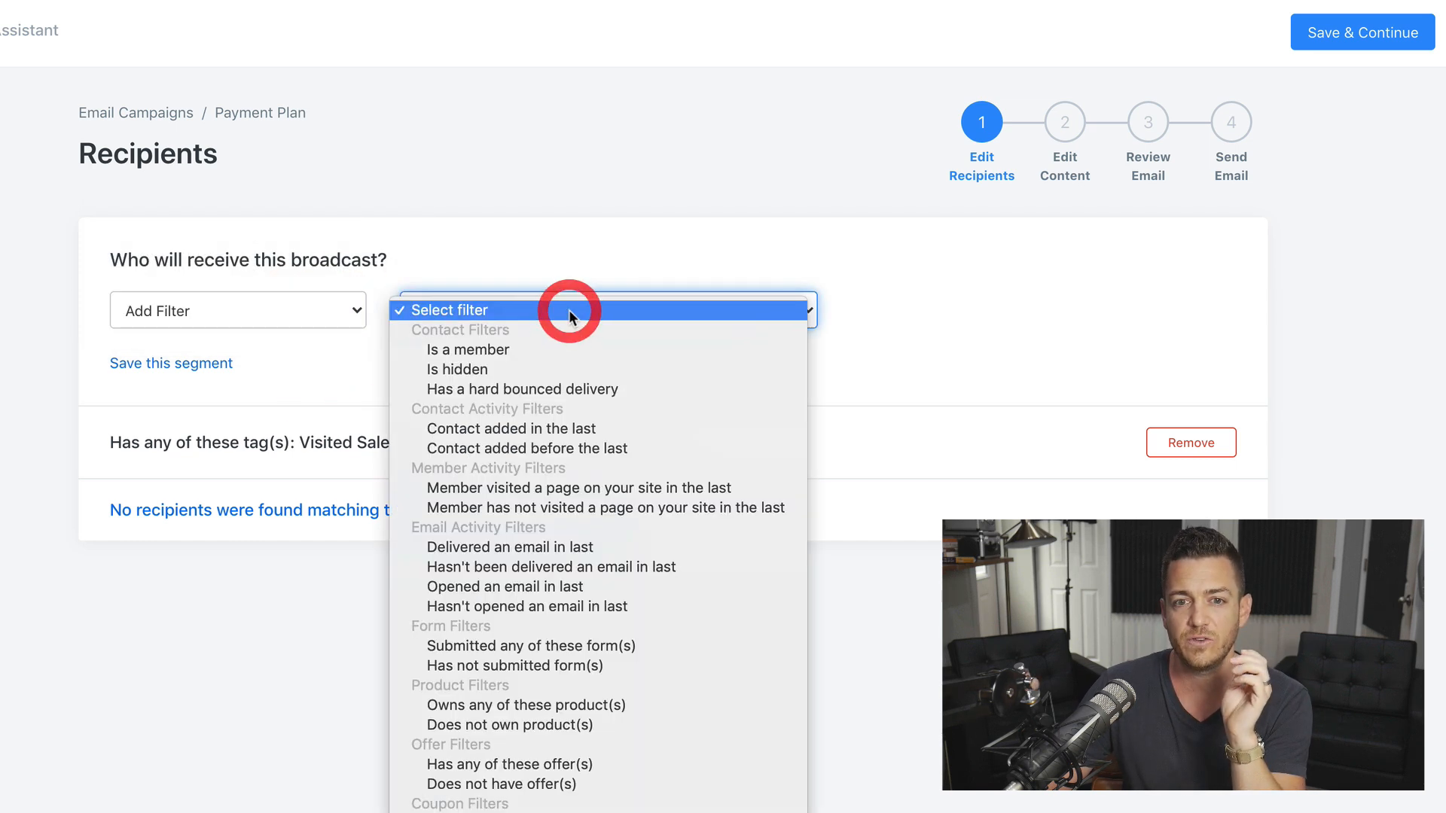
{"action": "left_click", "coordinate": [590, 724]}
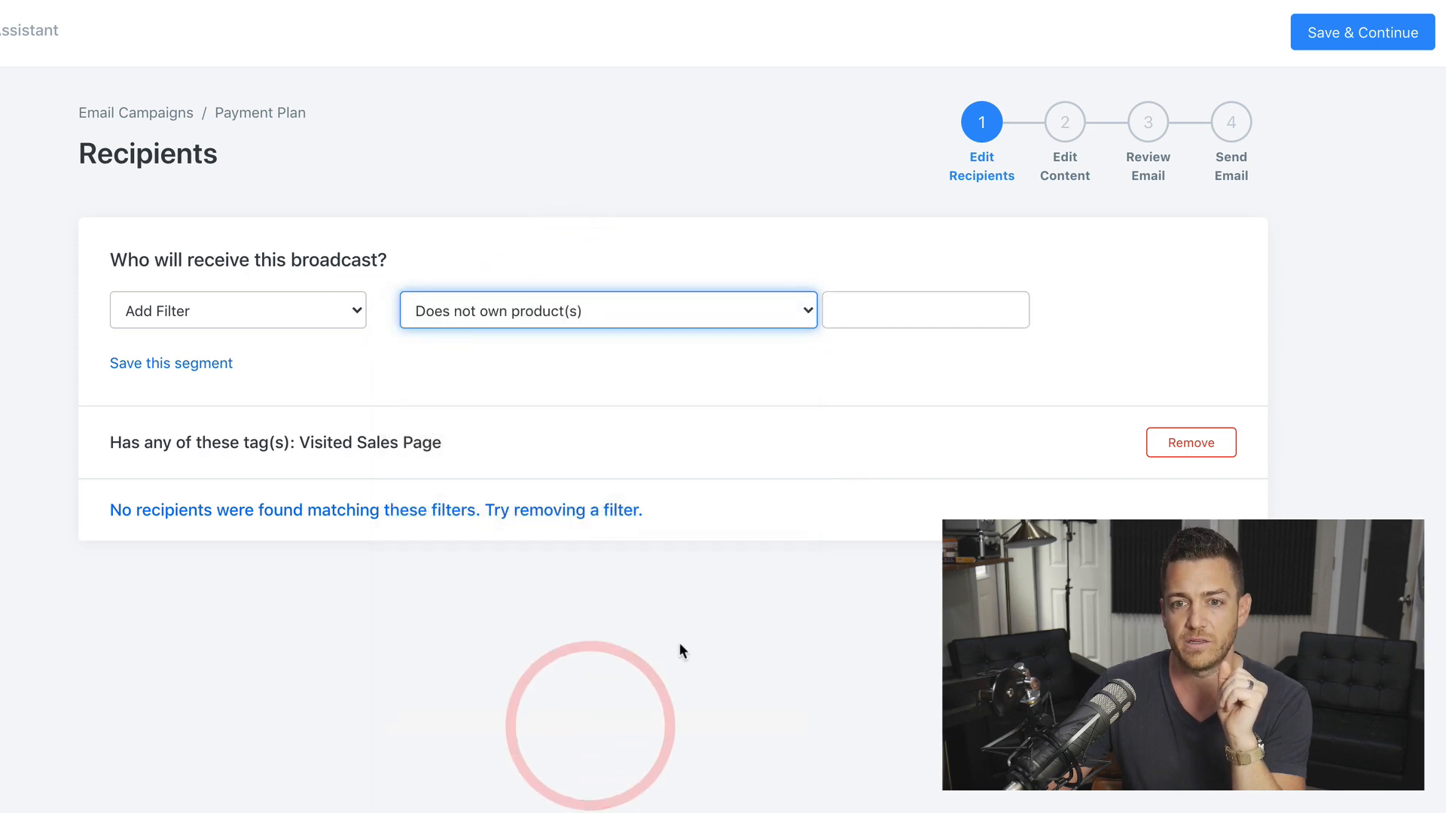
{"action": "left_click", "coordinate": [937, 309]}
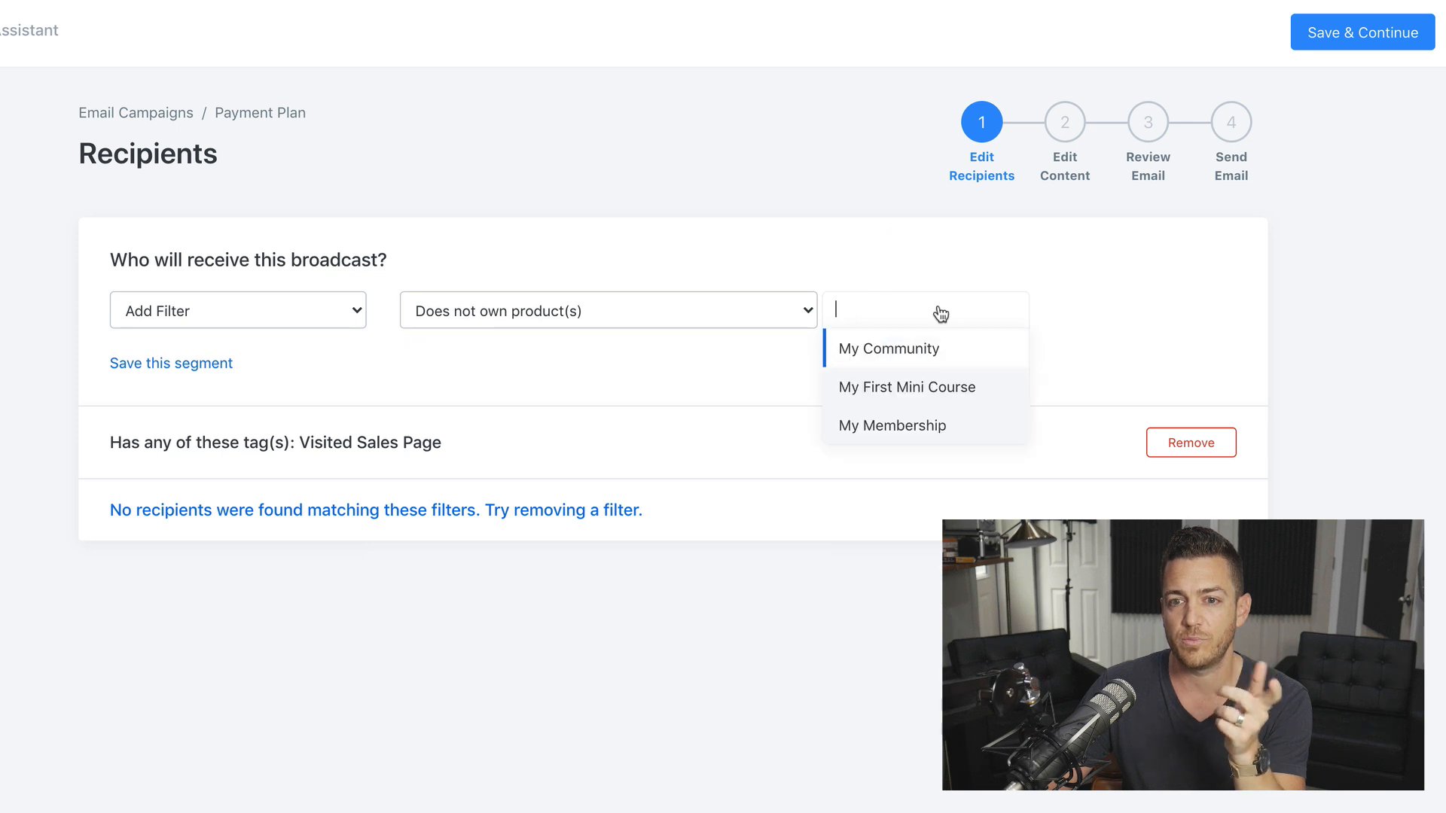
{"action": "left_click", "coordinate": [935, 397]}
{"action": "left_click", "coordinate": [1146, 311]}
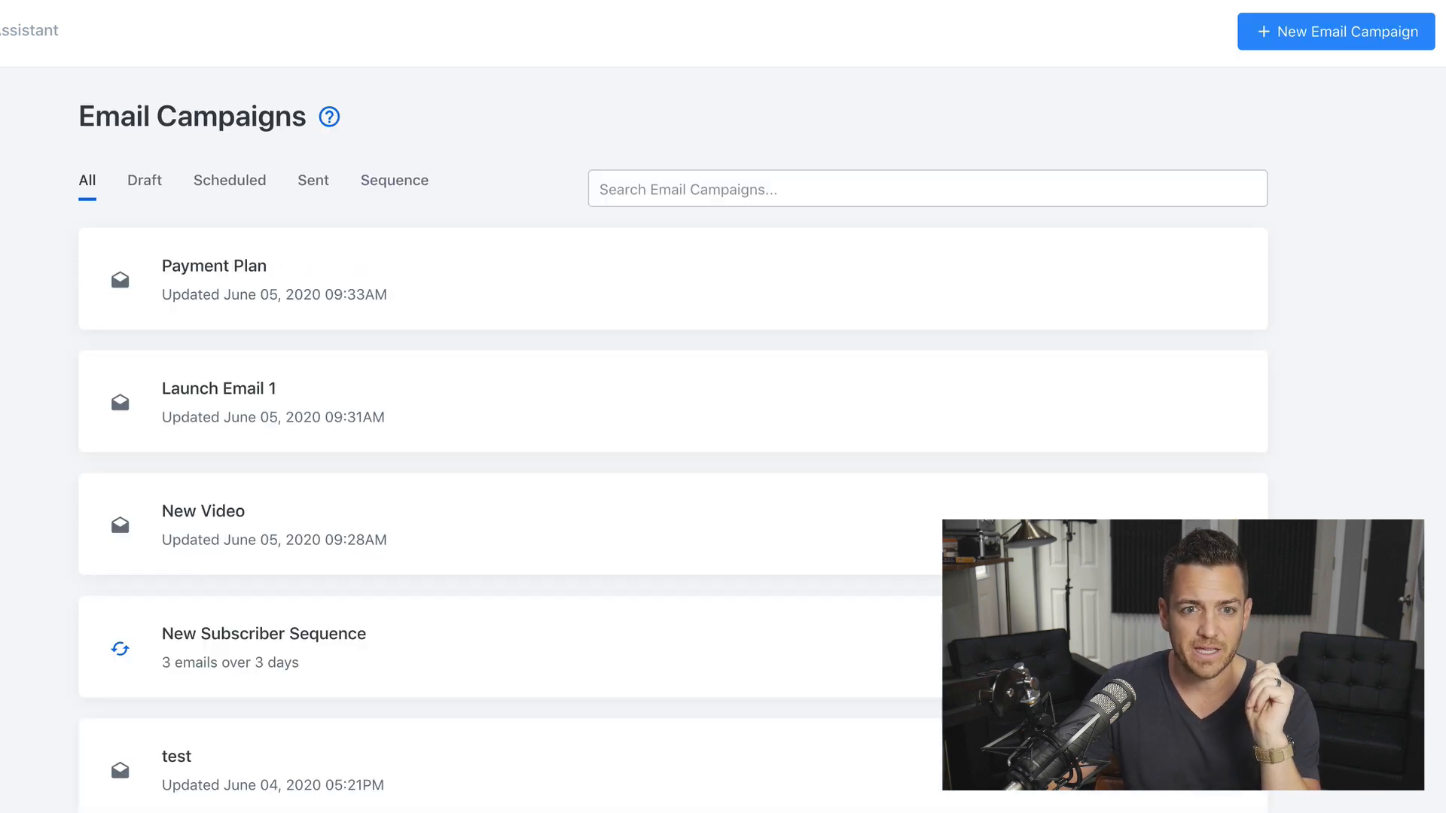
Create a new email sequence titled "Extra Offer after Mini Course"
{"action": "left_click", "coordinate": [1353, 43]}
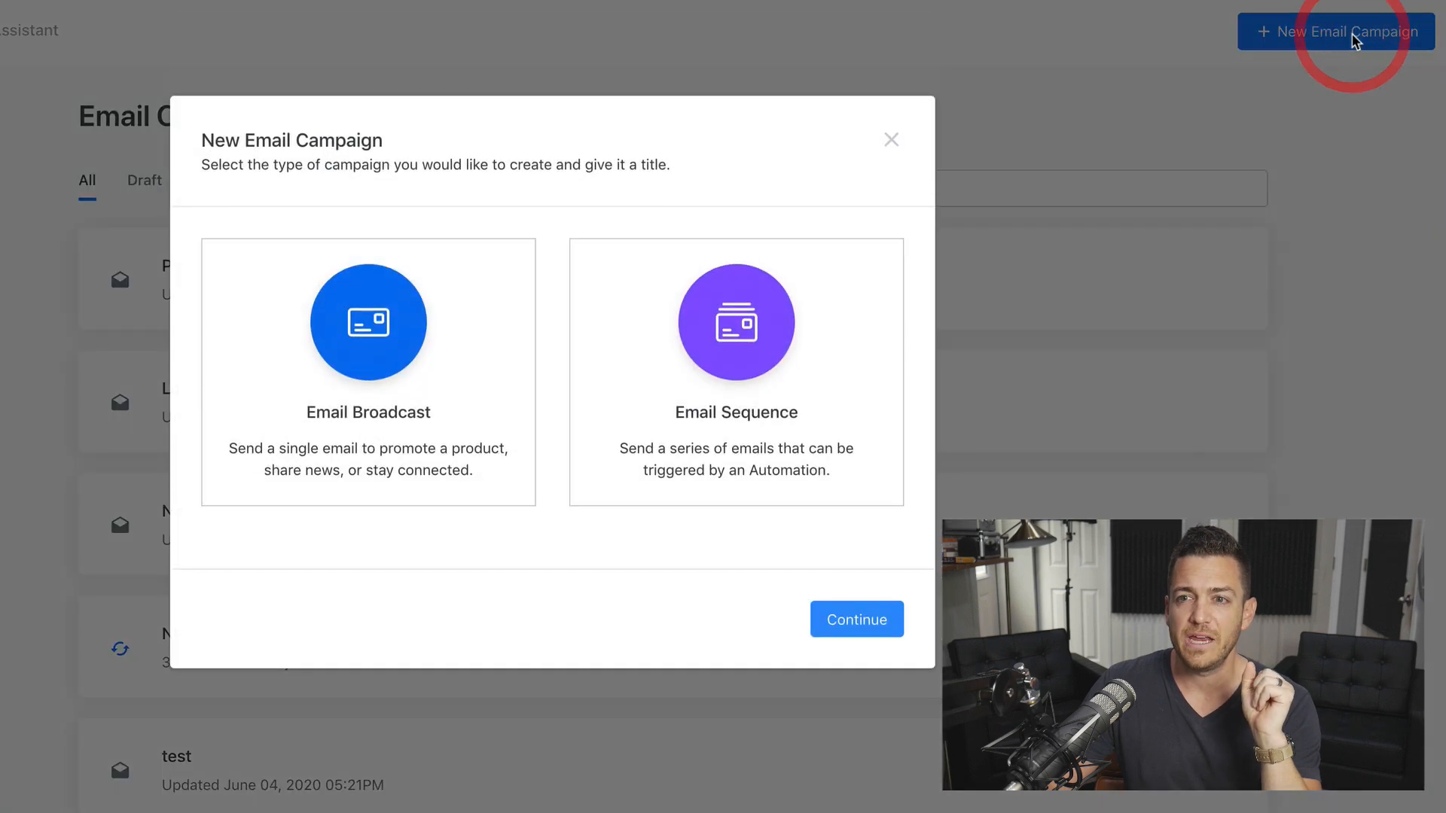
{"action": "left_click", "coordinate": [646, 364]}
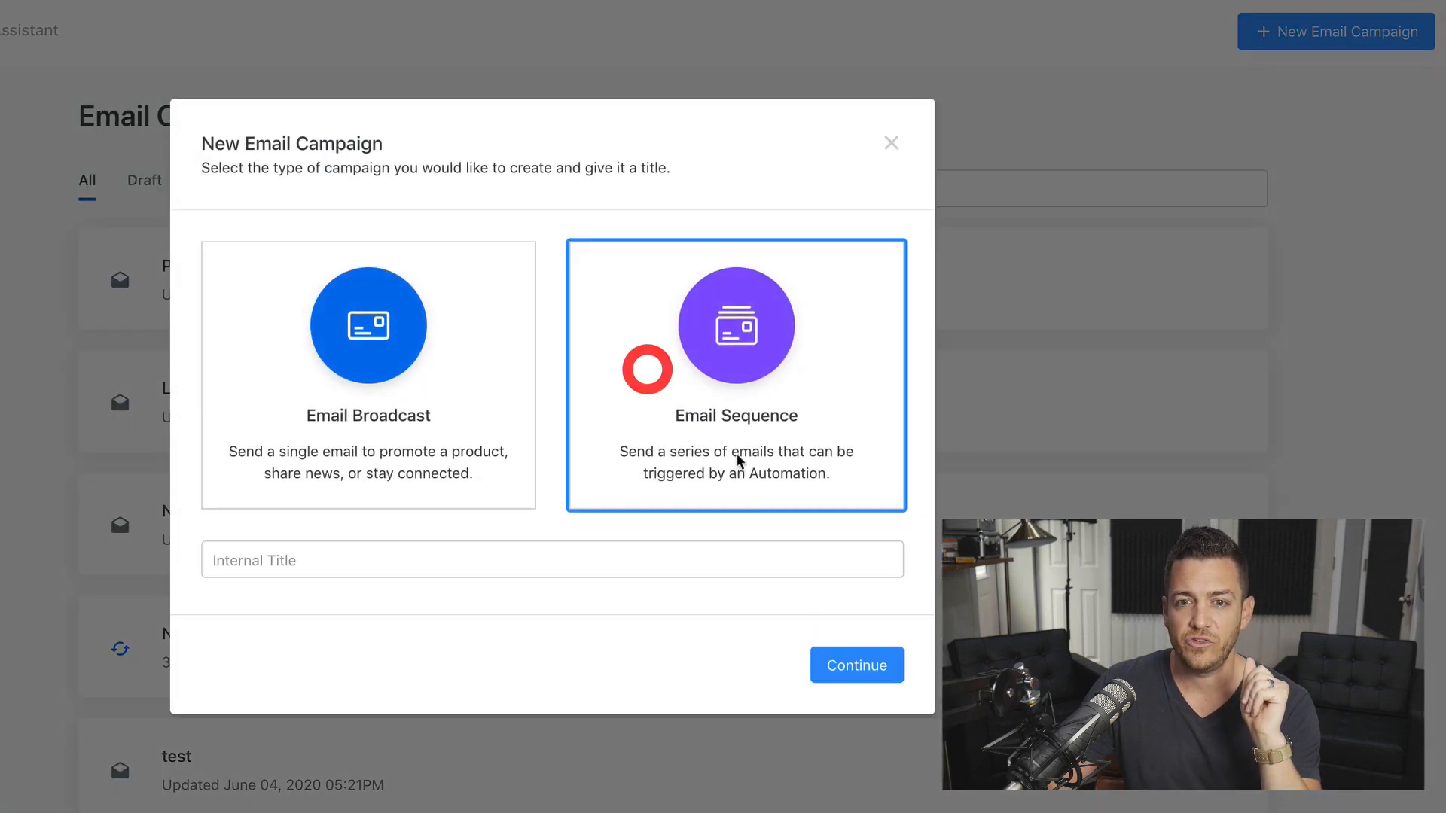
{"action": "left_click", "coordinate": [675, 553]}
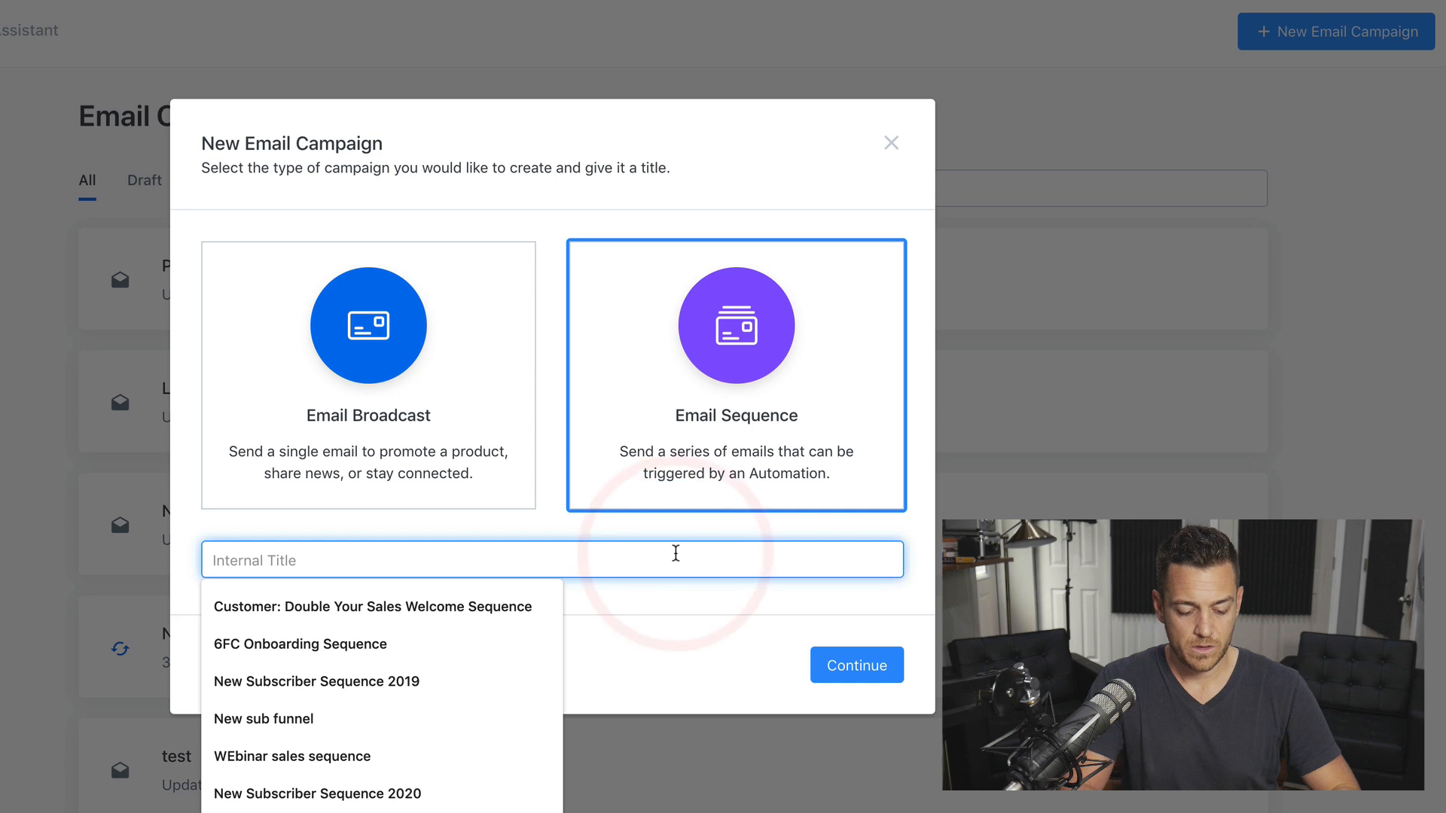
{"action": "type", "text": "E"}
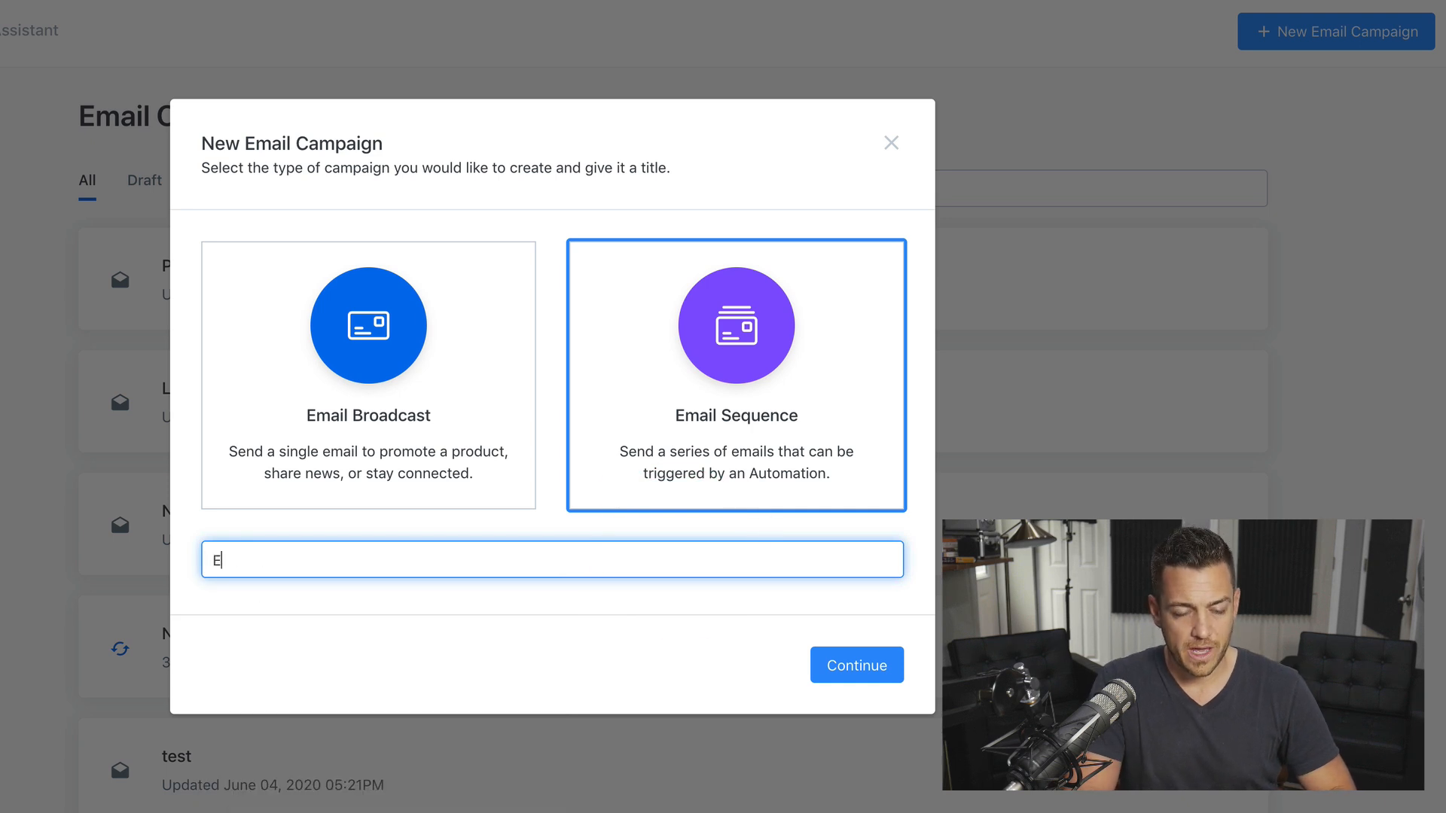
{"action": "type", "text": "xtra Offer"}
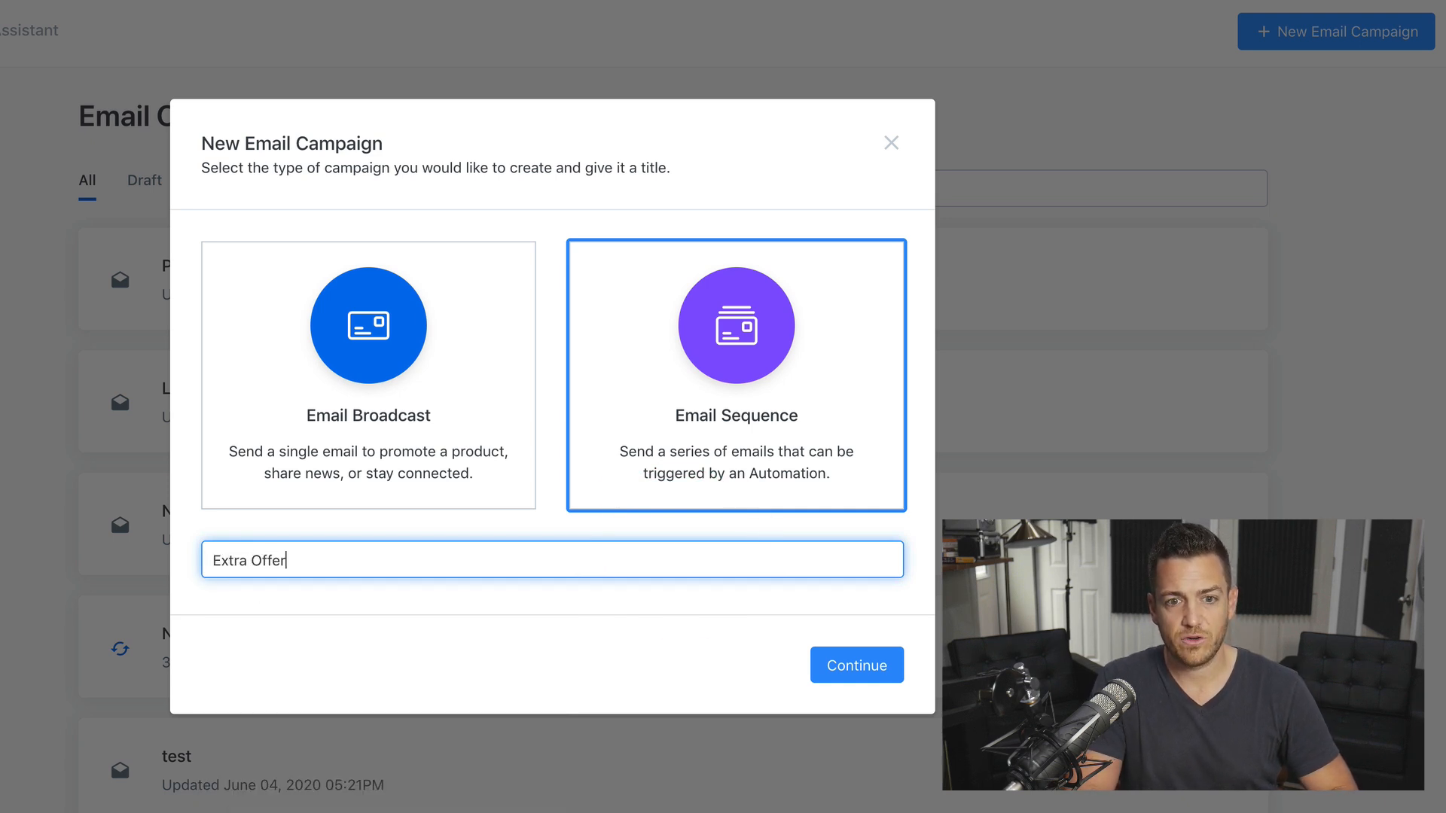
{"action": "type", "text": " after Mini Course"}
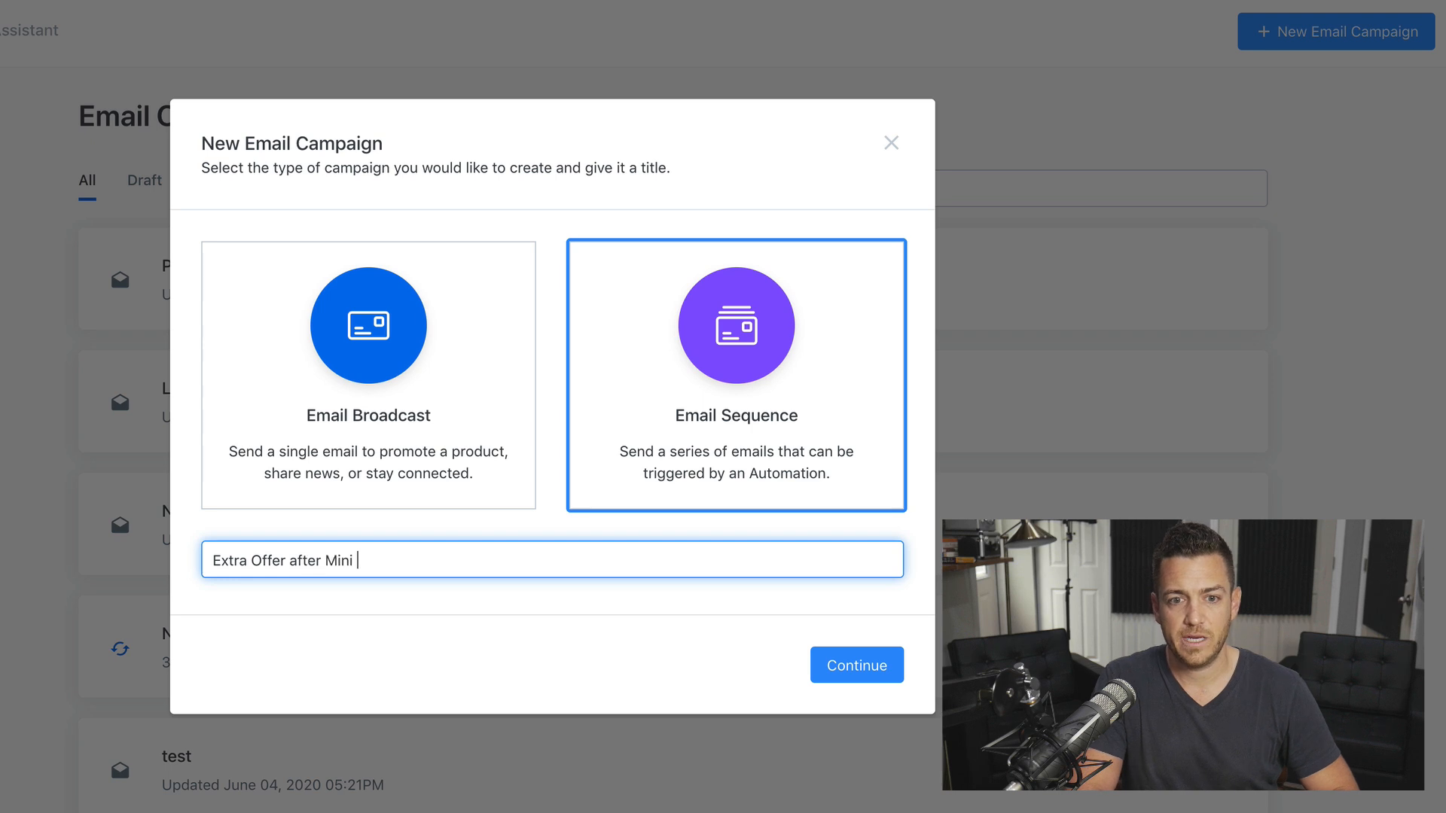
{"action": "left_click", "coordinate": [856, 665]}
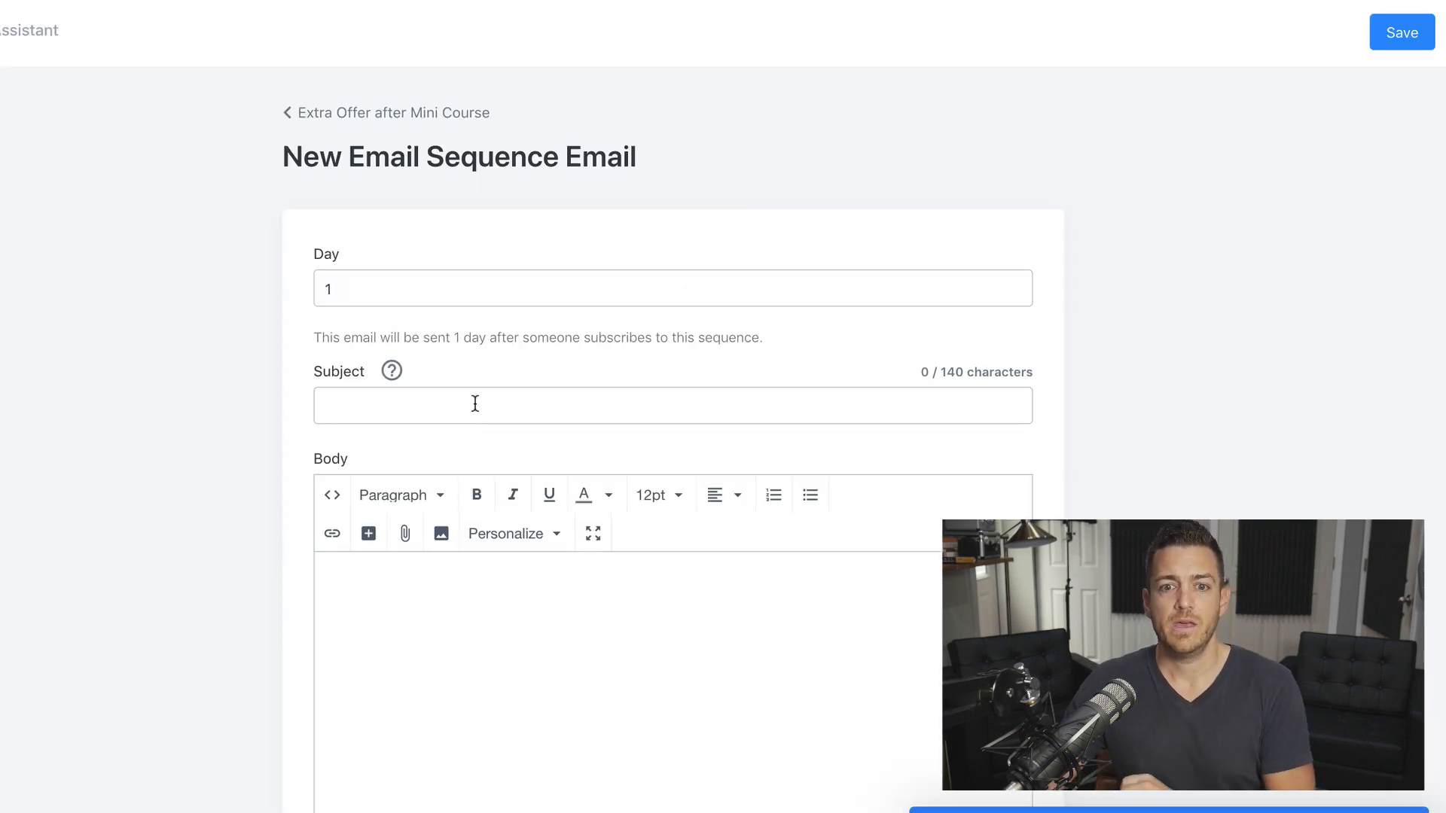
Give the sequence's first email the subject "My favorite body hack [bonus video]"
{"action": "left_click", "coordinate": [475, 403]}
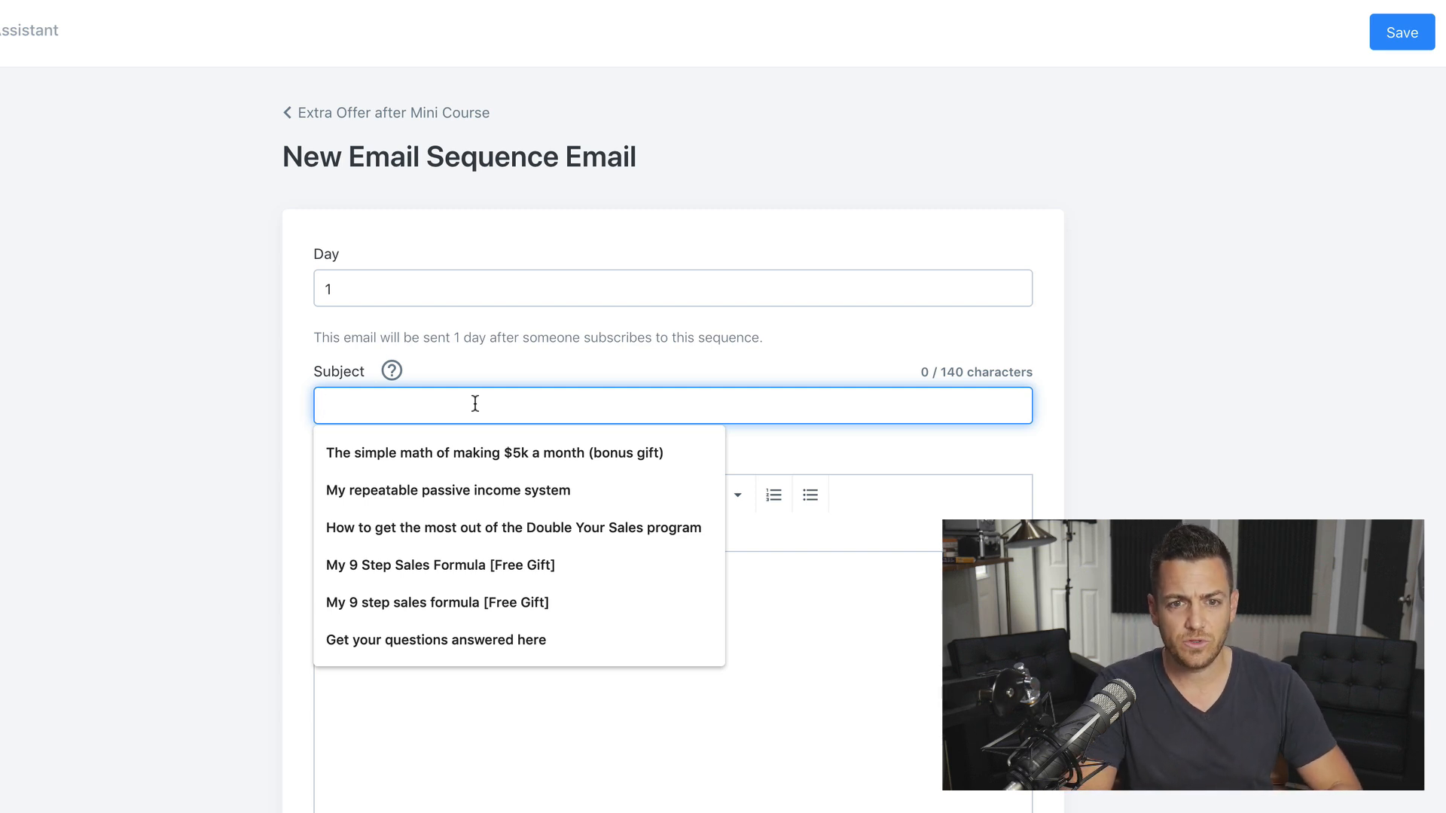
{"action": "type", "text": "My favorite body hack"}
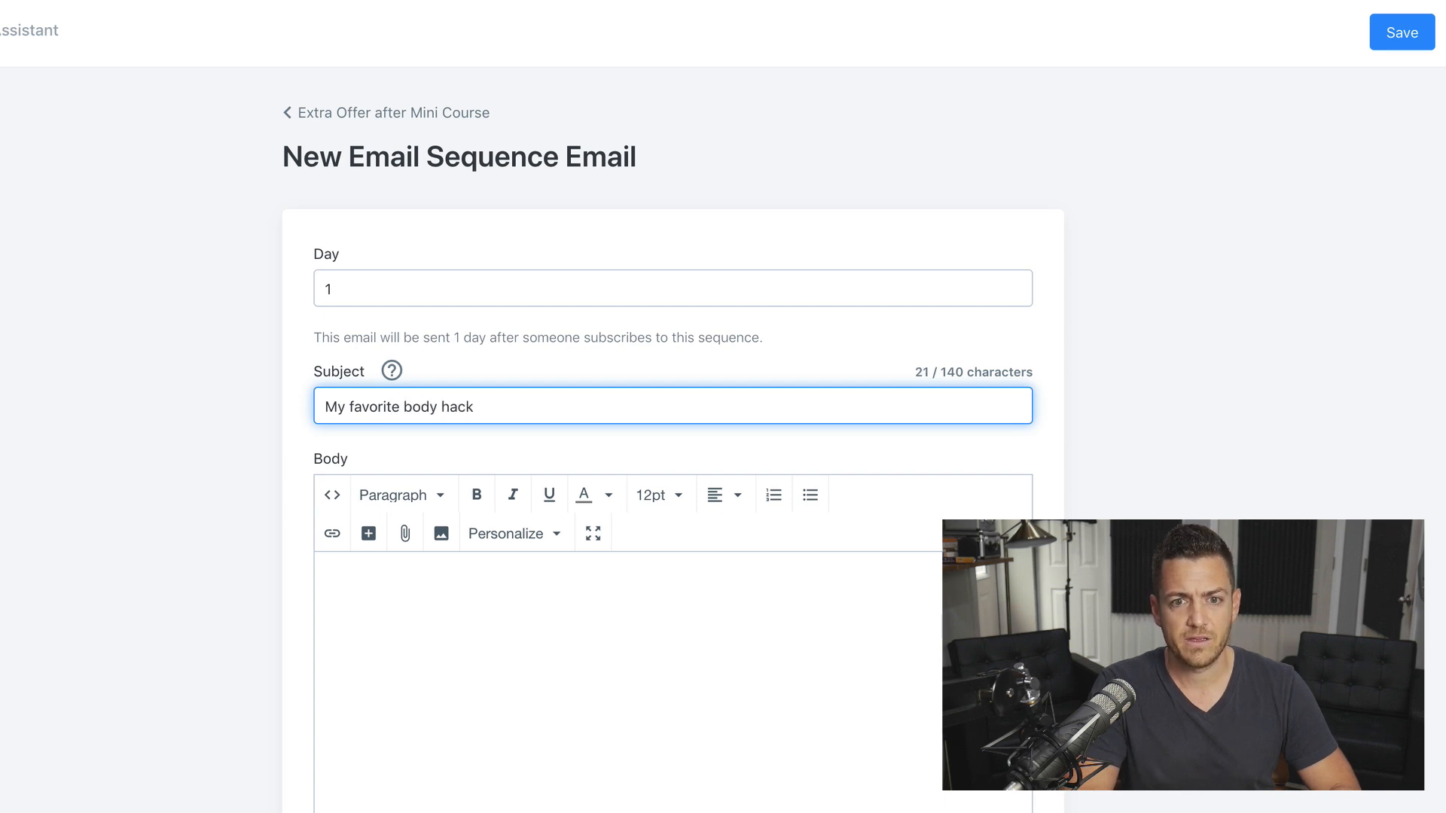
{"action": "type", "text": " ["}
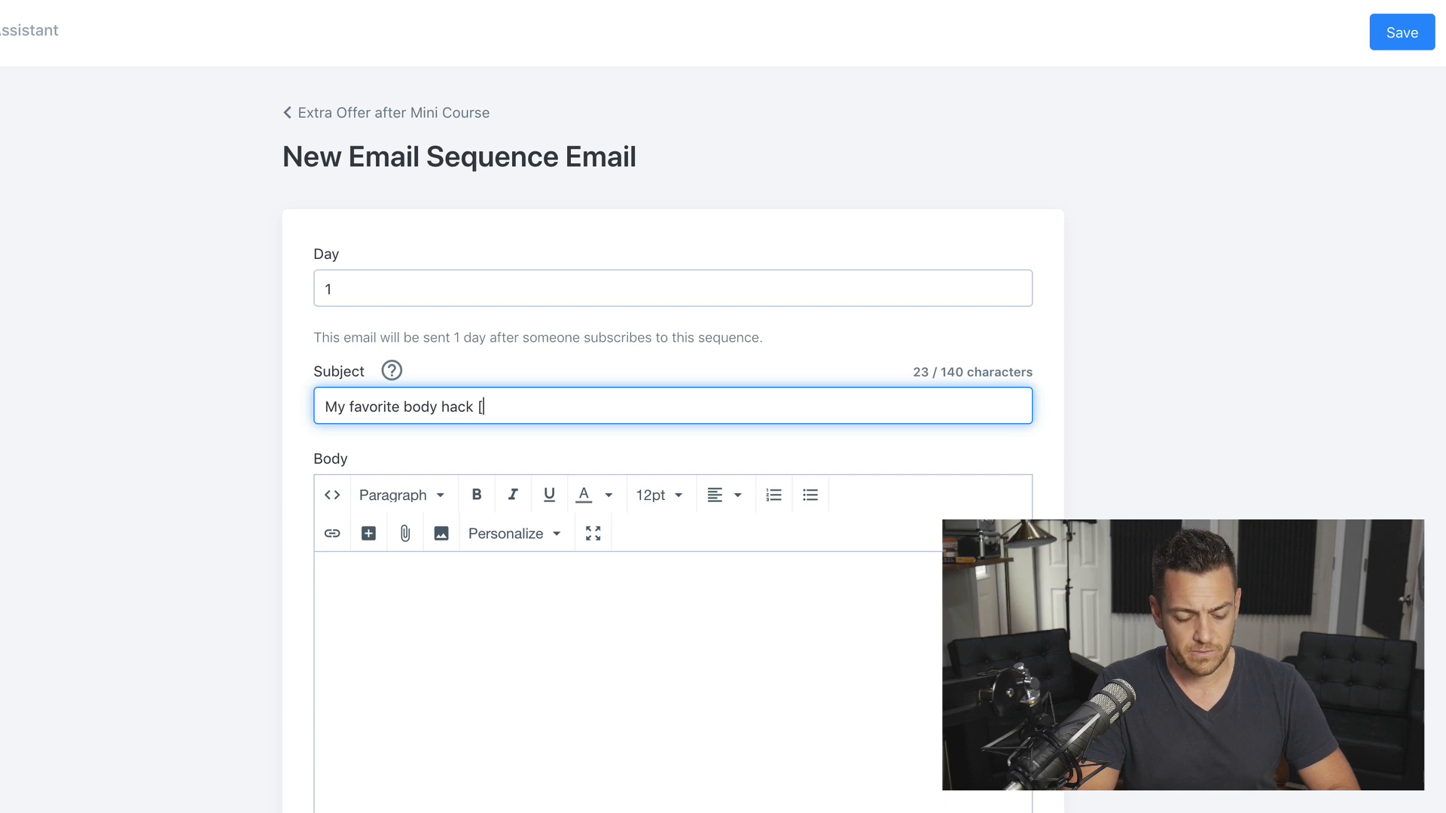
{"action": "type", "text": "bonus video]"}
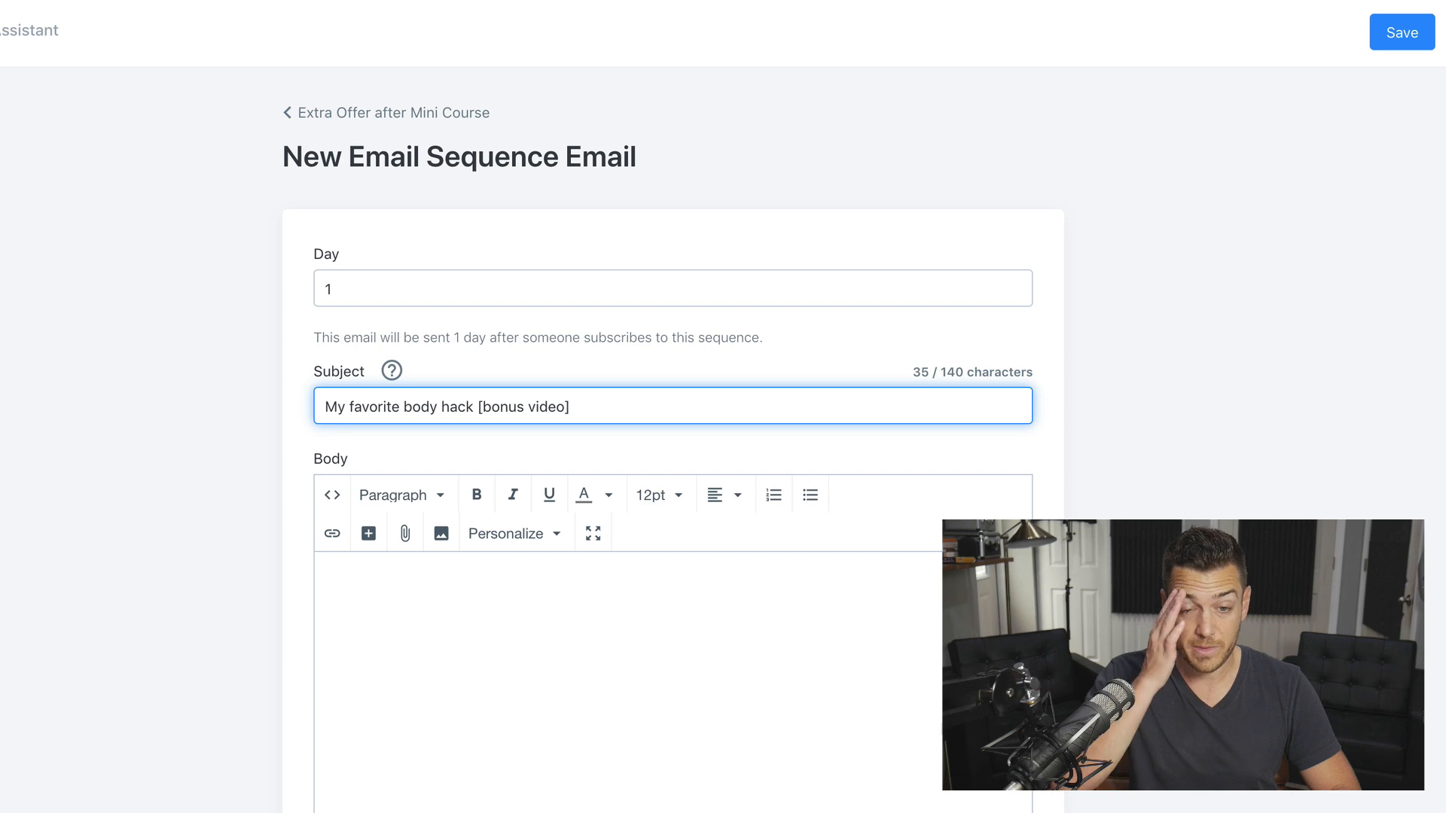
Write the body's first paragraph: "I have this flagship course called Total Awesome Bod and in it there's a great video on my favorite body hack."
{"action": "left_click", "coordinate": [437, 617]}
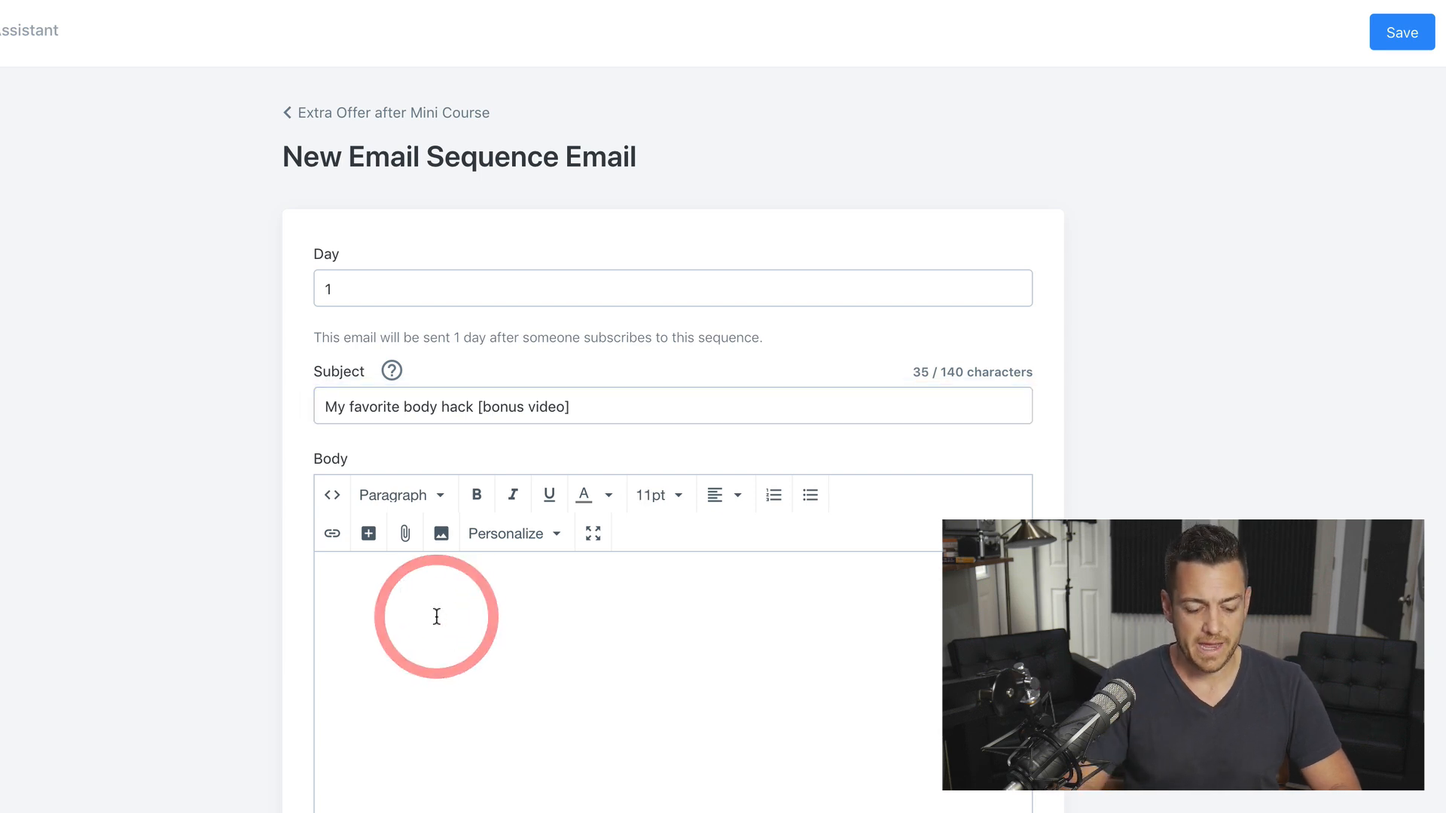
{"action": "type", "text": "I have this f"}
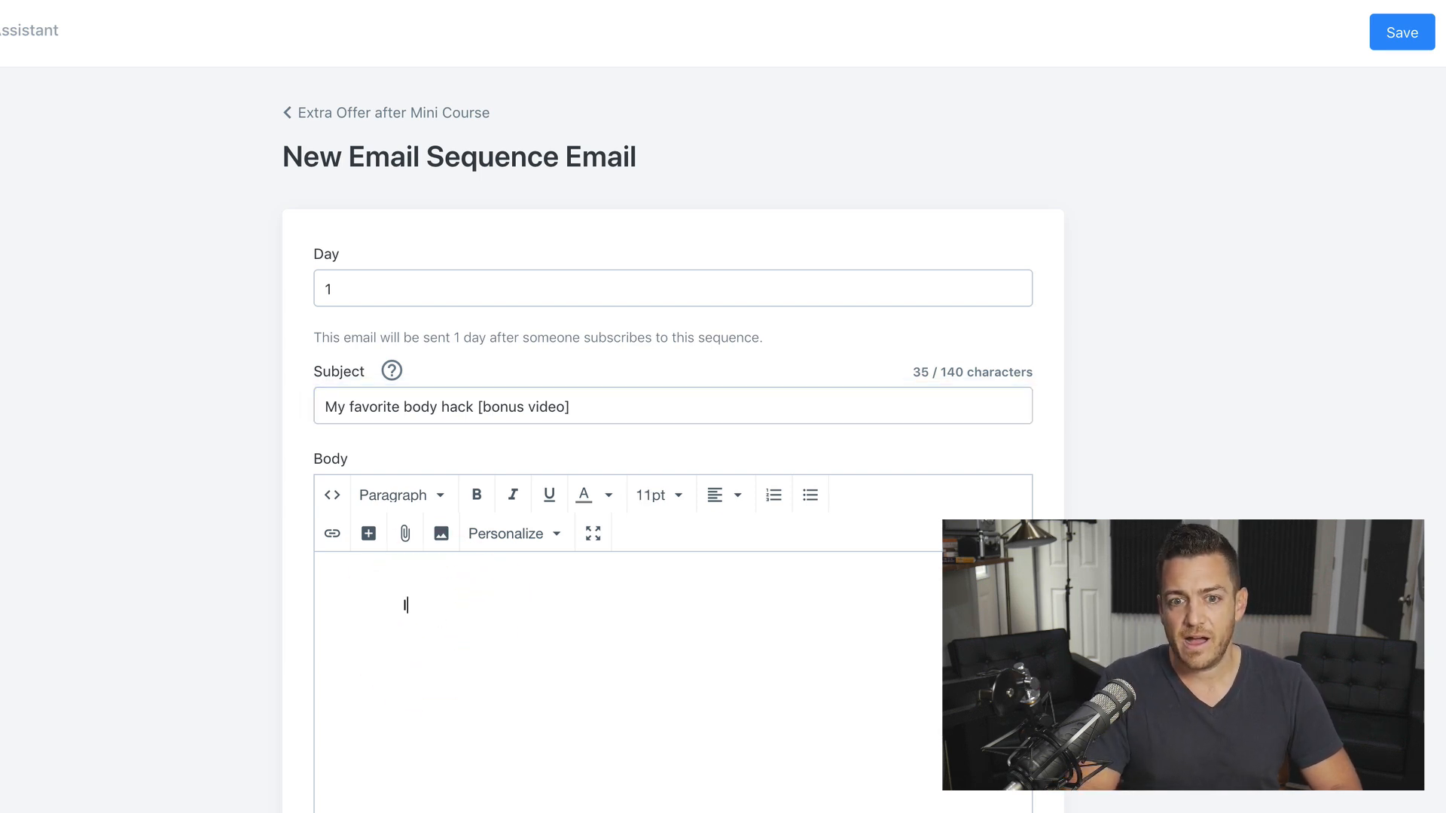
{"action": "type", "text": "lagship co"}
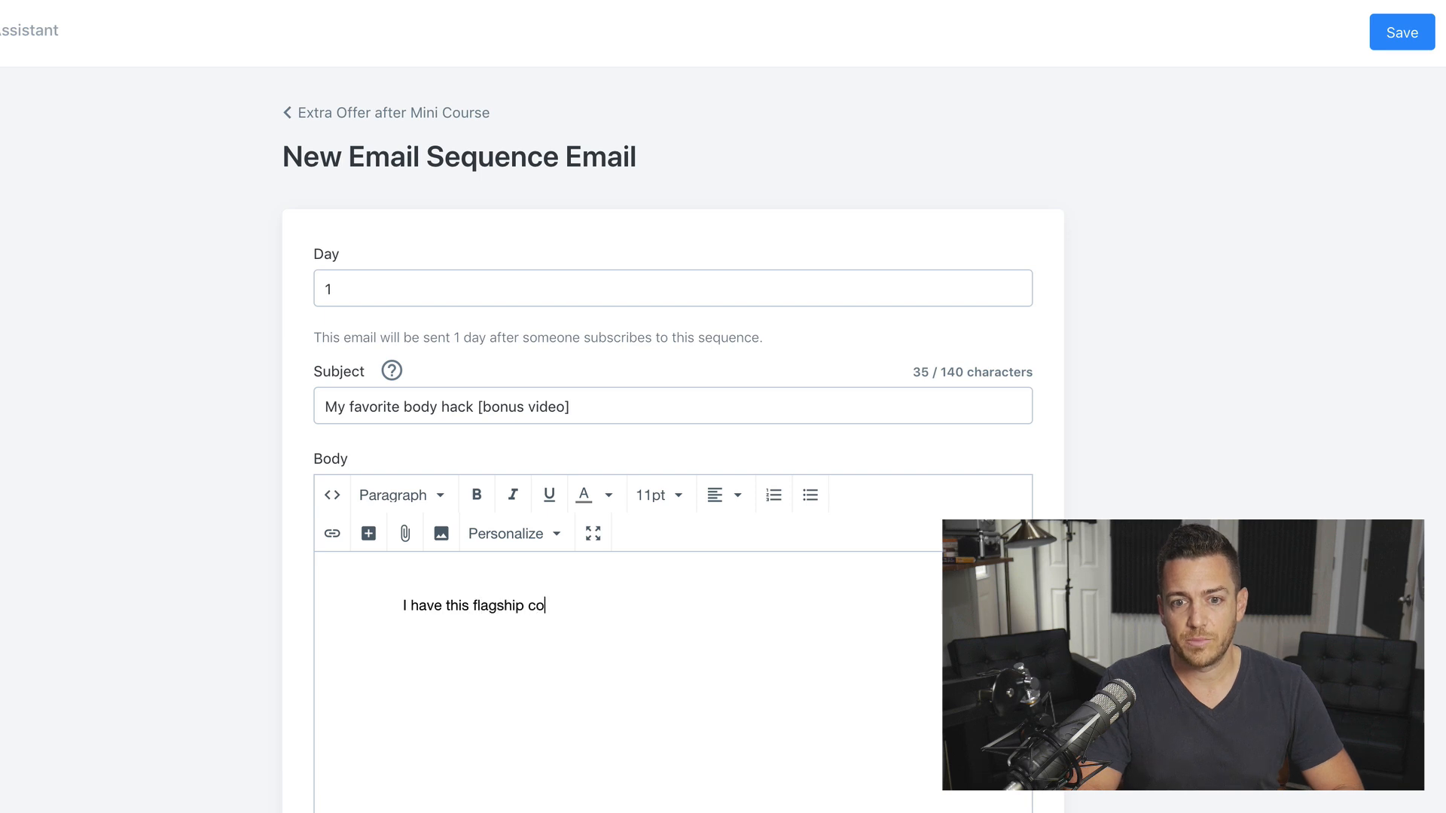
{"action": "type", "text": "urse called Total Awesome Bod and in it there's agred vid"}
{"action": "key", "text": "BackSpace"}
{"action": "key", "text": "BackSpace"}
{"action": "key", "text": "BackSpace"}
{"action": "key", "text": "BackSpace"}
{"action": "key", "text": "BackSpace"}
{"action": "key", "text": "BackSpace"}
{"action": "key", "text": "BackSpace"}
{"action": "key", "text": "BackSpace"}
{"action": "type", "text": "great video on my favorite body hack. "}
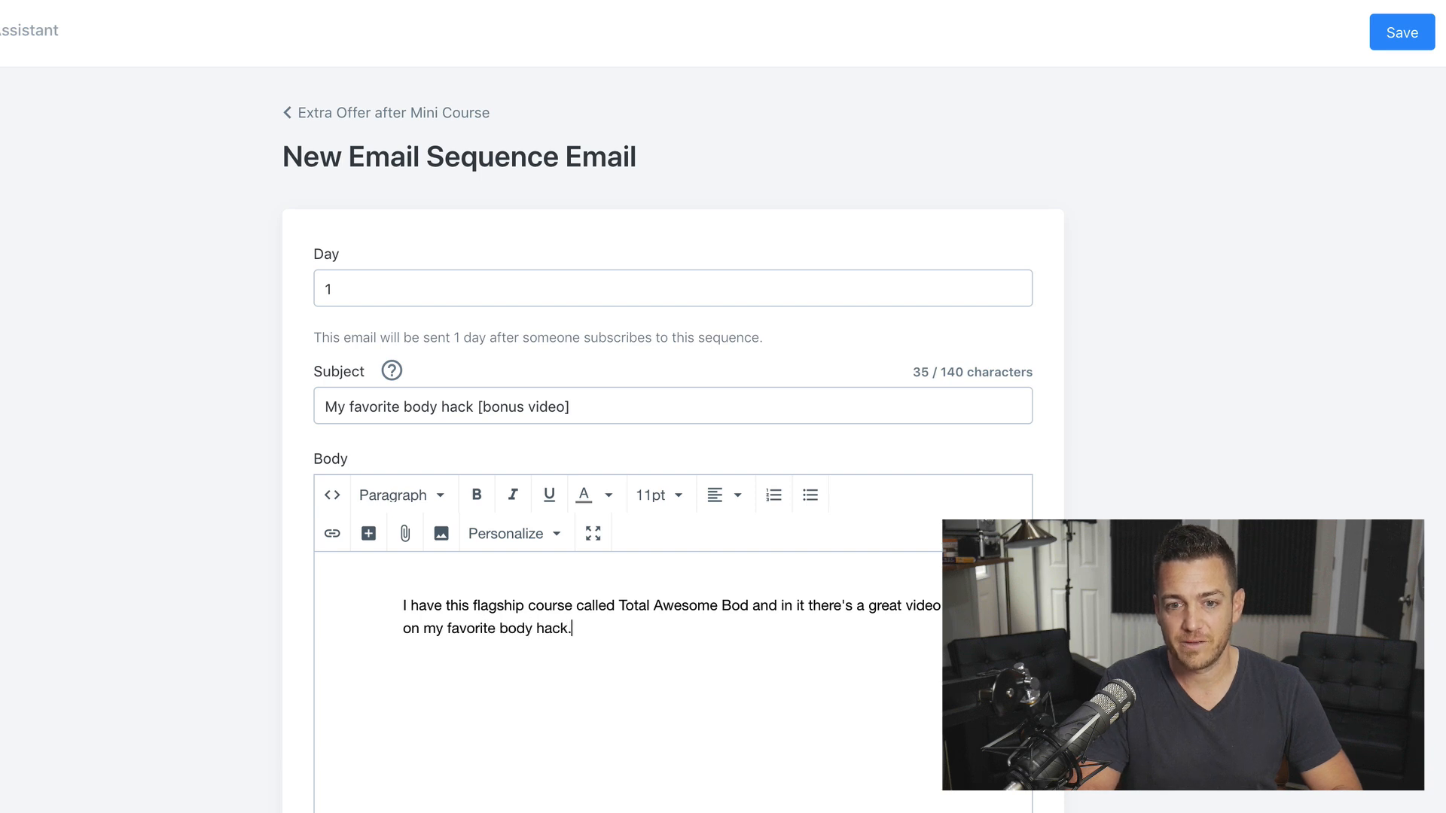
Add a second body paragraph: "I thought you might enjoy checking it out for free as my gift to you!"
{"action": "type", "text": "I'd"}
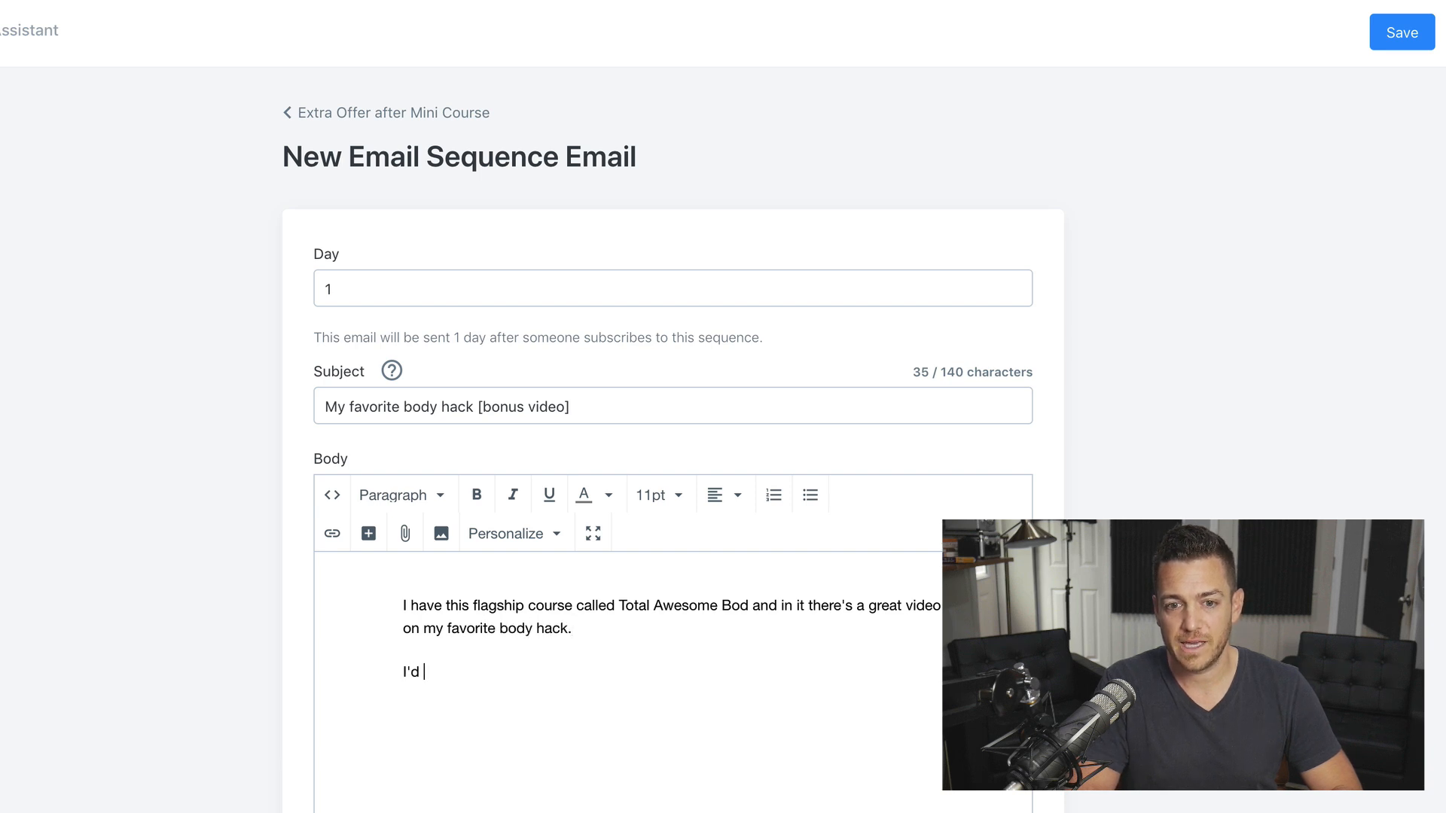
{"action": "key", "text": "BackSpace"}
{"action": "key", "text": "BackSpace"}
{"action": "key", "text": "BackSpace"}
{"action": "type", "text": "thought uo"}
{"action": "key", "text": "BackSpace"}
{"action": "key", "text": "BackSpace"}
{"action": "type", "text": "you might enjo"}
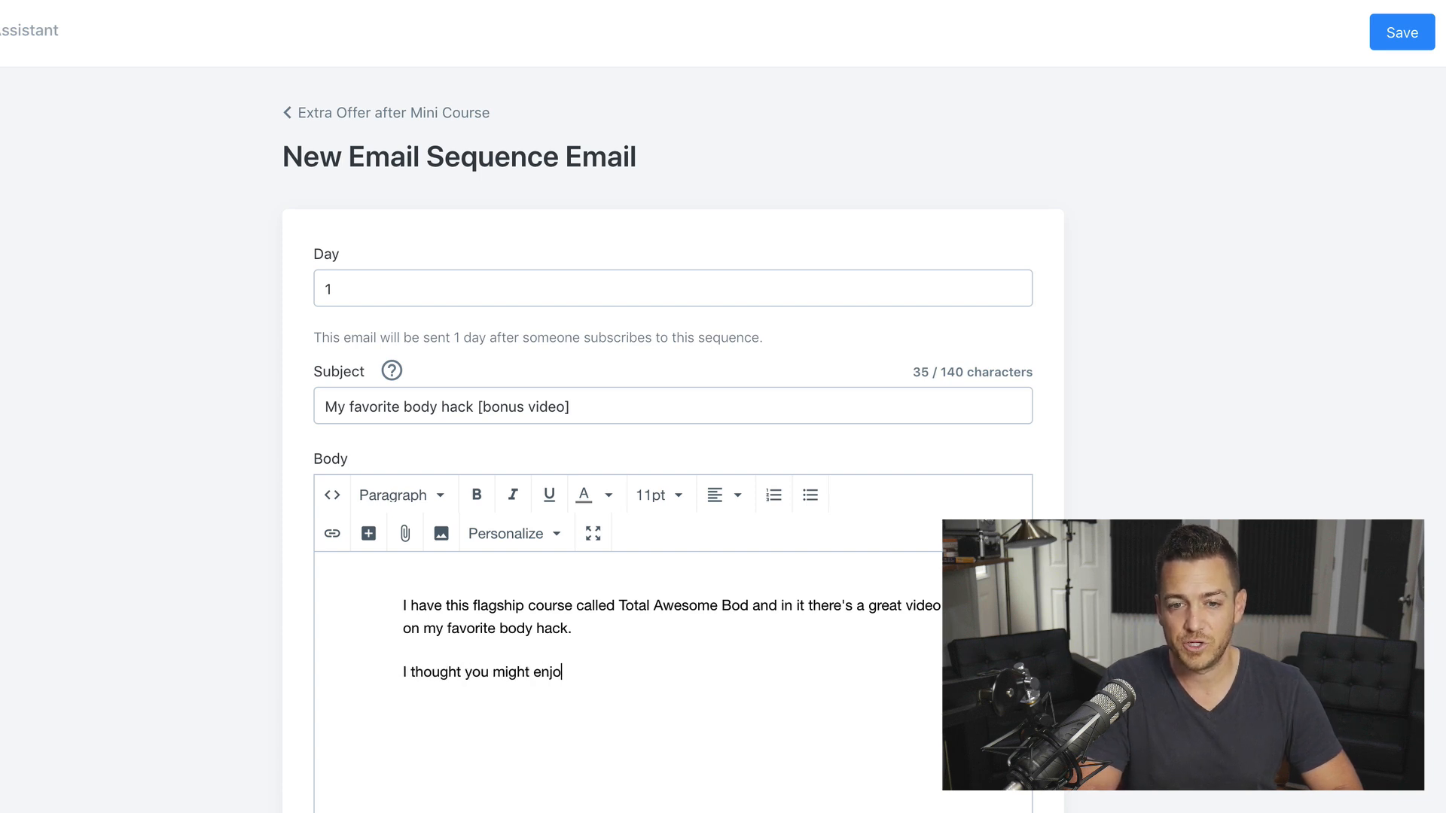
{"action": "type", "text": "y checking it out for free as my gift"}
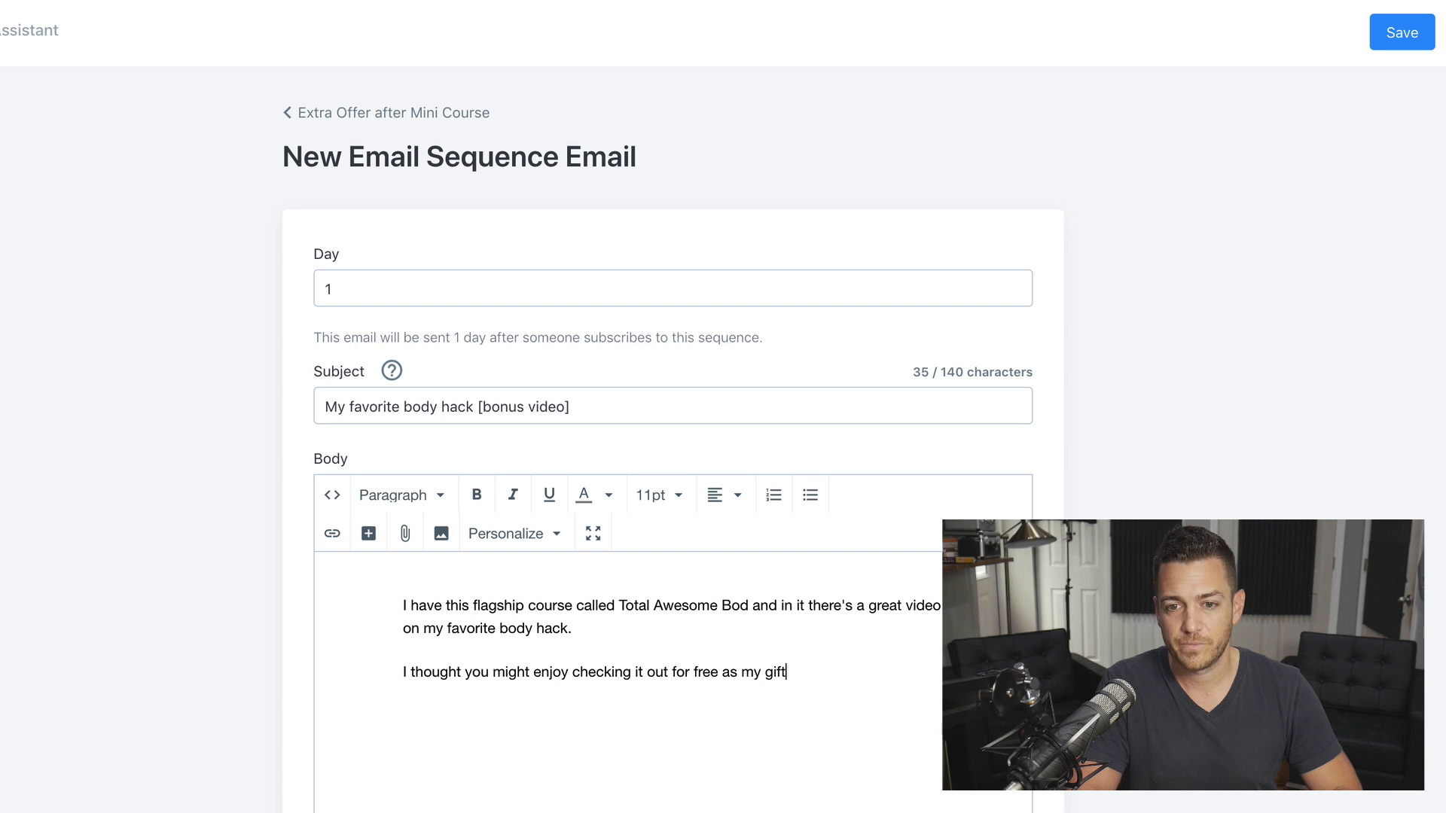
{"action": "type", "text": " to you!  "}
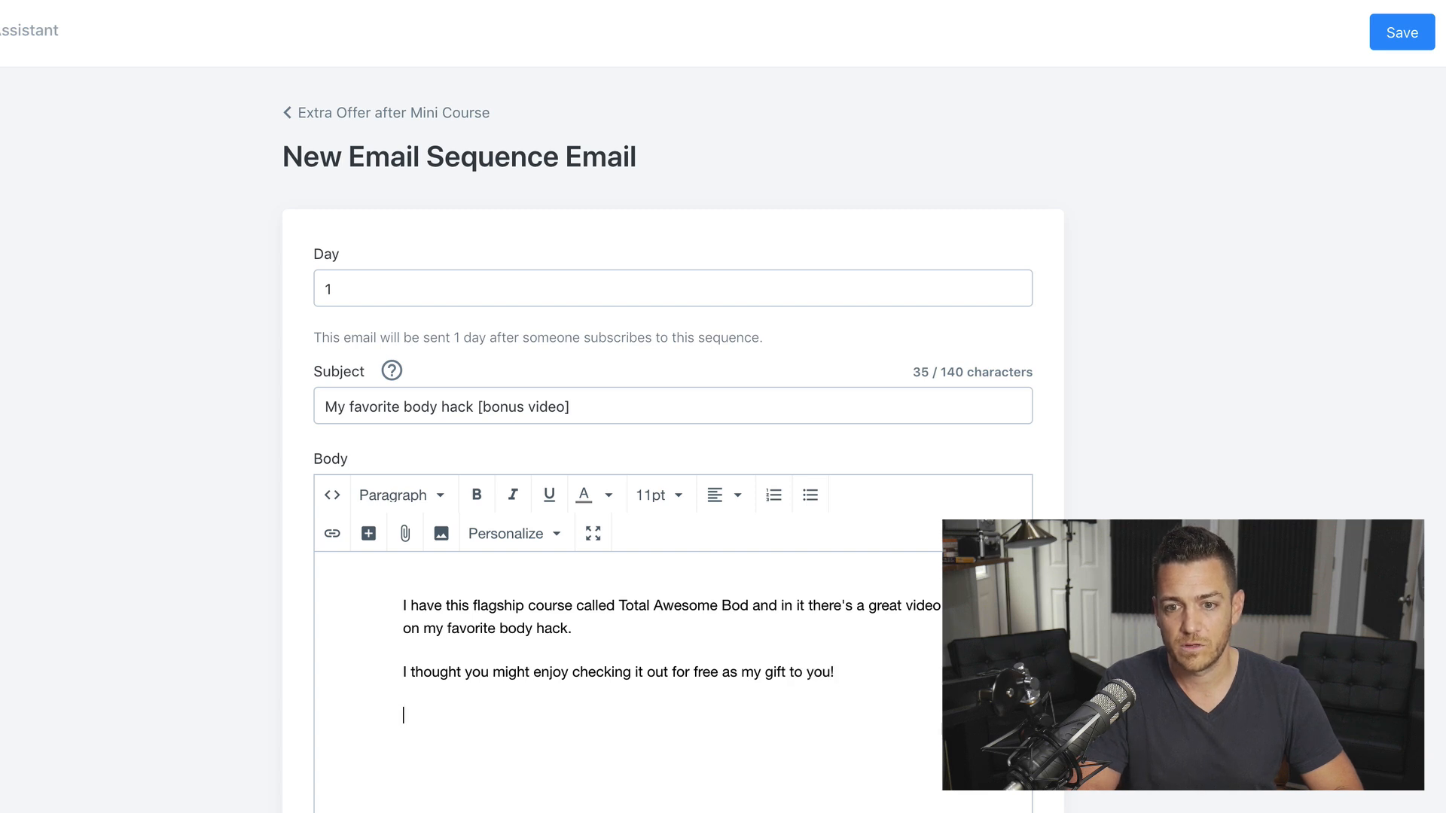
End the email body with the separate call-to-action line "Click here."
{"action": "type", "text": "Click here."}
{"action": "key", "text": "Return"}
{"action": "key", "text": "Return"}
{"action": "key", "text": "BackSpace"}
{"action": "key", "text": "BackSpace"}
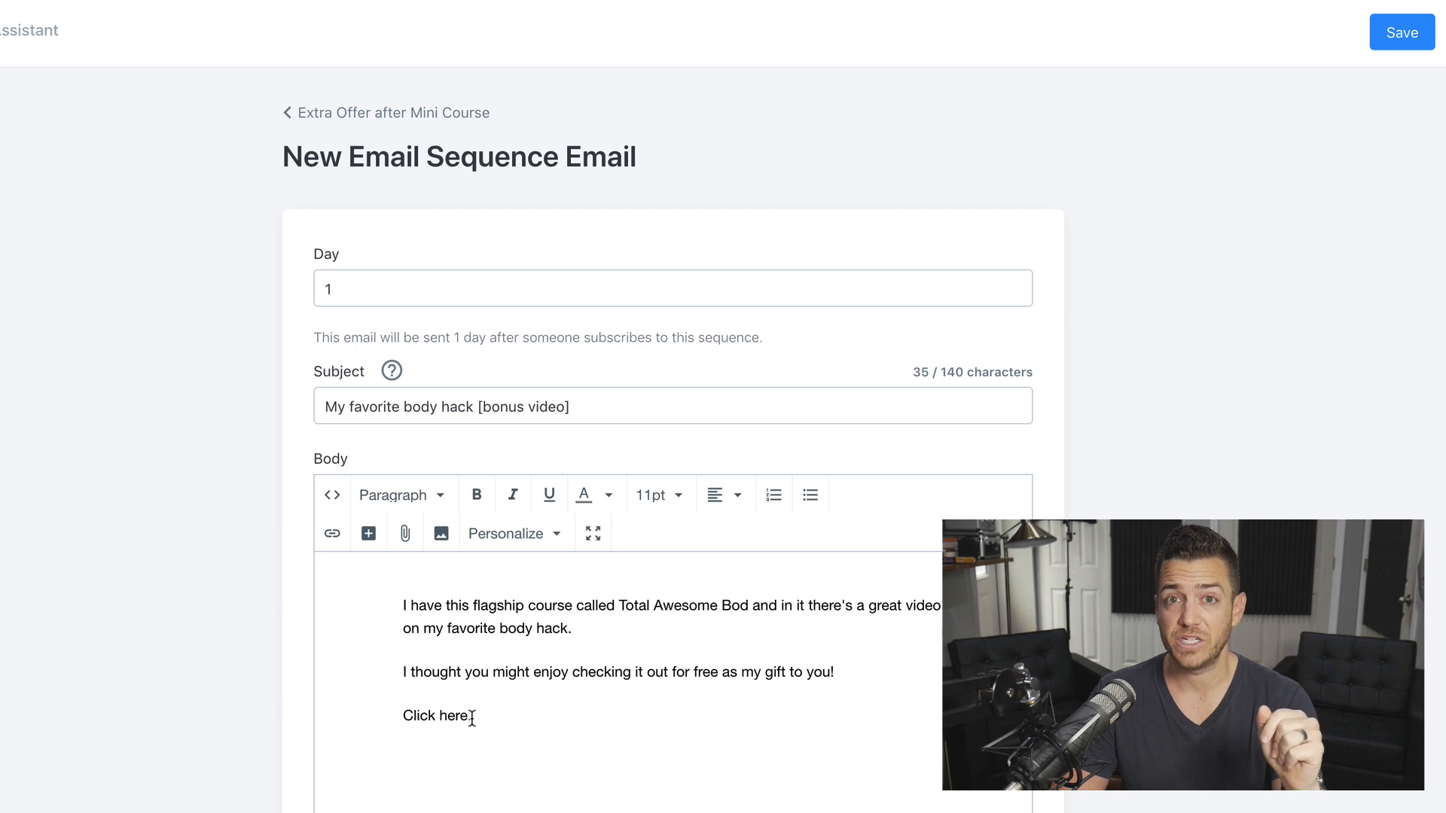
Schedule the bonus video email for day 7 of the sequence and save it
{"action": "left_click", "coordinate": [1014, 287]}
{"action": "left_click", "coordinate": [1014, 287]}
{"action": "left_click", "coordinate": [1014, 286]}
{"action": "left_click", "coordinate": [1014, 287]}
{"action": "left_click", "coordinate": [1014, 286]}
{"action": "left_click", "coordinate": [1014, 287]}
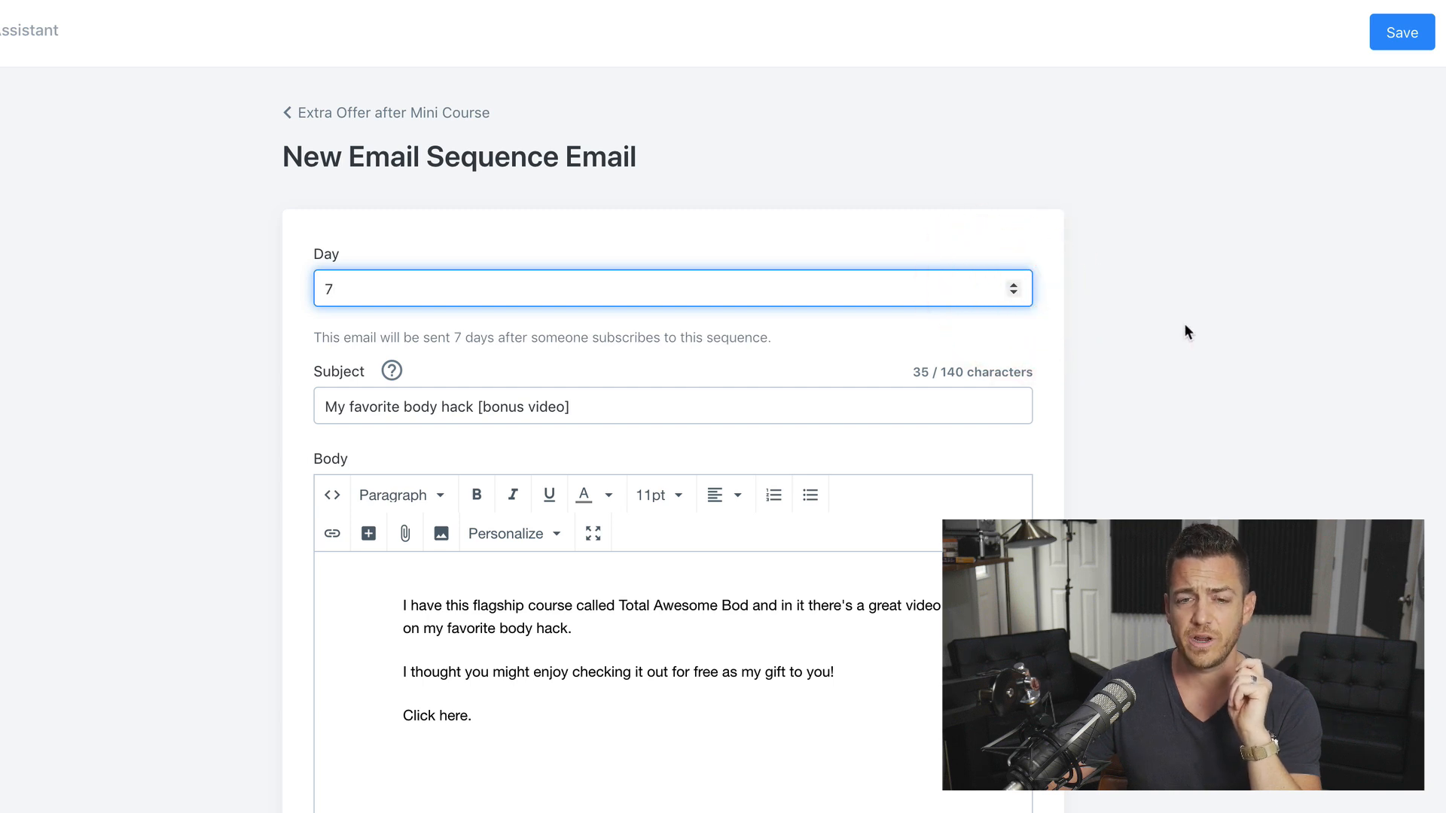
{"action": "left_click", "coordinate": [1406, 35]}
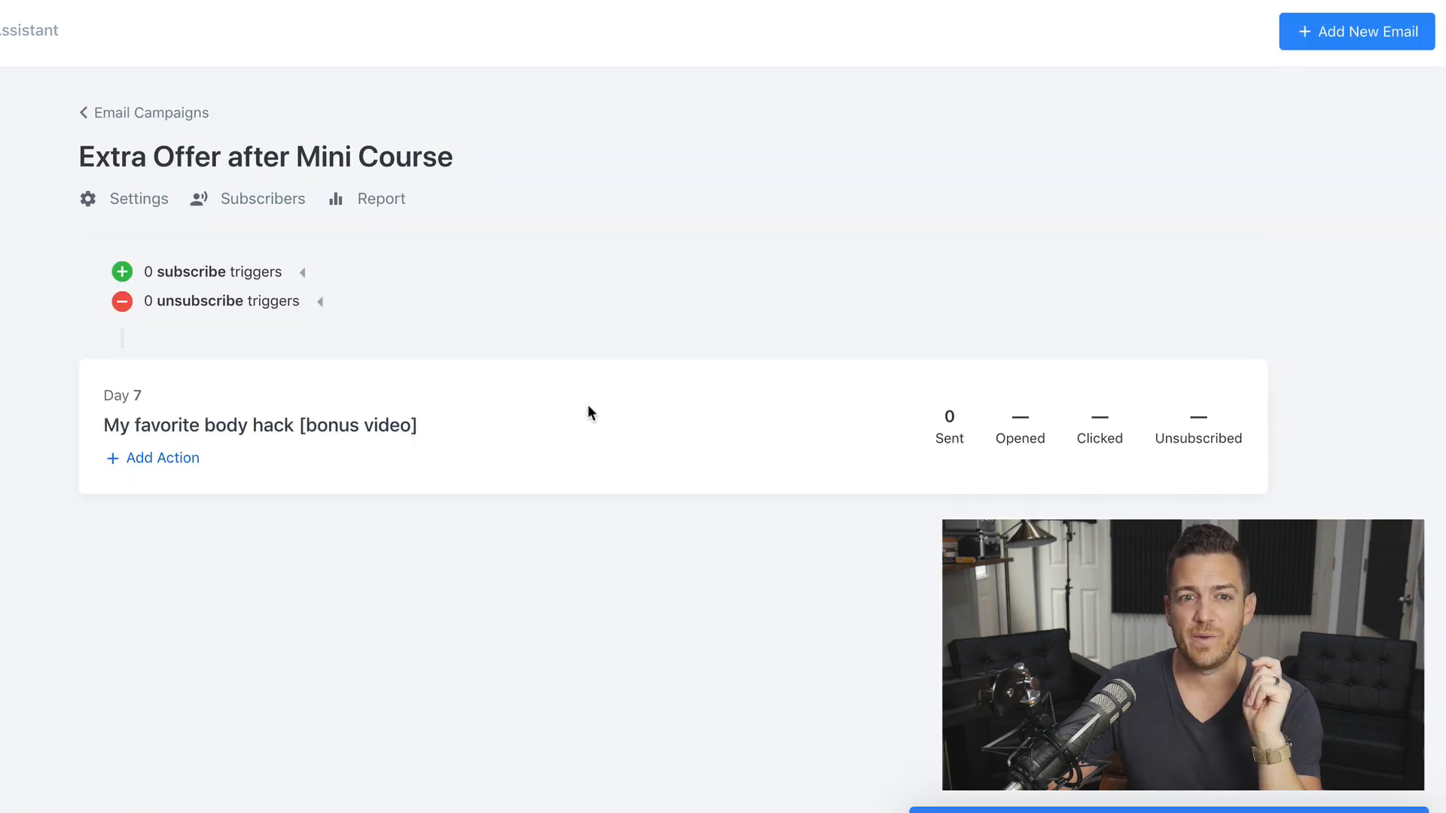
Add another email to the Extra Offer after Mini Course sequence with the subject "Special pricing on my flagship course"
{"action": "left_click", "coordinate": [1366, 35]}
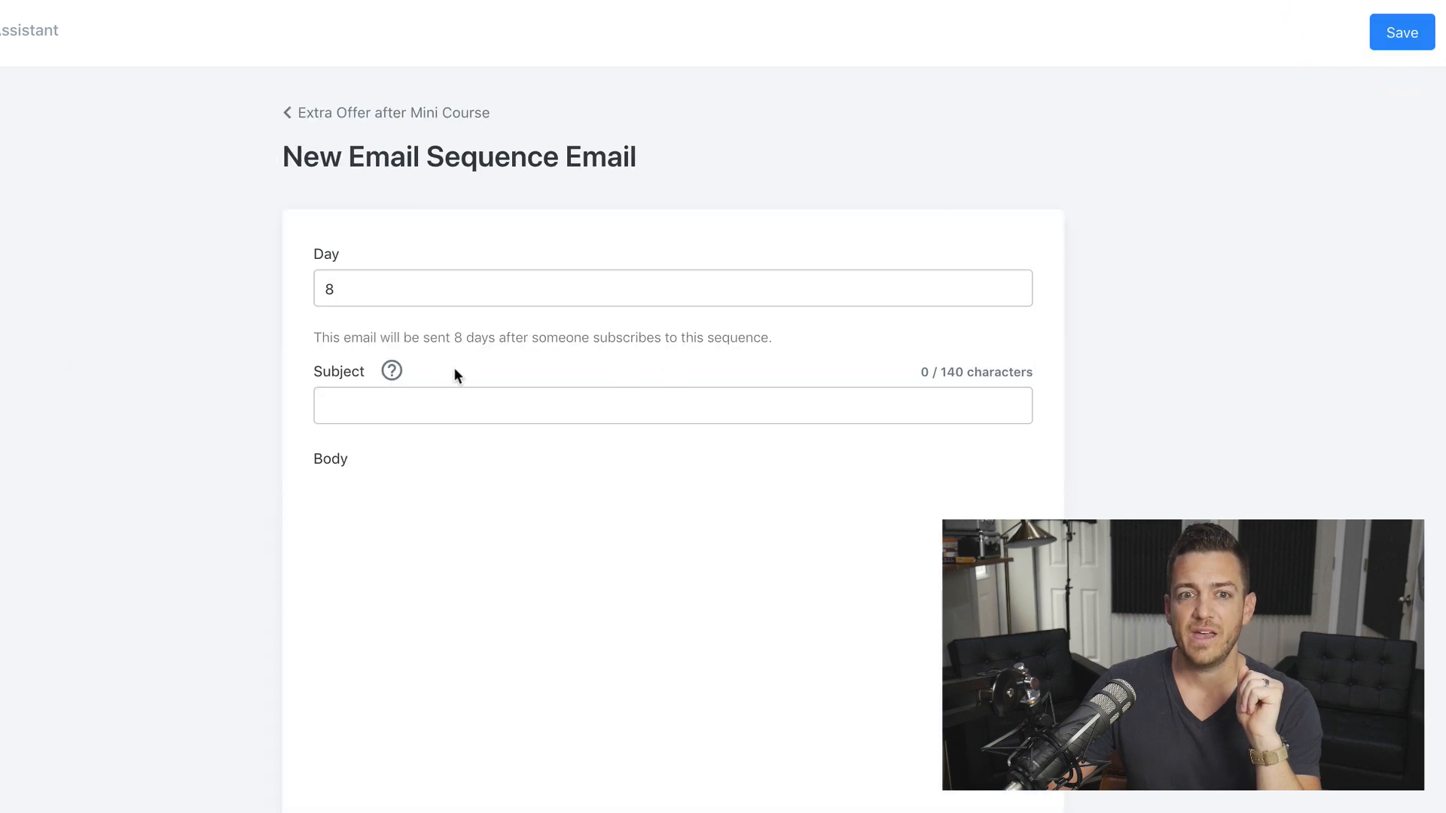
{"action": "left_click", "coordinate": [437, 410]}
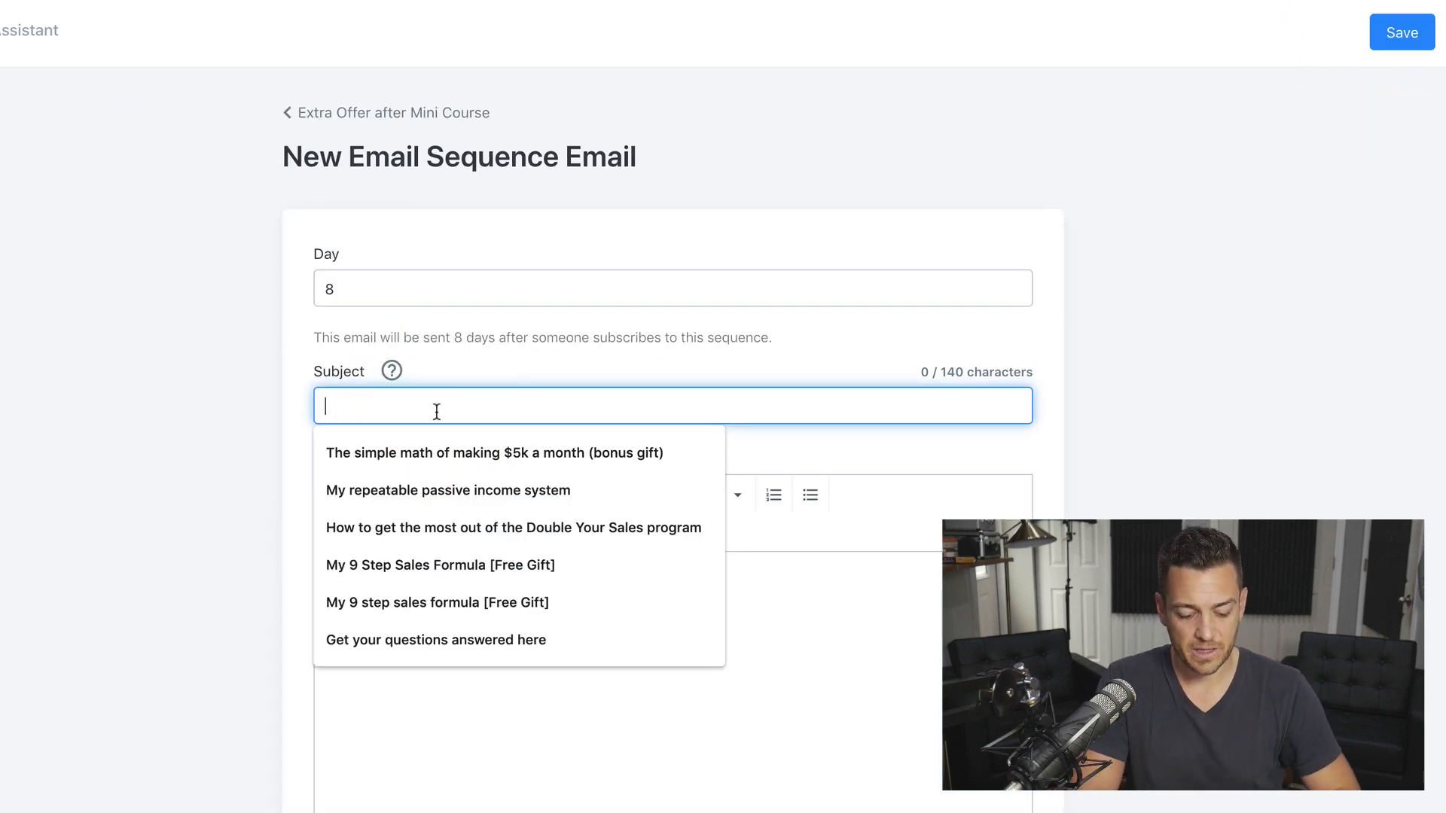
{"action": "type", "text": "Special "}
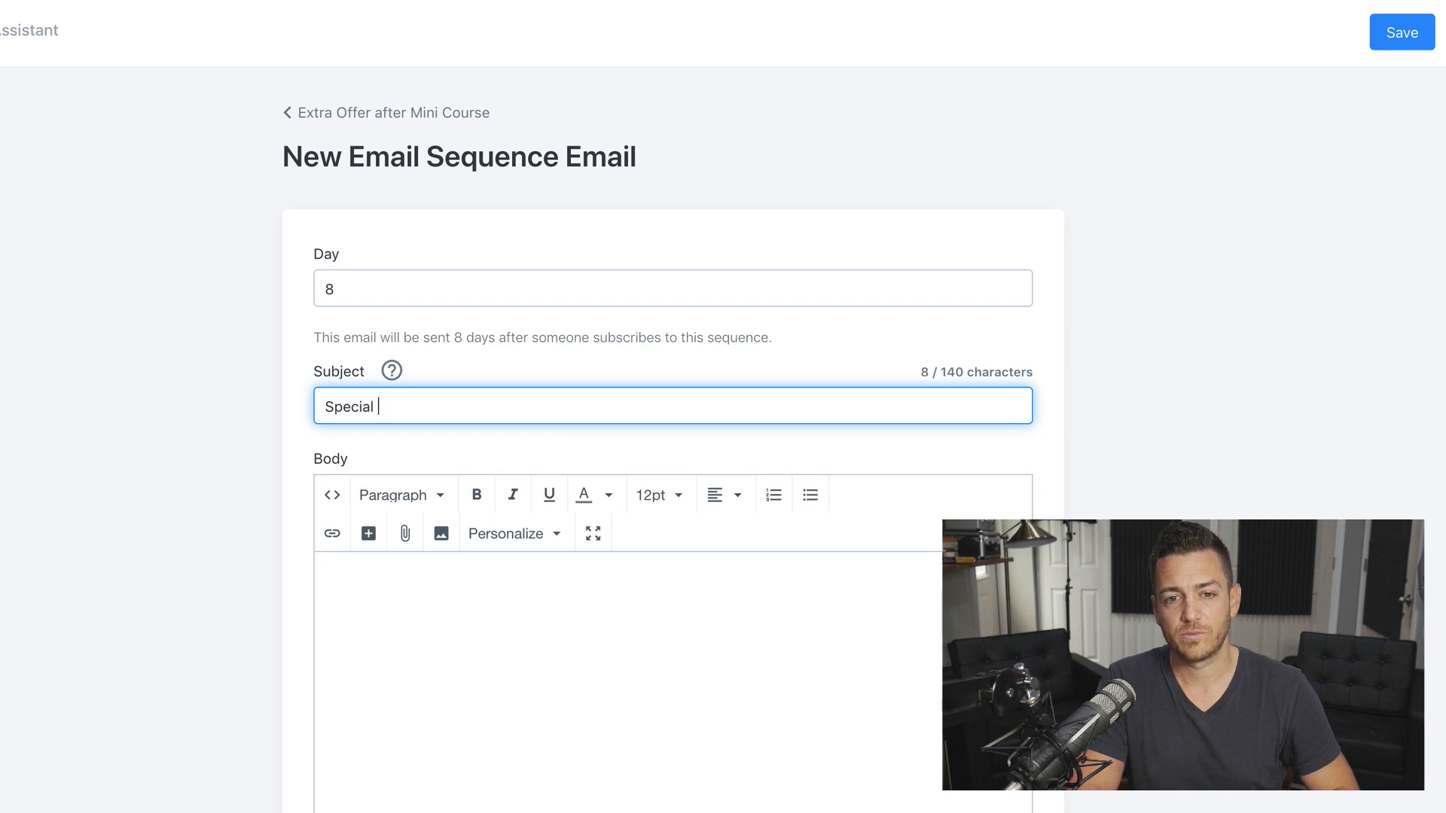
{"action": "type", "text": "pricing on m"}
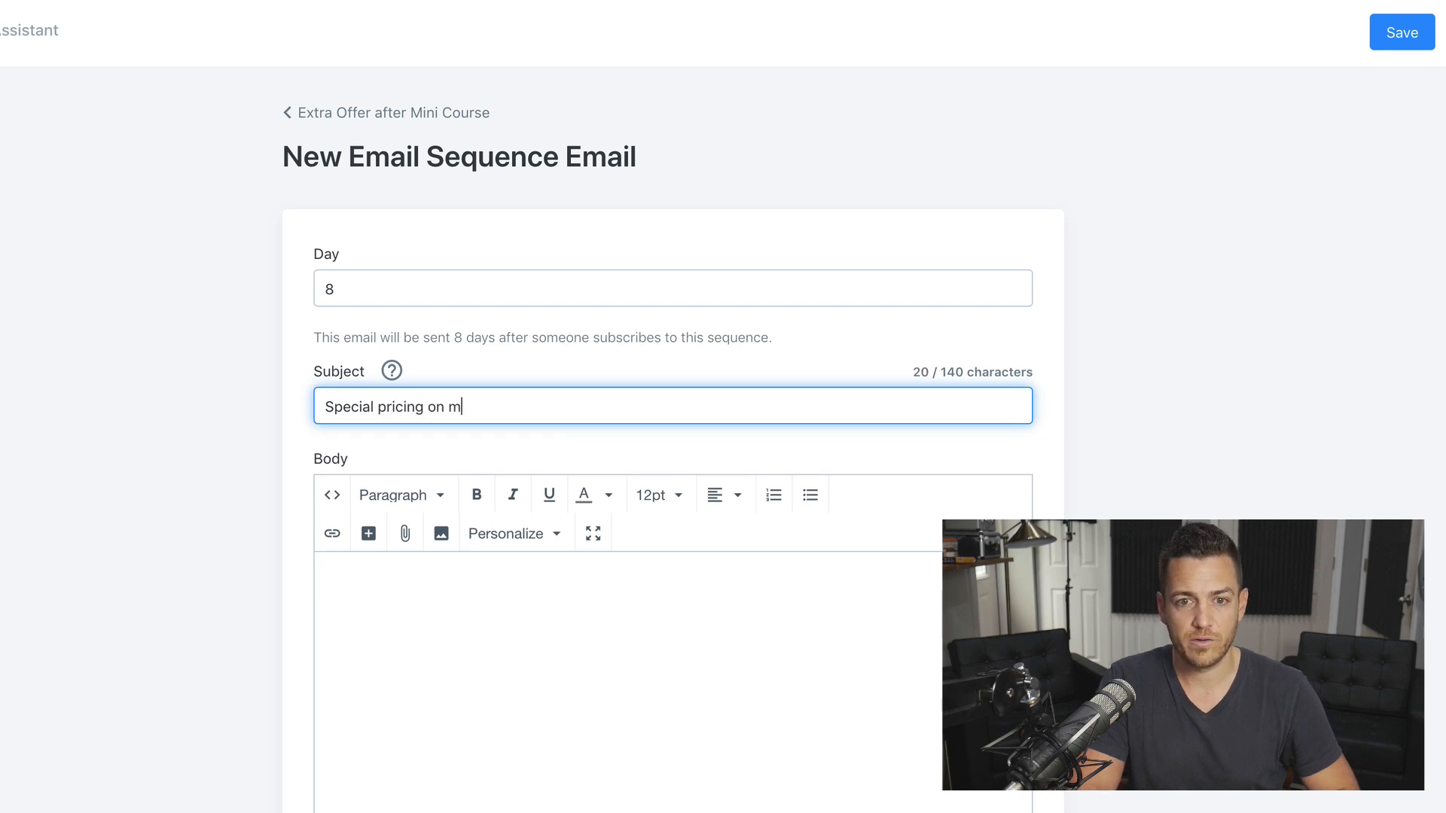
{"action": "type", "text": "y flagship course"}
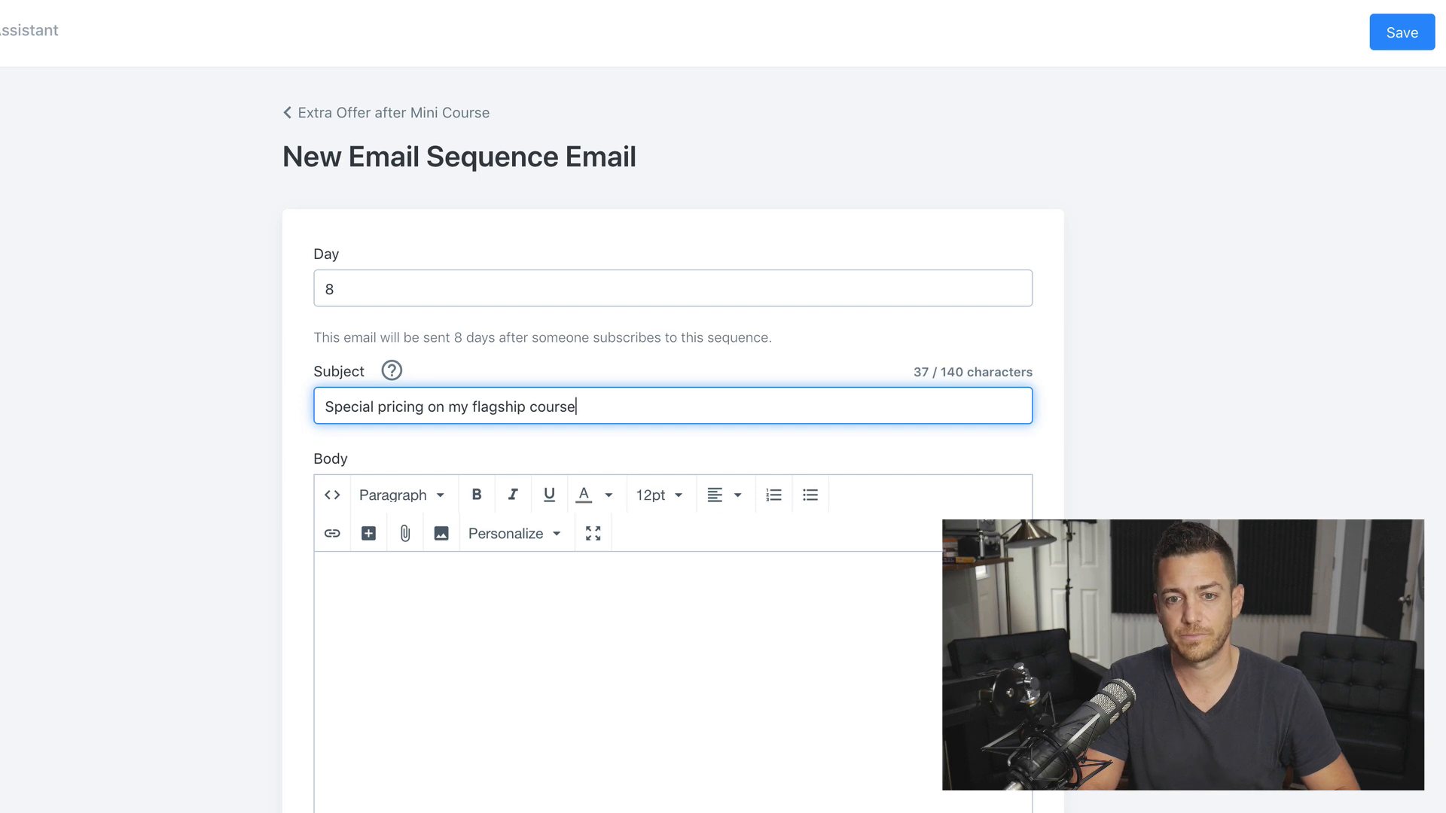
Fill the day 8 email's body with "I'm offering you a deal on my flagship course...." and save the email
{"action": "left_click", "coordinate": [448, 638]}
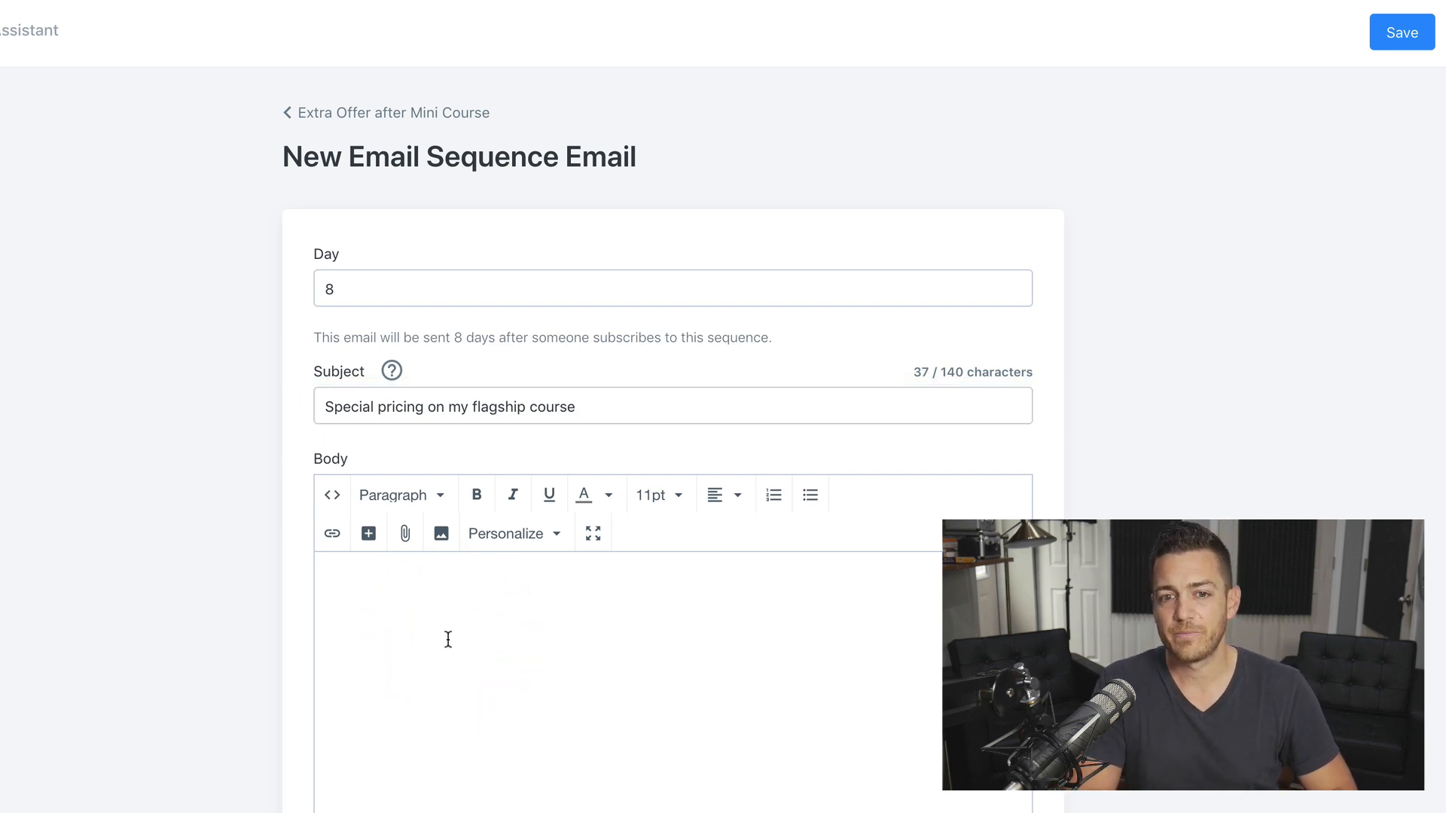
{"action": "type", "text": "I'm "}
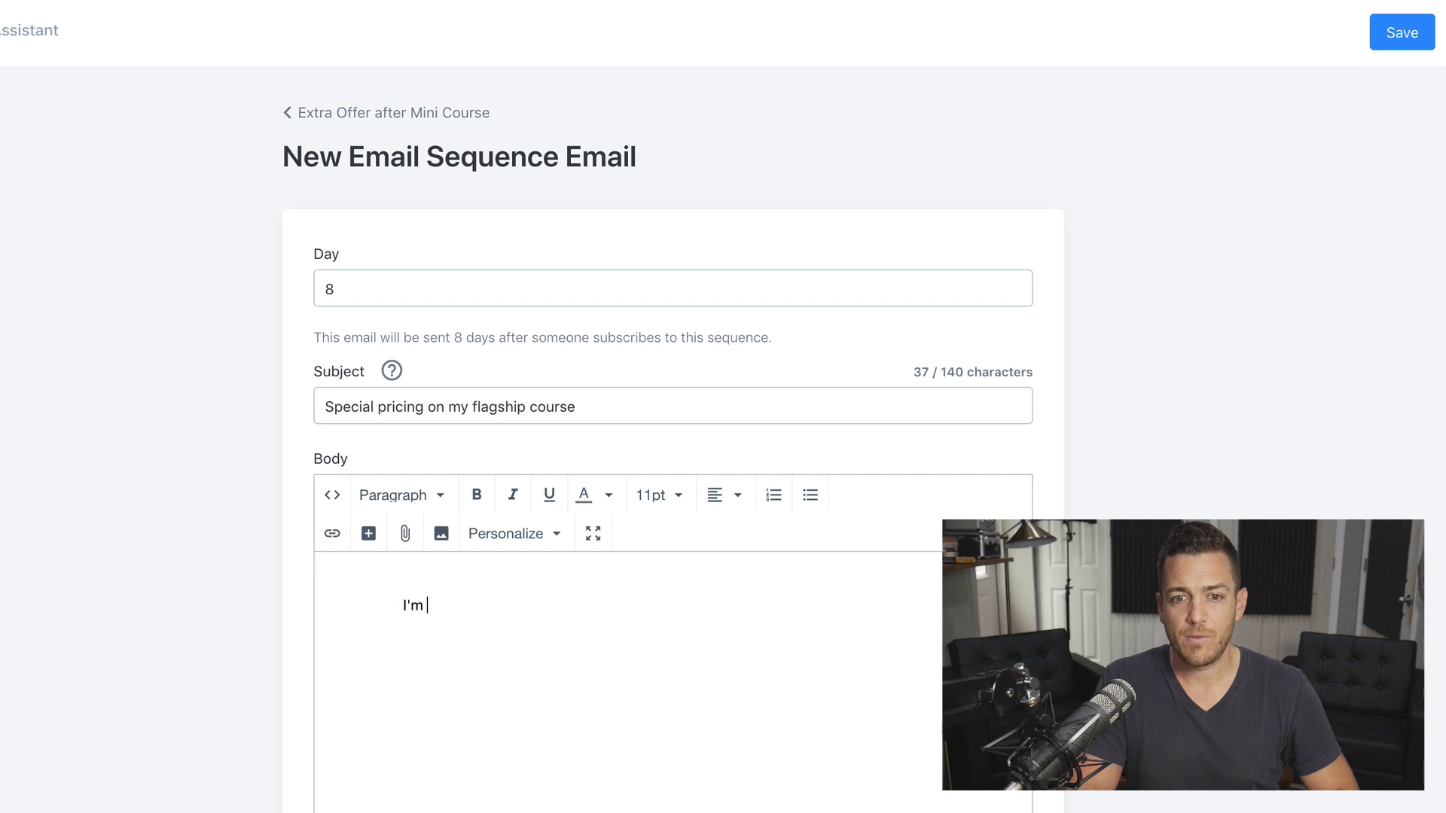
{"action": "type", "text": "offering you a deal on my gl"}
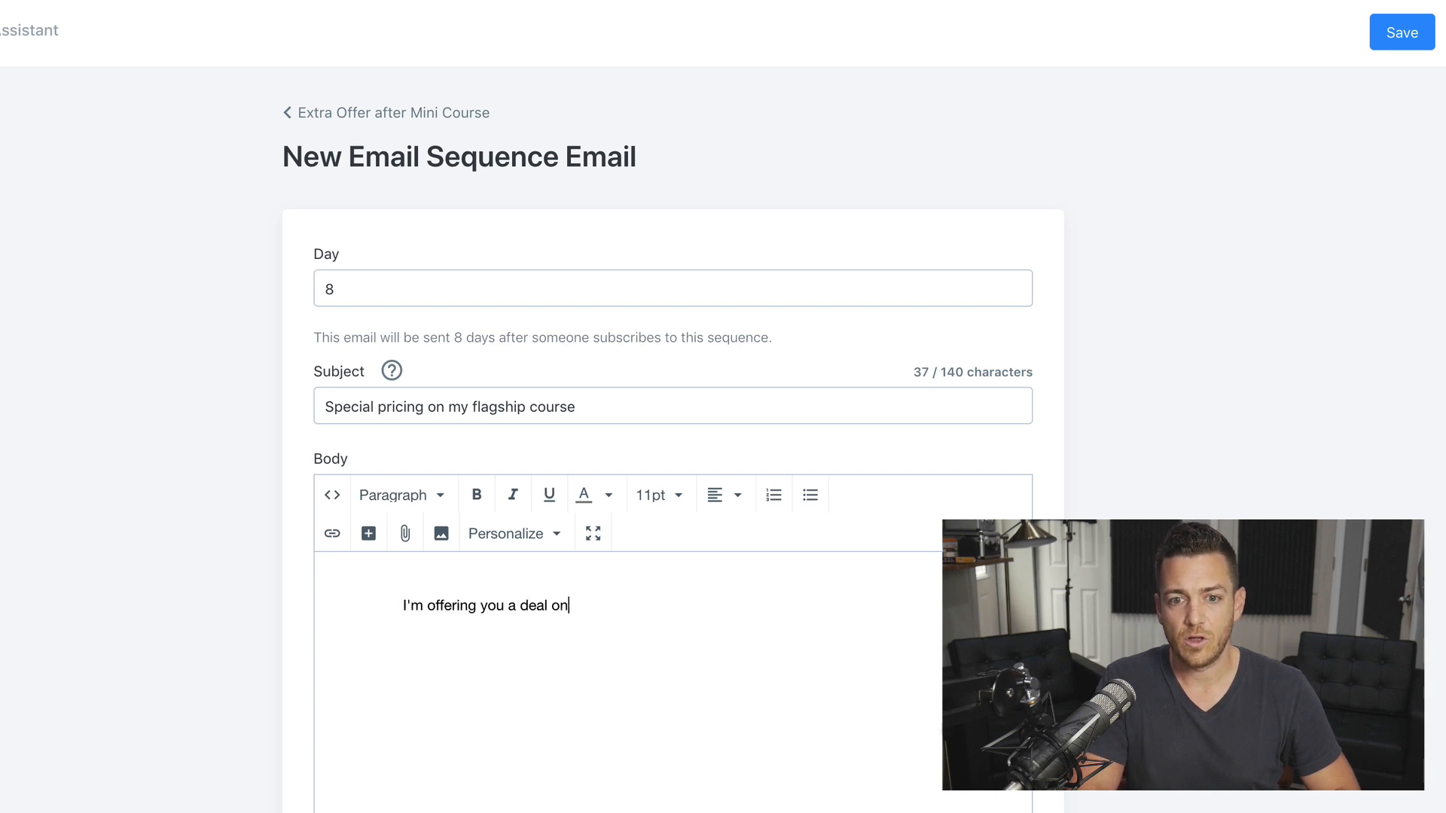
{"action": "key", "text": "BackSpace"}
{"action": "key", "text": "BackSpace"}
{"action": "type", "text": "fl"}
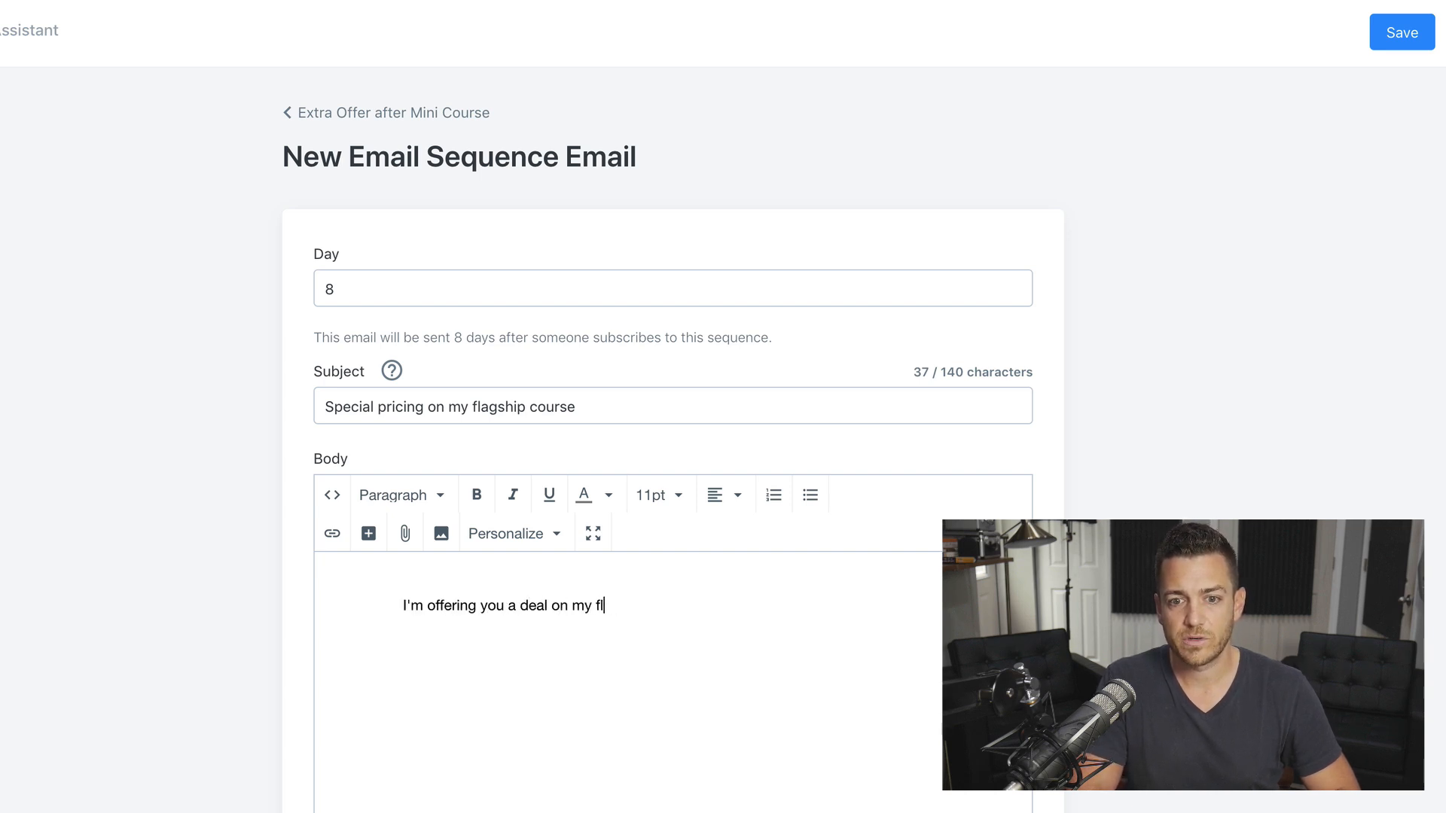
{"action": "type", "text": "agship course ...."}
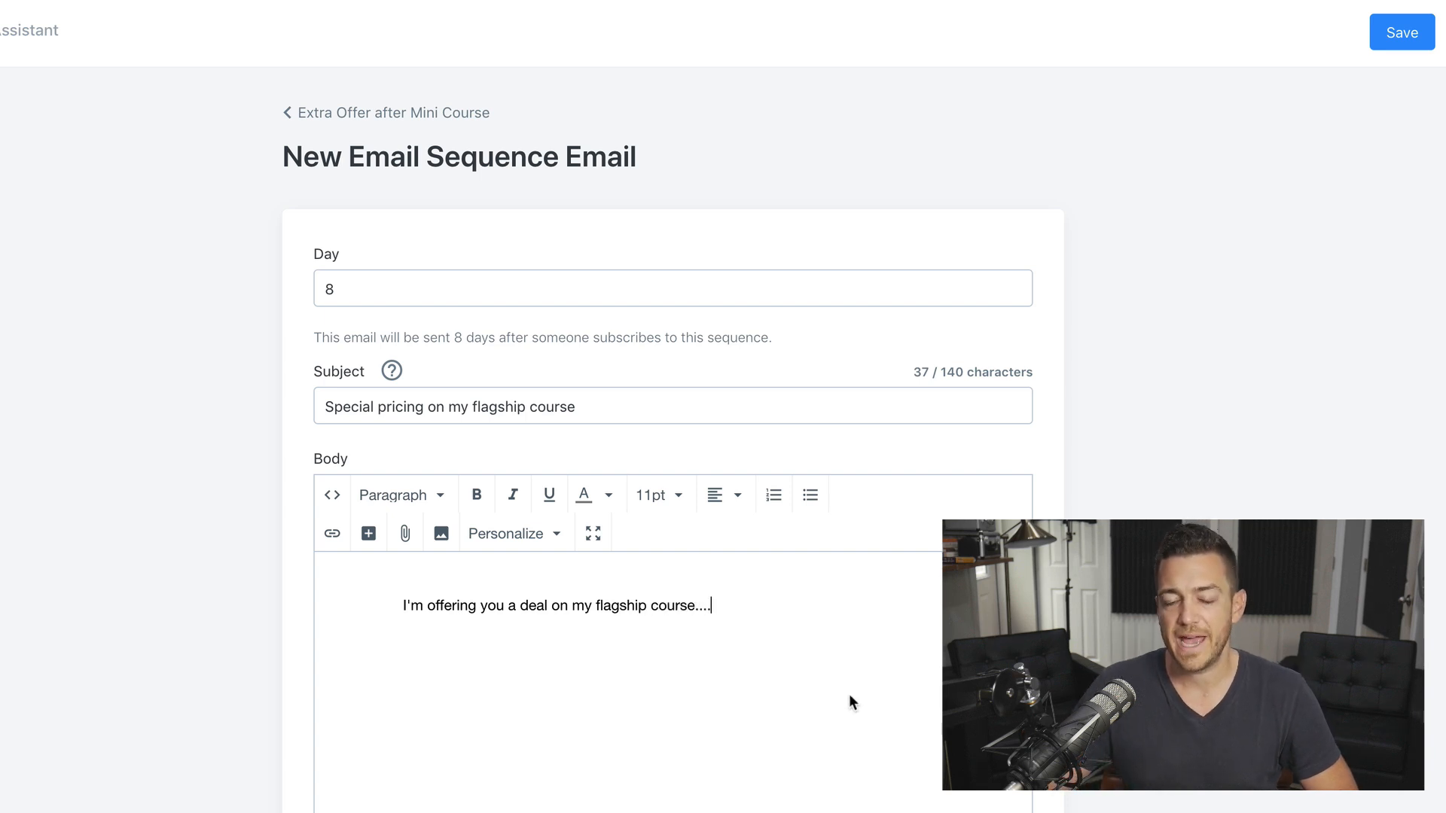
{"action": "left_click", "coordinate": [1393, 55]}
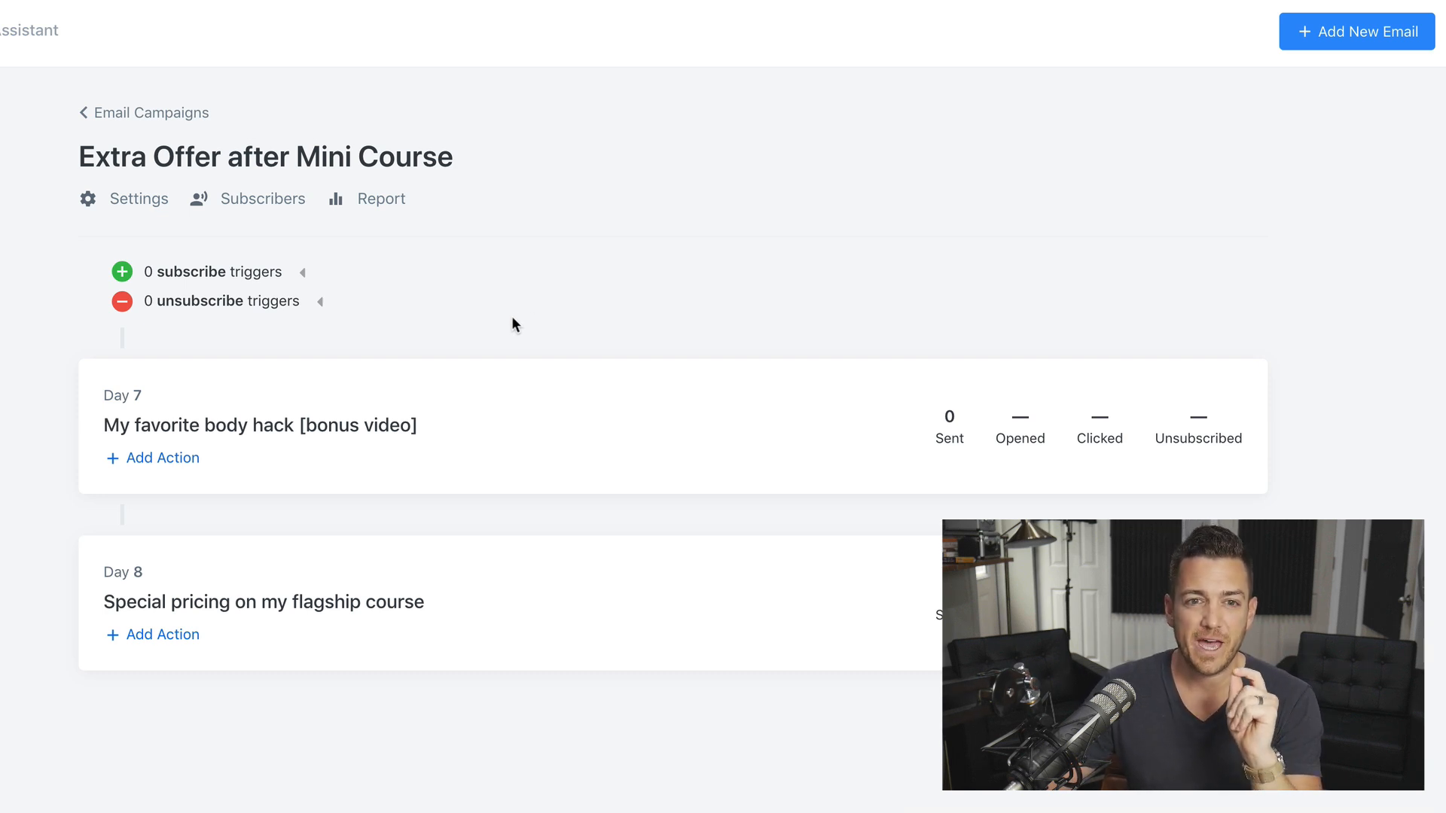
Add a subscribe trigger to the sequence that fires when the offer My First Mini Course Offer is purchased
{"action": "left_click", "coordinate": [251, 273]}
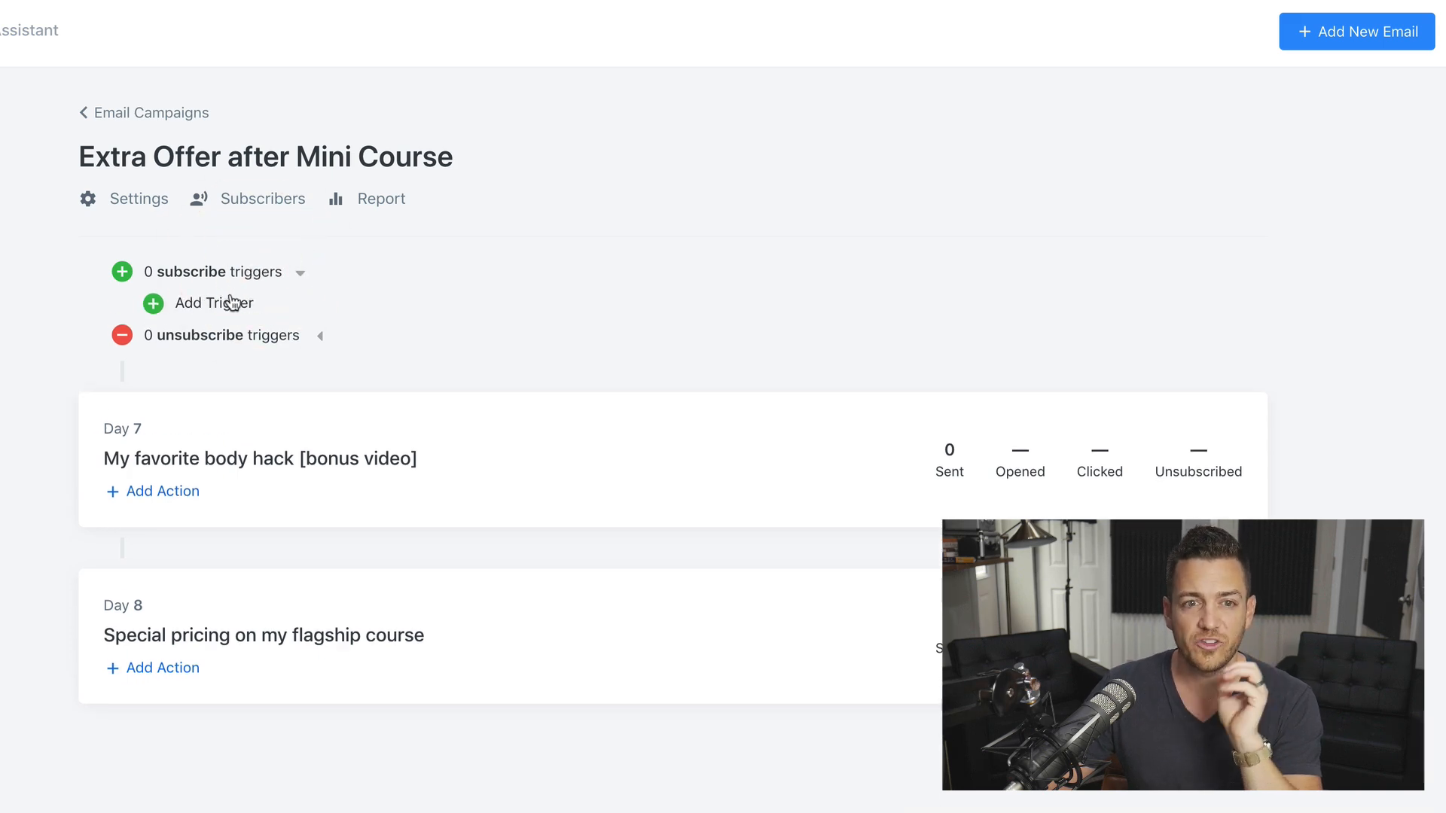
{"action": "left_click", "coordinate": [229, 295]}
{"action": "left_click", "coordinate": [550, 272]}
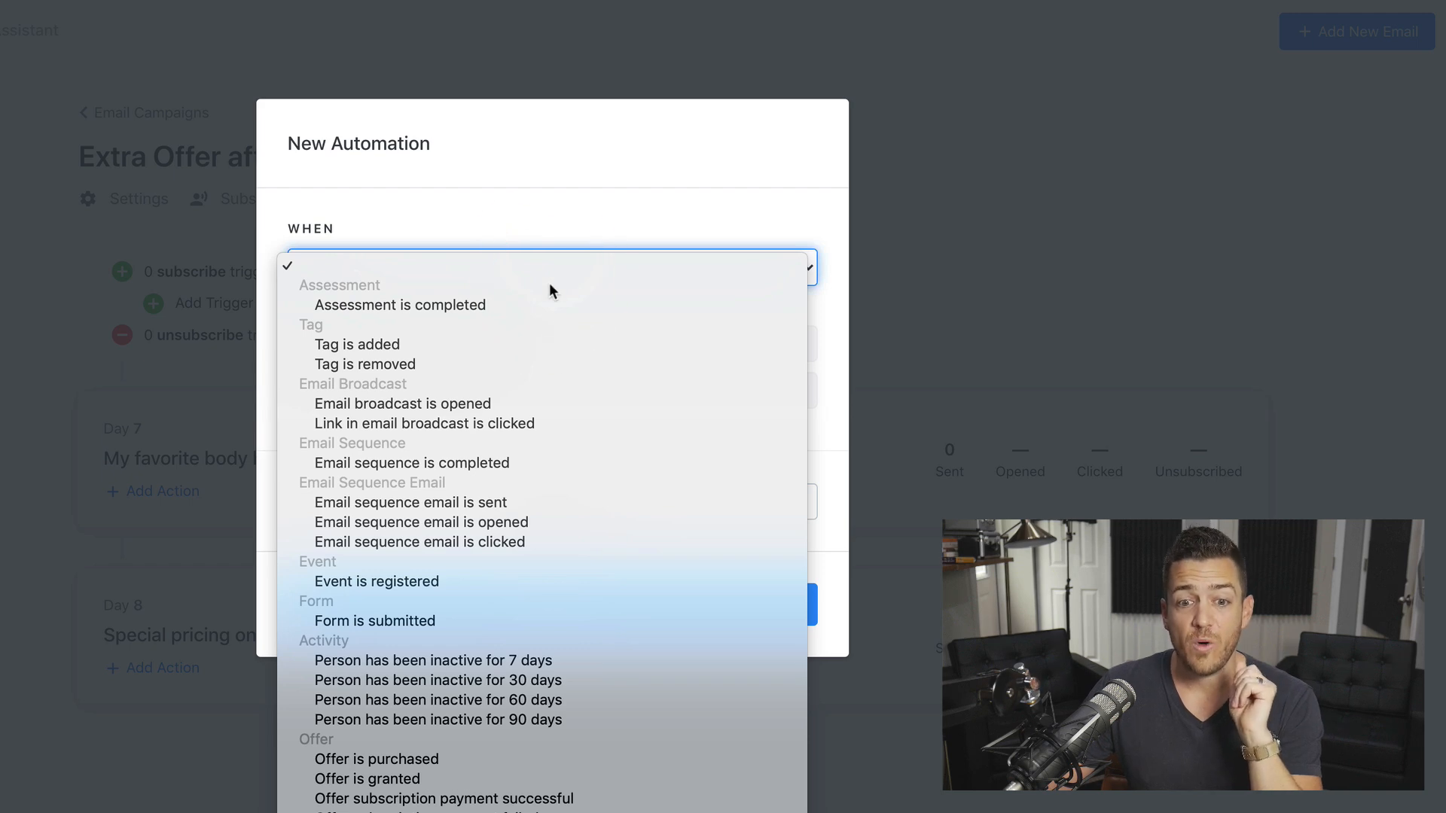
{"action": "left_click", "coordinate": [489, 759]}
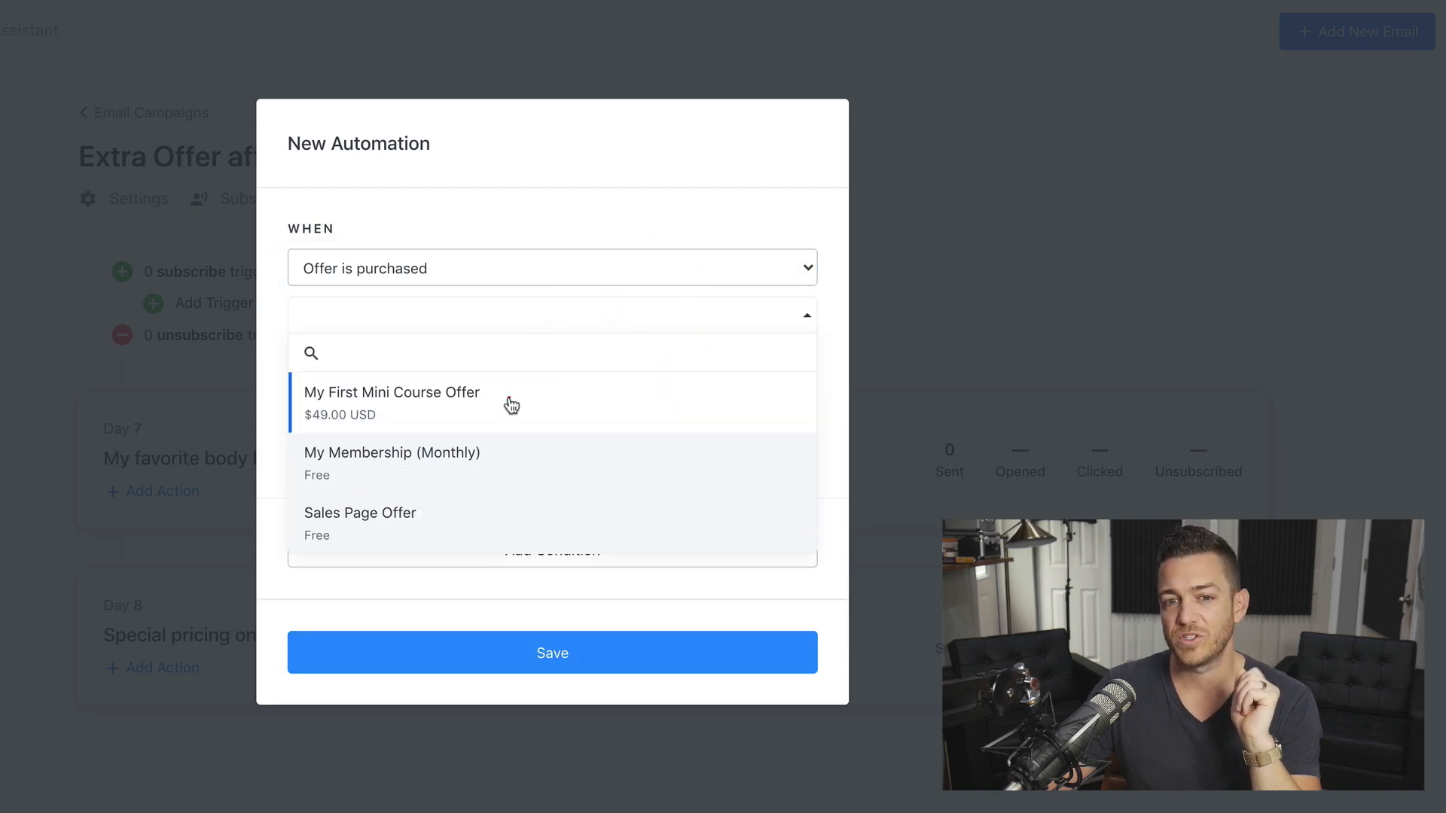
{"action": "left_click", "coordinate": [511, 406]}
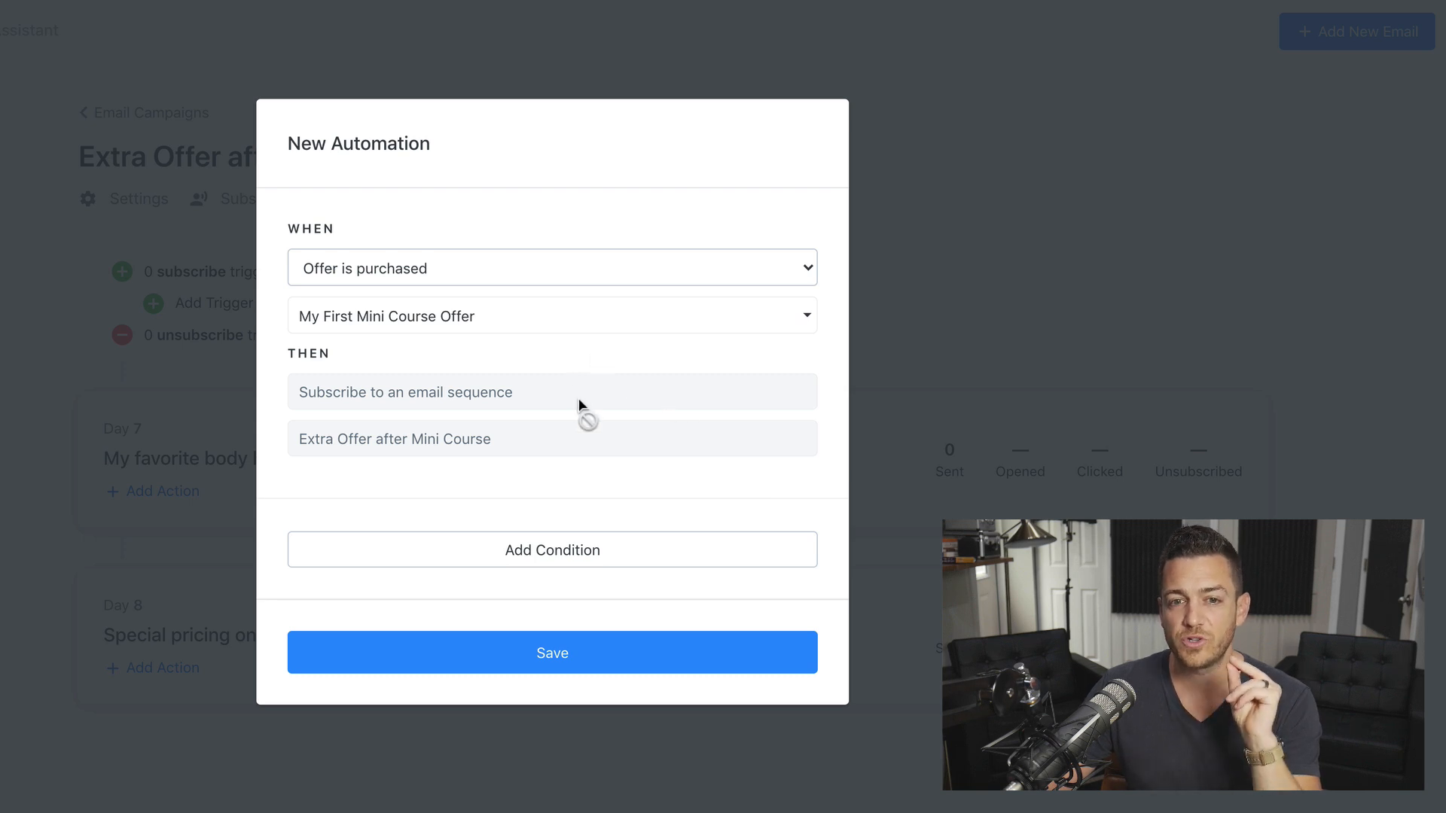
Add the condition "Does not own product(s)" with My Membership to the automation, apply it and save the trigger
{"action": "left_click", "coordinate": [567, 550]}
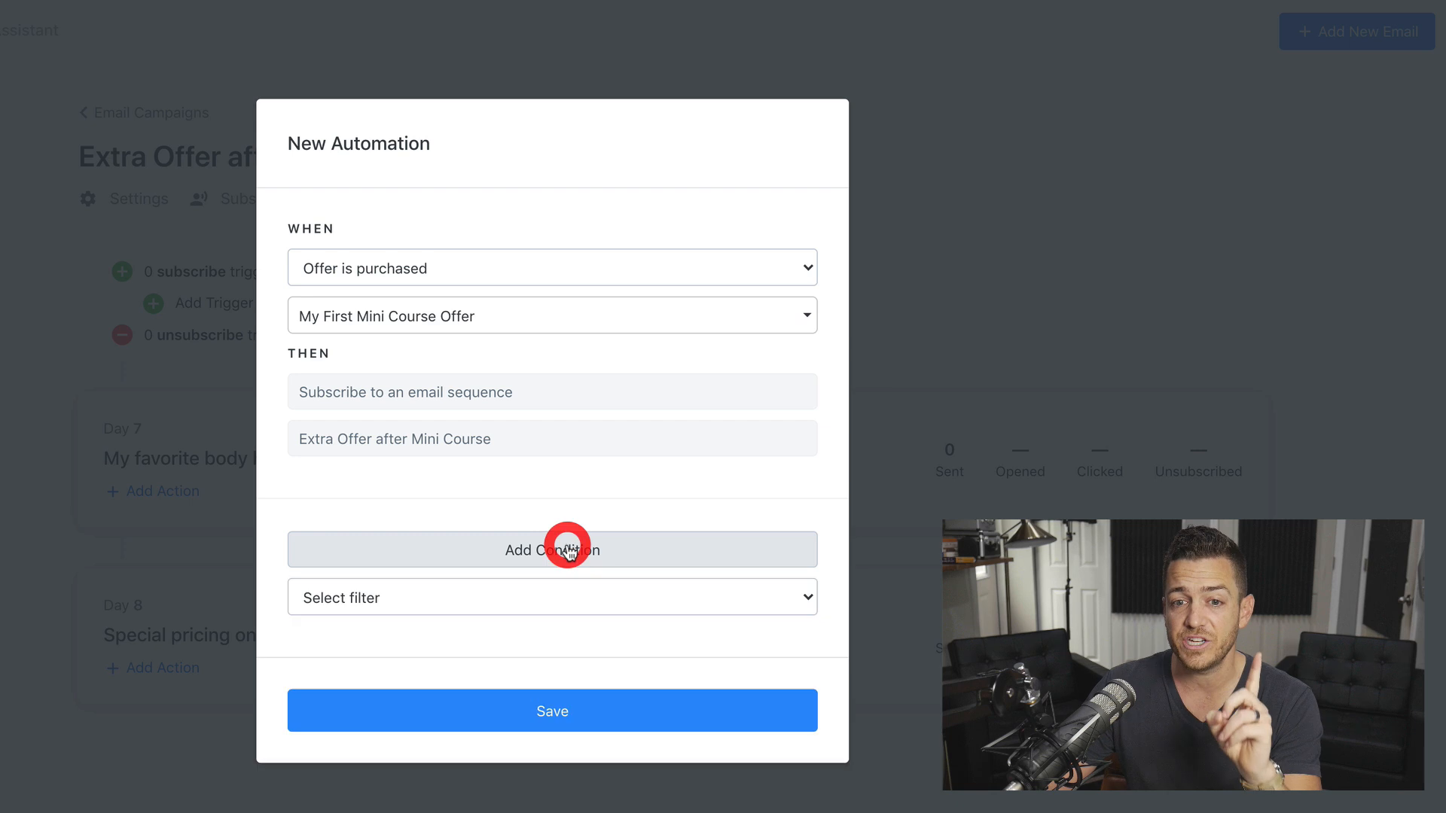
{"action": "left_click", "coordinate": [568, 597]}
{"action": "scroll", "coordinate": [556, 622], "scroll_direction": "down", "scroll_amount": 3}
{"action": "scroll", "coordinate": [530, 616], "scroll_direction": "down", "scroll_amount": 3}
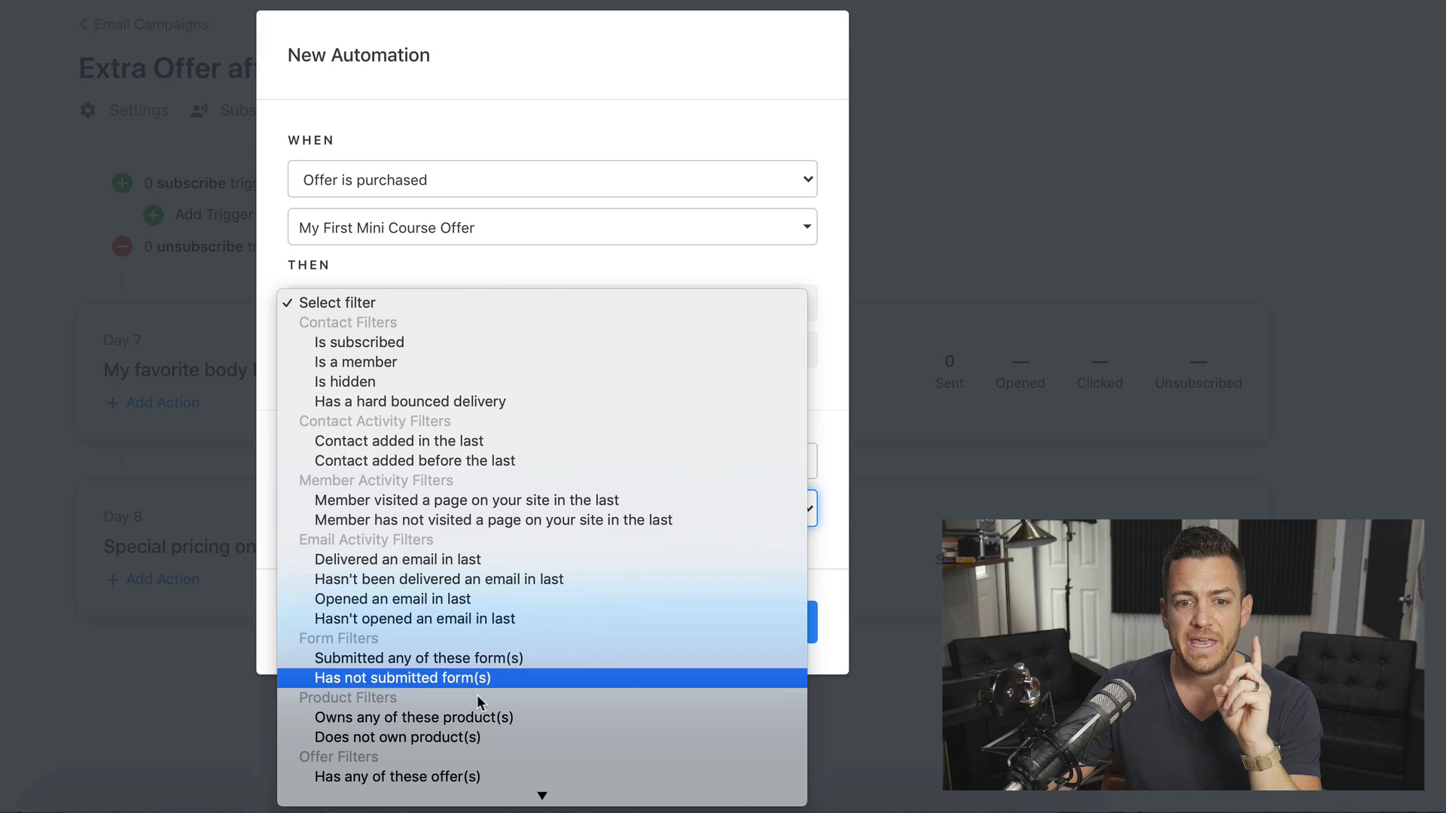
{"action": "left_click", "coordinate": [472, 739]}
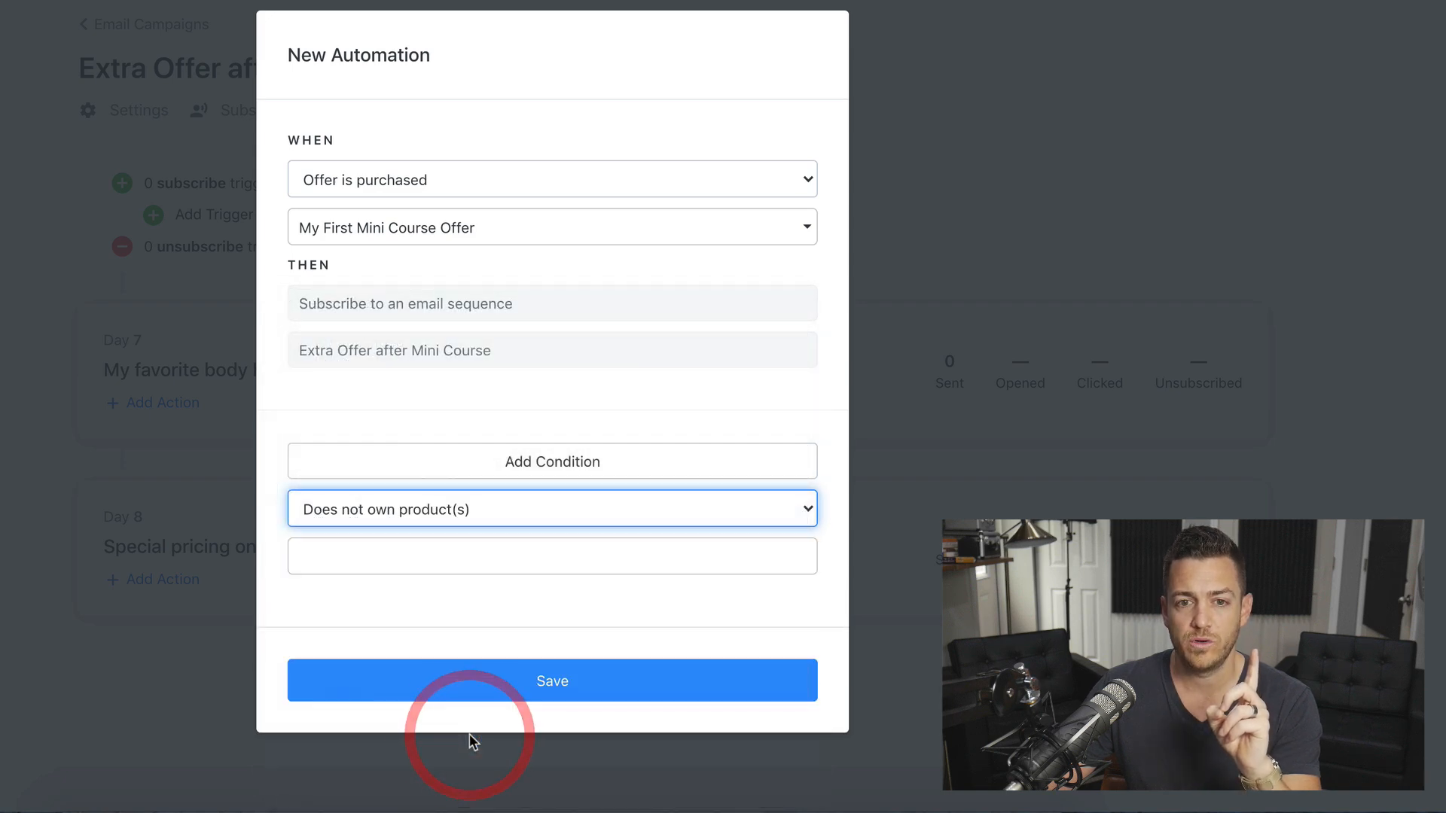
{"action": "left_click", "coordinate": [535, 566]}
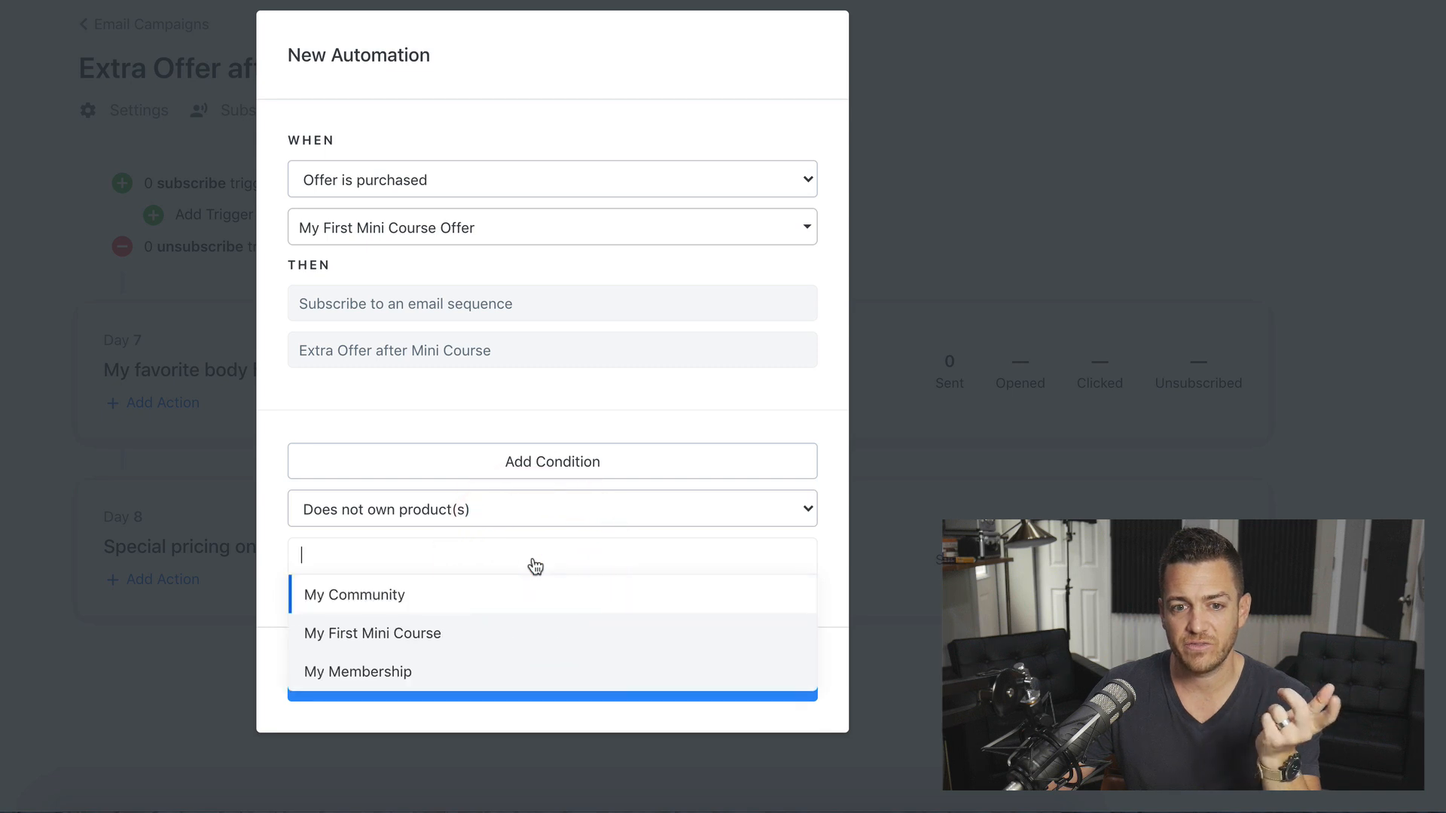
{"action": "left_click", "coordinate": [473, 672]}
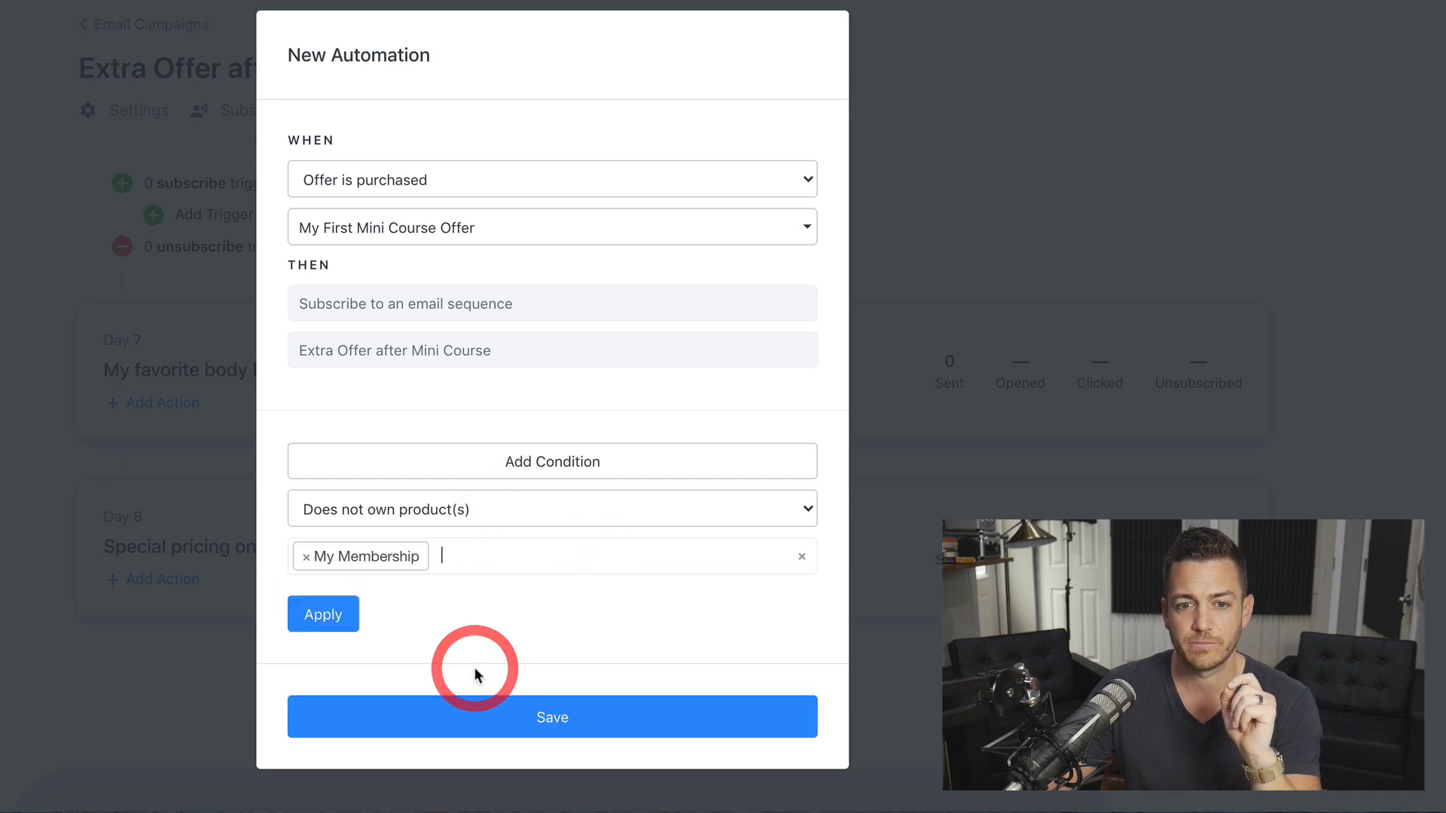
{"action": "left_click", "coordinate": [326, 618]}
{"action": "left_click", "coordinate": [503, 650]}
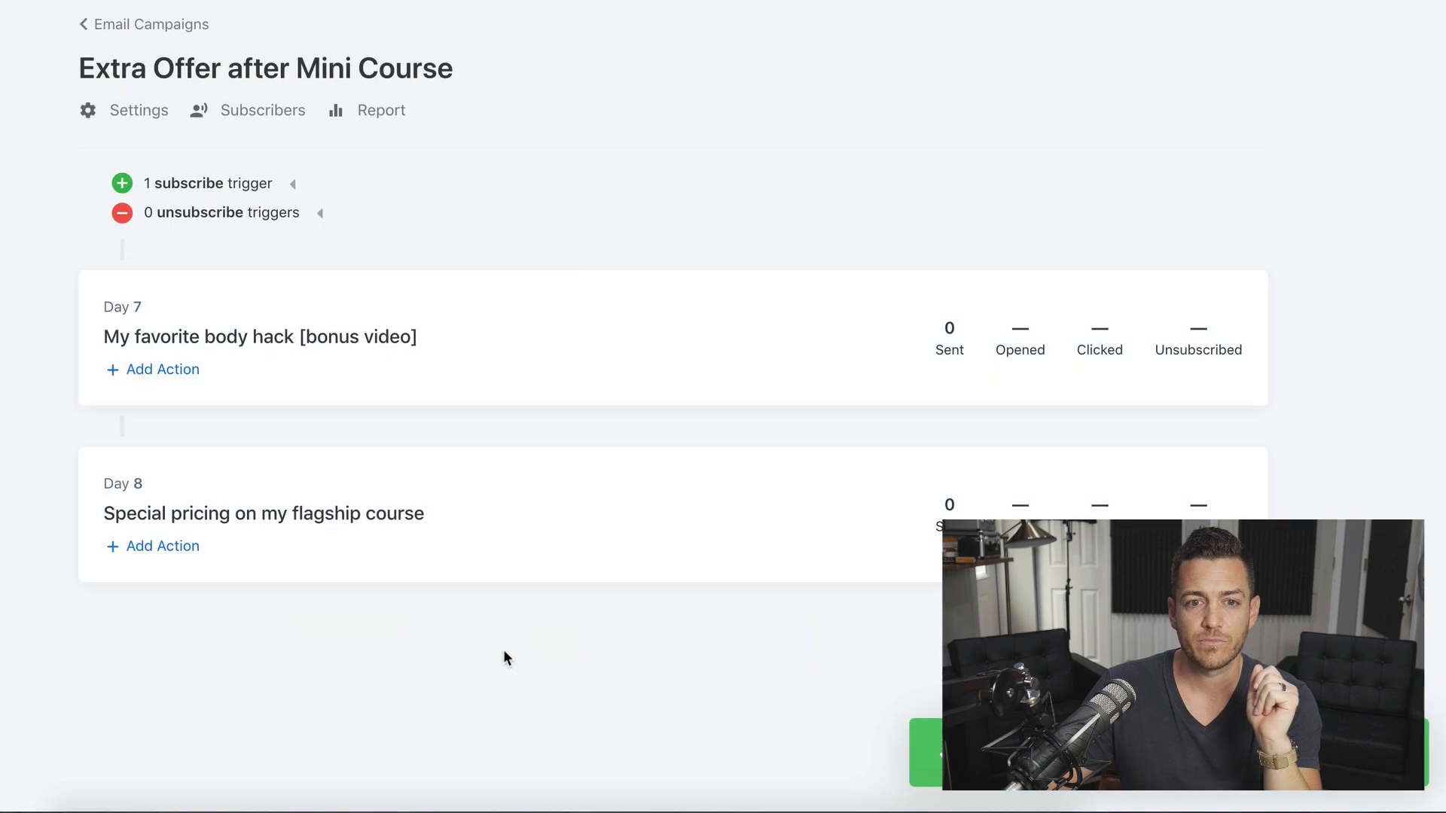